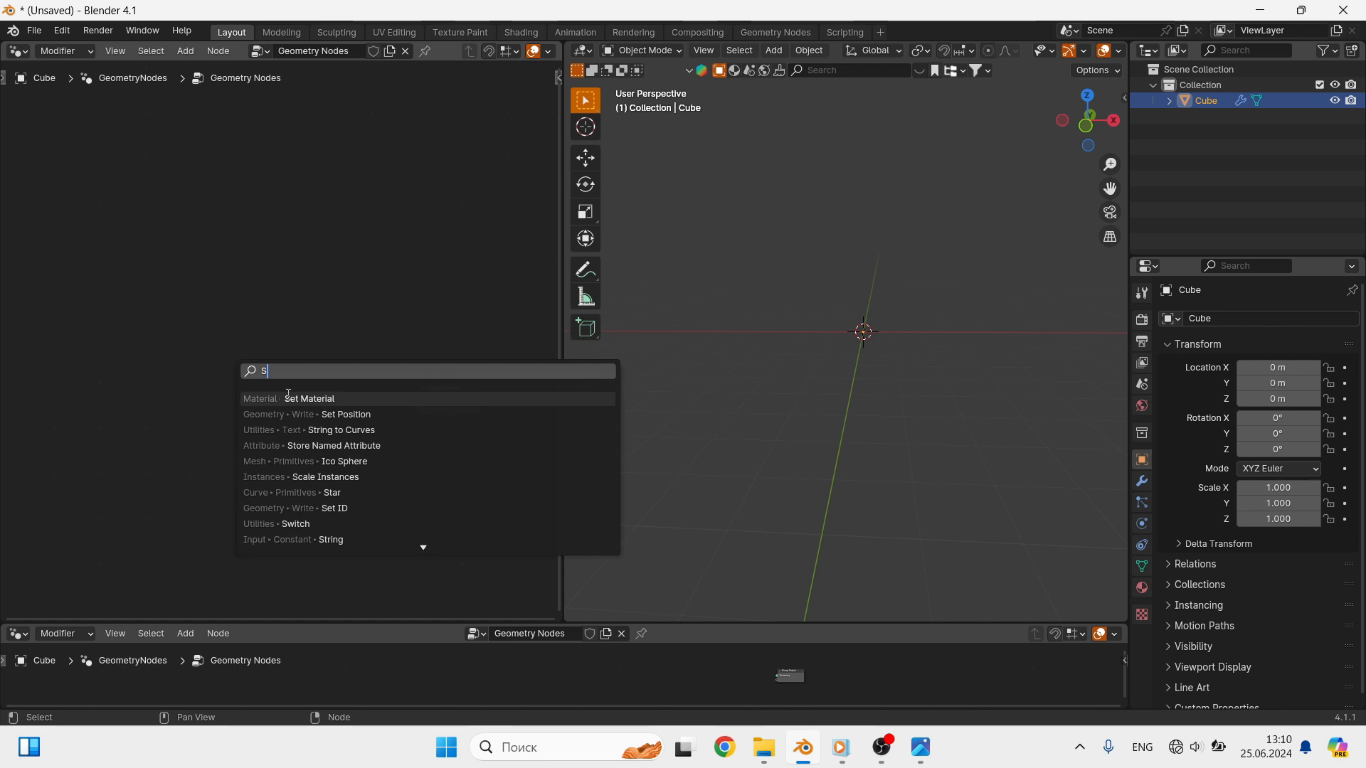
- Add a String to Curves node and connect its Curve Instances output to the Group Output geometry
left_click(331, 430)
left_click(146, 311)
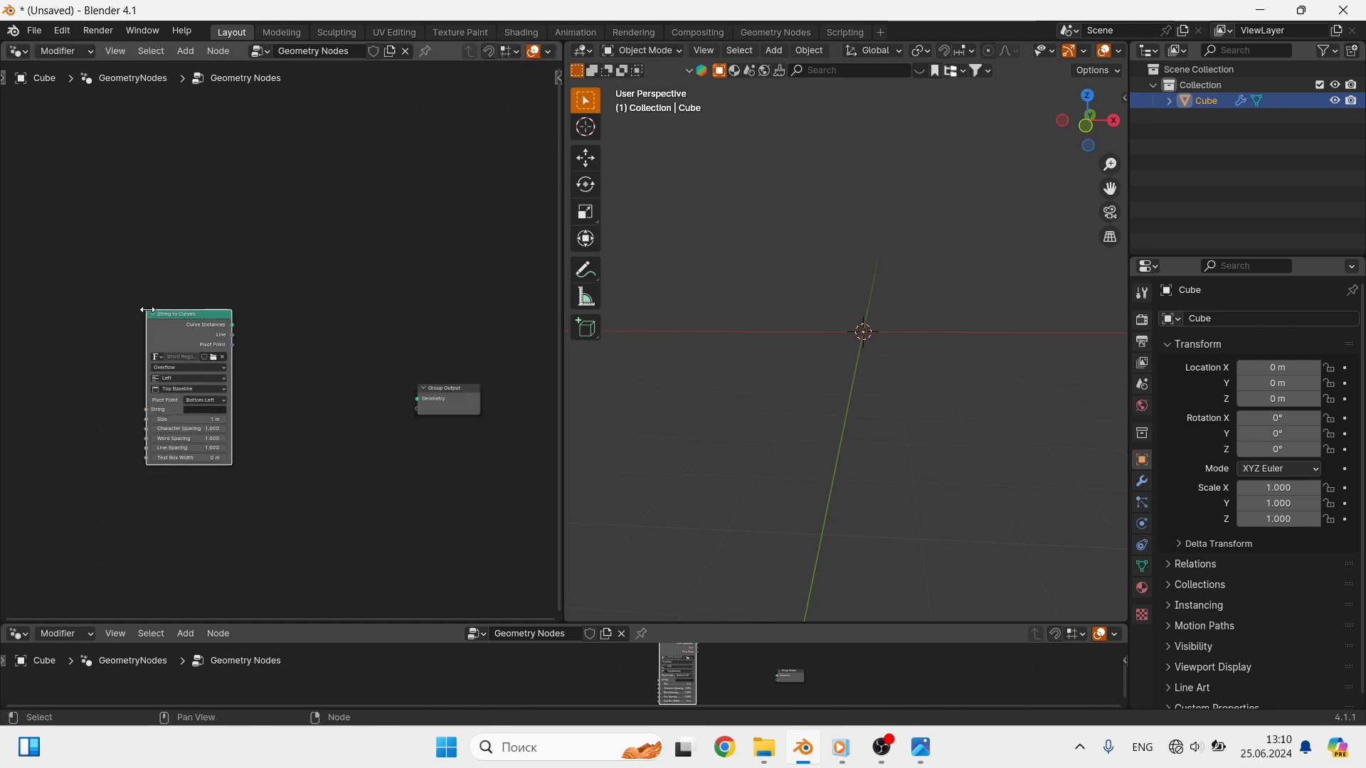
scroll(180, 339, "up", 1)
left_click_drag(240, 324, 455, 409)
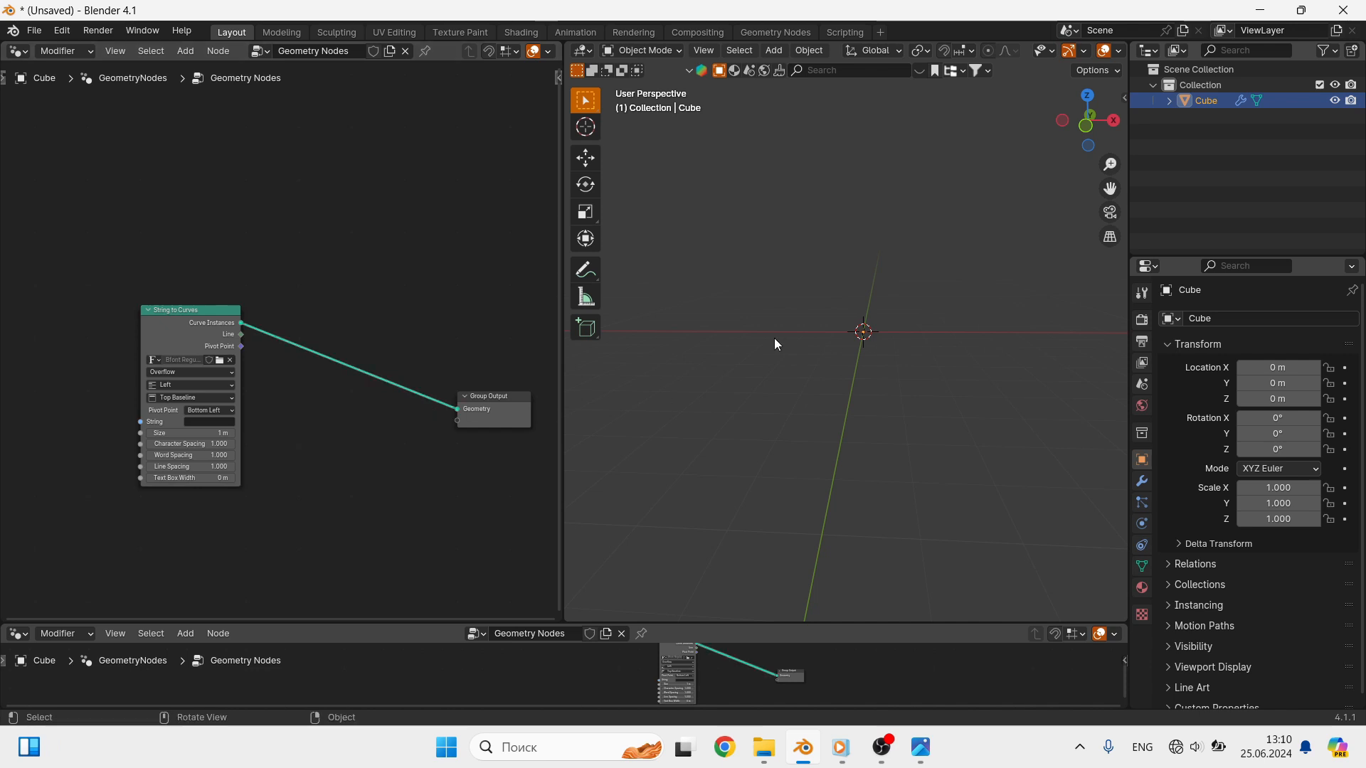
middle_click_drag(774, 341, 850, 338, "shift")
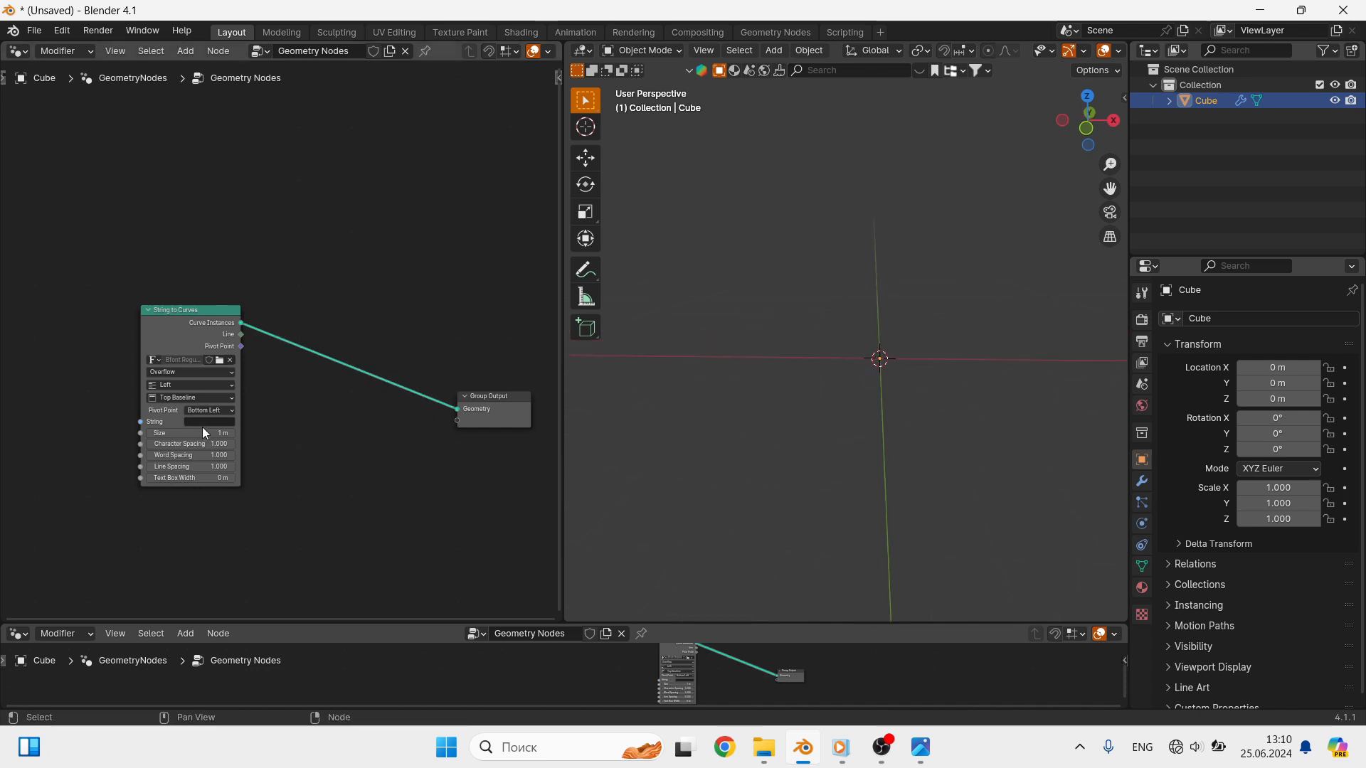
- Set the String to Curves horizontal alignment to Center and the vertical alignment to Middle
scroll(191, 413, "up", 1)
left_click(204, 384)
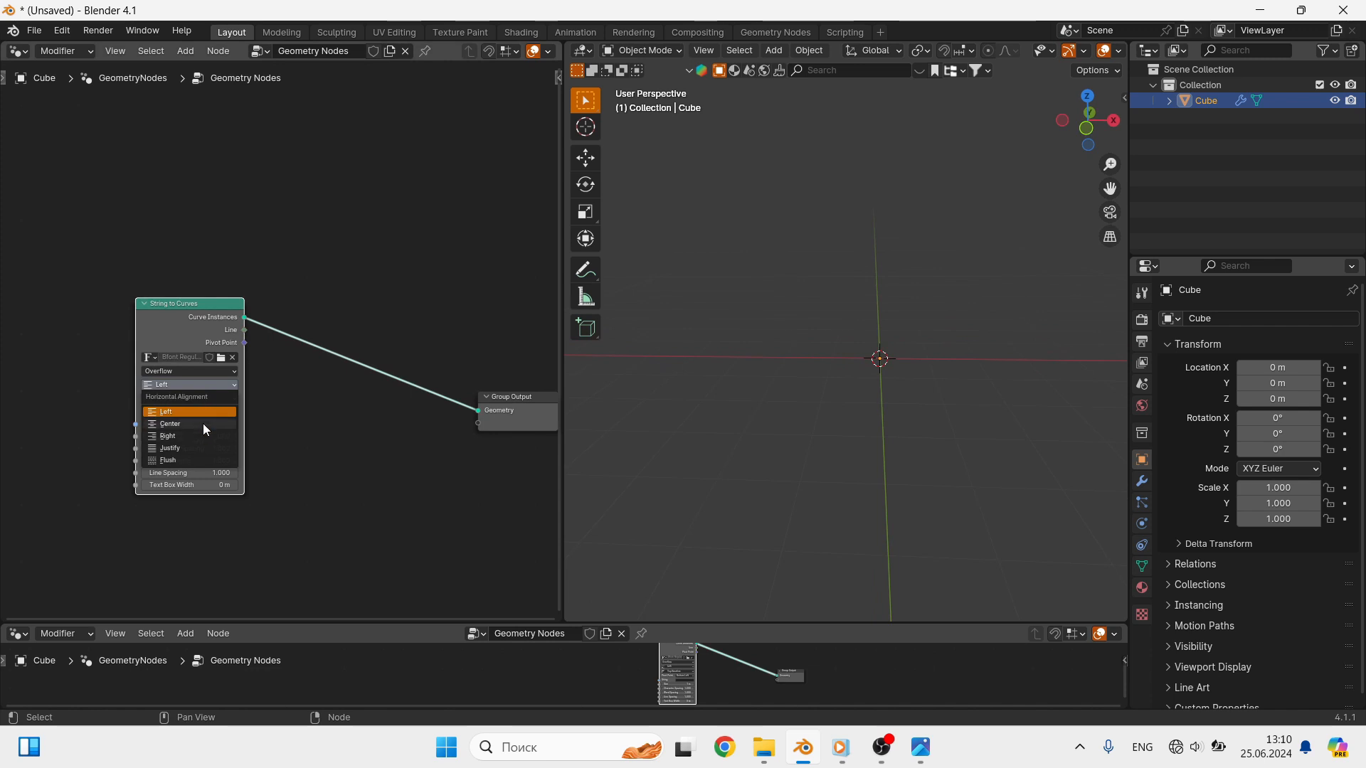
left_click(202, 424)
left_click(209, 401)
left_click(206, 451)
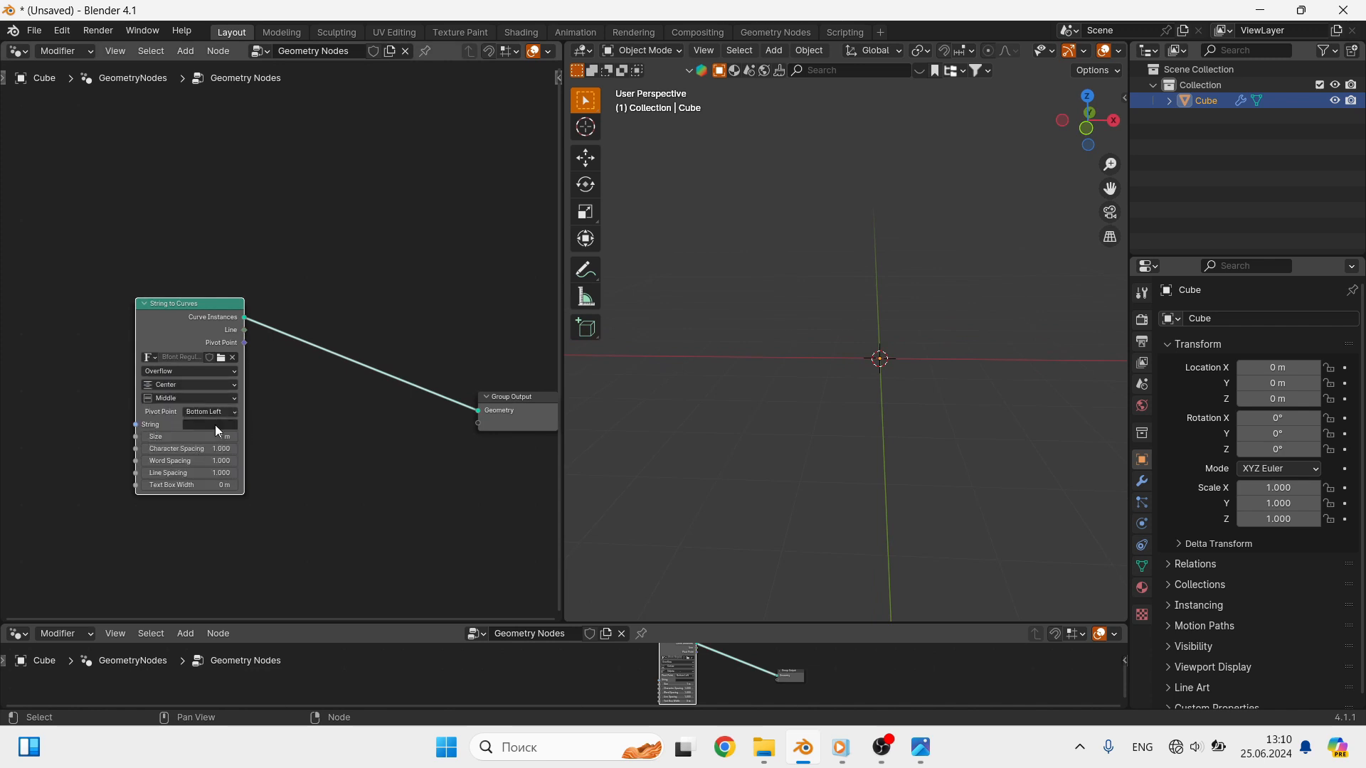
- Enter "B" as the String to Curves text and rotate the object 90° about the X axis
left_click(216, 427)
type("Brx90")
key("Return")
key("KP_Decimal")
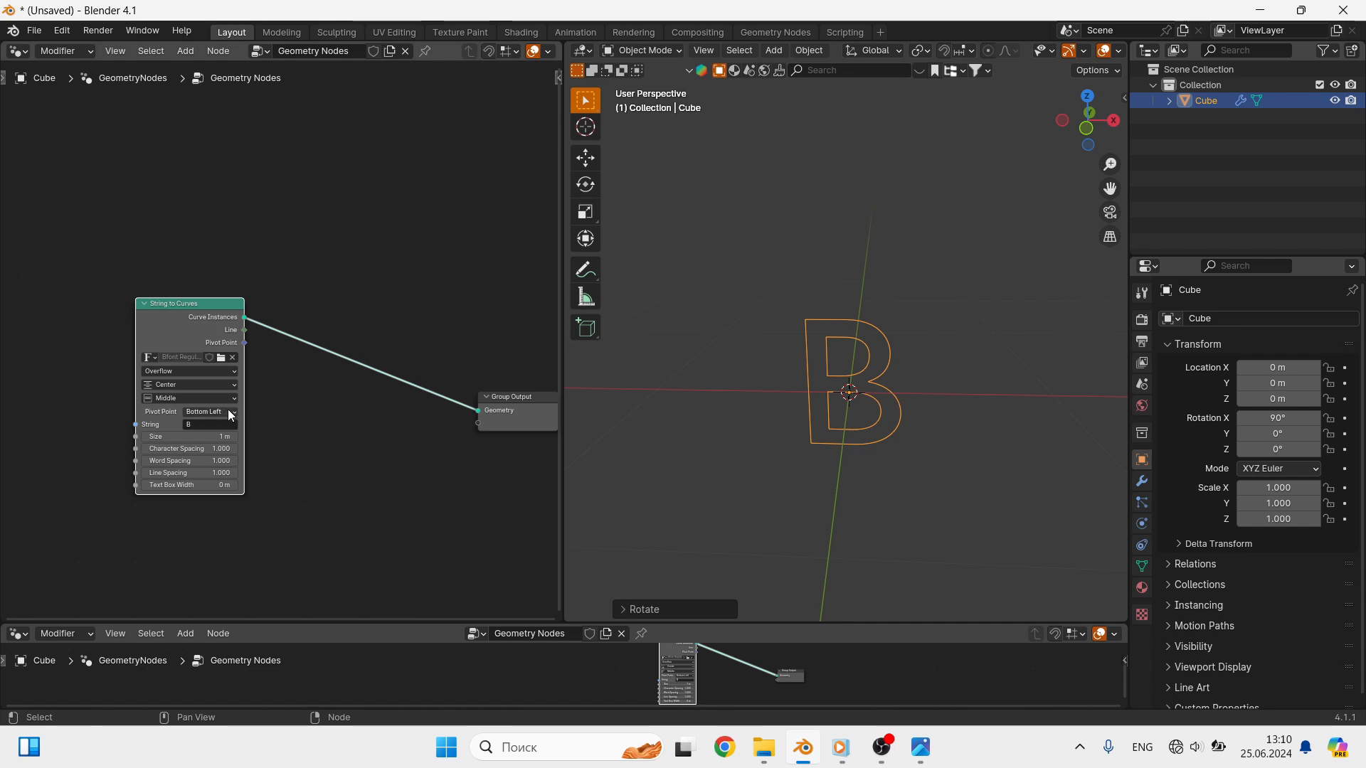
- Set the String to Curves text size to 5 m
left_click(221, 437)
type("5")
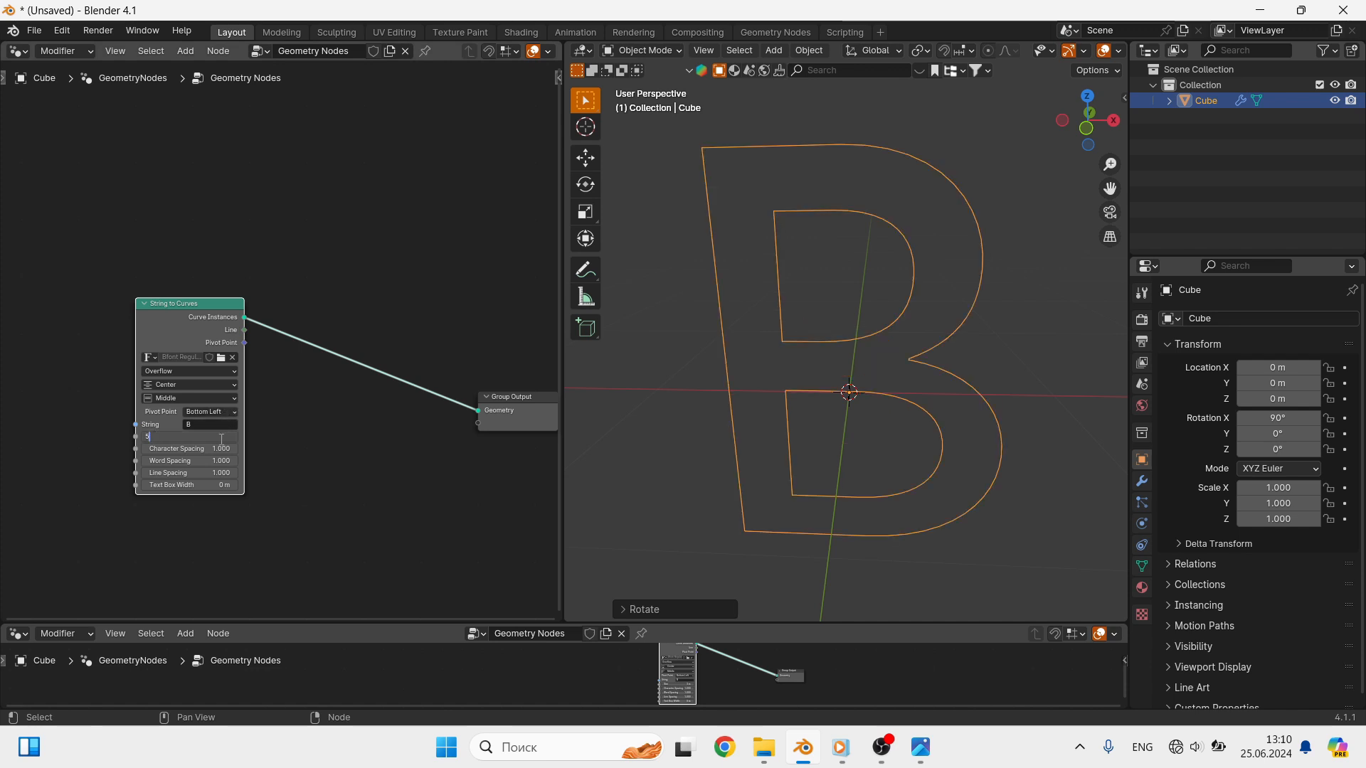
key("Return")
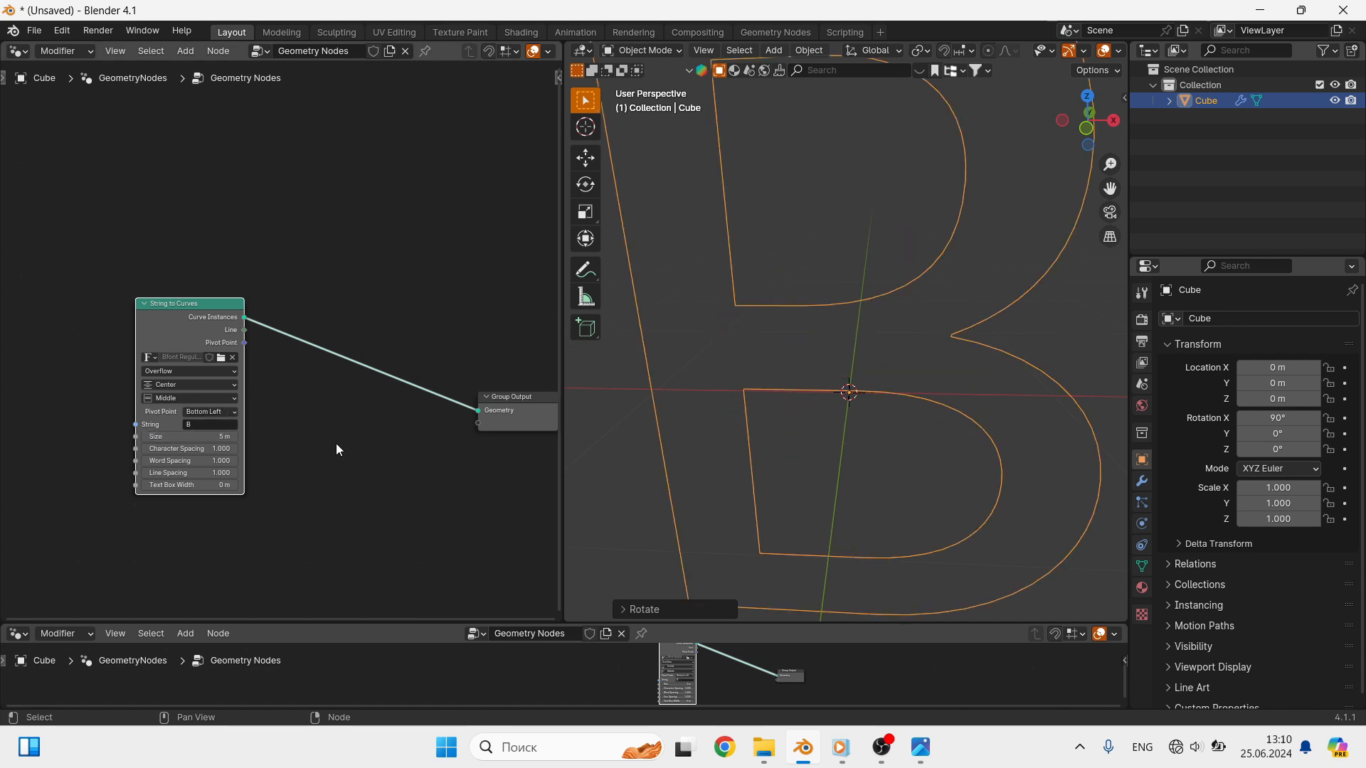
- Insert a Fill Curve node between String to Curves and Group Output
scroll(423, 452, "down", 1)
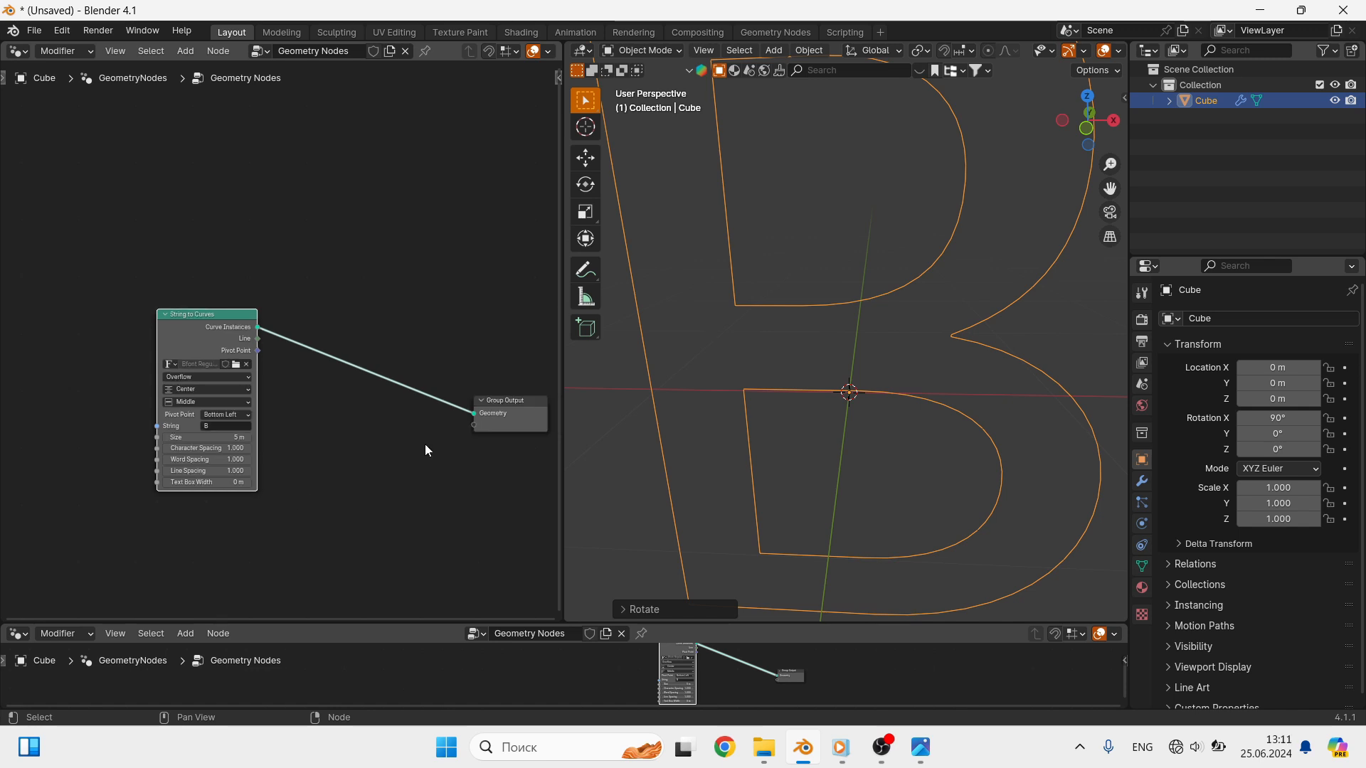
key("shift+a")
left_click(354, 367)
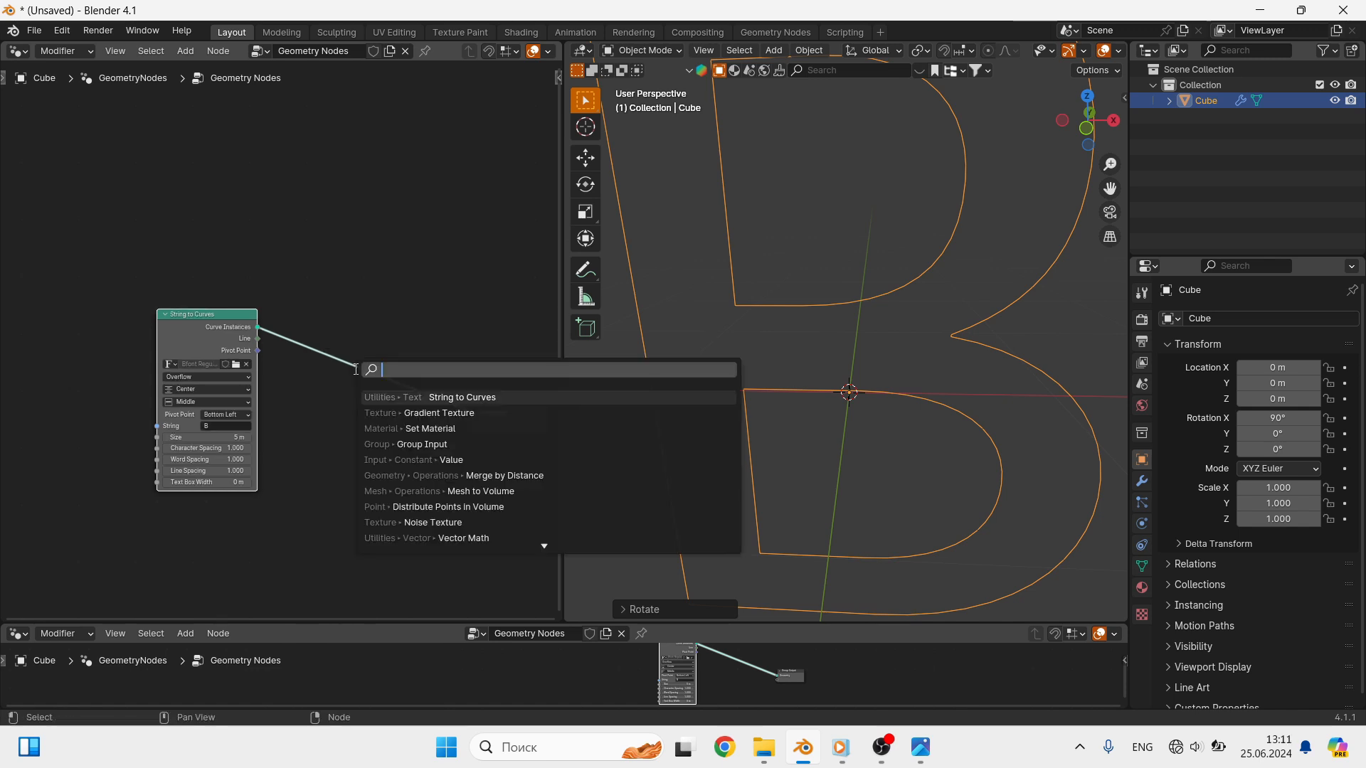
type("fill")
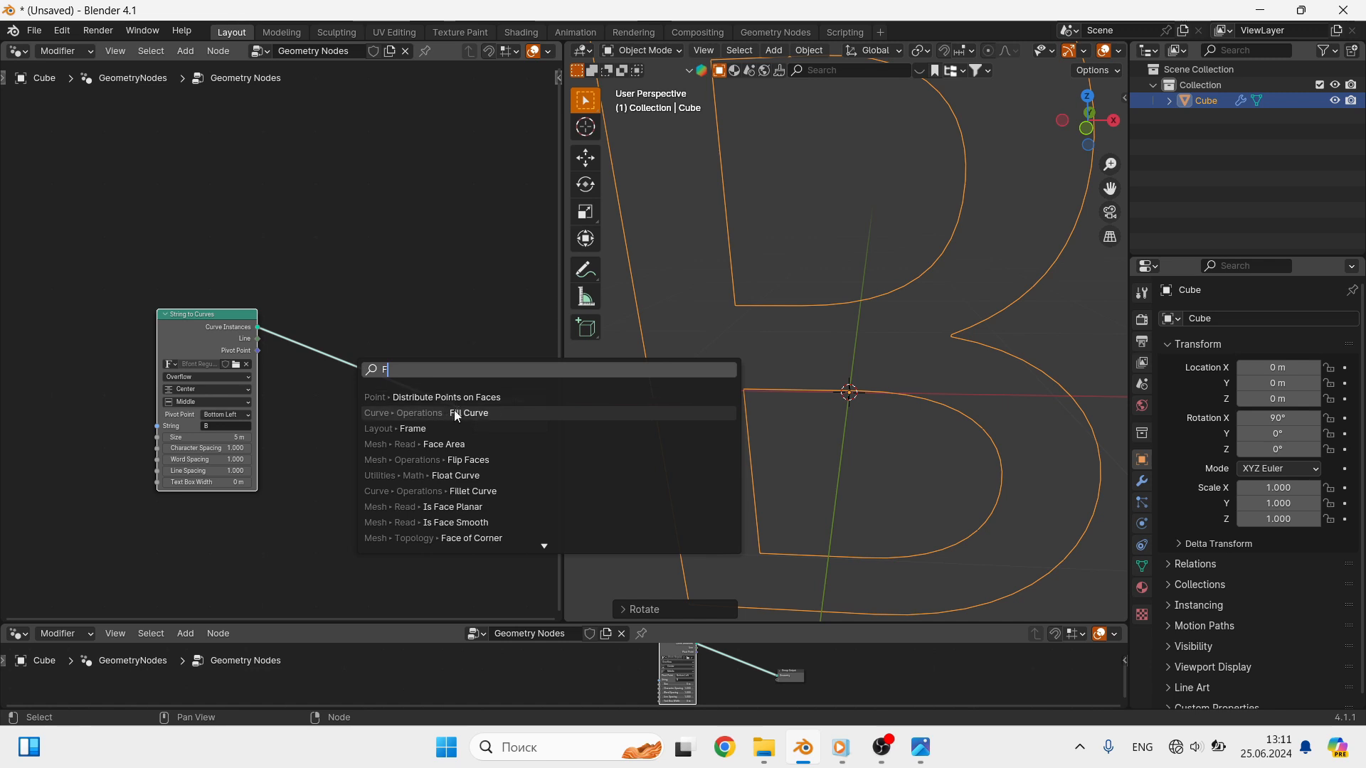
left_click(457, 412)
left_click(301, 333)
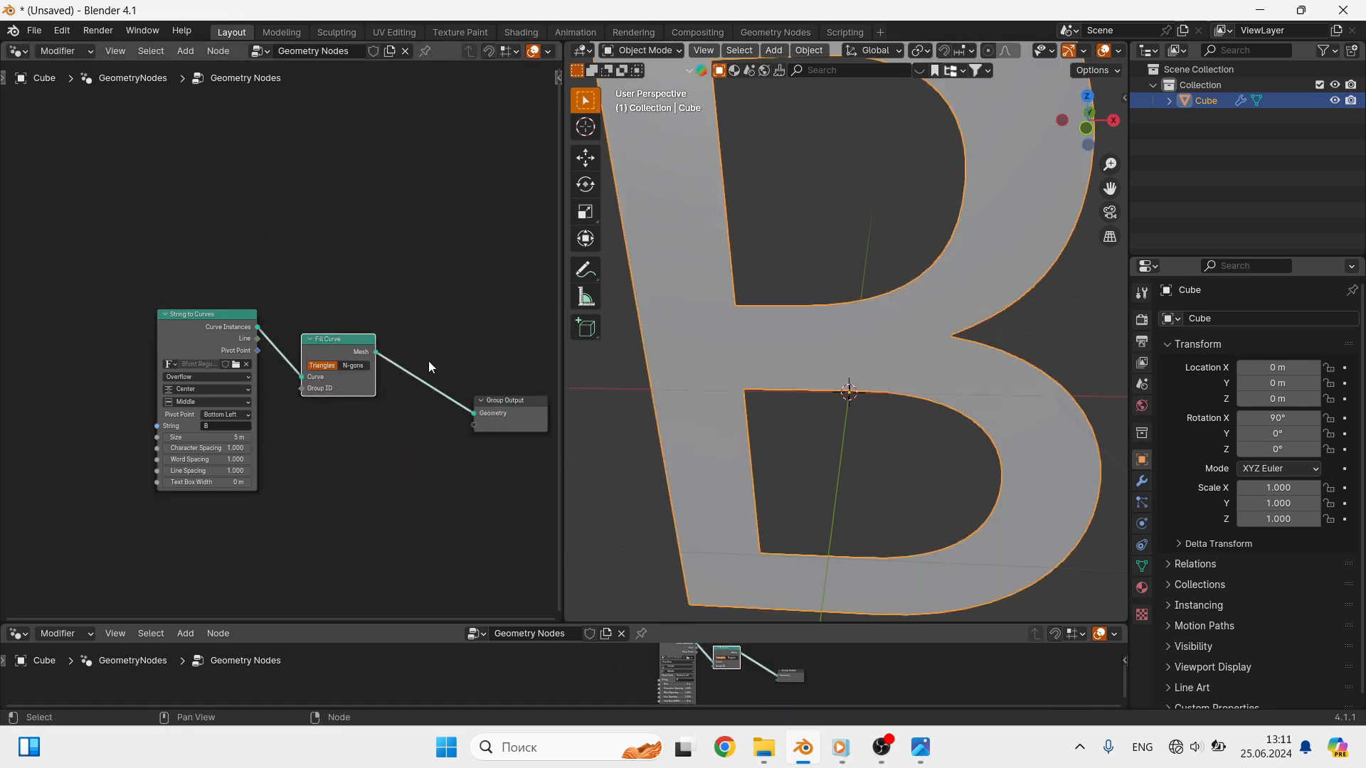
- Insert an Extrude Mesh node between Fill Curve and Group Output
scroll(407, 413, "down", 1)
middle_click_drag(423, 404, 384, 390)
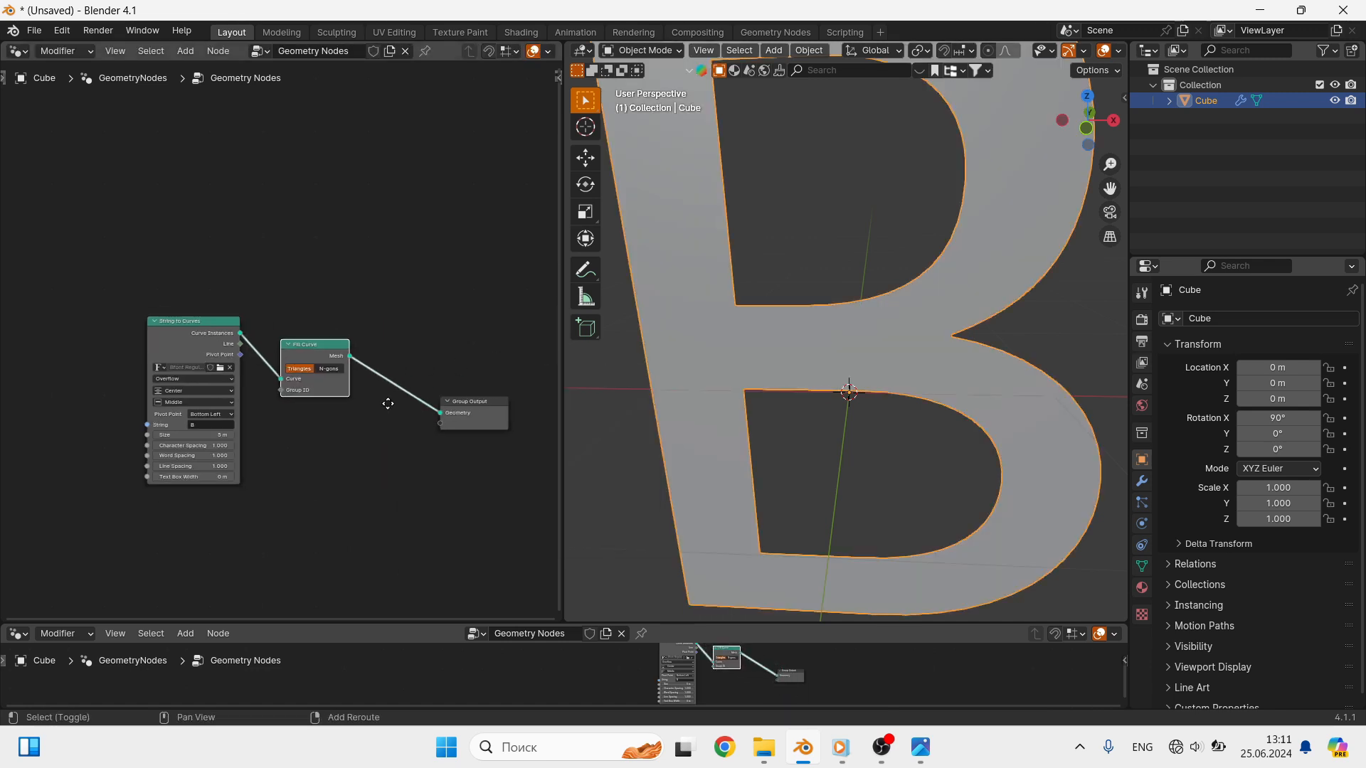
key("shift+a")
left_click(363, 368)
type("E")
left_click(473, 395)
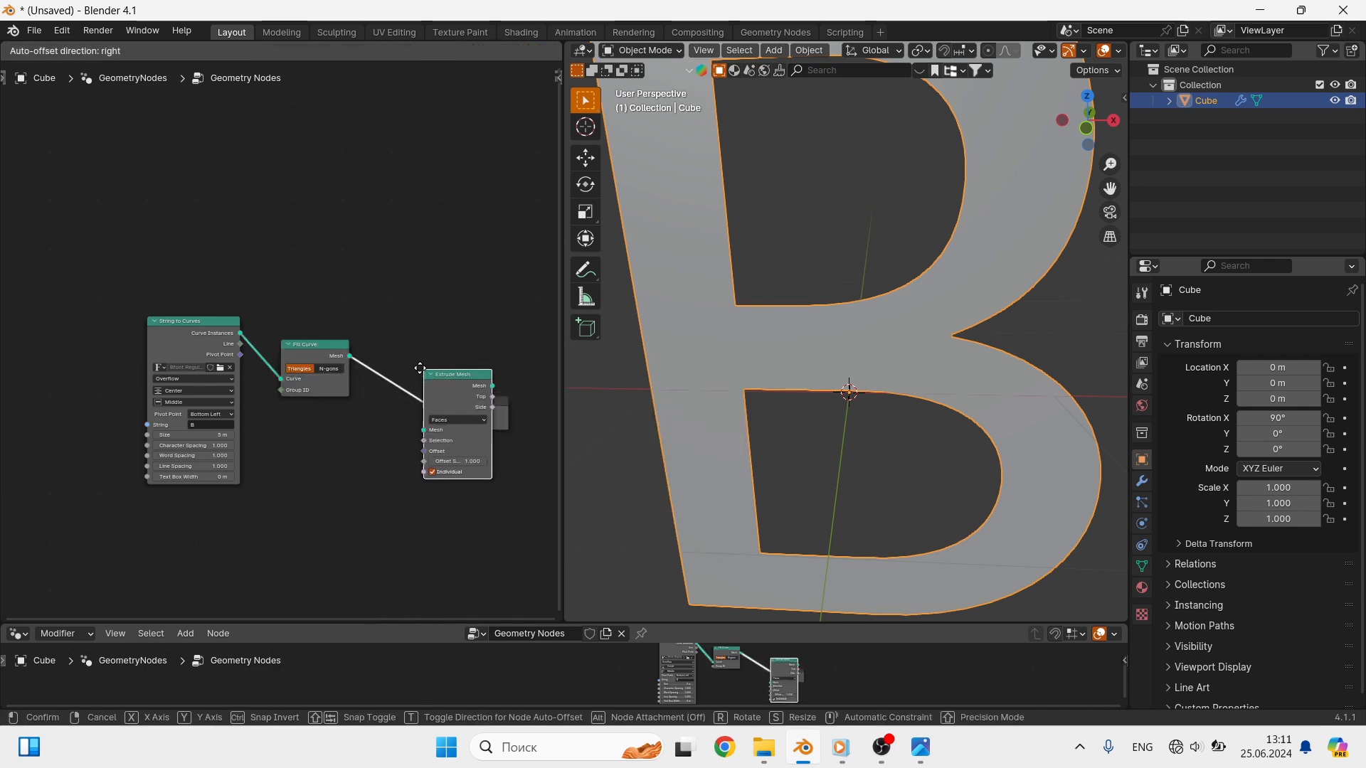
left_click(379, 357)
- Set the Extrude Mesh offset scale to 0.5
scroll(941, 331, "down", 8)
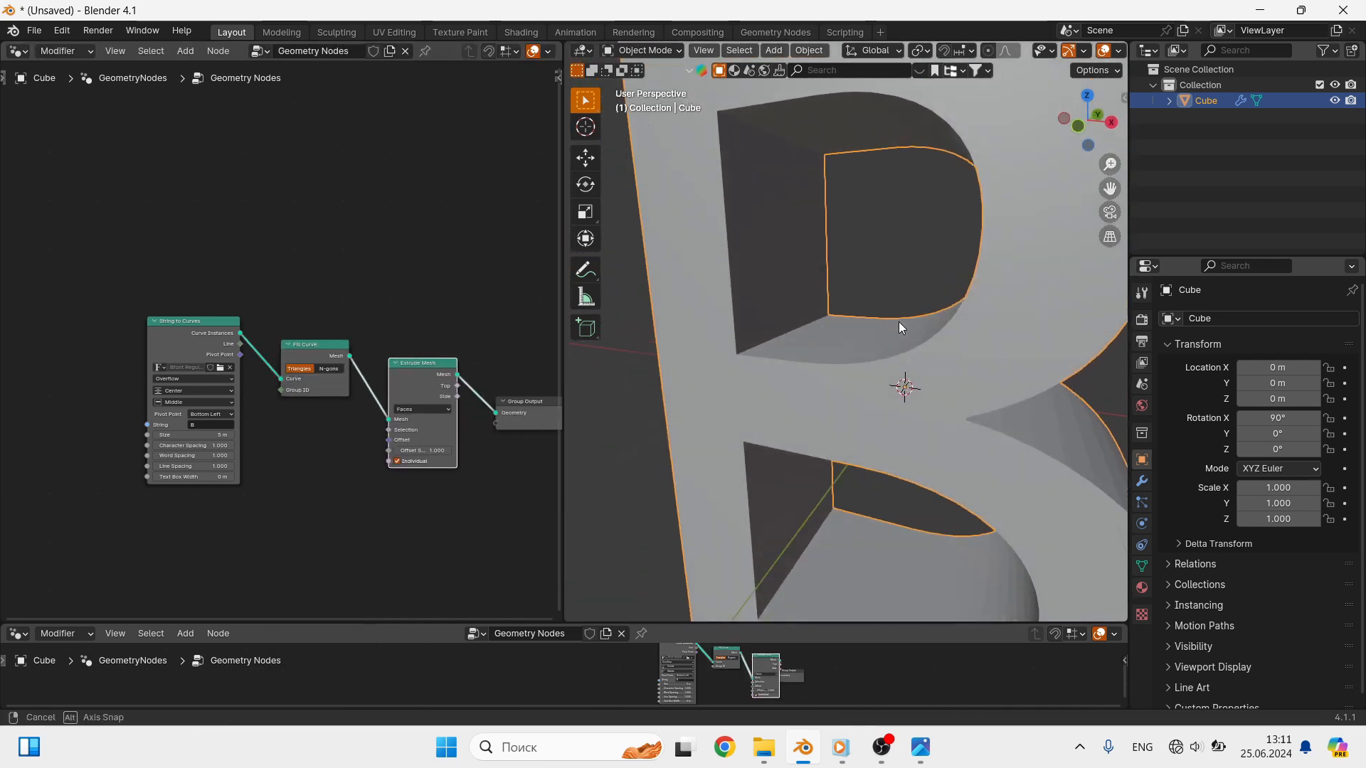
middle_click_drag(895, 319, 854, 346)
scroll(448, 459, "up", 1)
left_click(419, 448)
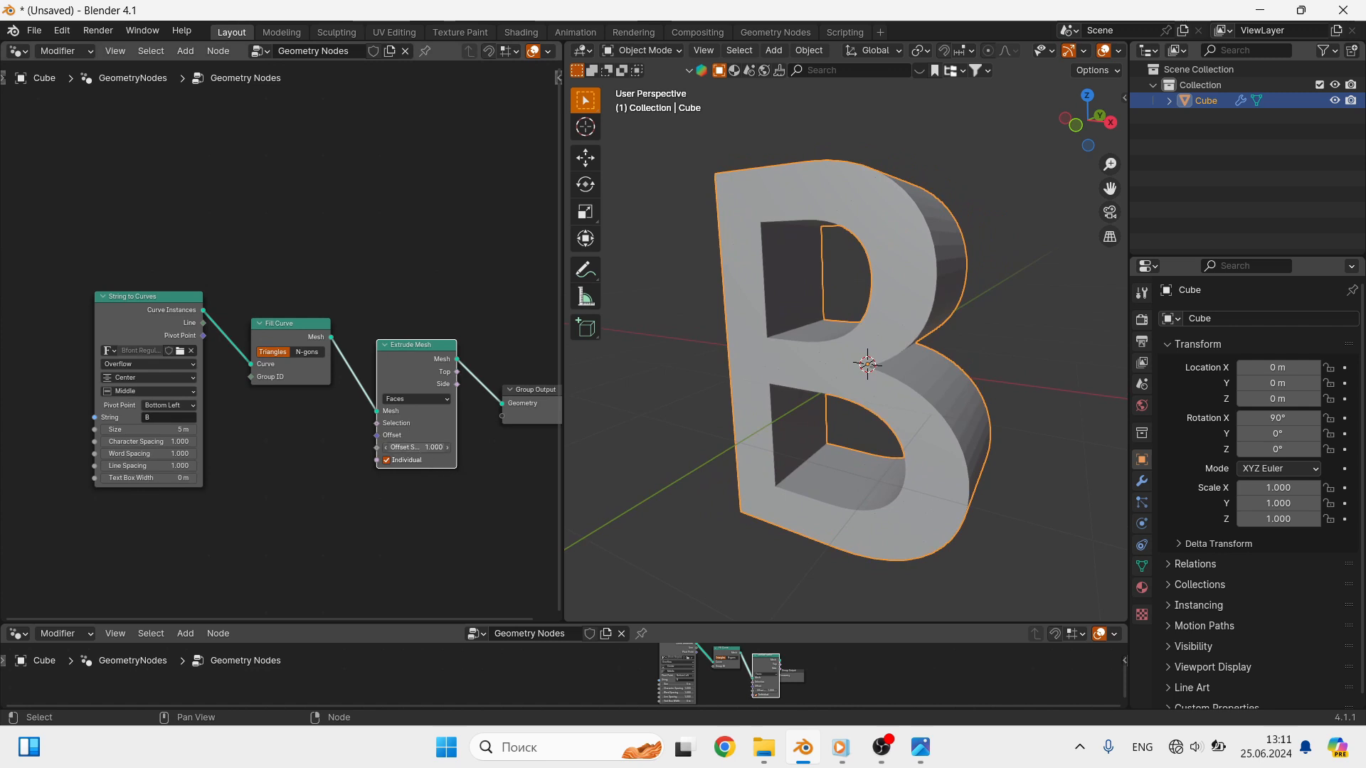
type("0.5")
key("Return")
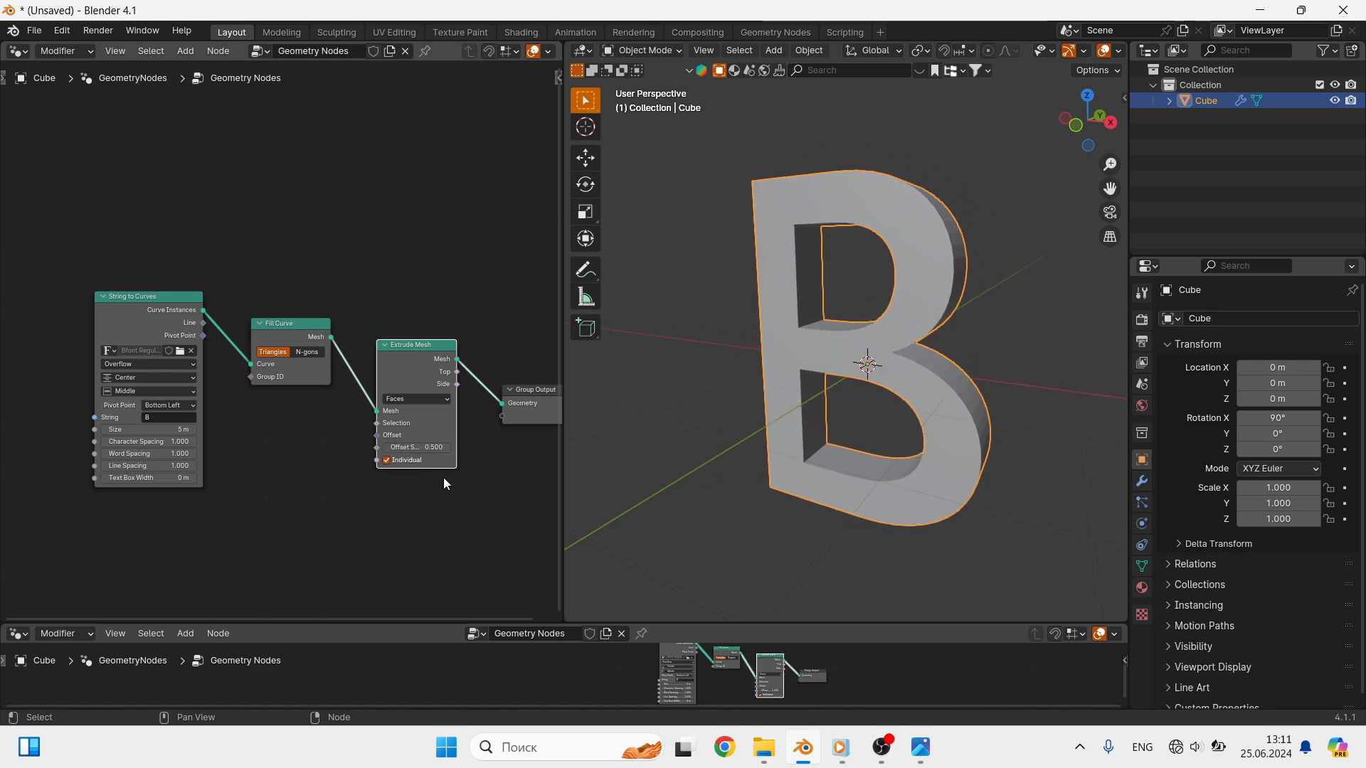
- Switch the Fill Curve node to N-gons and move Group Output farther away from Extrude Mesh
scroll(894, 329, "up", 3)
middle_click_drag(894, 329, 672, 335)
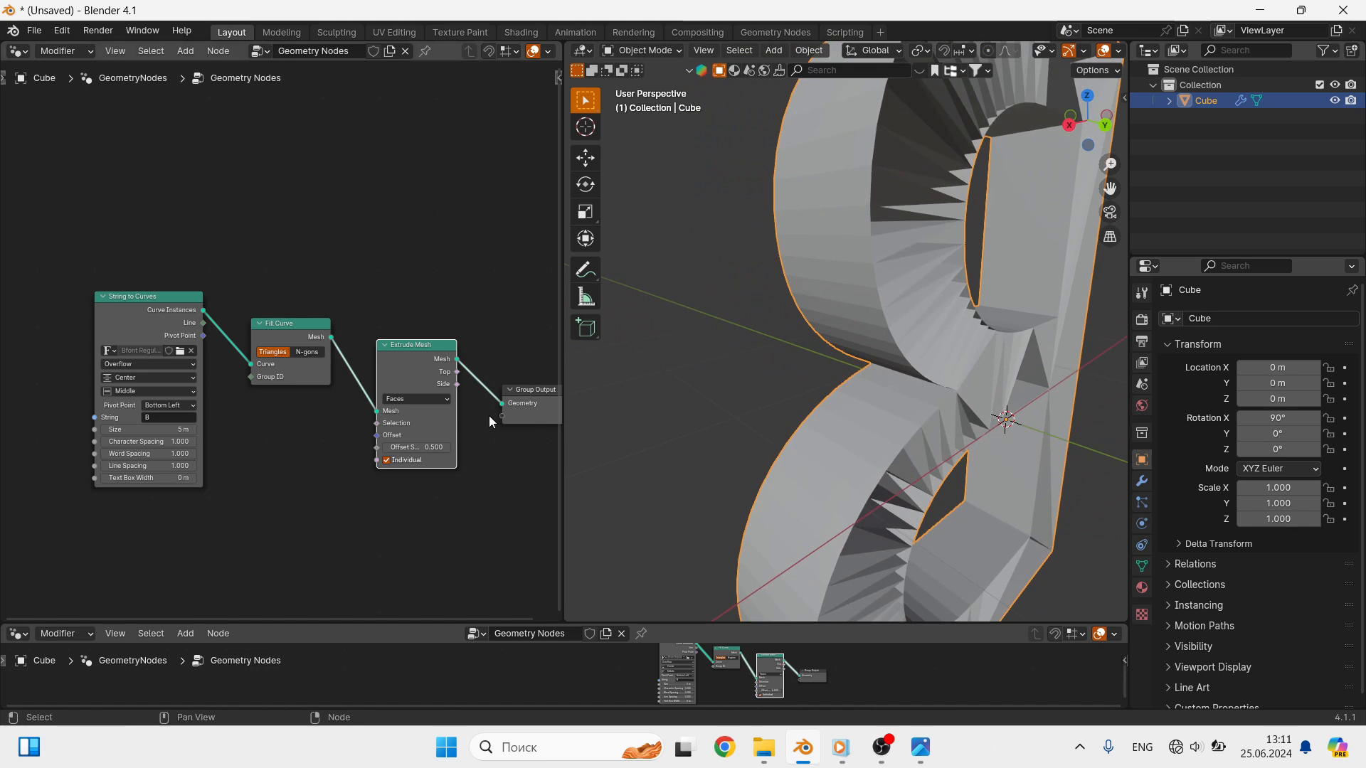
middle_click_drag(437, 424, 288, 443)
left_click_drag(408, 407, 421, 432)
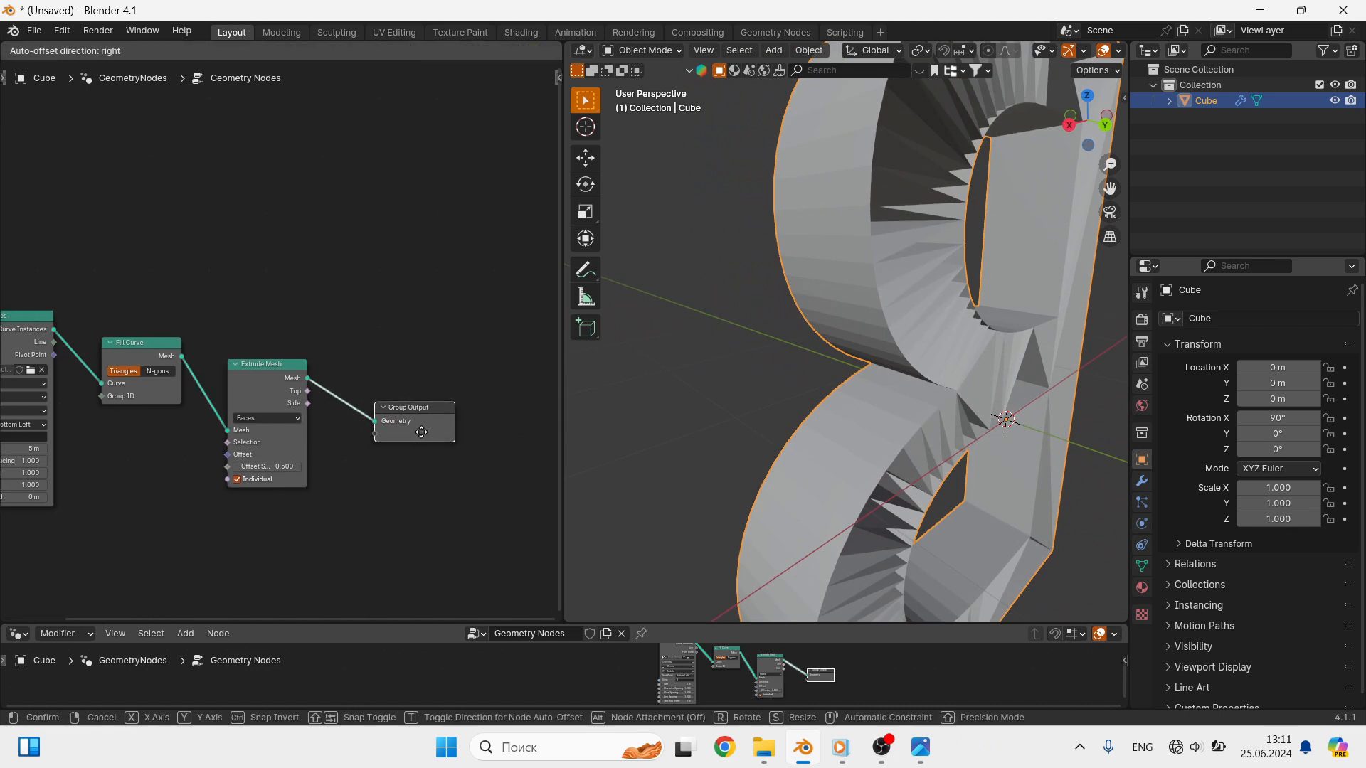
left_click_drag(422, 432, 527, 427)
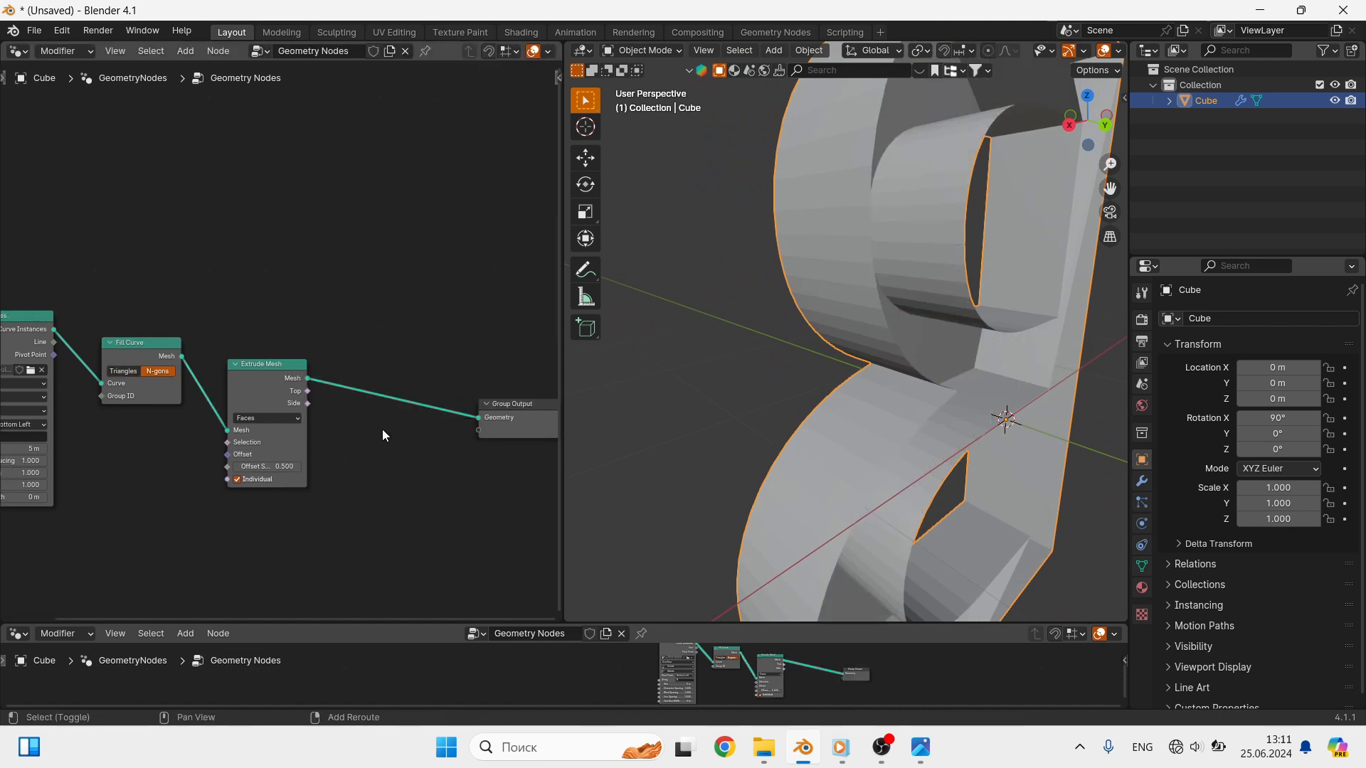
- Insert a Join Geometry node after Extrude Mesh and also connect the Fill Curve mesh to it
key("shift+a")
left_click(334, 371)
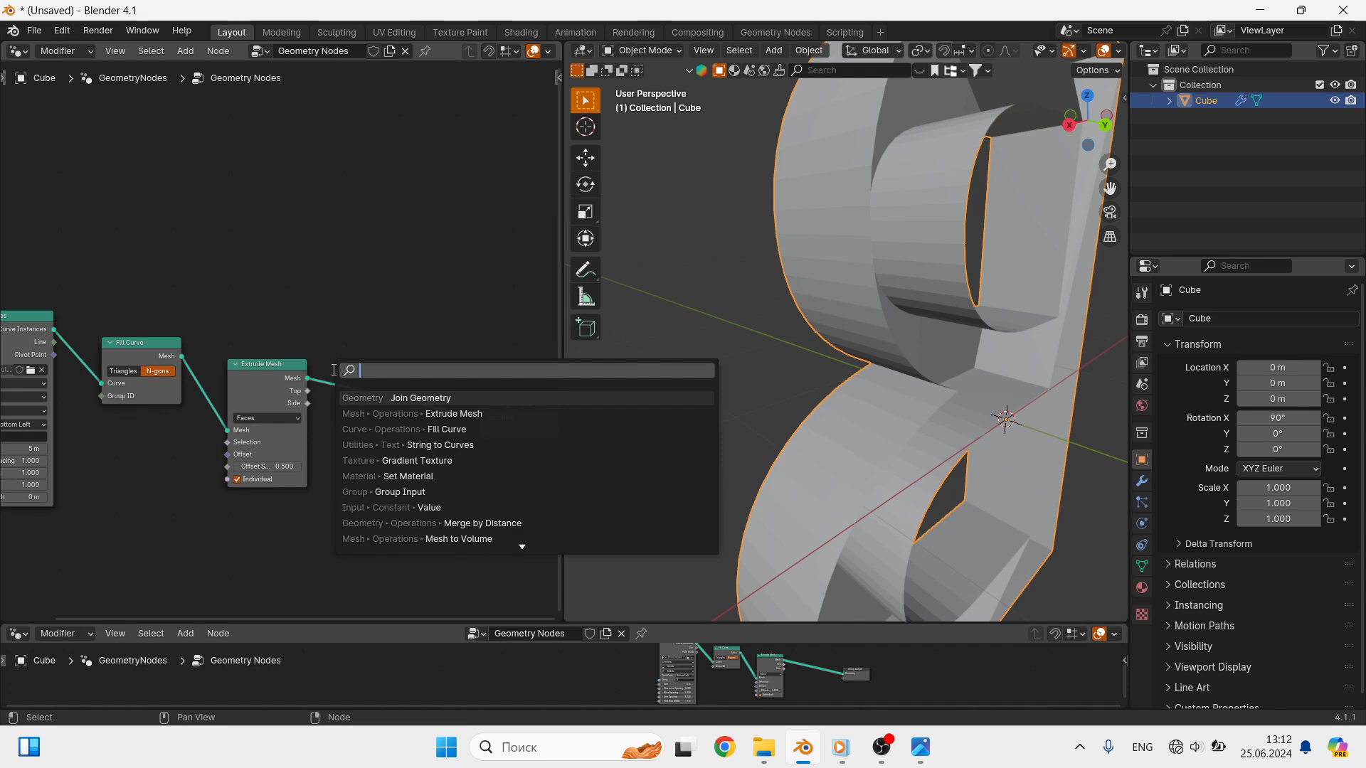
left_click(483, 403)
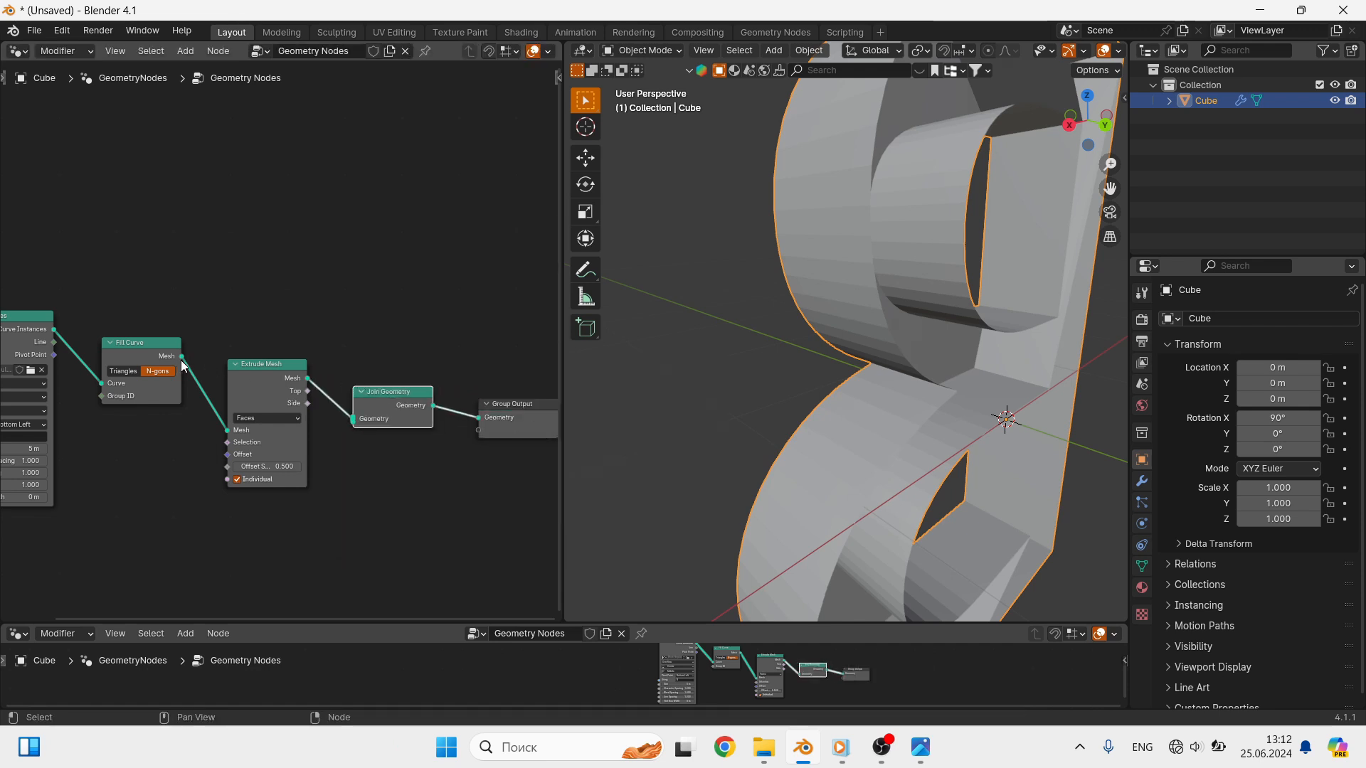
left_click_drag(182, 357, 353, 419)
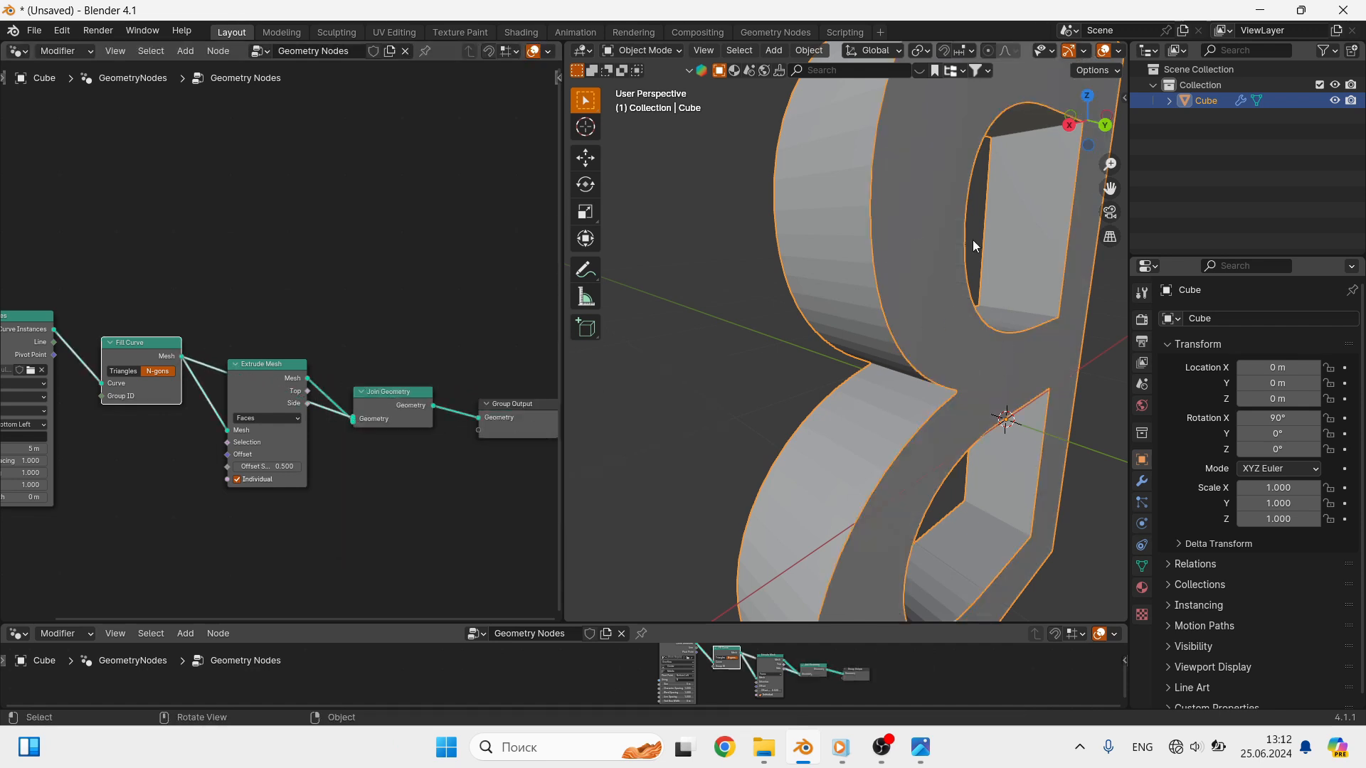
- Insert a Realize Instances node after Join Geometry and line it and Group Output up with the other nodes
middle_click_drag(455, 400, 402, 389)
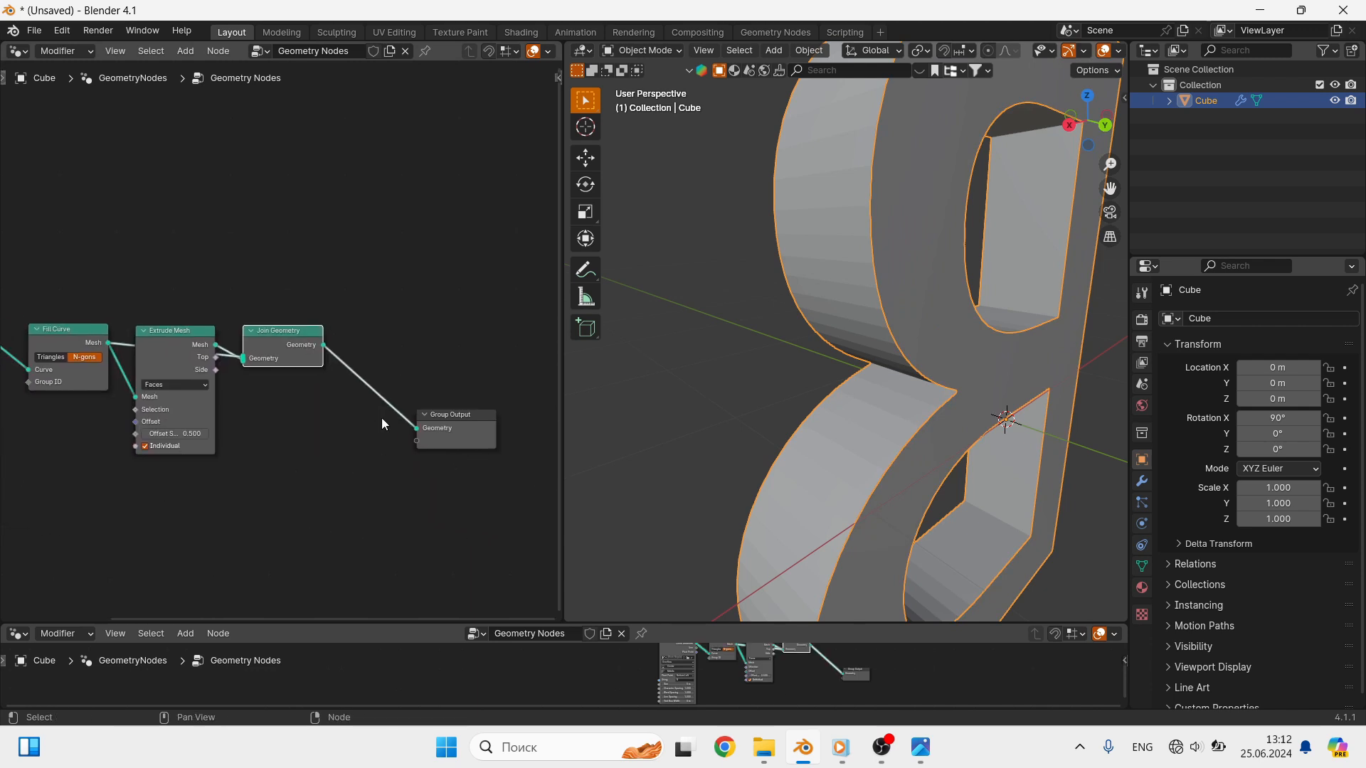
key("shift+a")
left_click(397, 364)
type("R")
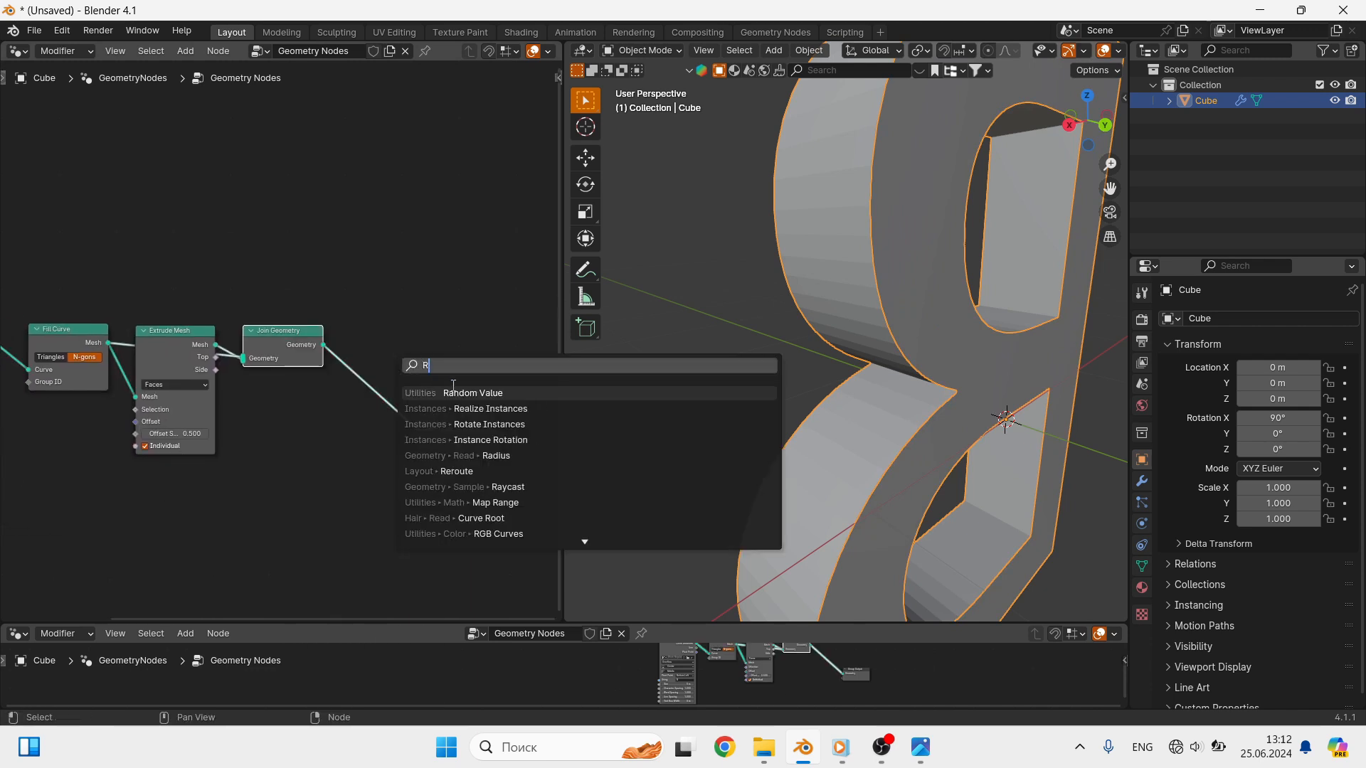
left_click(491, 408)
left_click(471, 407)
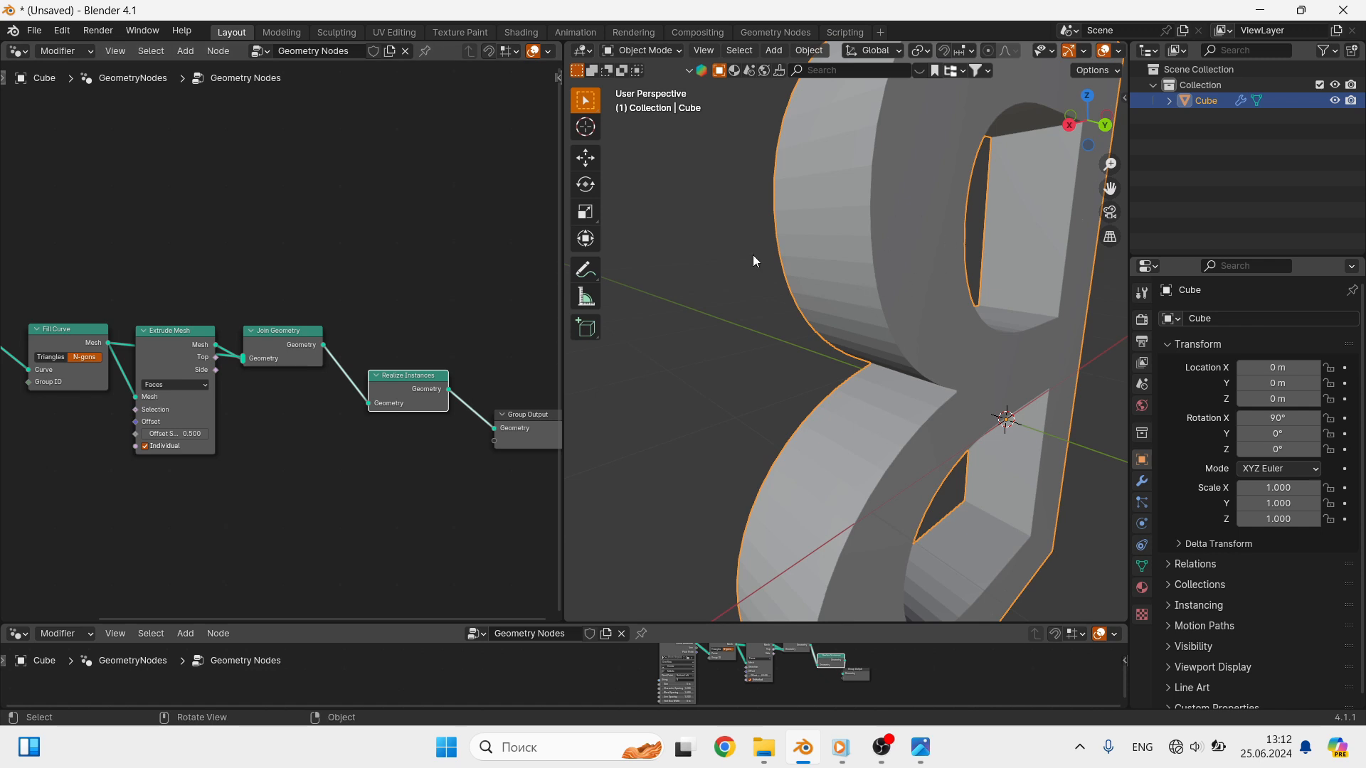
left_click_drag(411, 379, 400, 336)
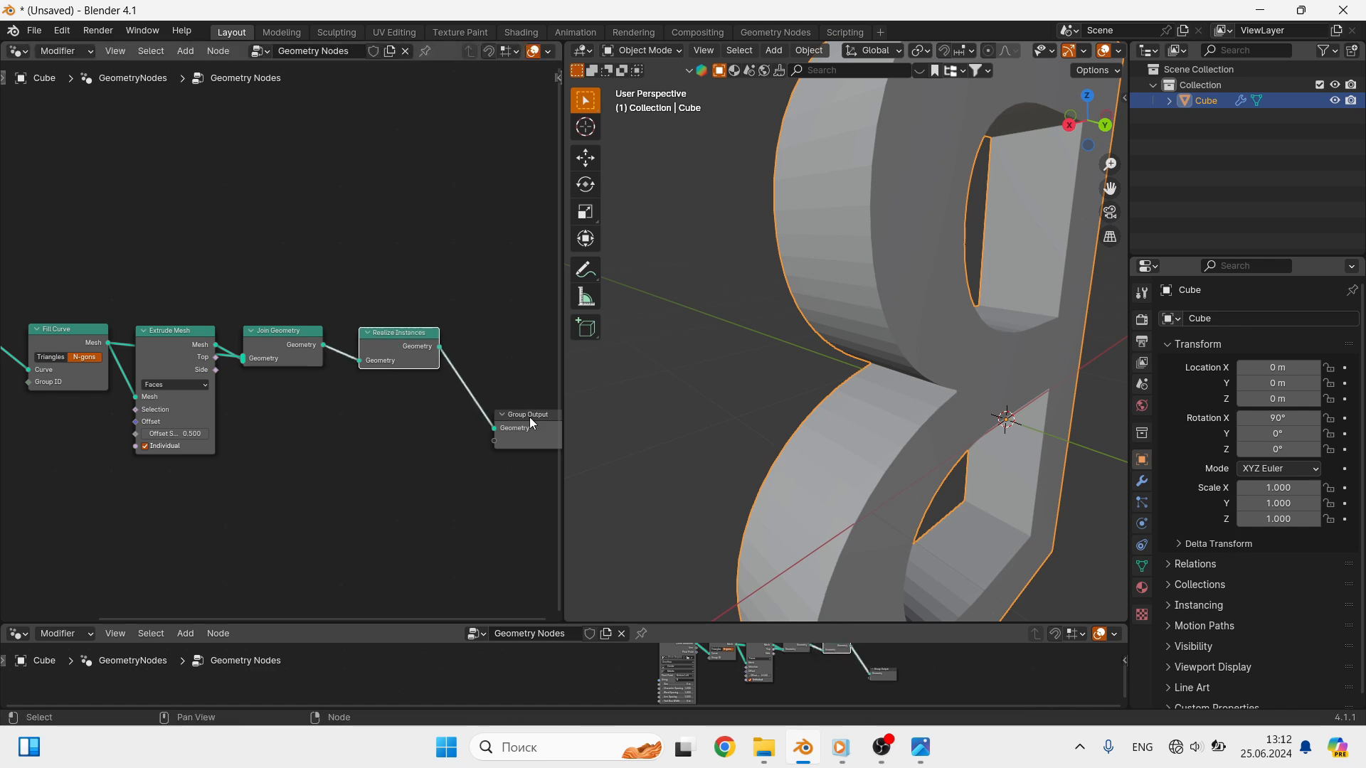
left_click_drag(530, 417, 525, 326)
- Insert a Mesh to Volume node between Realize Instances and Group Output
middle_click_drag(427, 484, 323, 489)
key("shift+a")
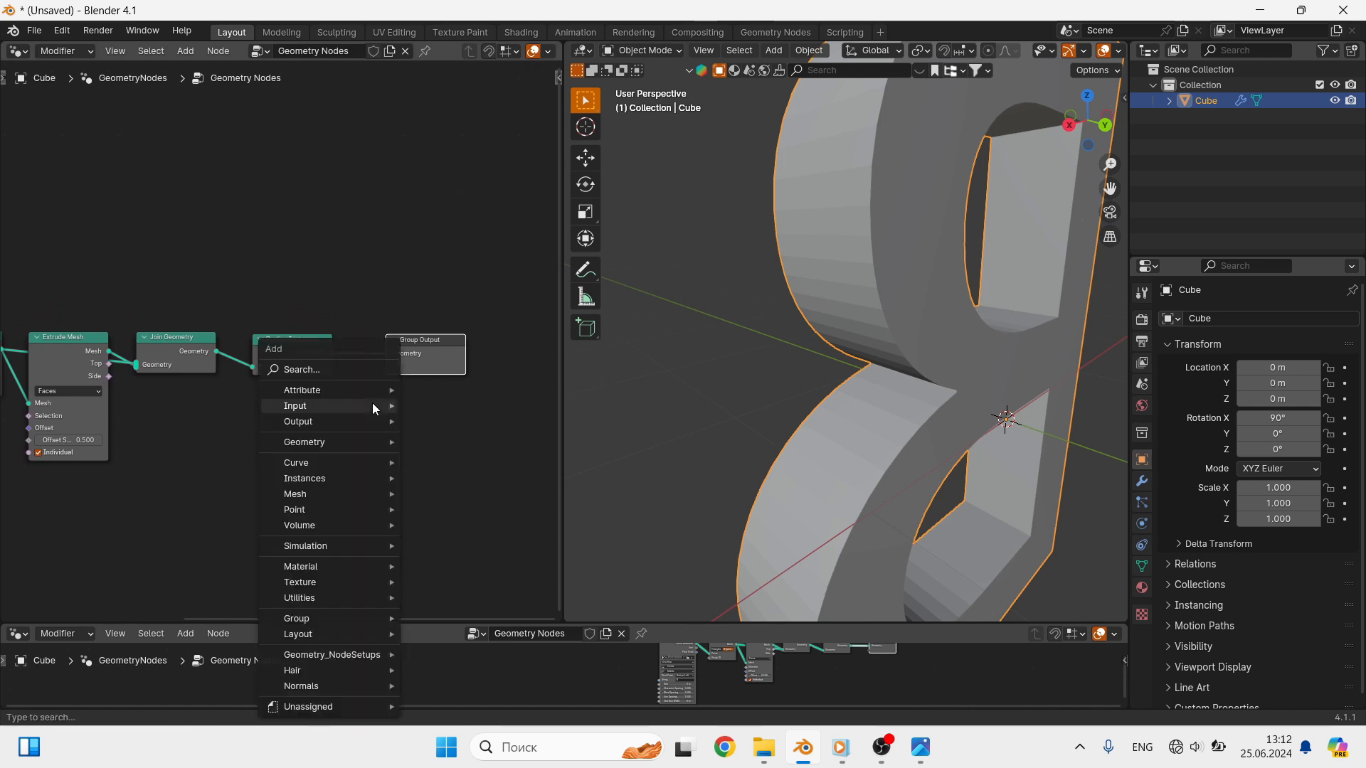
left_click(331, 370)
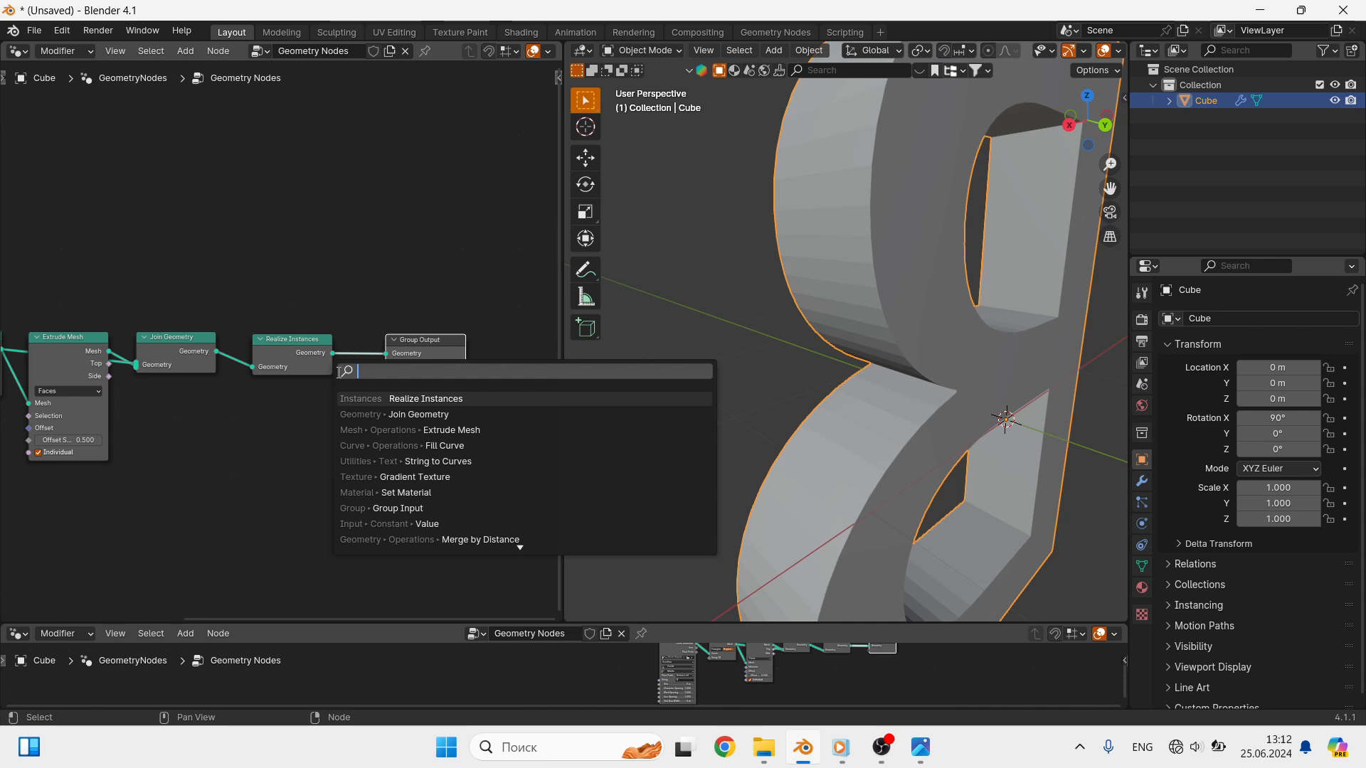
type("M")
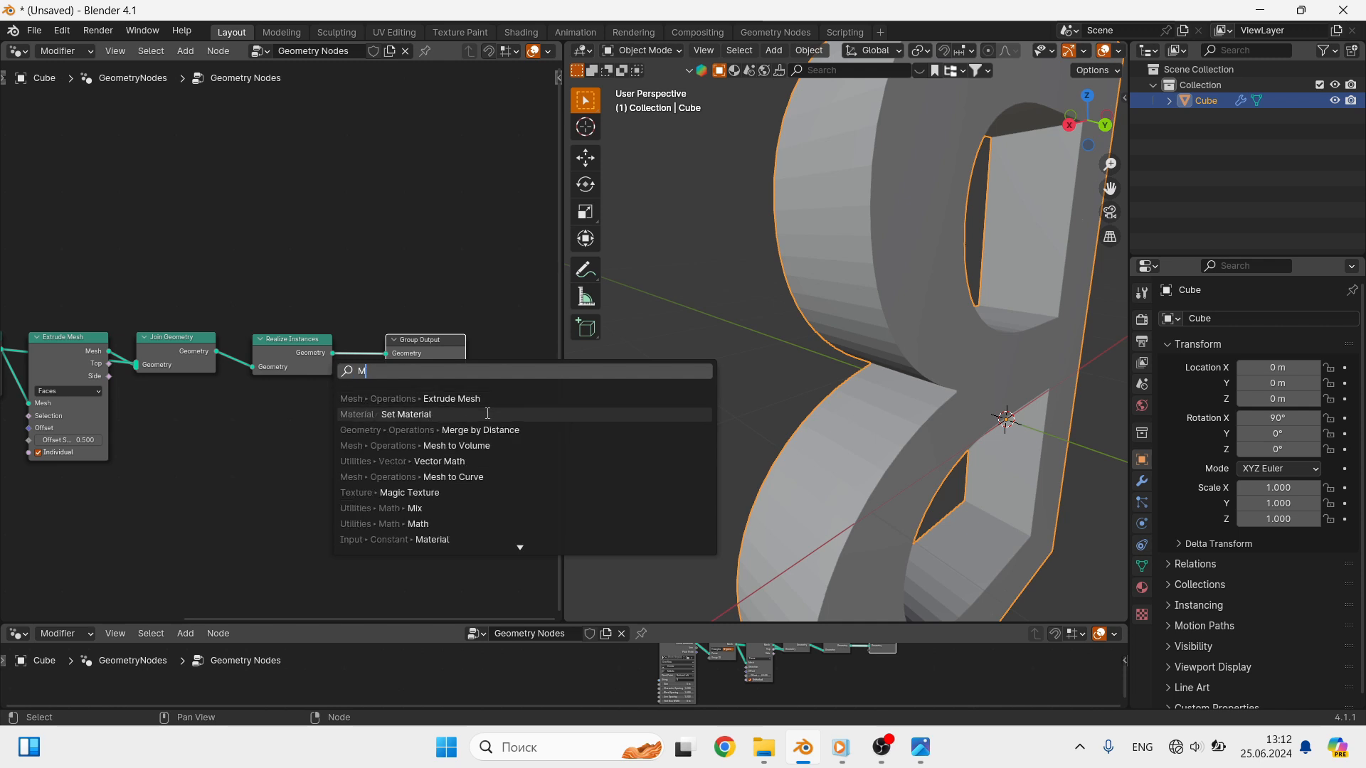
left_click(493, 446)
left_click(343, 331)
scroll(762, 390, "down", 1)
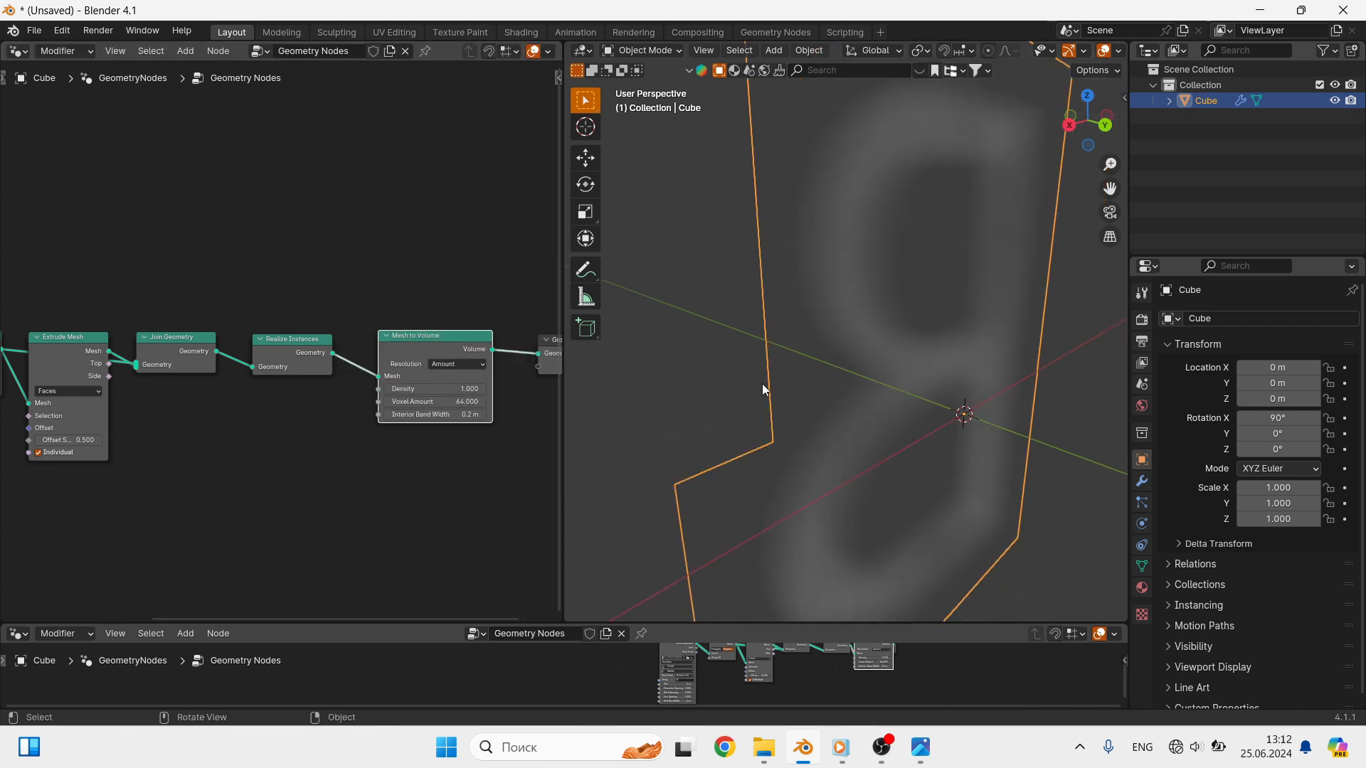
middle_click_drag(762, 390, 966, 388)
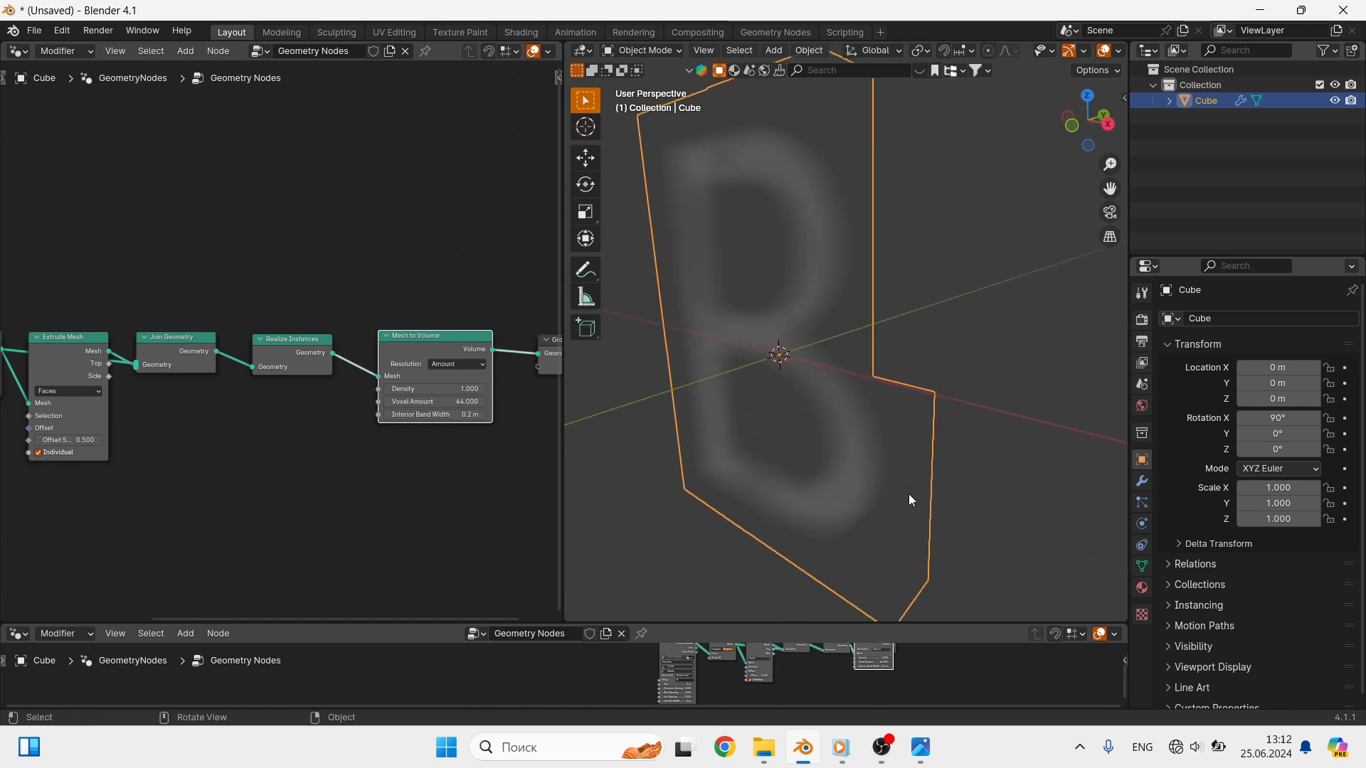
- Insert a Distribute Points in Volume node between Mesh to Volume and Group Output
key("shift+a")
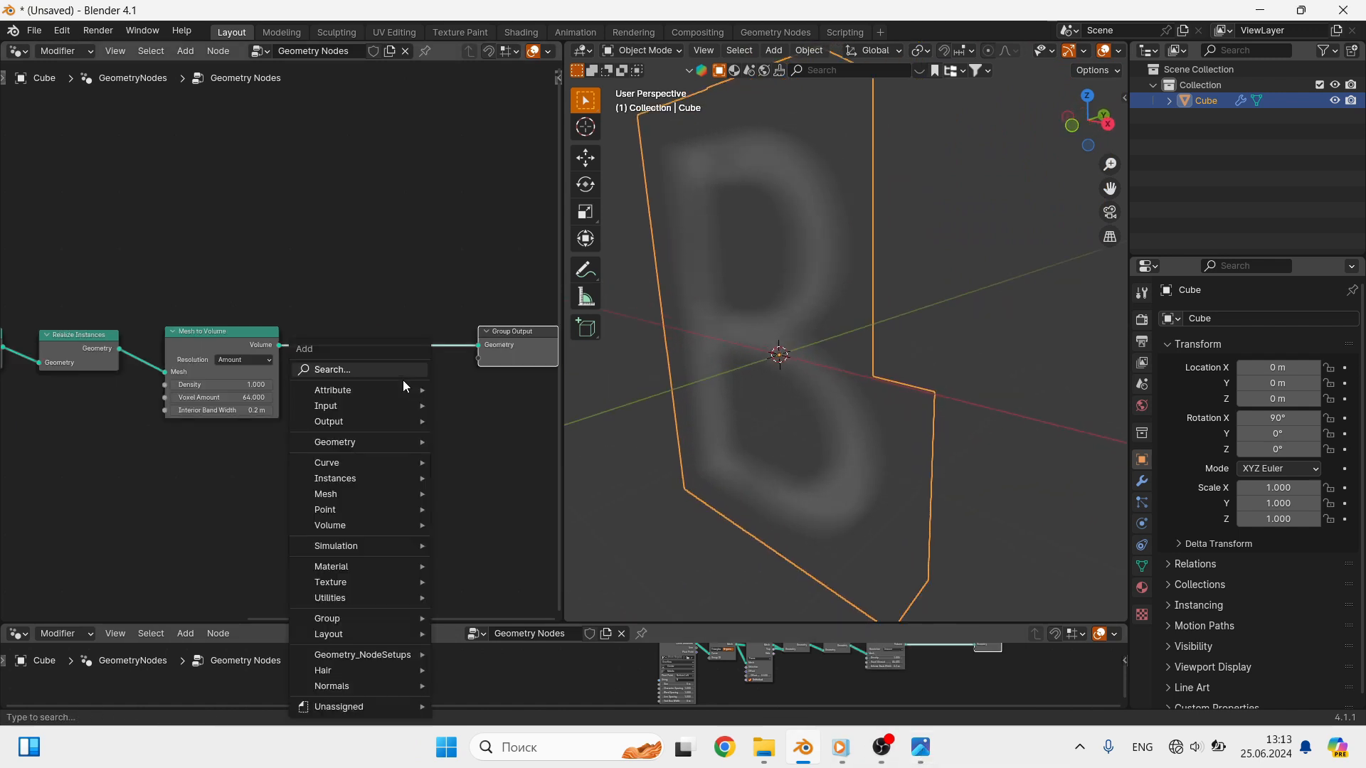
left_click(396, 378)
type("d")
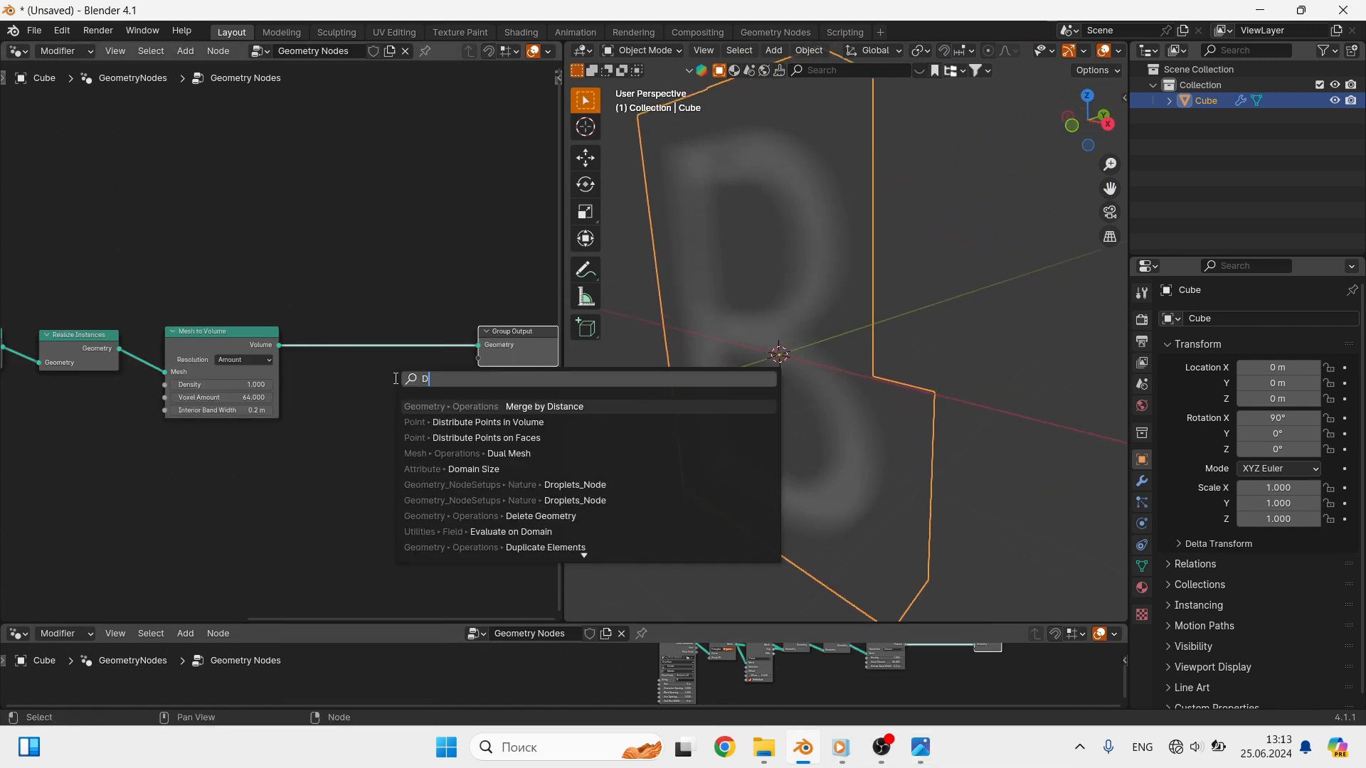
left_click(489, 424)
left_click(329, 315)
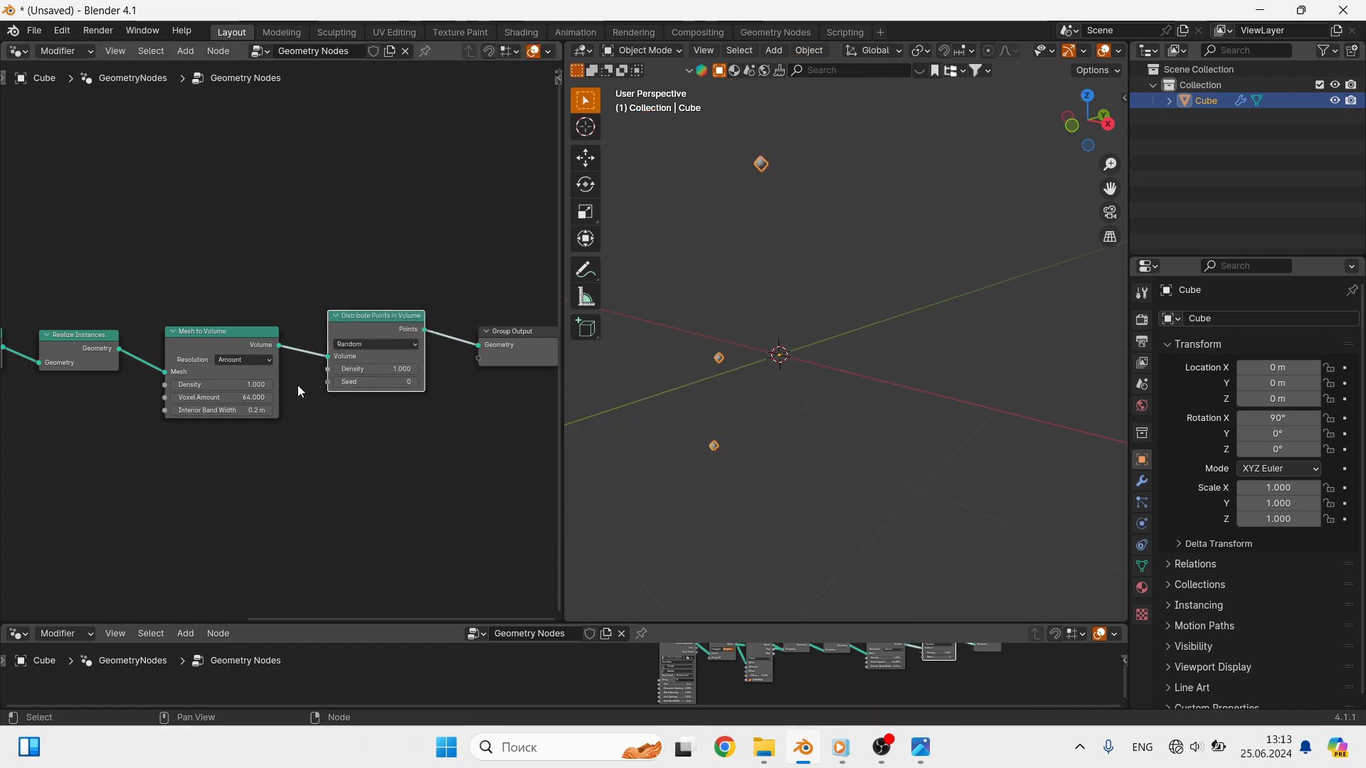
- Set the density of both the Mesh to Volume node and the Distribute Points in Volume node to 100
double_click(223, 385)
type("100")
key("Return")
double_click(381, 368)
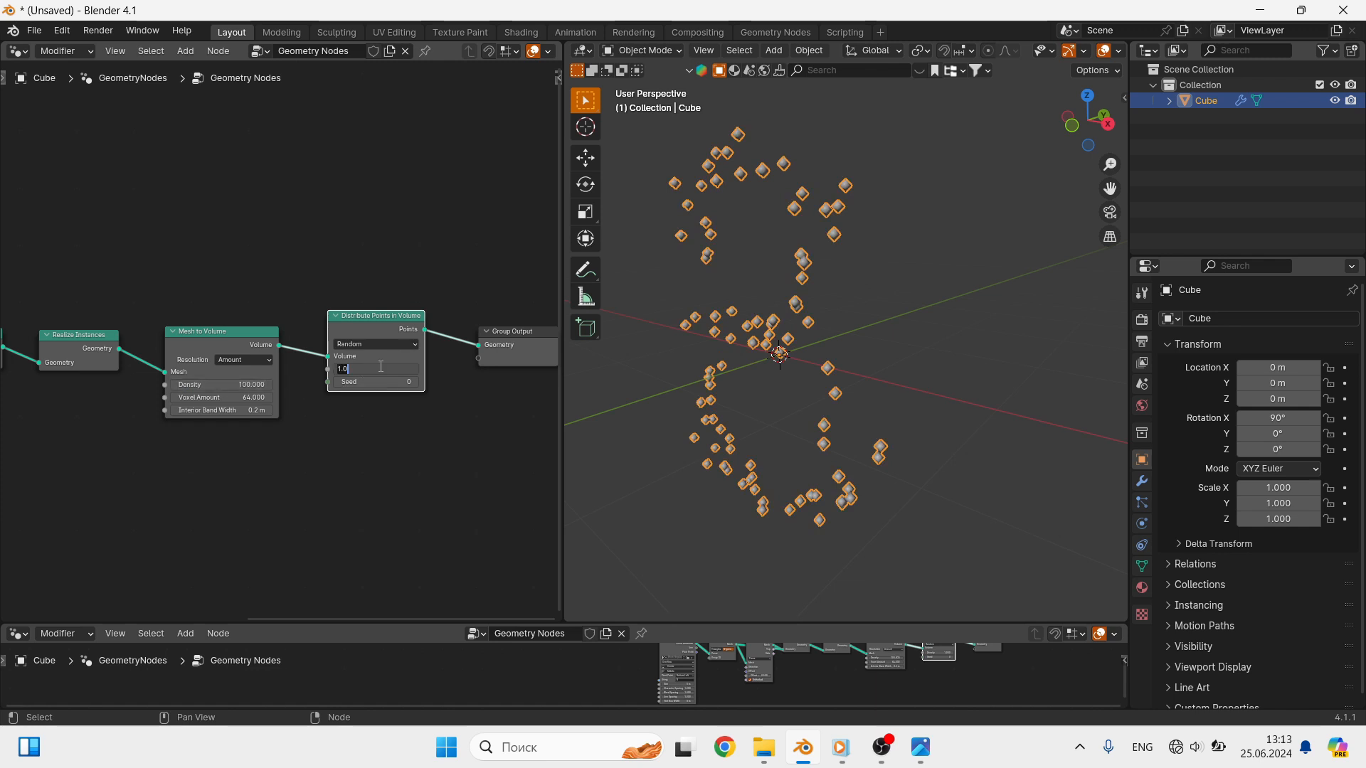
type("100")
key("Return")
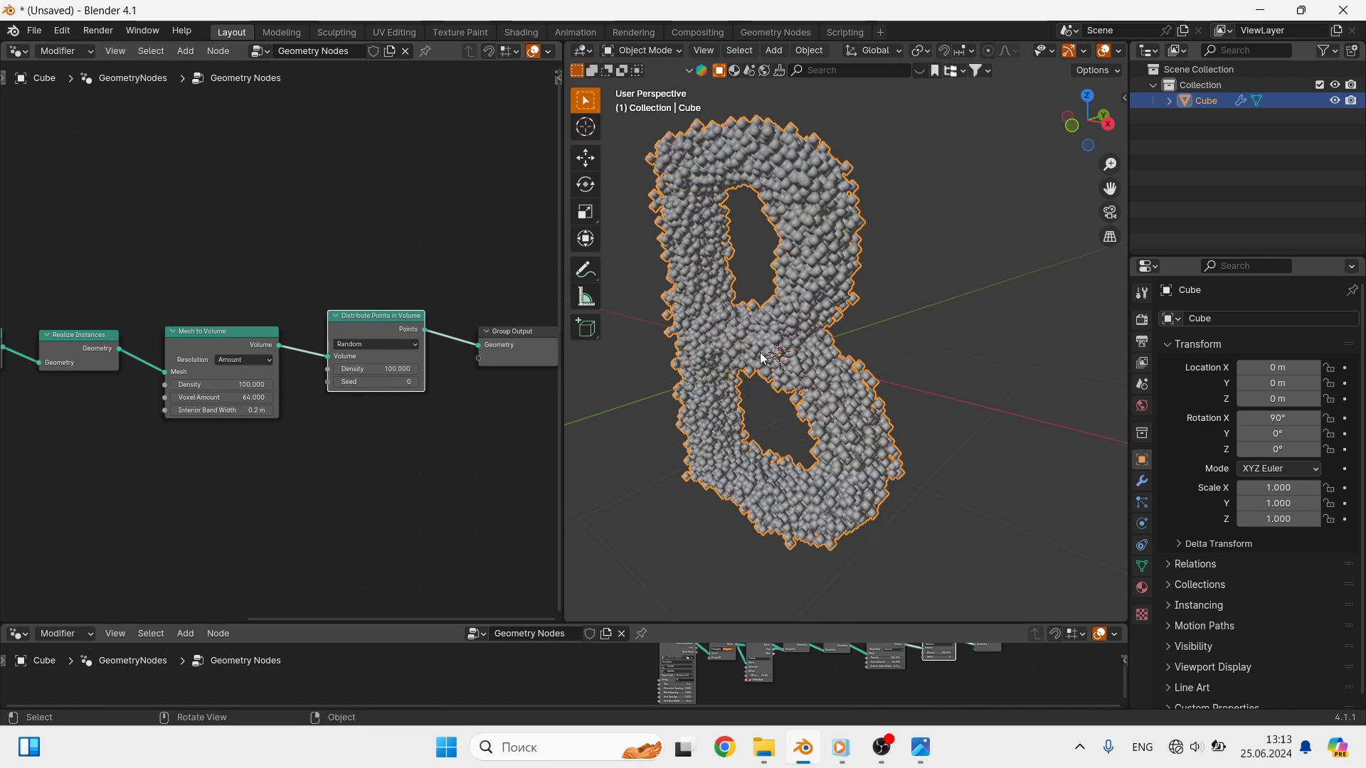
- Insert a Merge by Distance node between Distribute Points in Volume and Group Output
middle_click_drag(790, 324, 894, 352)
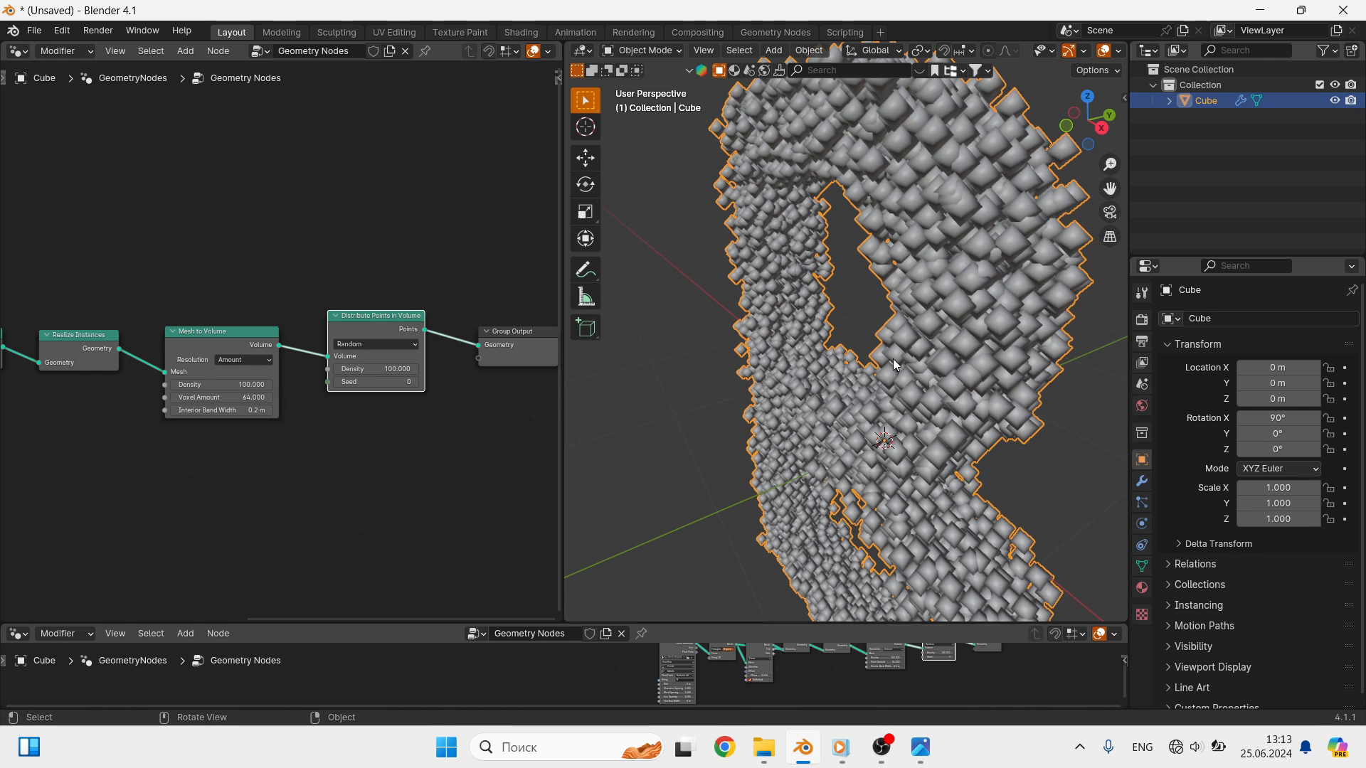
scroll(1002, 262, "up", 2)
middle_click_drag(1002, 262, 985, 288)
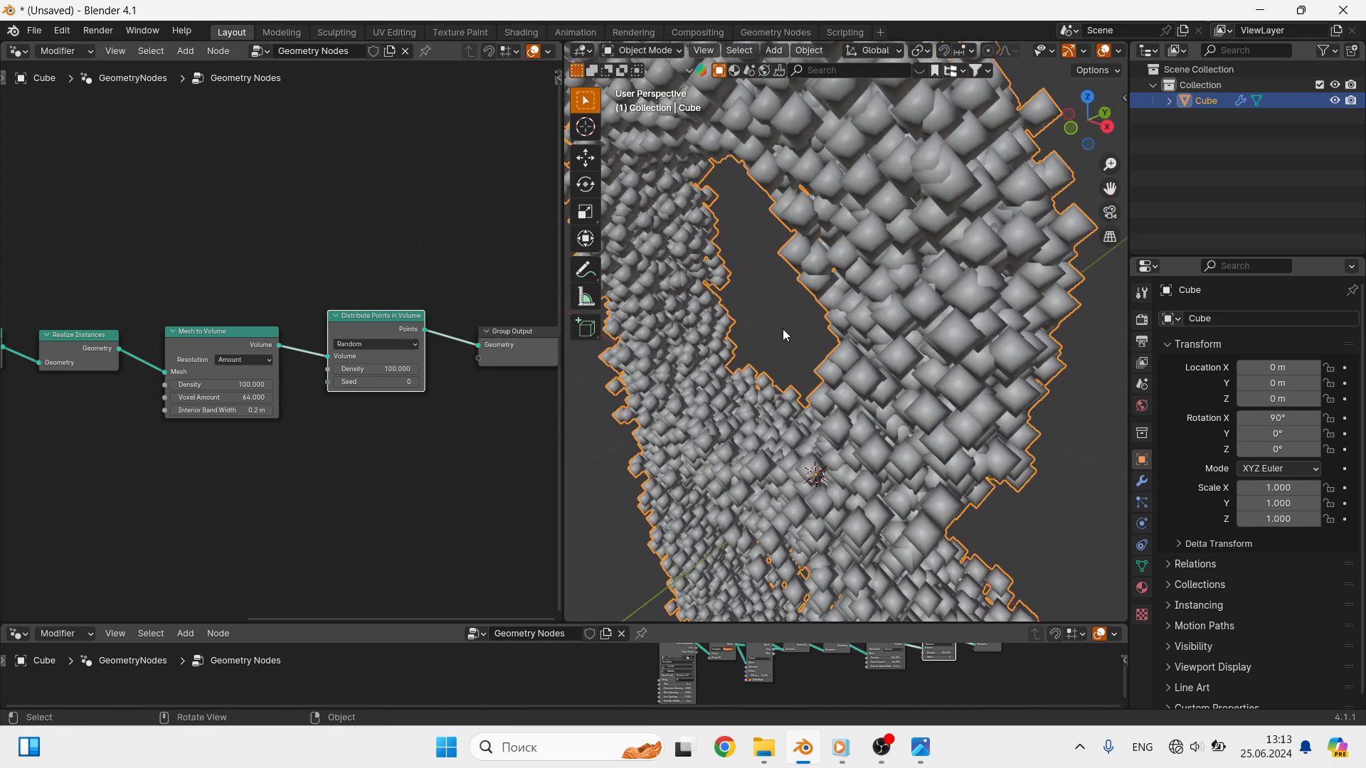
scroll(953, 224, "up", 1)
middle_click_drag(967, 177, 920, 208, "shift")
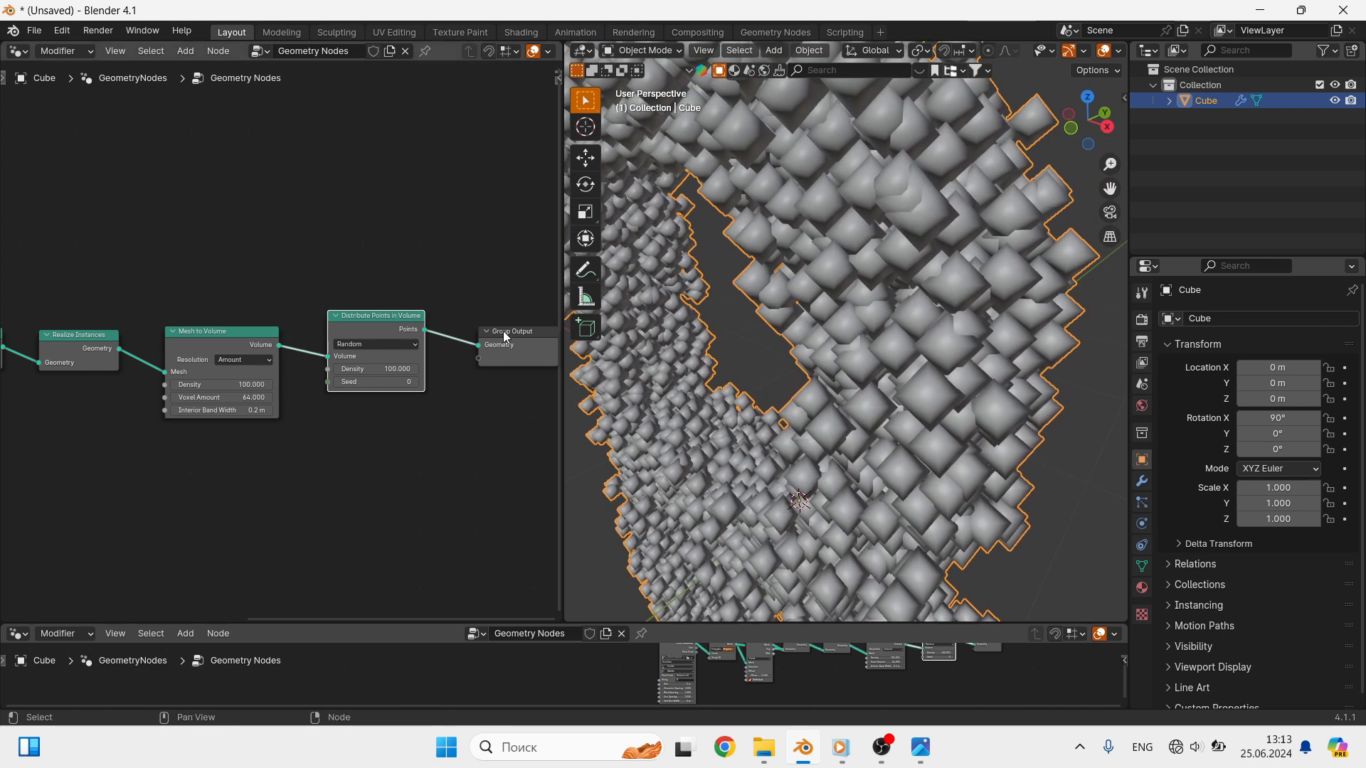
middle_click_drag(535, 420, 463, 395)
key("shift+a")
left_click(409, 373)
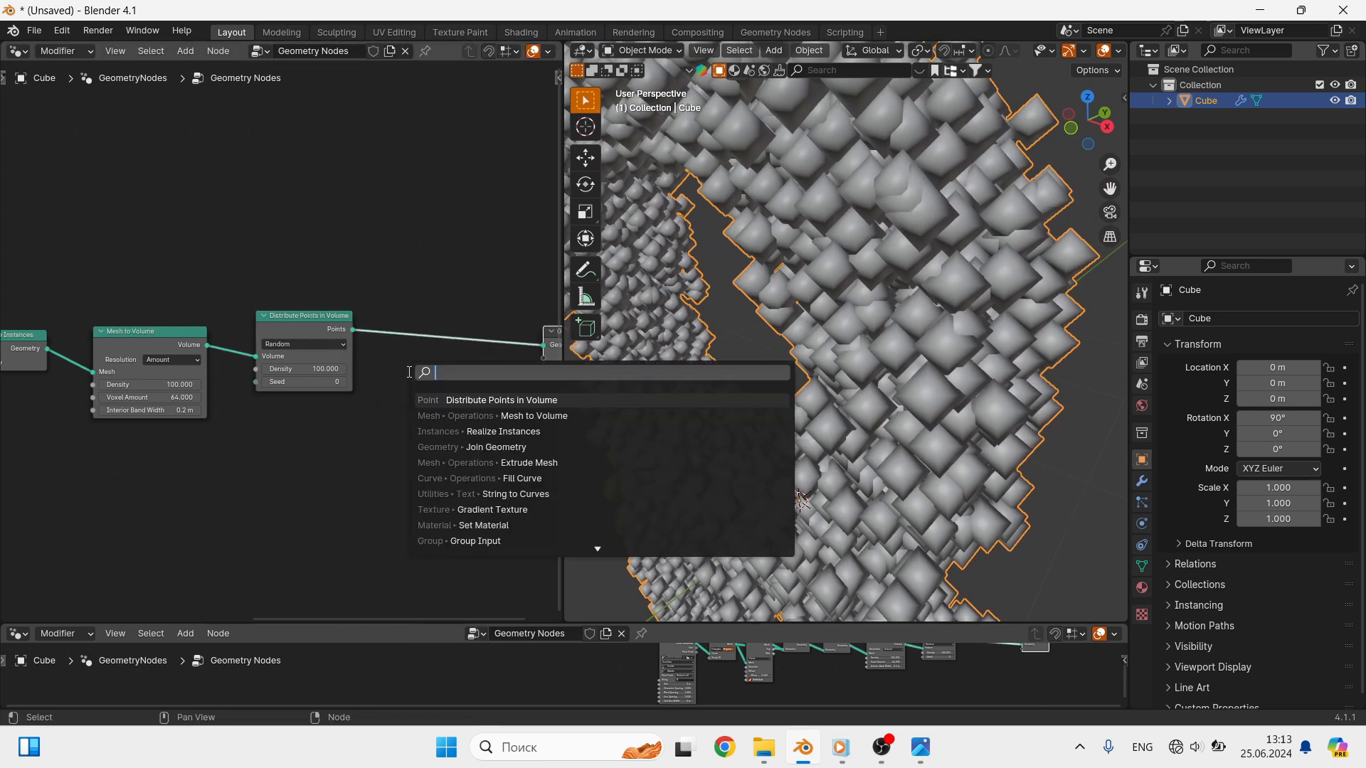
type("MER")
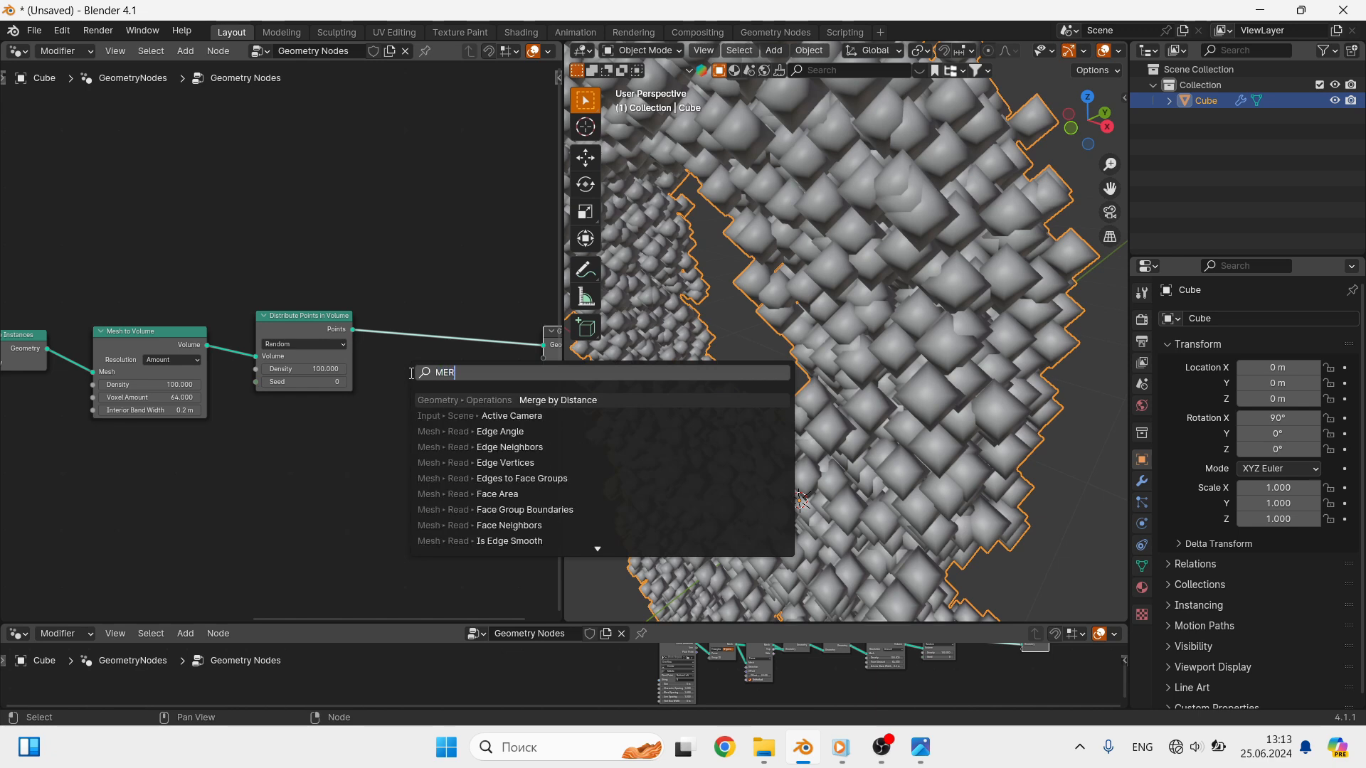
left_click(556, 403)
left_click(405, 326)
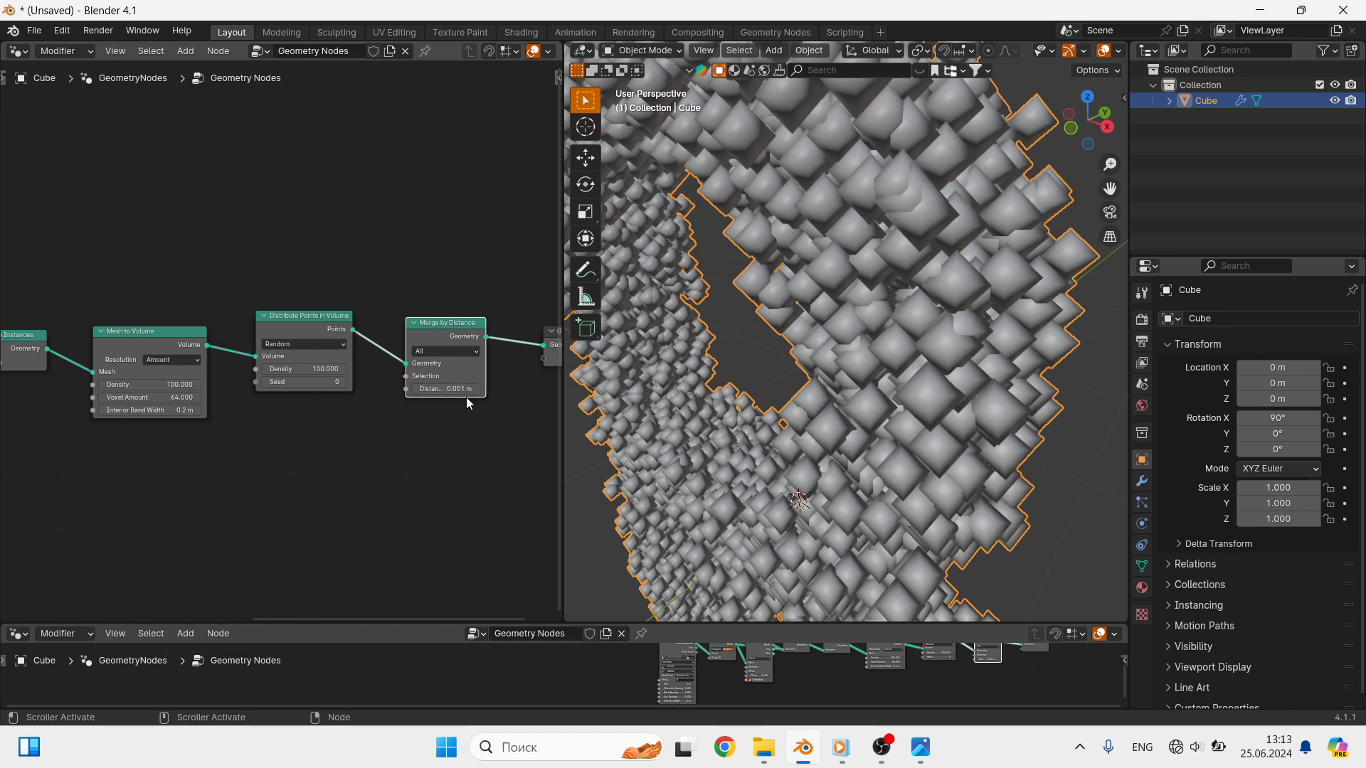
- Duplicate the Merge by Distance node three times and stack the copies below the original
middle_click_drag(468, 422, 365, 416)
key("shift+d")
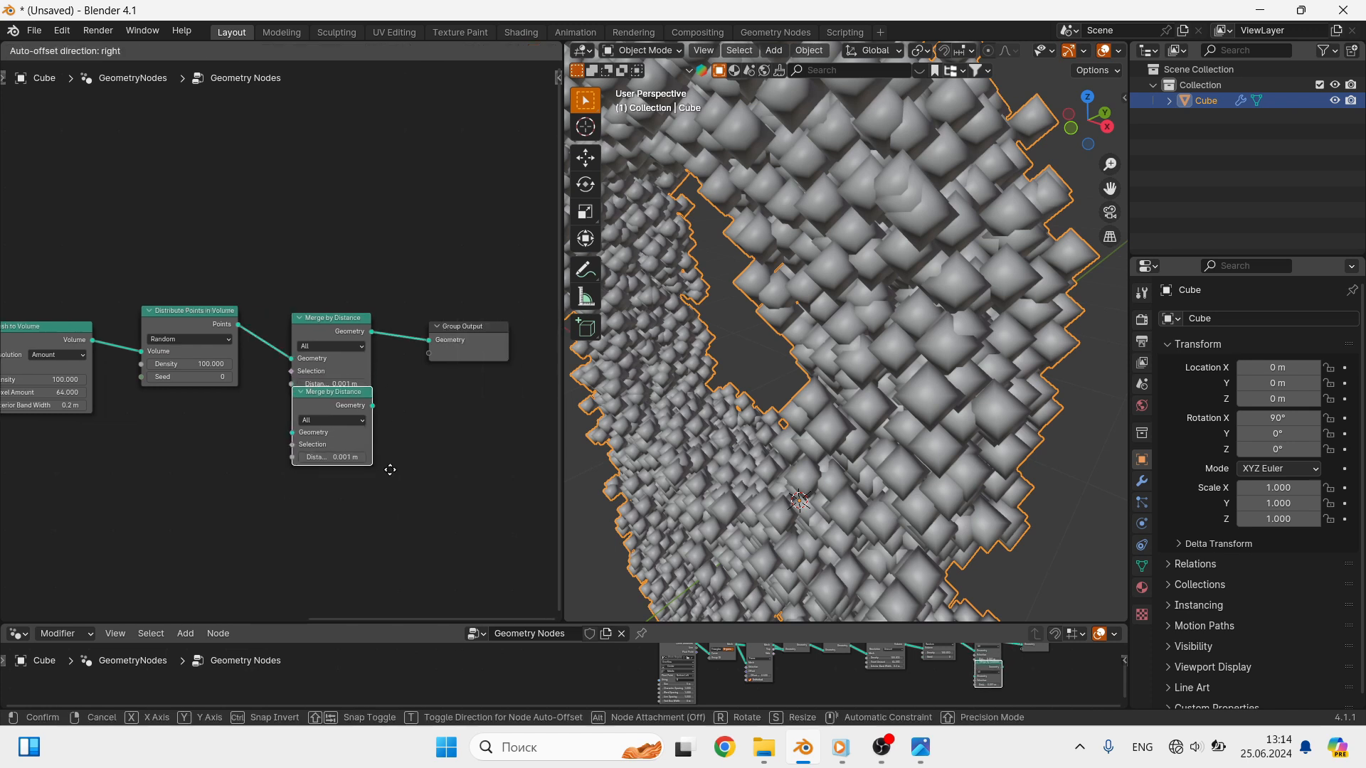
left_click(384, 478)
key("shift+d")
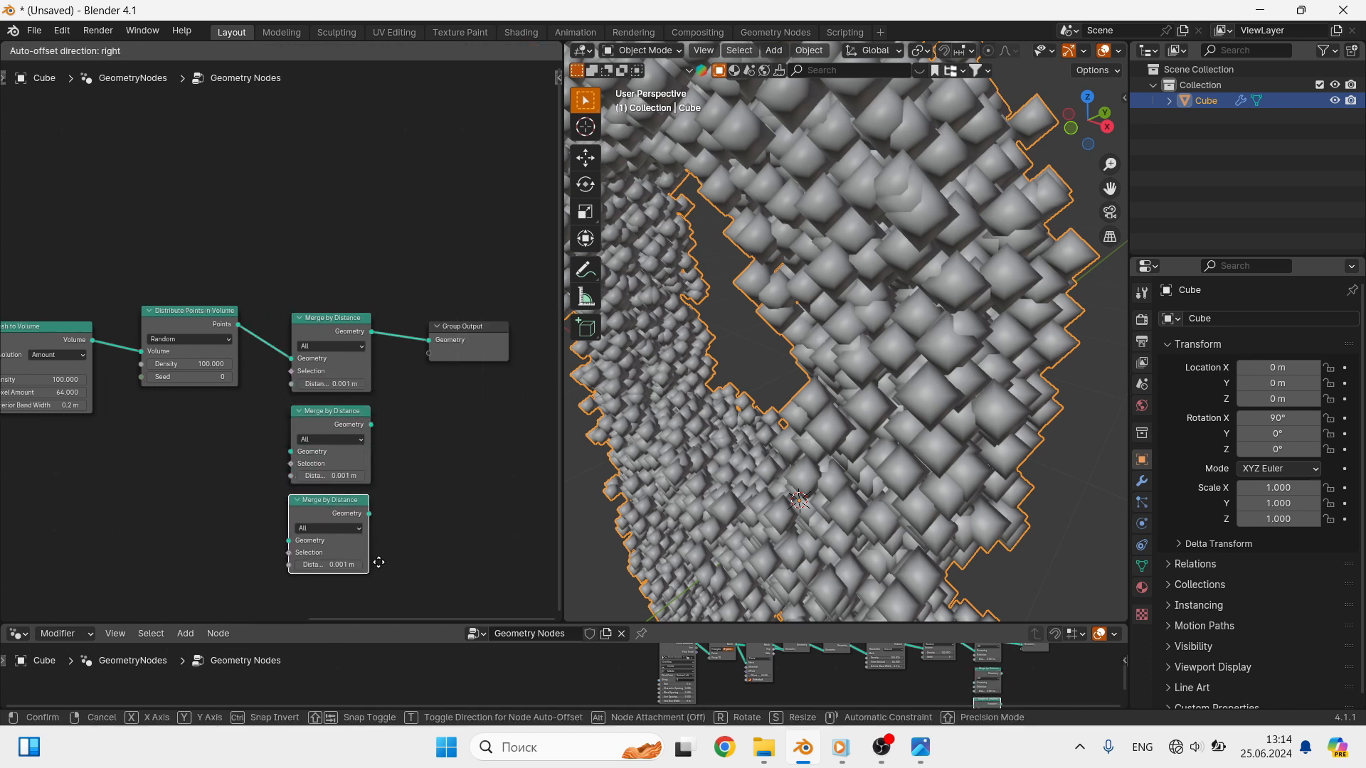
left_click(383, 565)
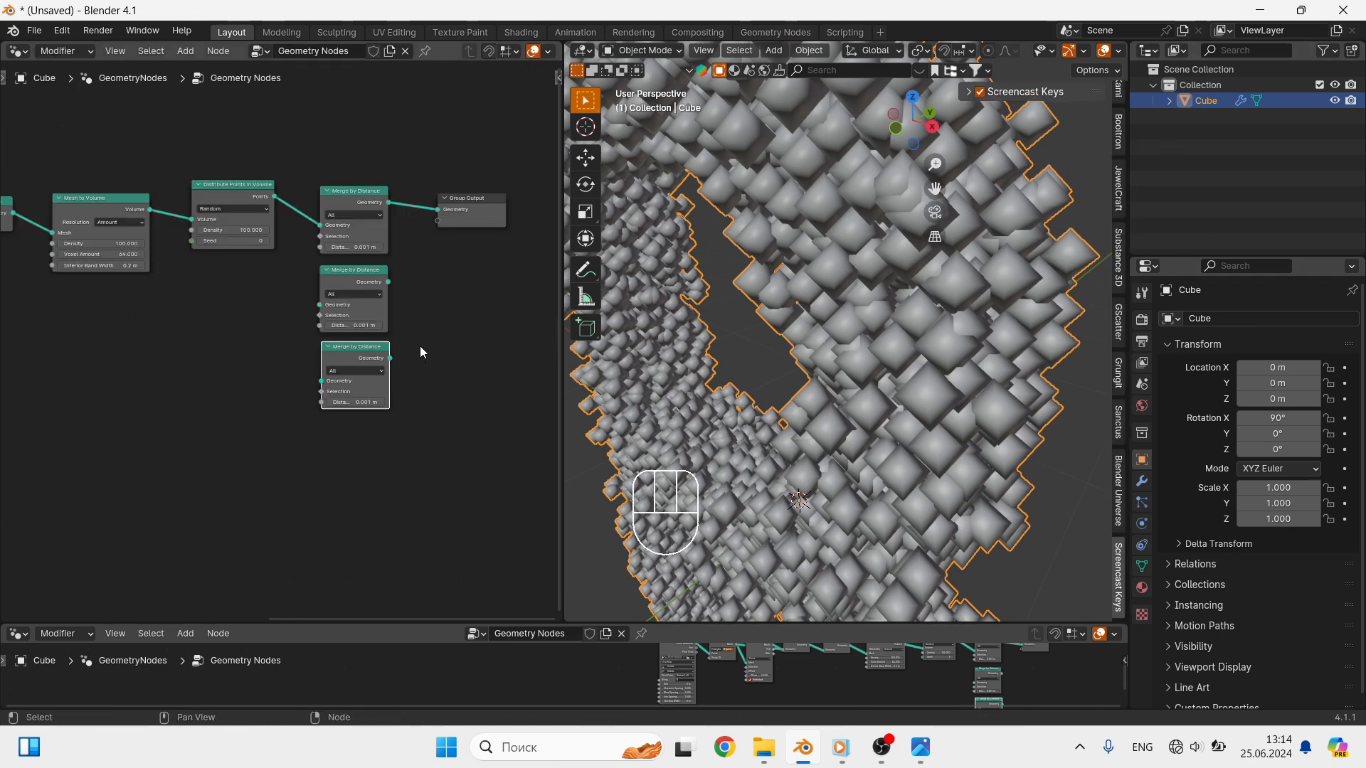
key("shift+d")
left_click(418, 424)
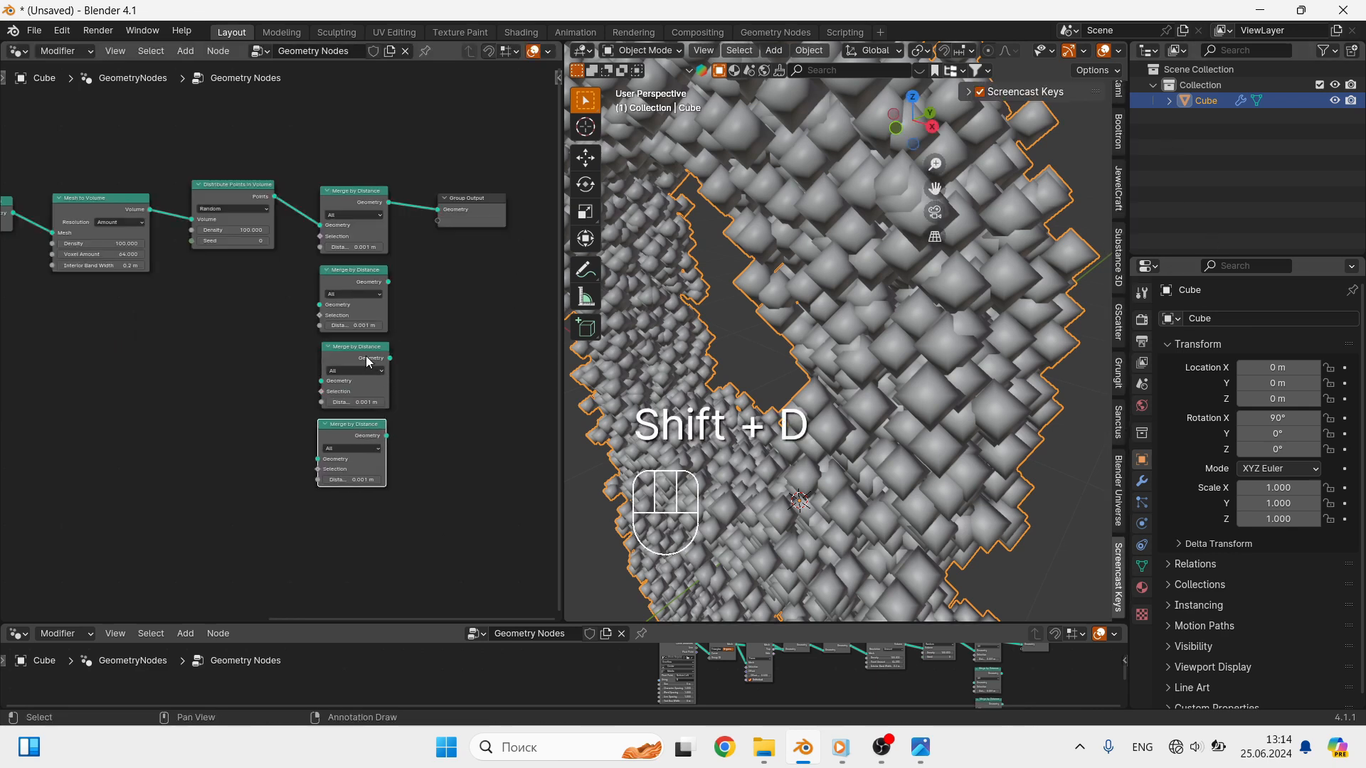
- Chain the four Merge by Distance nodes through their Geometry sockets and connect the last one to Group Output
scroll(345, 253, "up", 3)
left_click_drag(399, 201, 306, 329)
left_click_drag(402, 305, 314, 426)
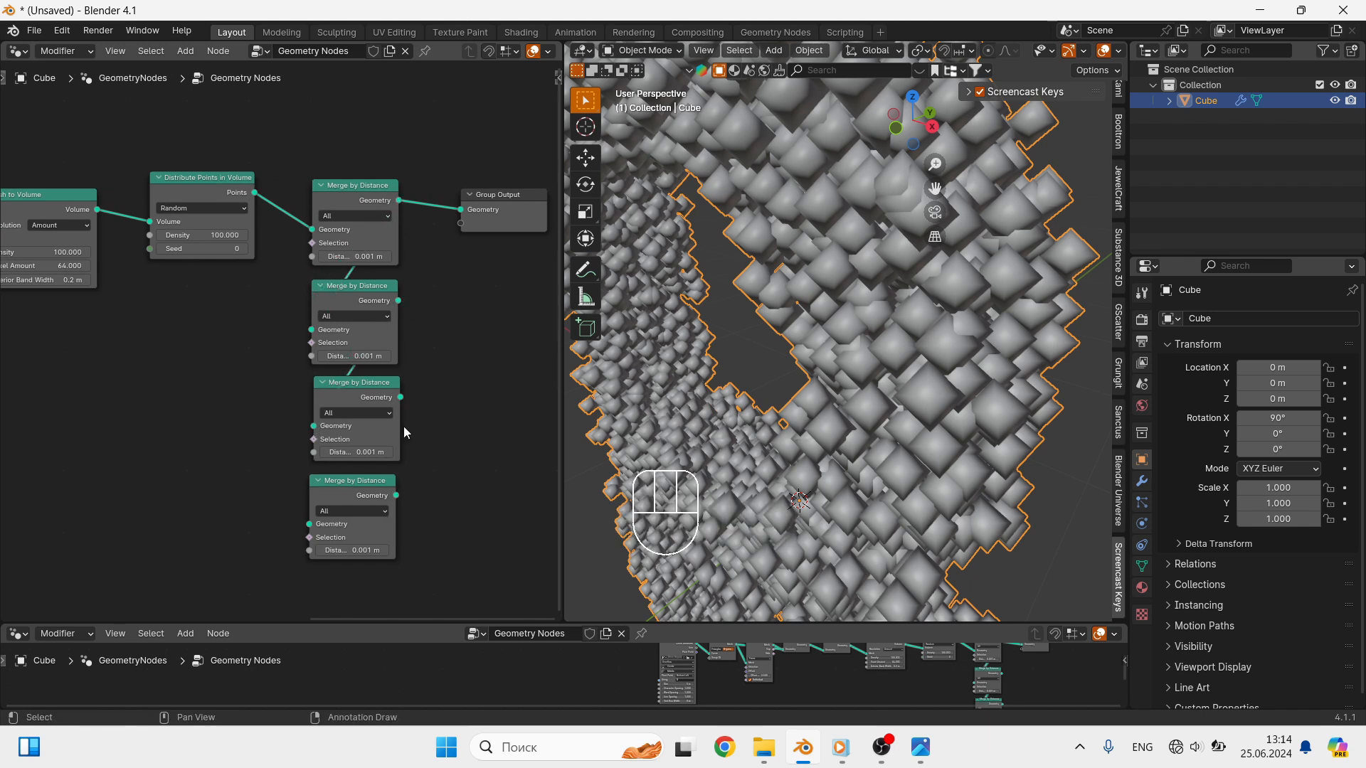
left_click_drag(401, 397, 310, 525)
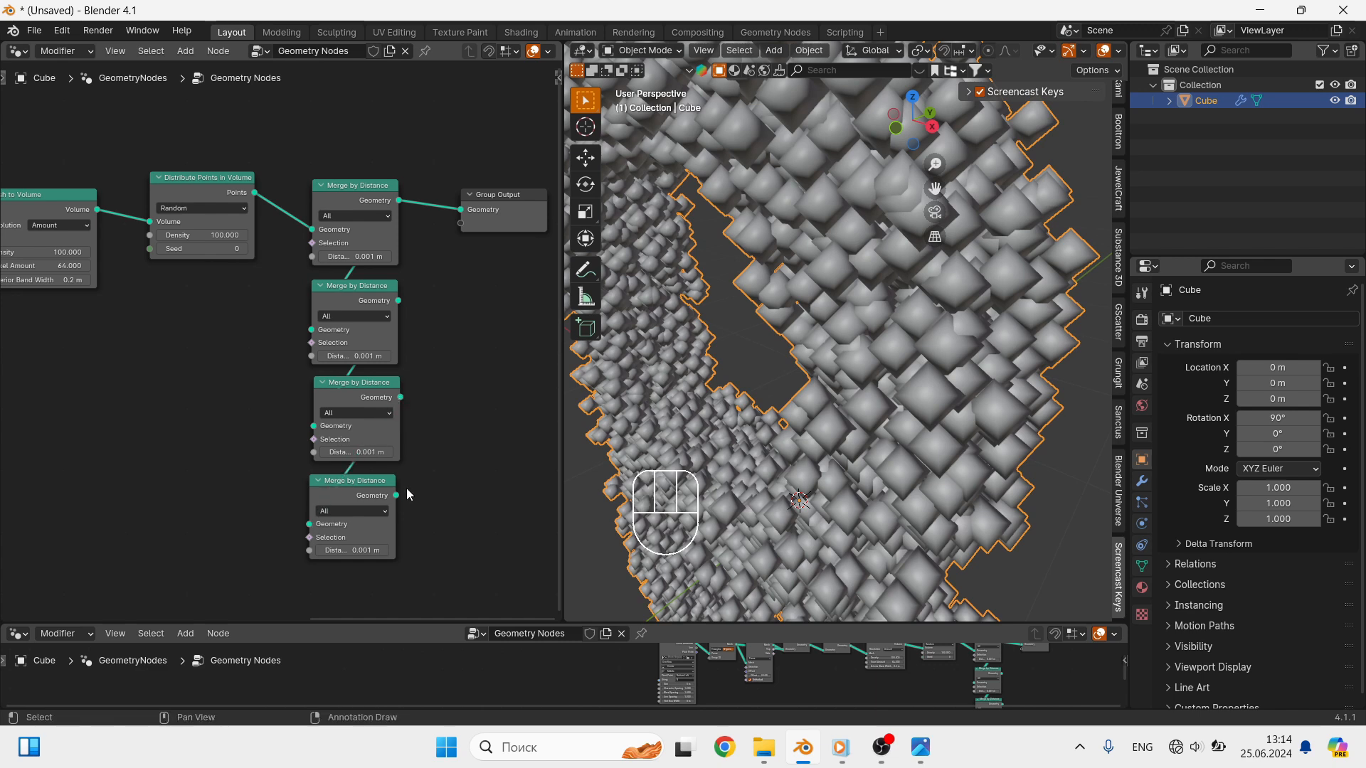
left_click_drag(397, 495, 451, 212)
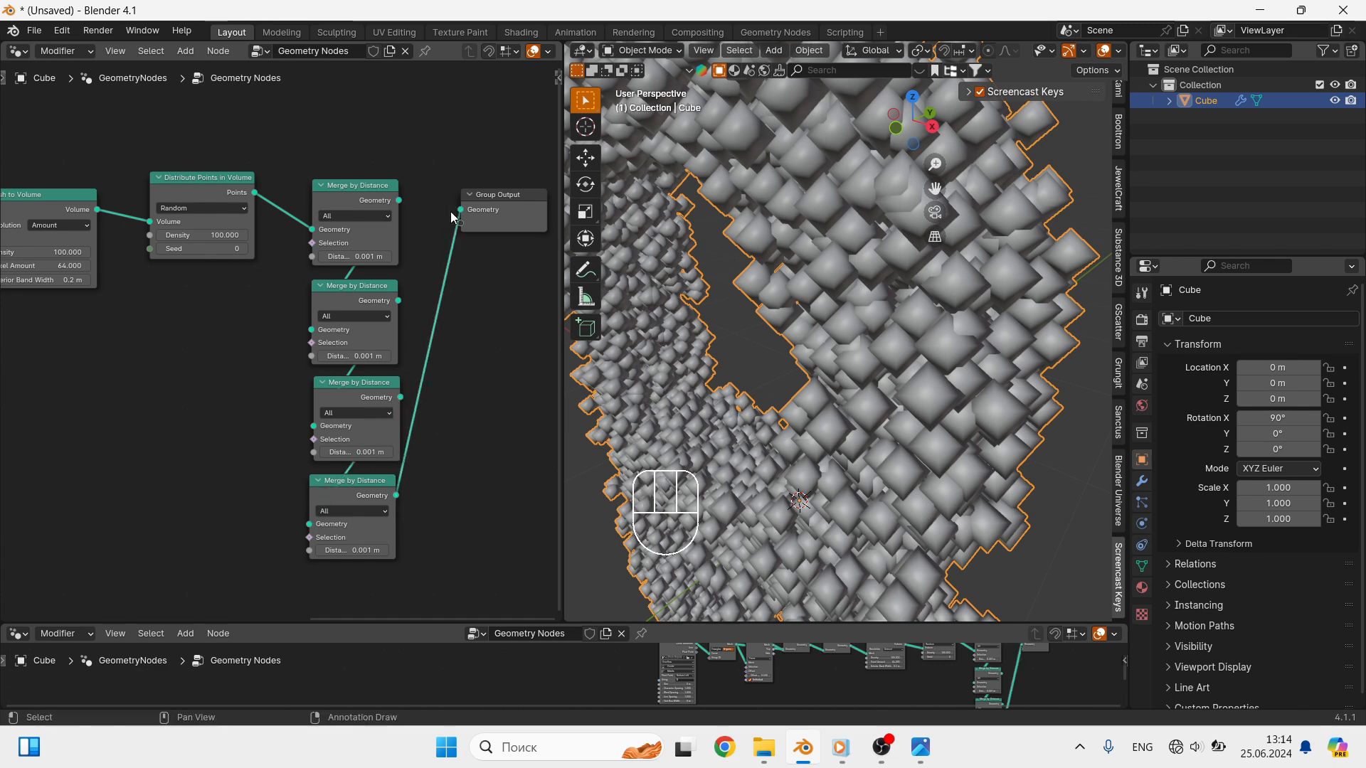
middle_click_drag(798, 375, 779, 370)
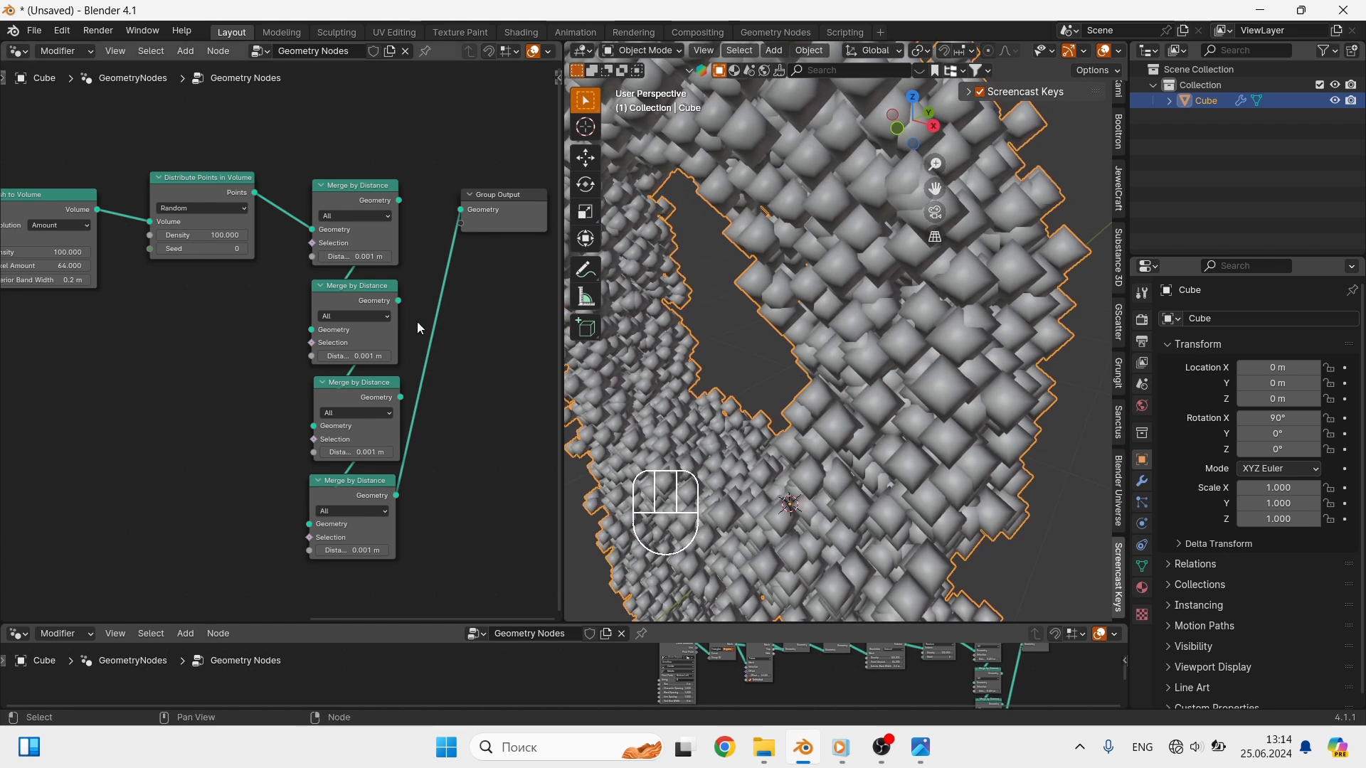
- Collapse the four Merge by Distance nodes and arrange them in a compact stack
left_click(320, 185)
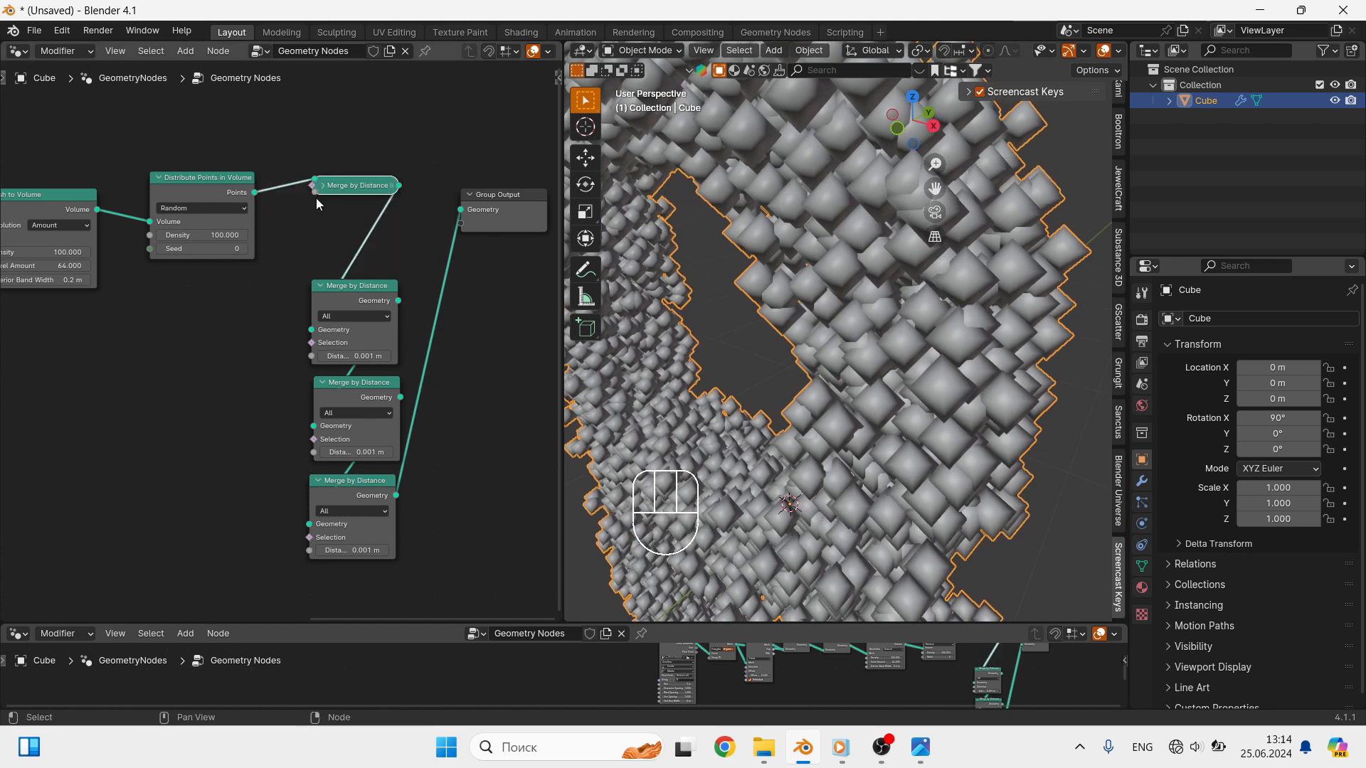
left_click(321, 286)
left_click(323, 384)
left_click(320, 481)
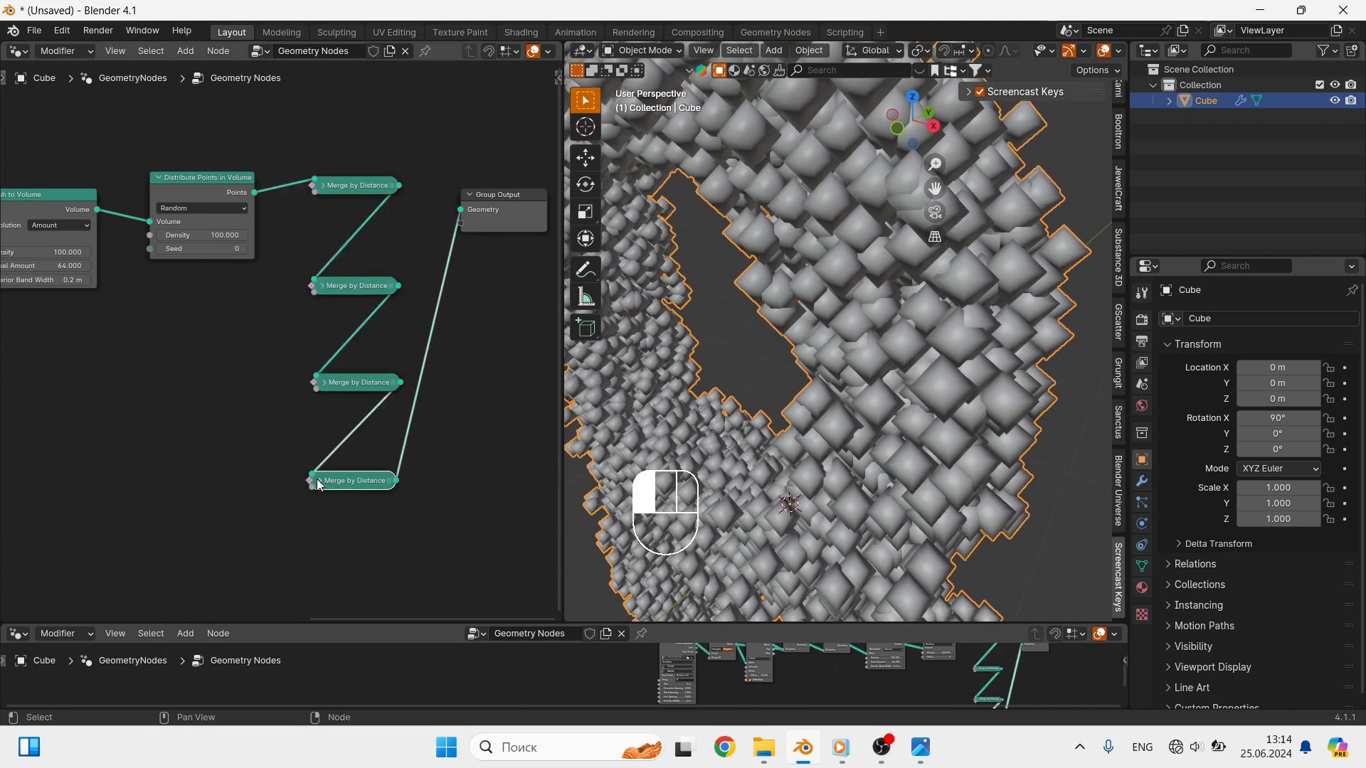
left_click_drag(355, 286, 354, 213)
left_click_drag(354, 382, 354, 241)
left_click_drag(351, 478, 352, 277)
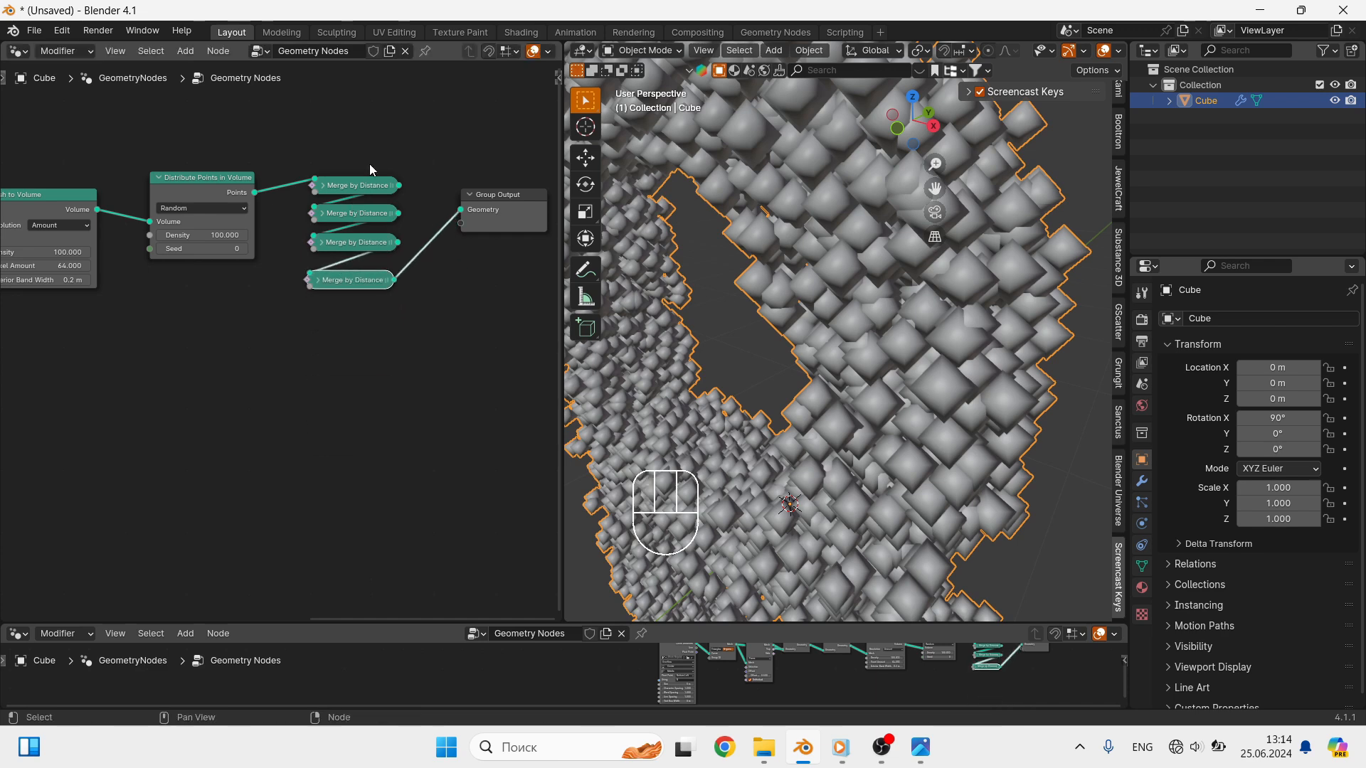
- Add a Value node, connect it to the Distance input of all four Merge by Distance nodes and set it to 0.050
key("shift+a")
type("v")
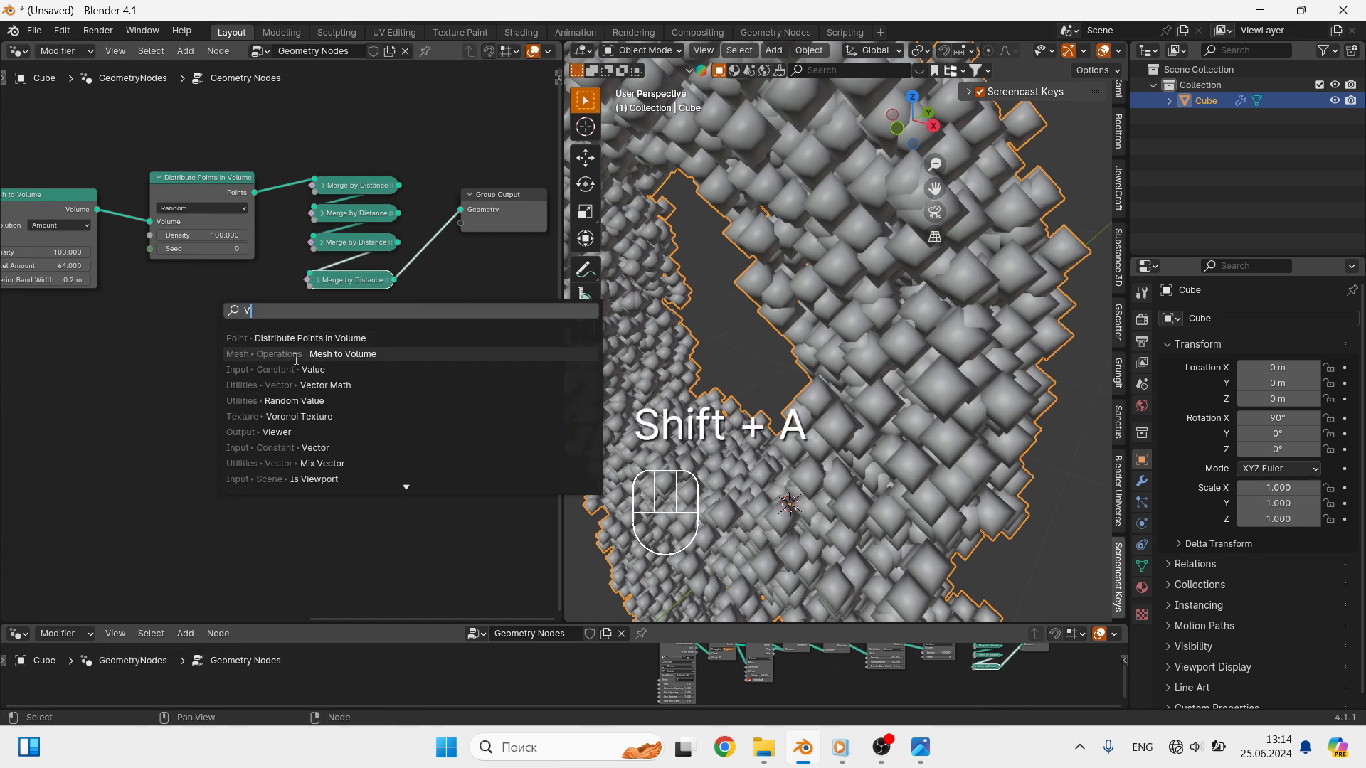
left_click(326, 370)
left_click(164, 295)
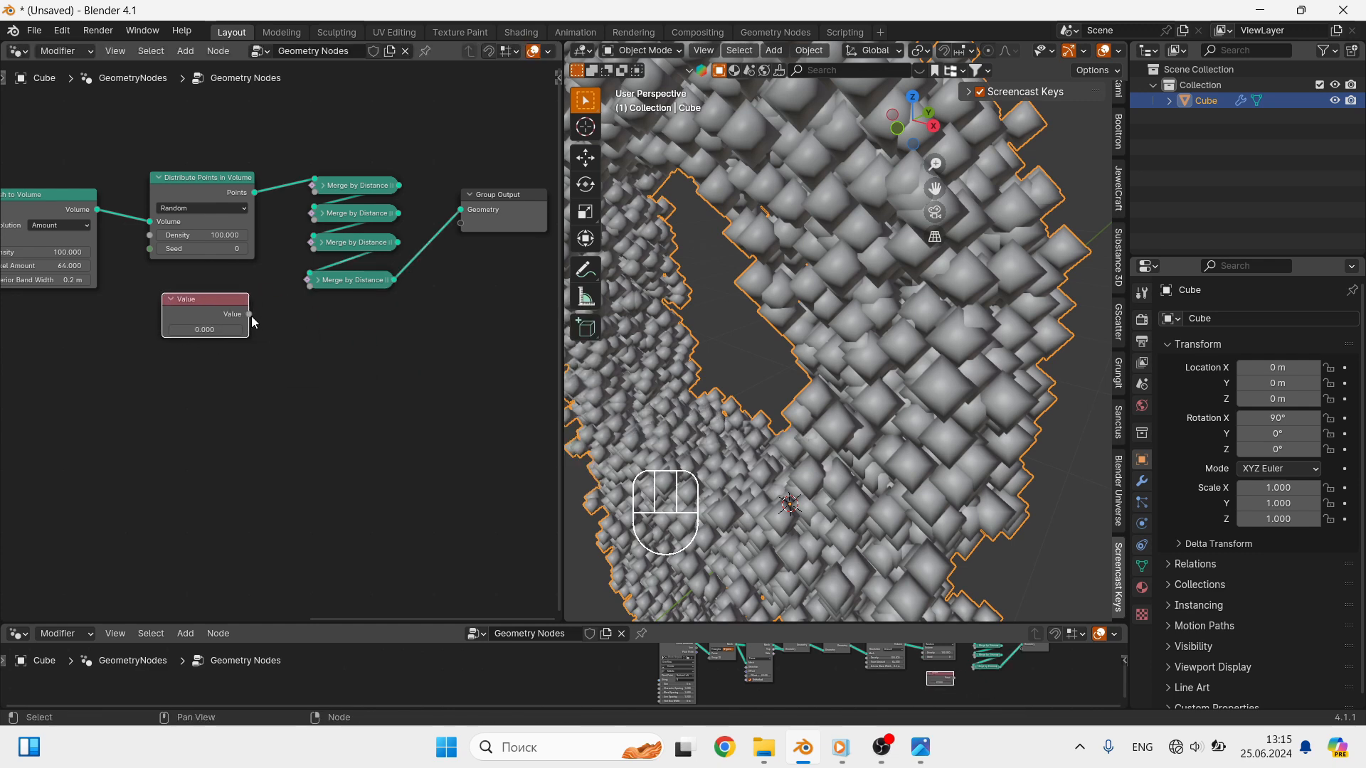
left_click_drag(249, 313, 314, 187)
left_click(320, 187)
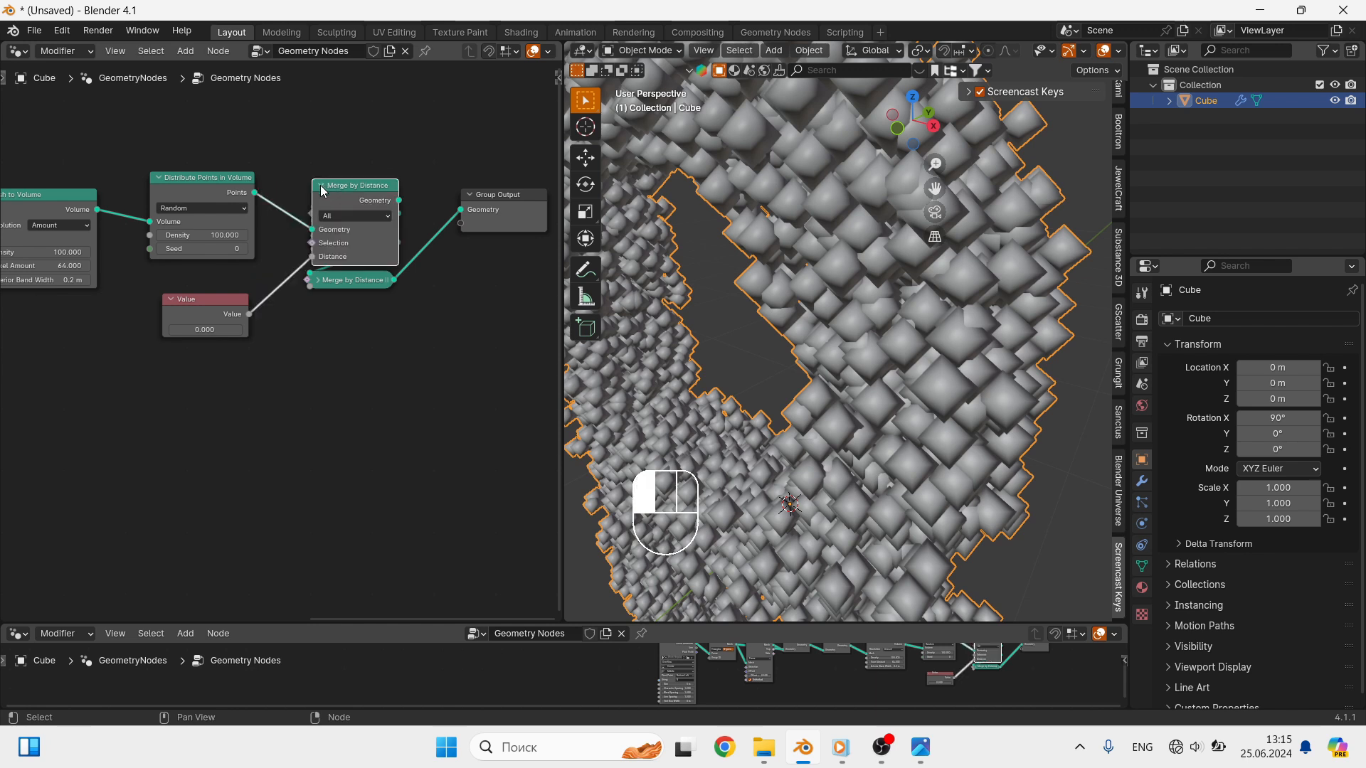
left_click(321, 186)
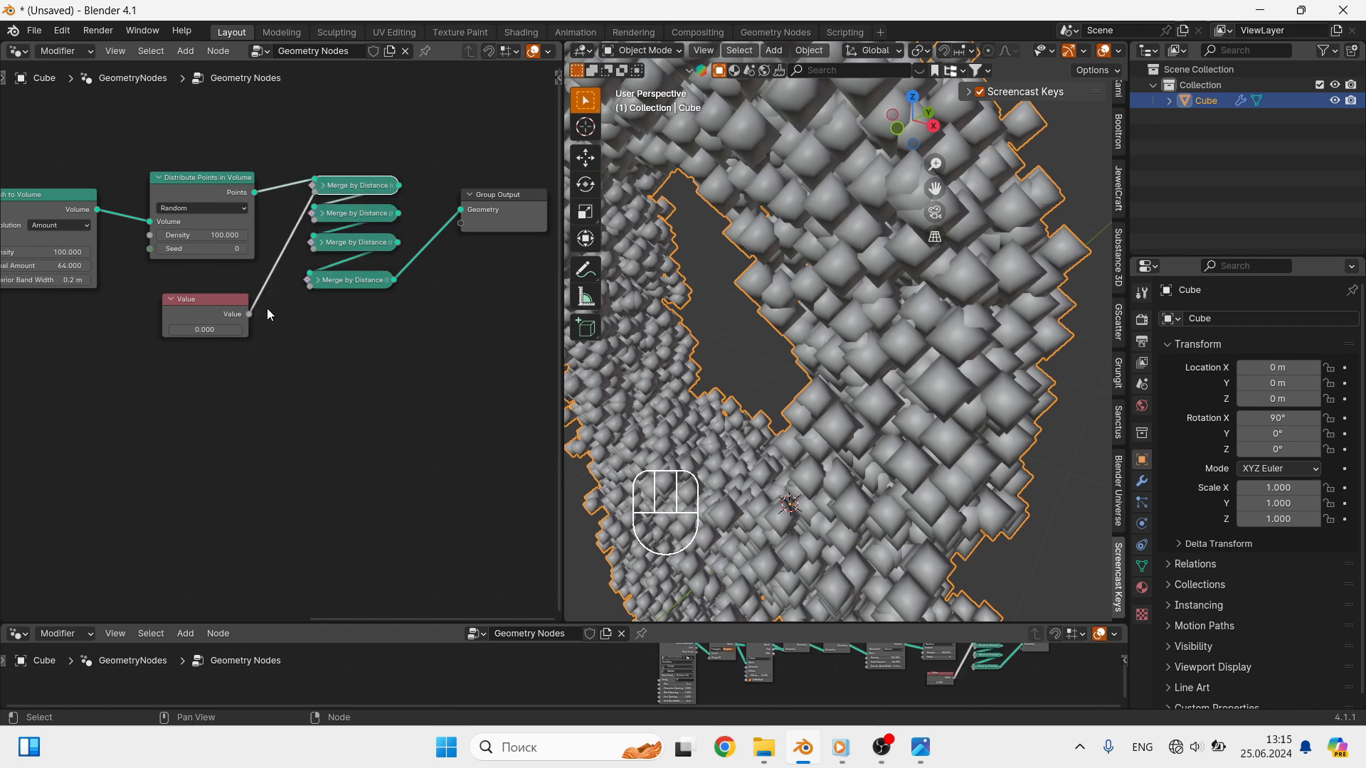
left_click_drag(249, 313, 309, 286)
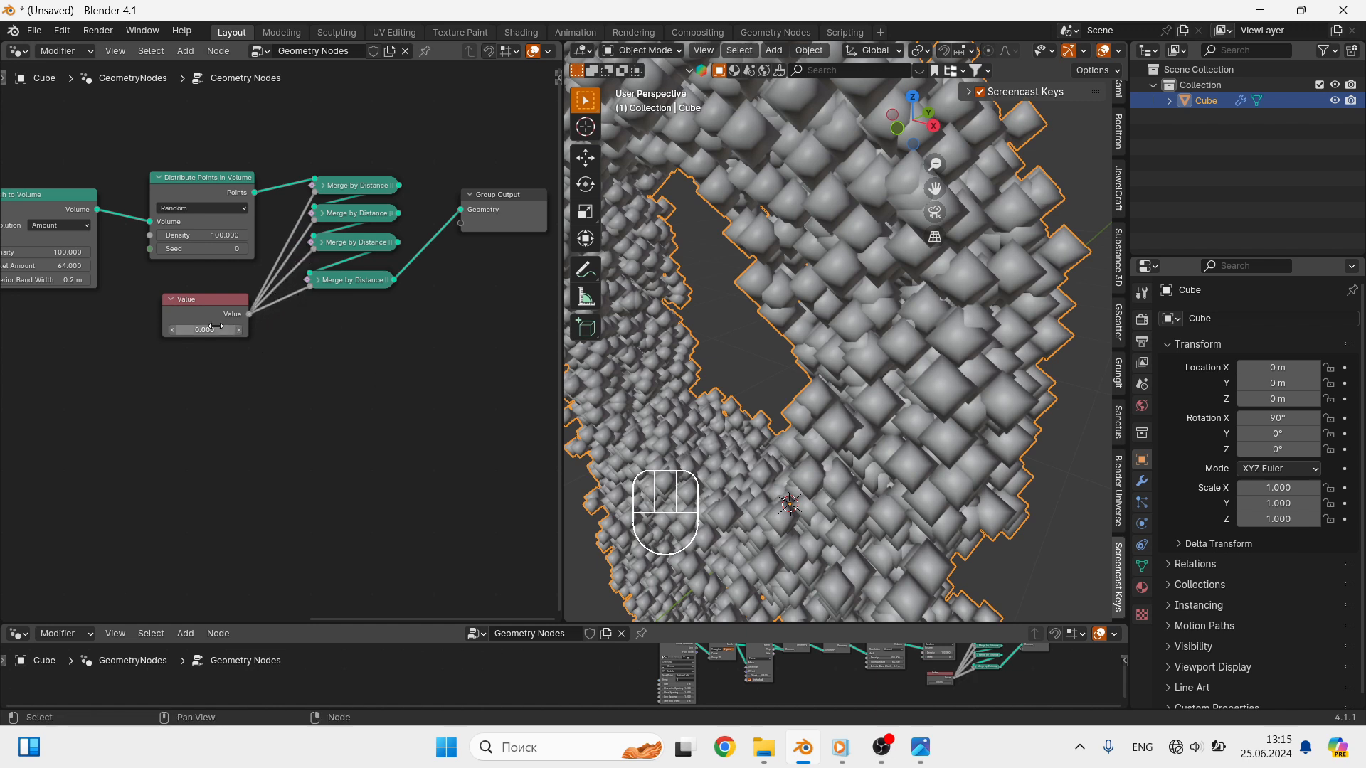
left_click_drag(213, 327, 224, 326, "shift")
- Undo the last three edits in the node tree
key("ctrl+z")
key("ctrl+z")
key("ctrl+z")
- Insert an Instance on Points node between the last Merge by Distance node and Group Output
key("shift+a")
type("i")
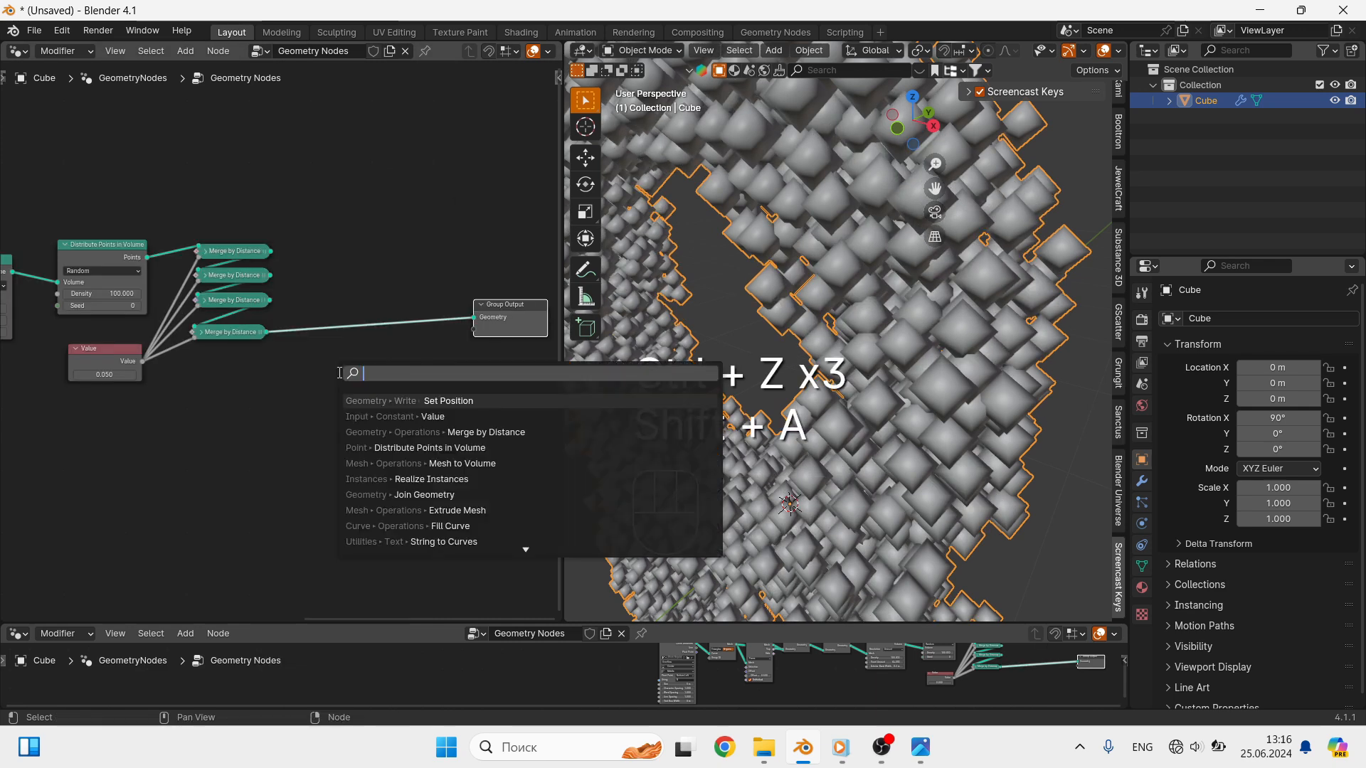
type("ns")
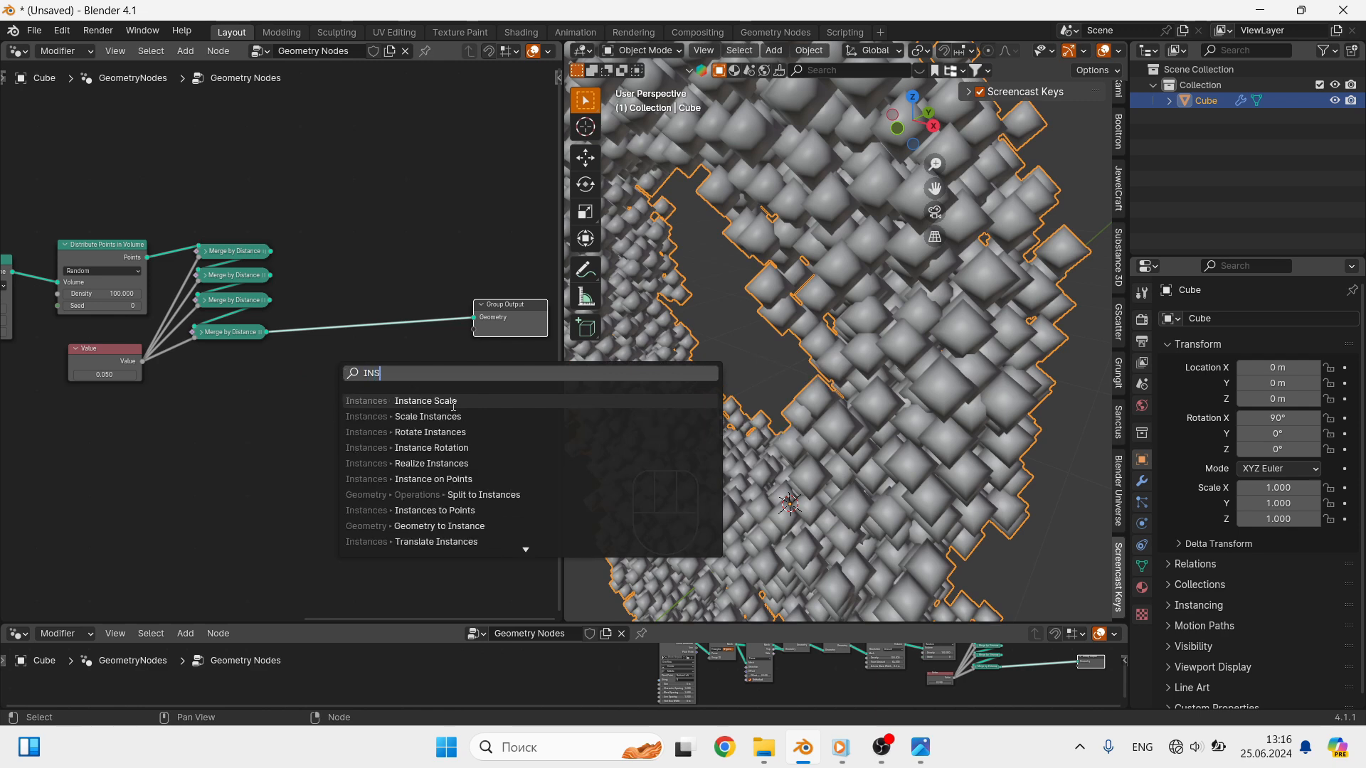
left_click(436, 479)
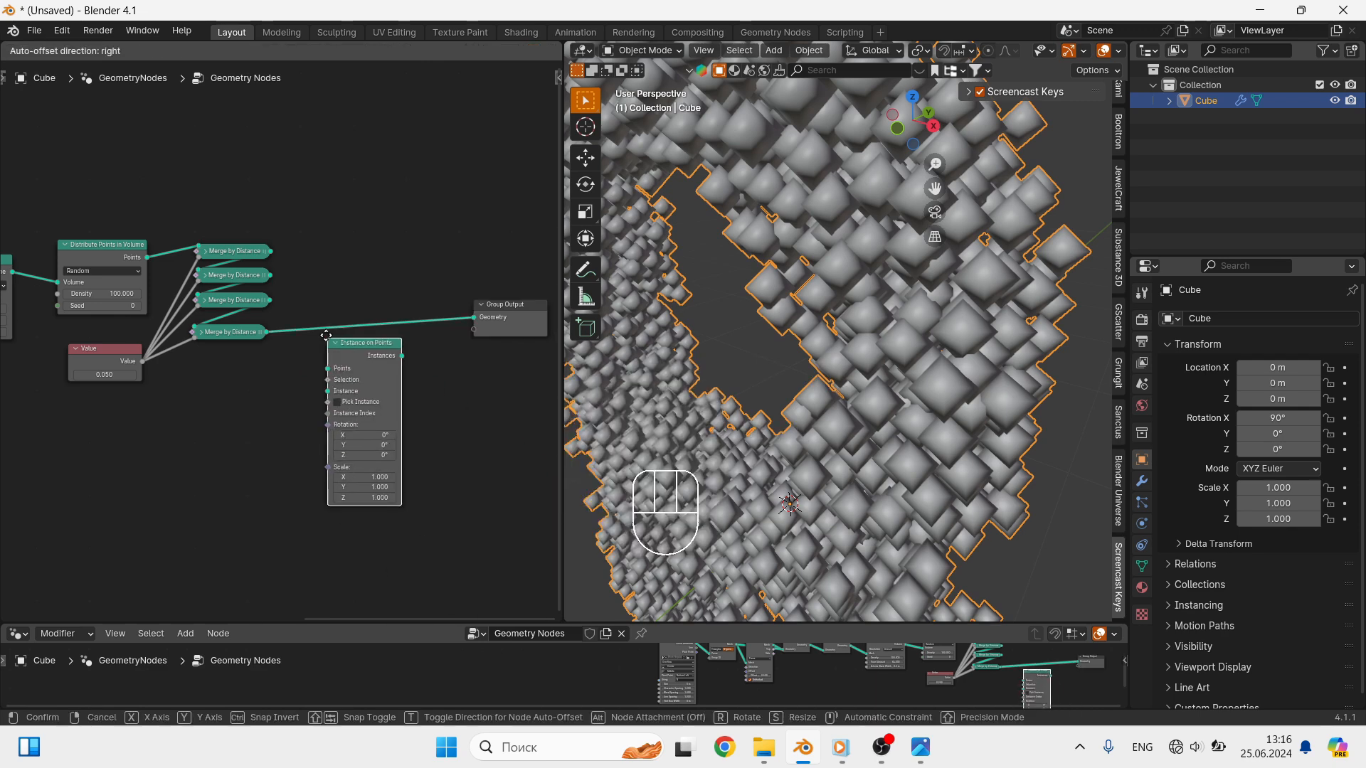
left_click(326, 335)
- Insert a Set Position node between Instance on Points and Group Output
key("shift+a")
type("s")
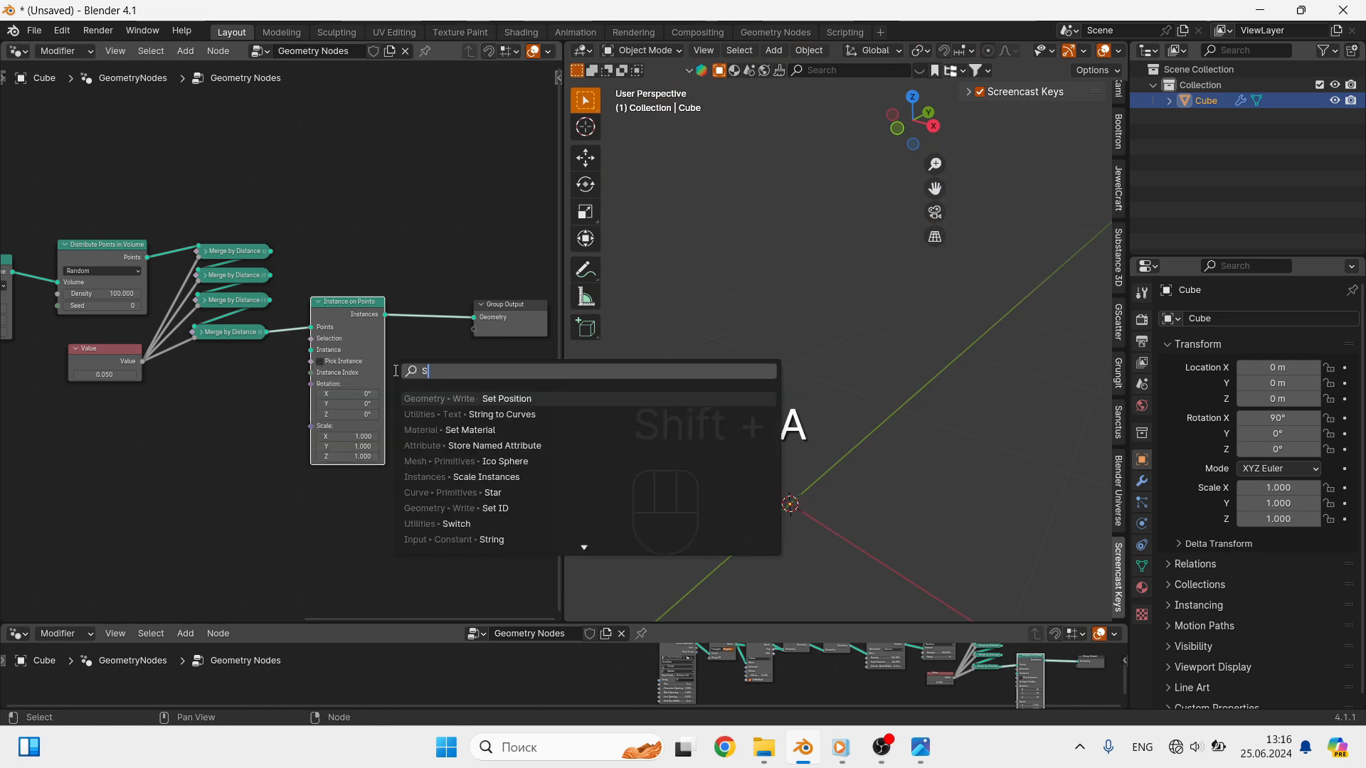
left_click(495, 399)
left_click(435, 382, "shift")
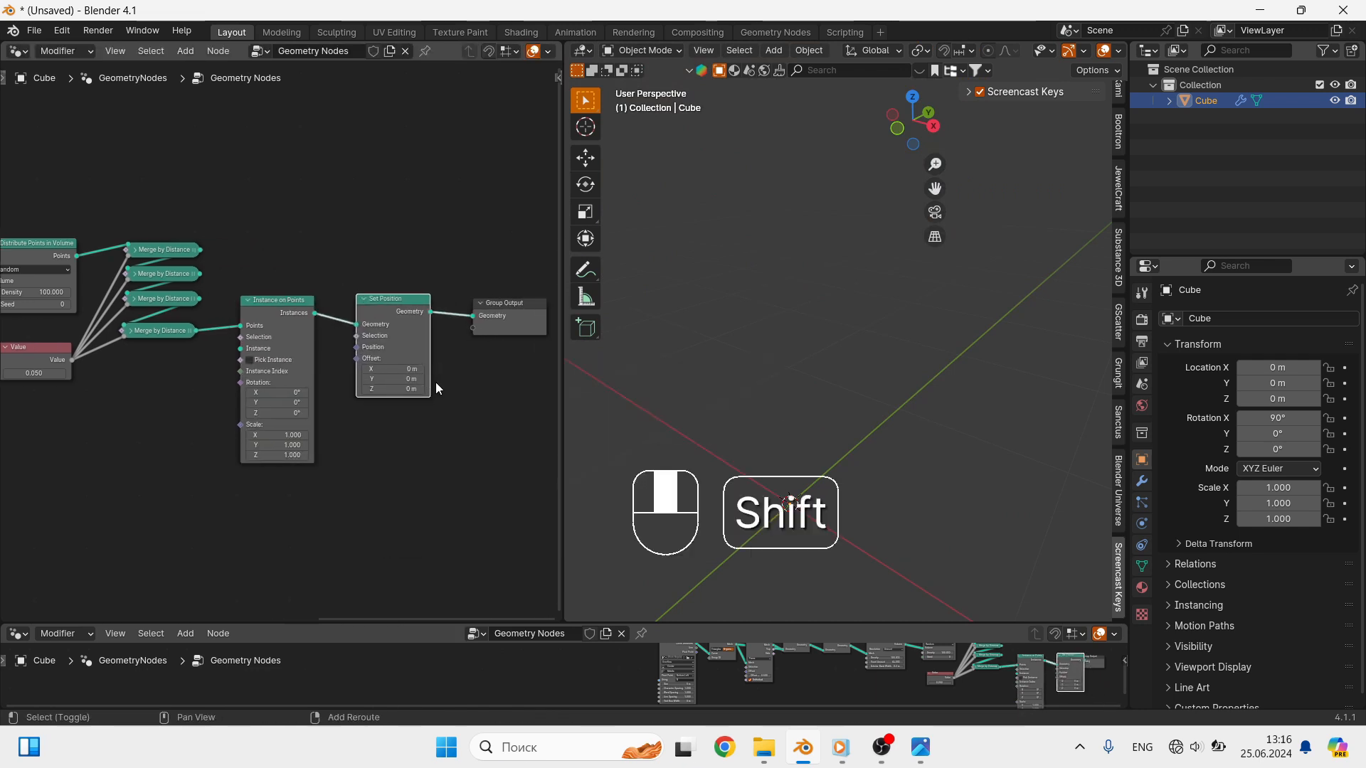
- Insert a Set Material node between Set Position and Group Output
key("shift+a")
type("s")
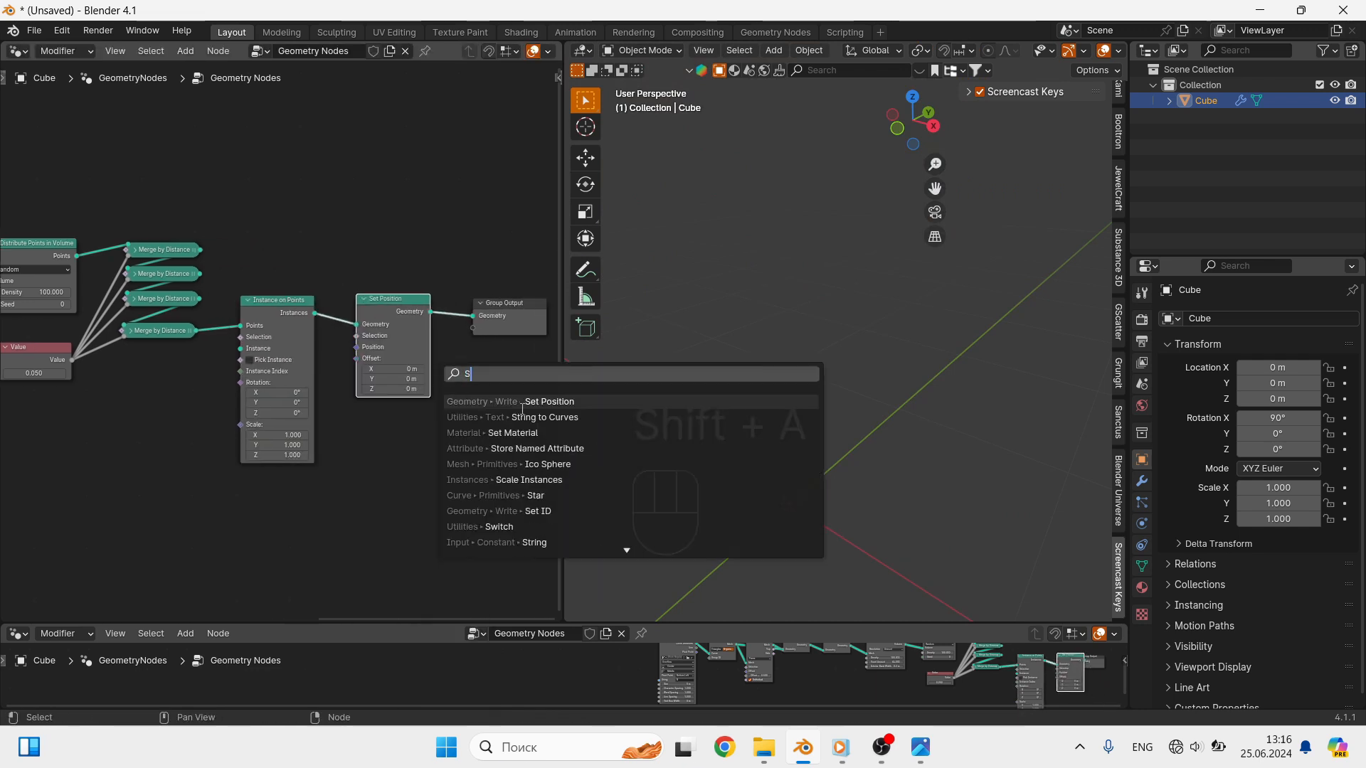
left_click(541, 432)
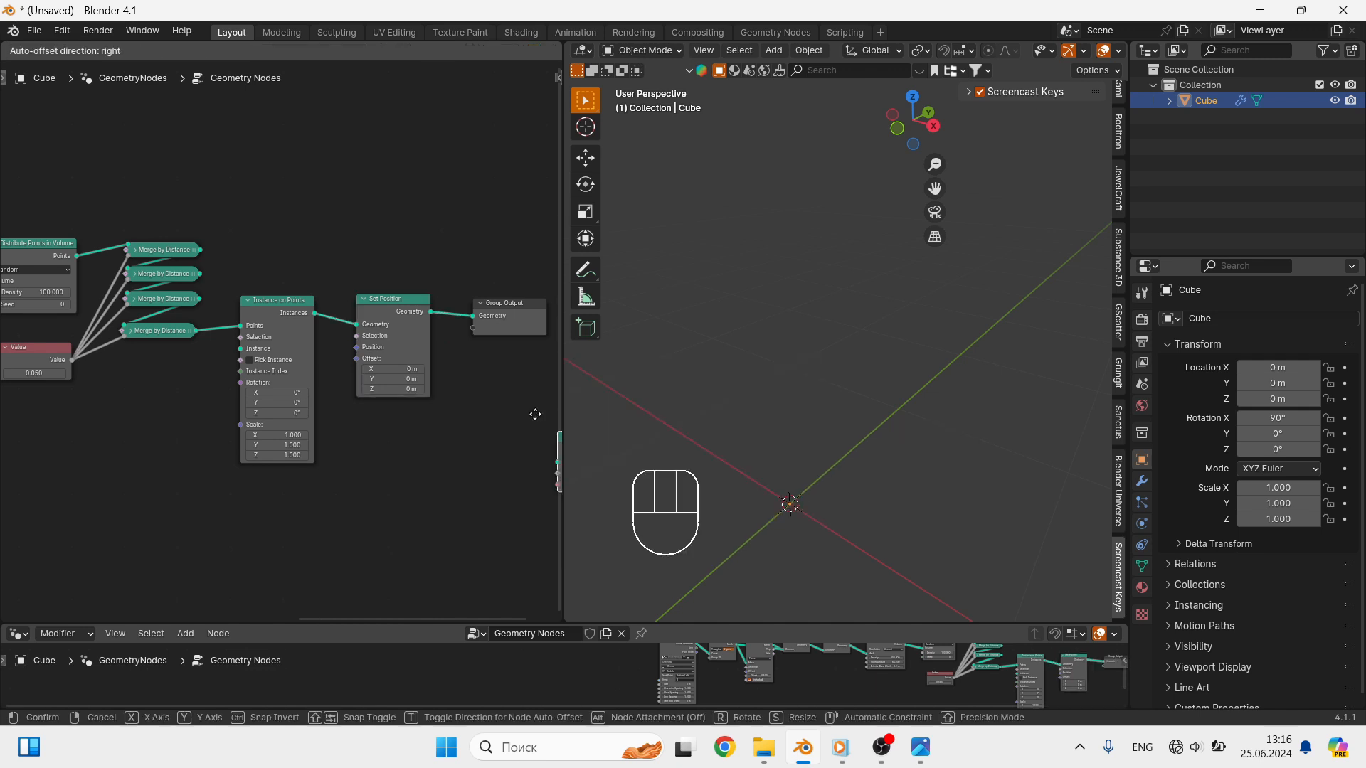
left_click(475, 280)
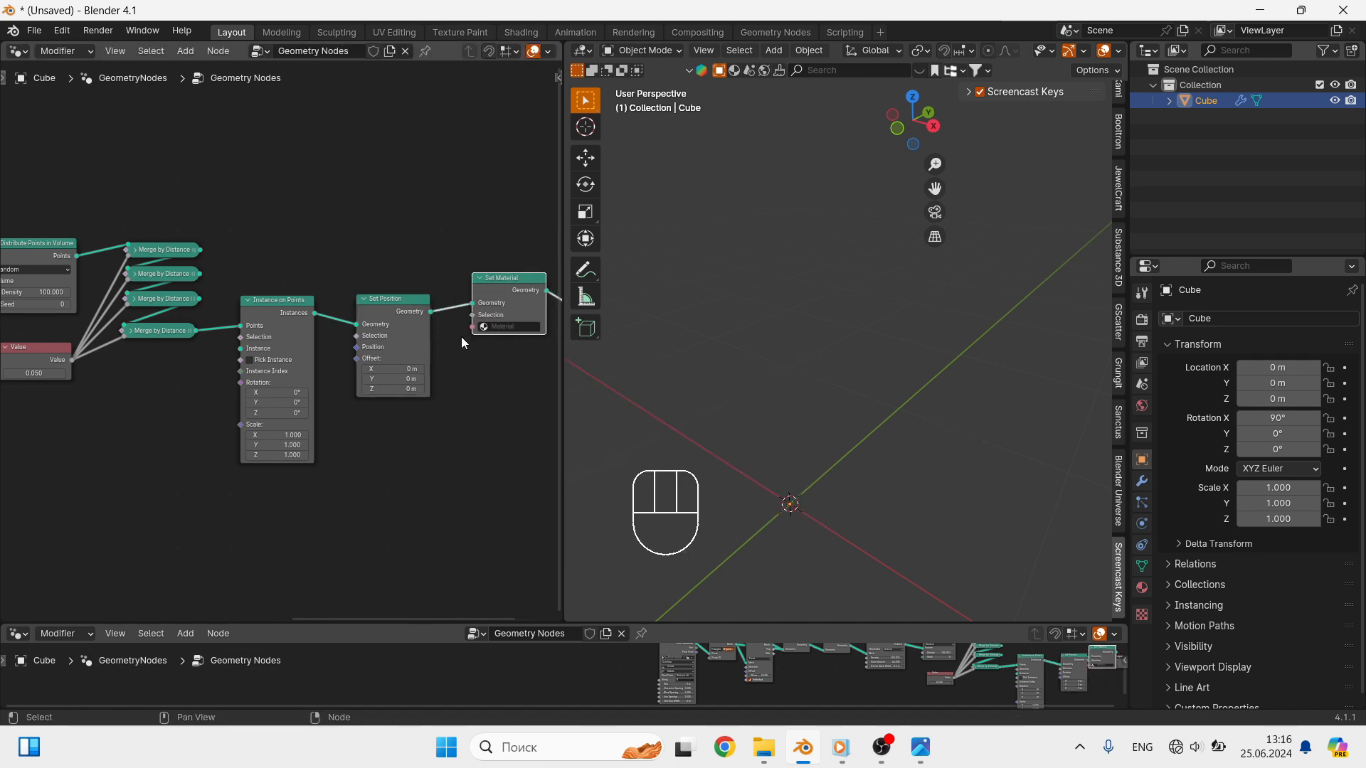
- Add a Bolt mesh object to the scene
scroll(281, 375, "down", 1)
middle_click_drag(280, 375, 398, 349, "shift")
middle_click_drag(782, 430, 858, 416)
middle_click_drag(857, 416, 898, 379, "shift")
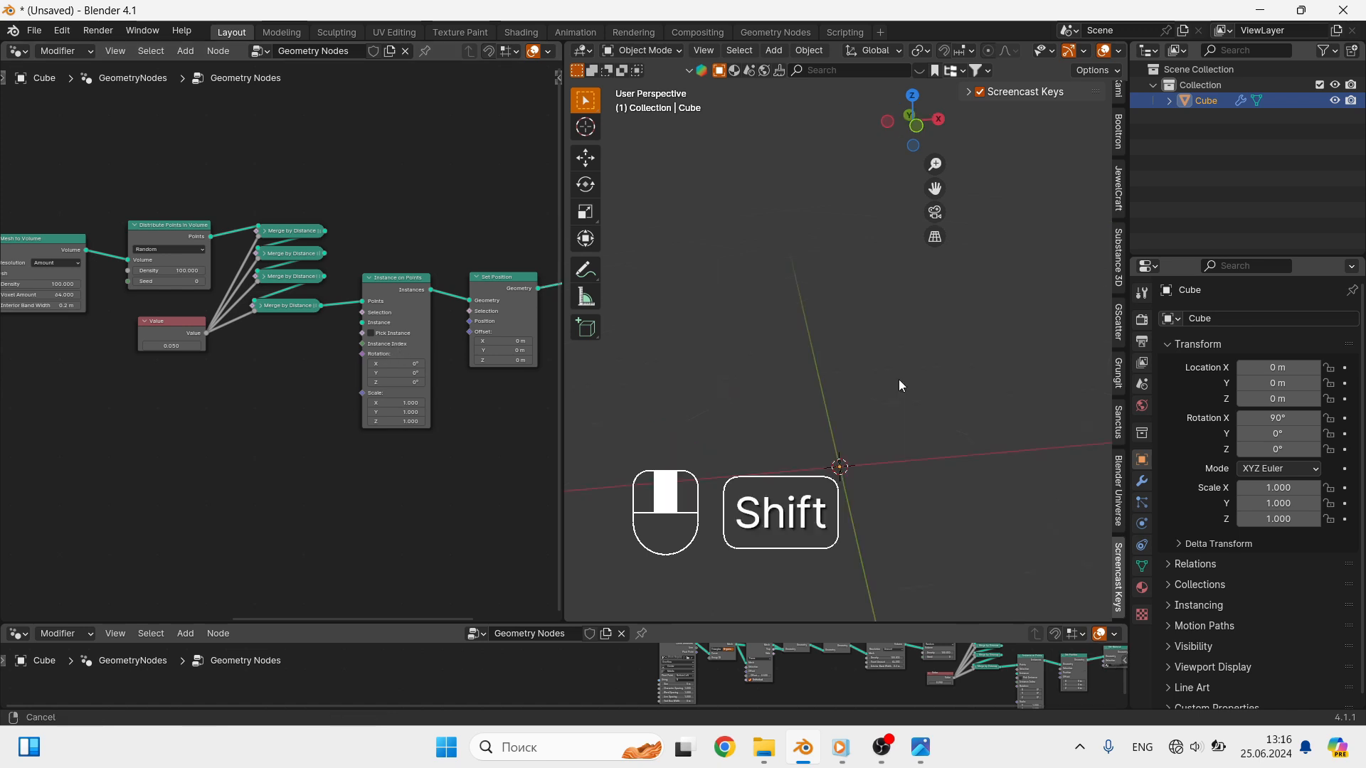
middle_click_drag(780, 467, 810, 469)
key("shift+a")
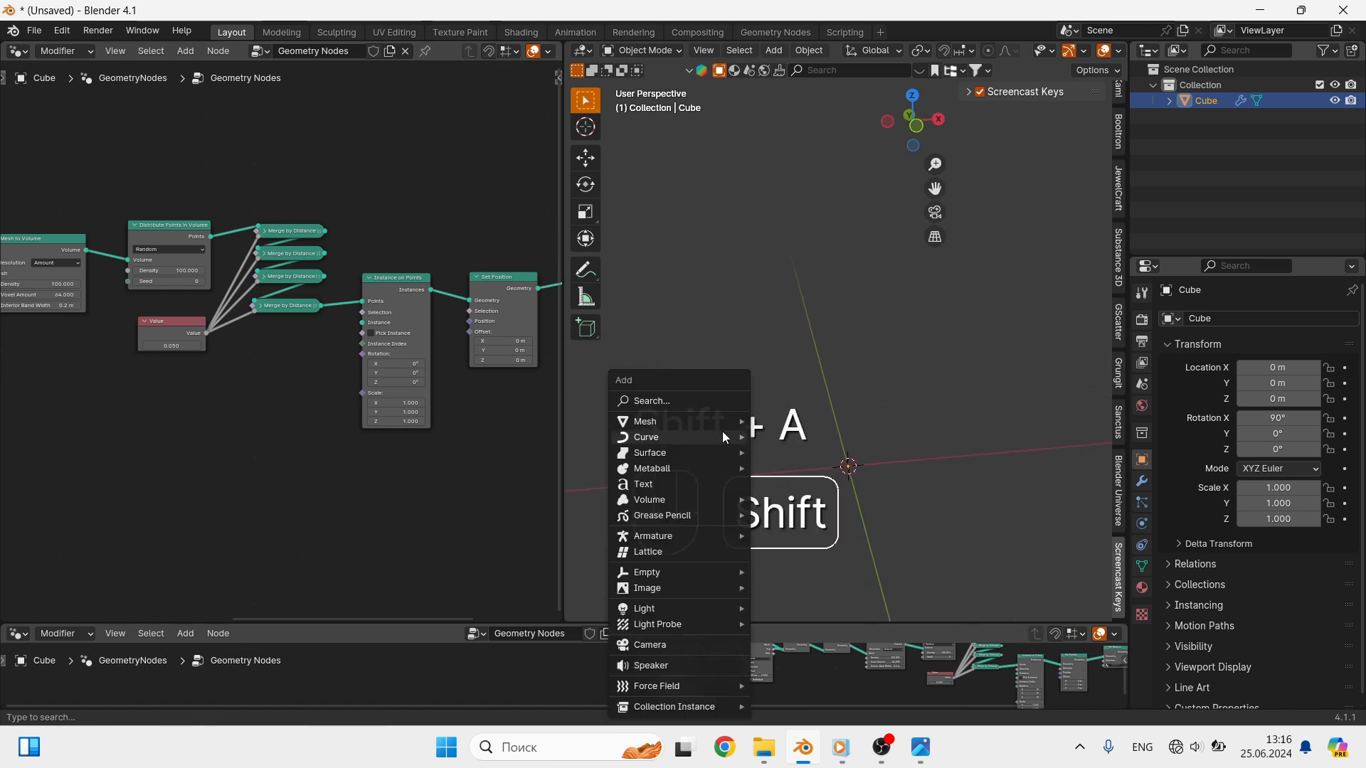
mouse_move(702, 419)
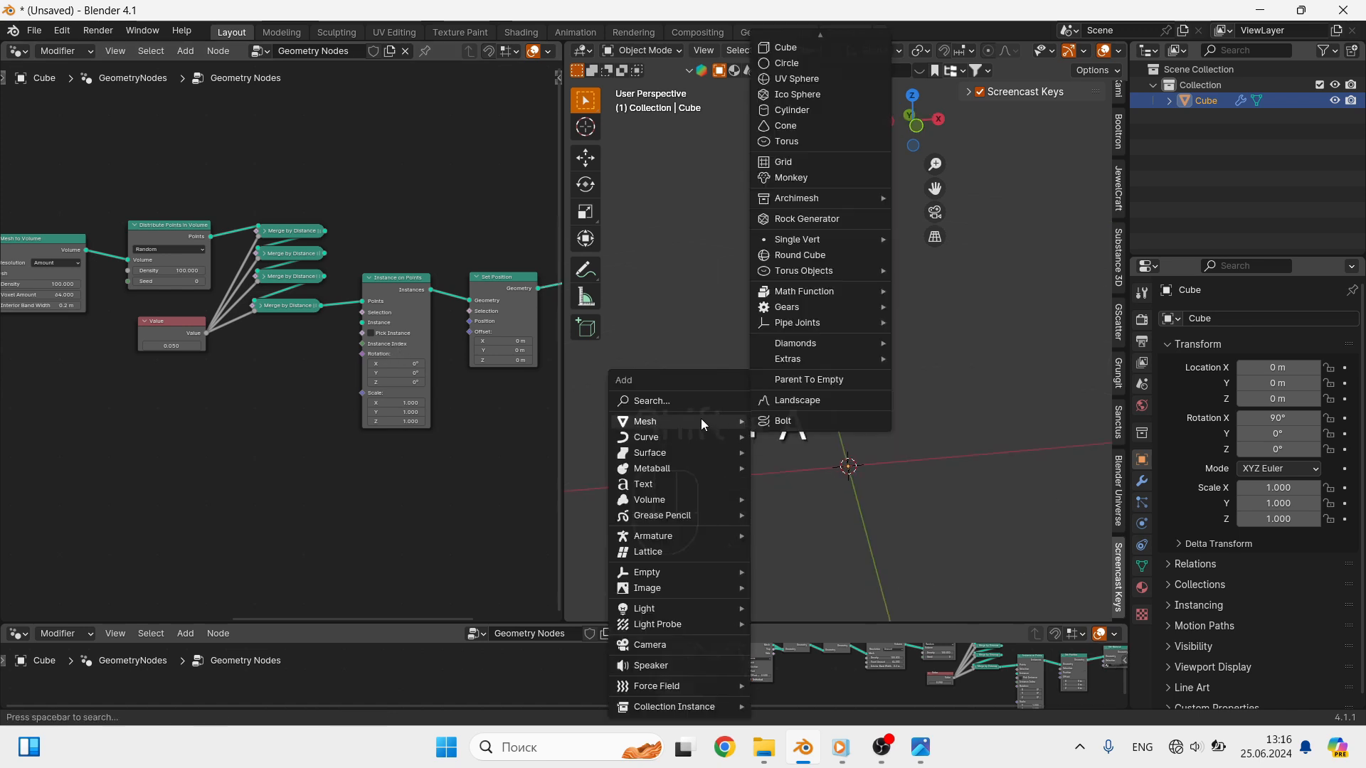
left_click(815, 422)
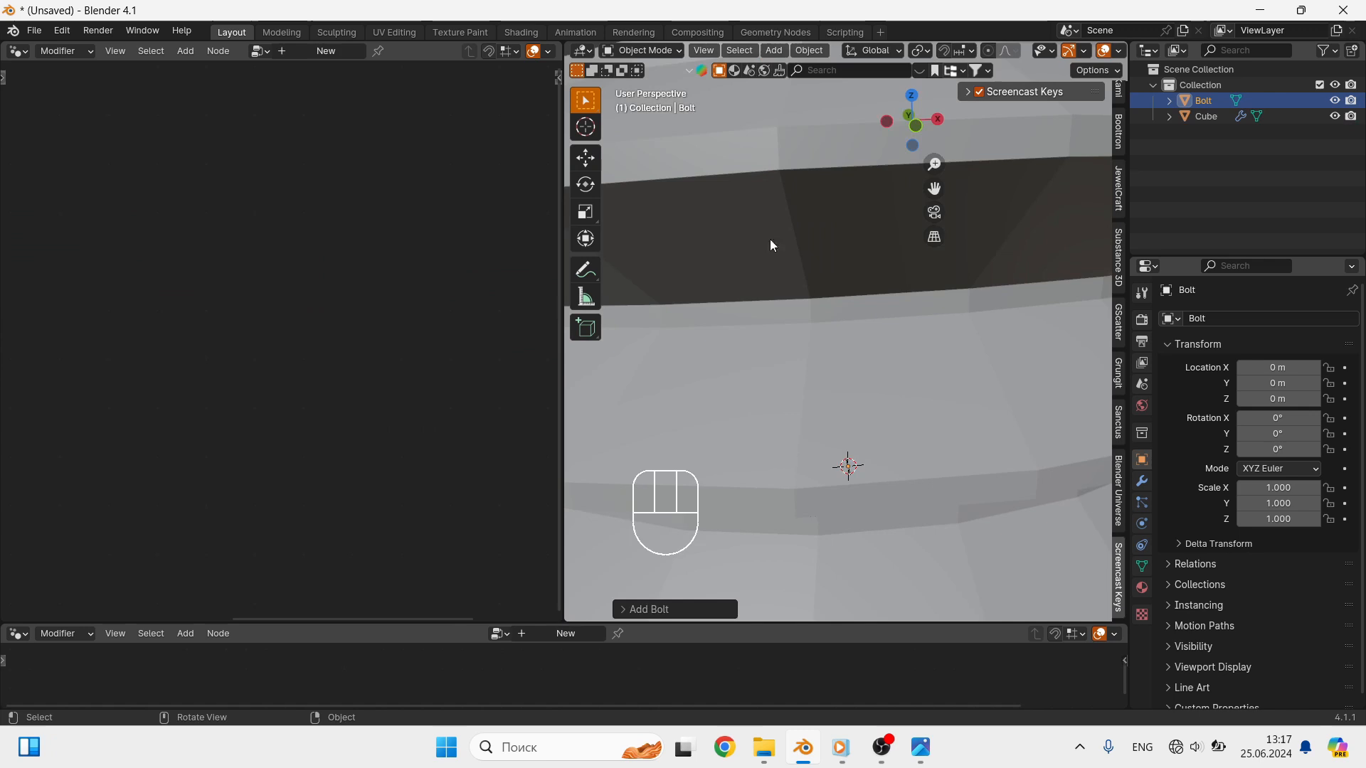
- Change the new bolt's model type to NUT
left_click(642, 610)
left_click(726, 198)
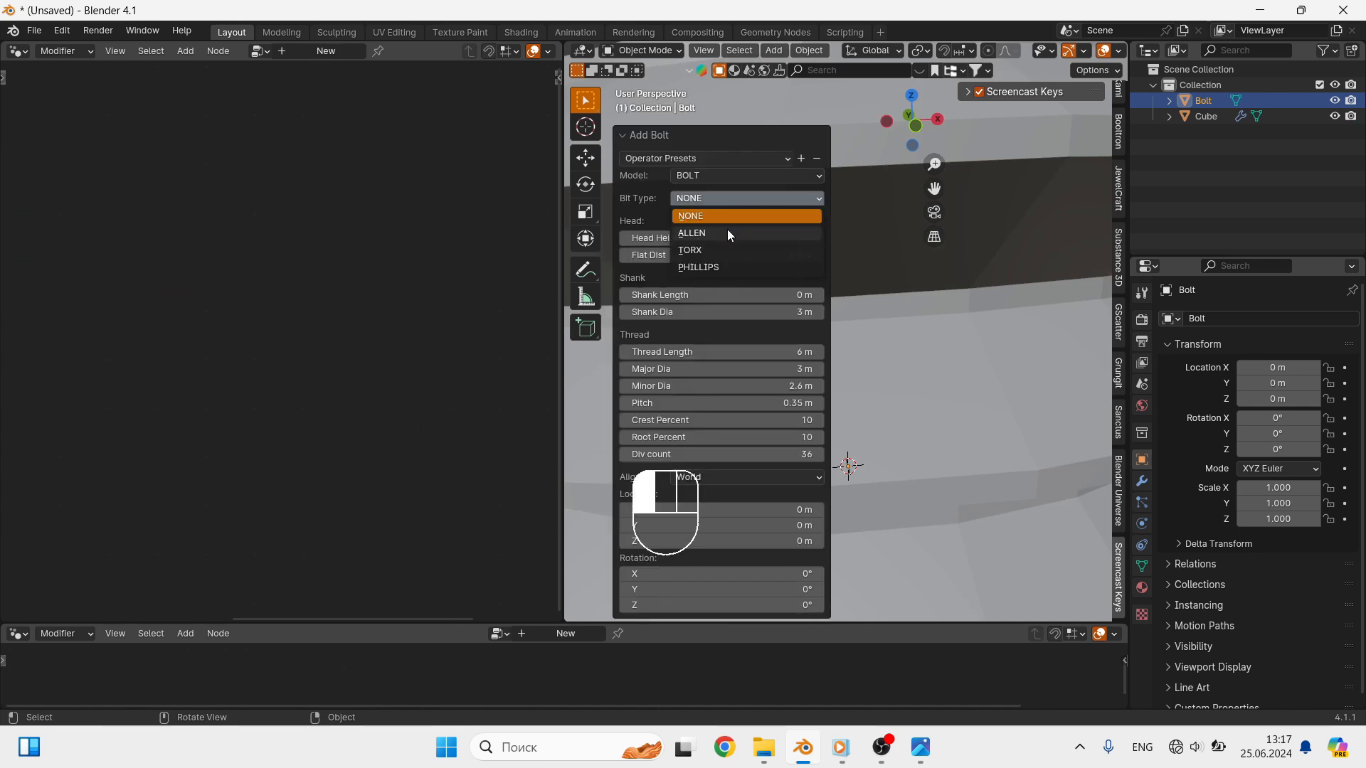
left_click(744, 179)
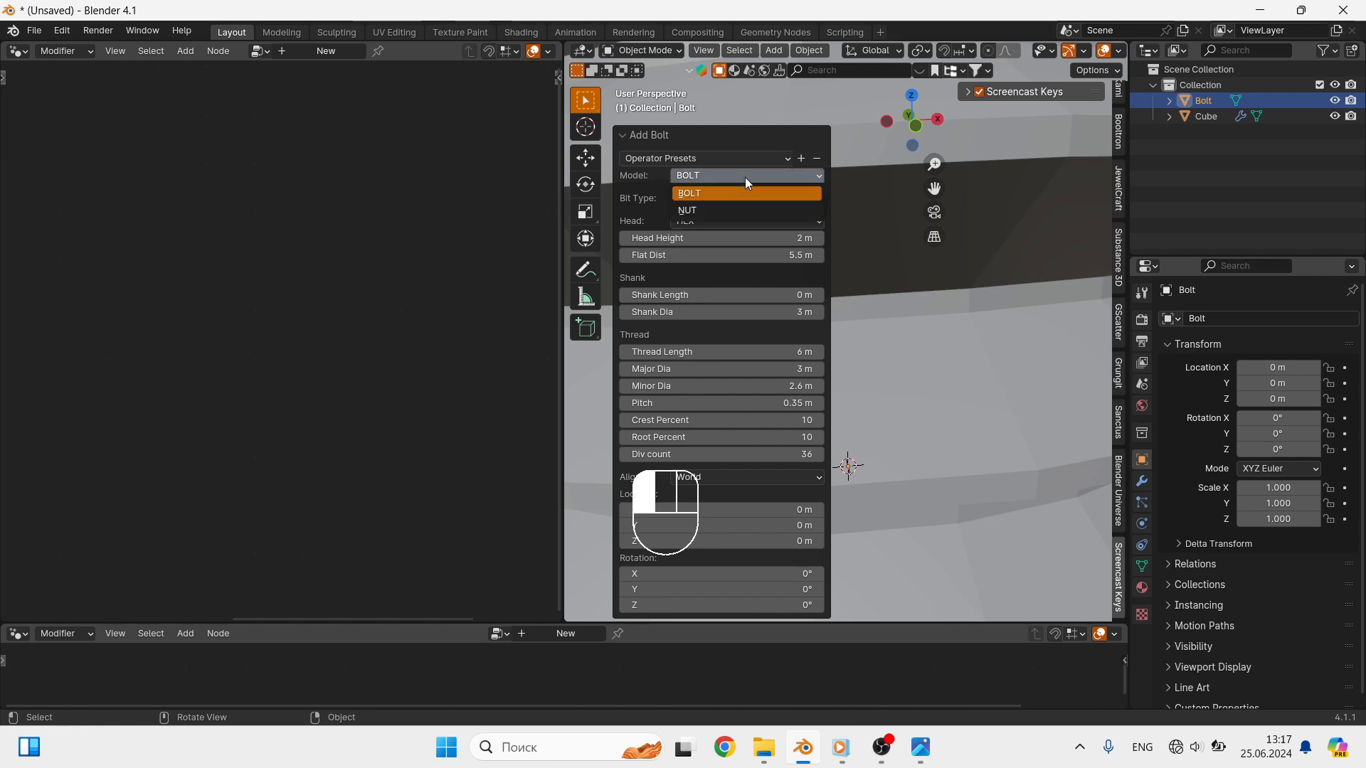
left_click(736, 207)
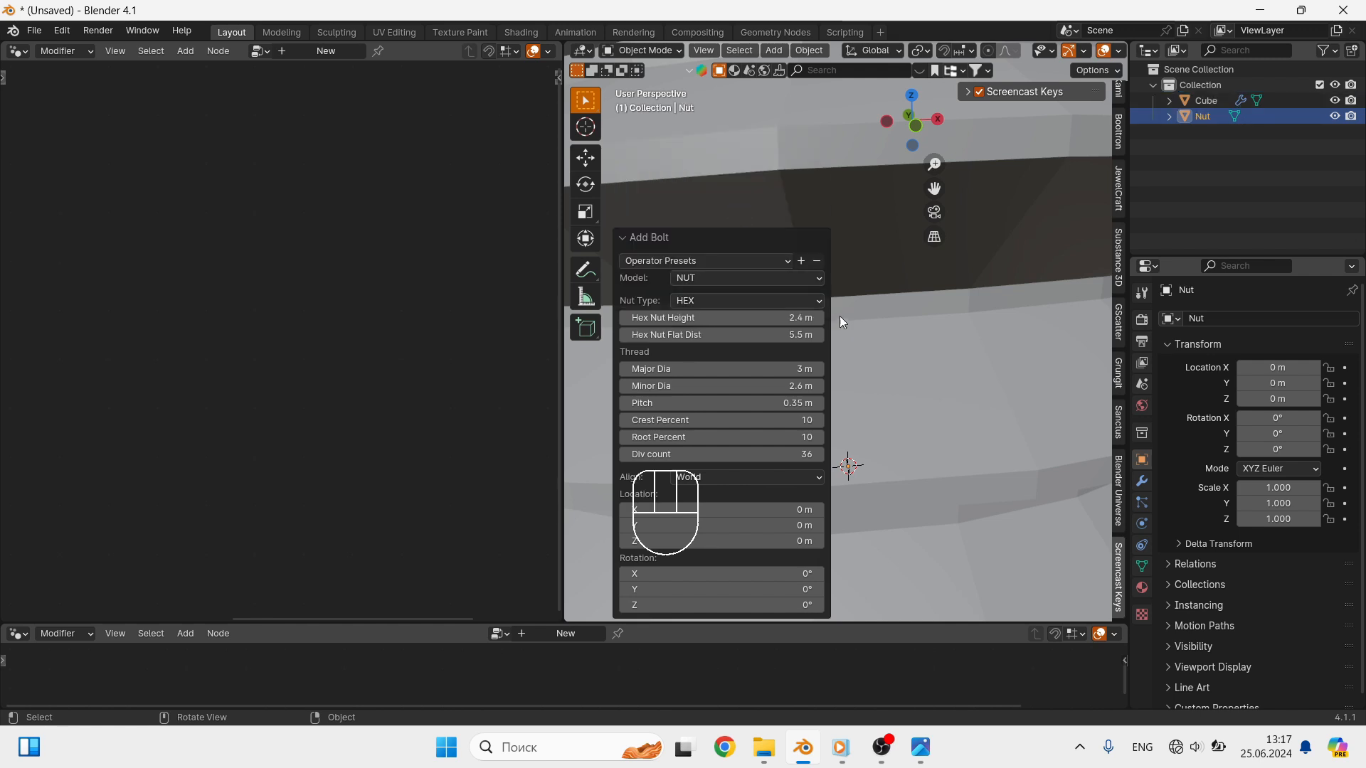
- Scale the nut down uniformly to about 0.056 and move it about -2.63 m along the X axis
scroll(926, 310, "down", 5)
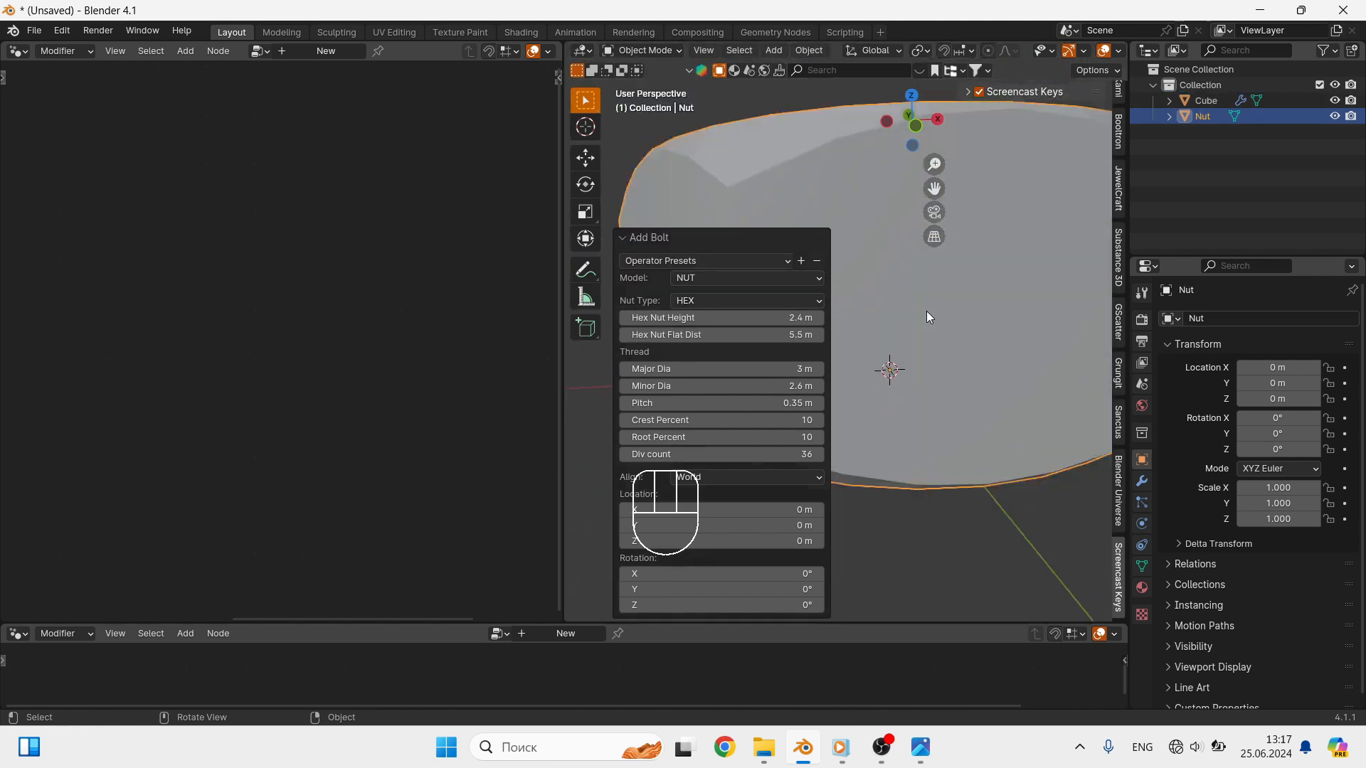
middle_click_drag(926, 310, 963, 359)
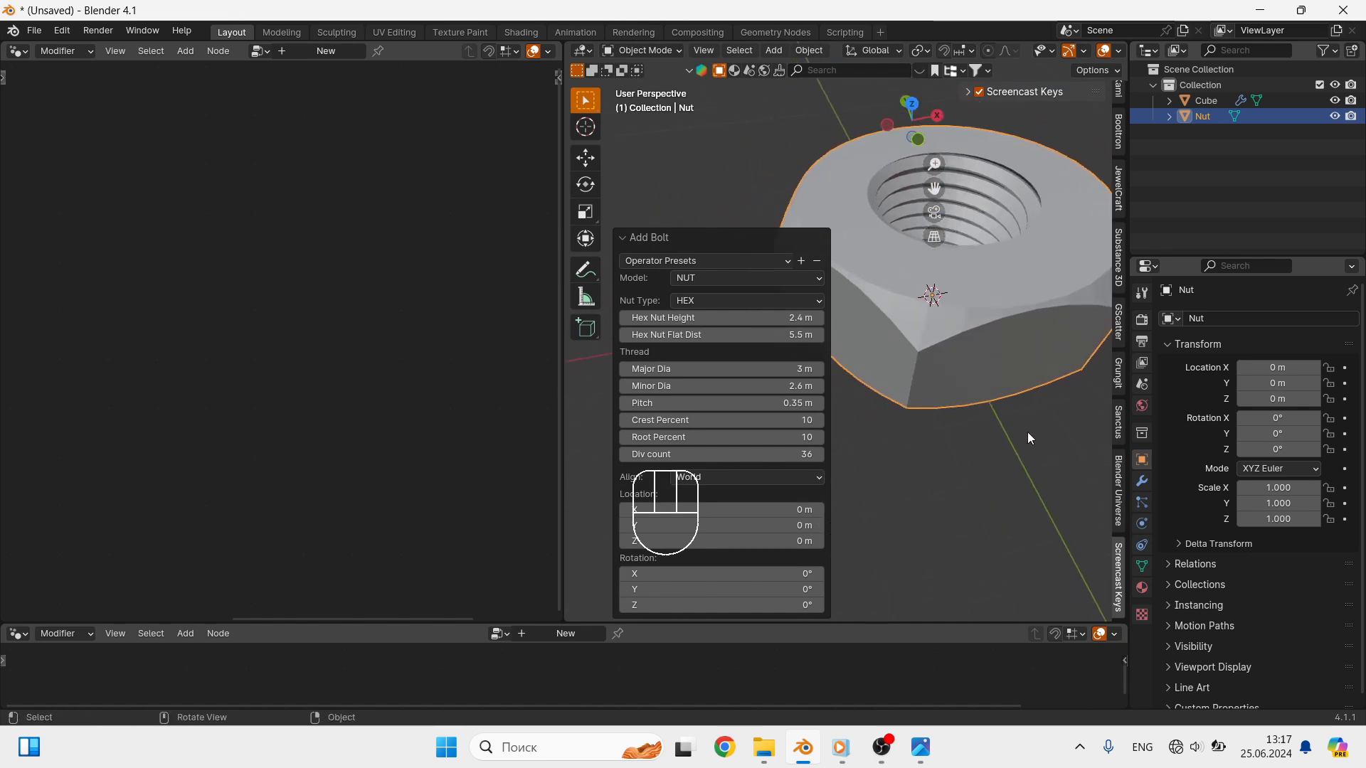
key("s")
left_click(945, 293)
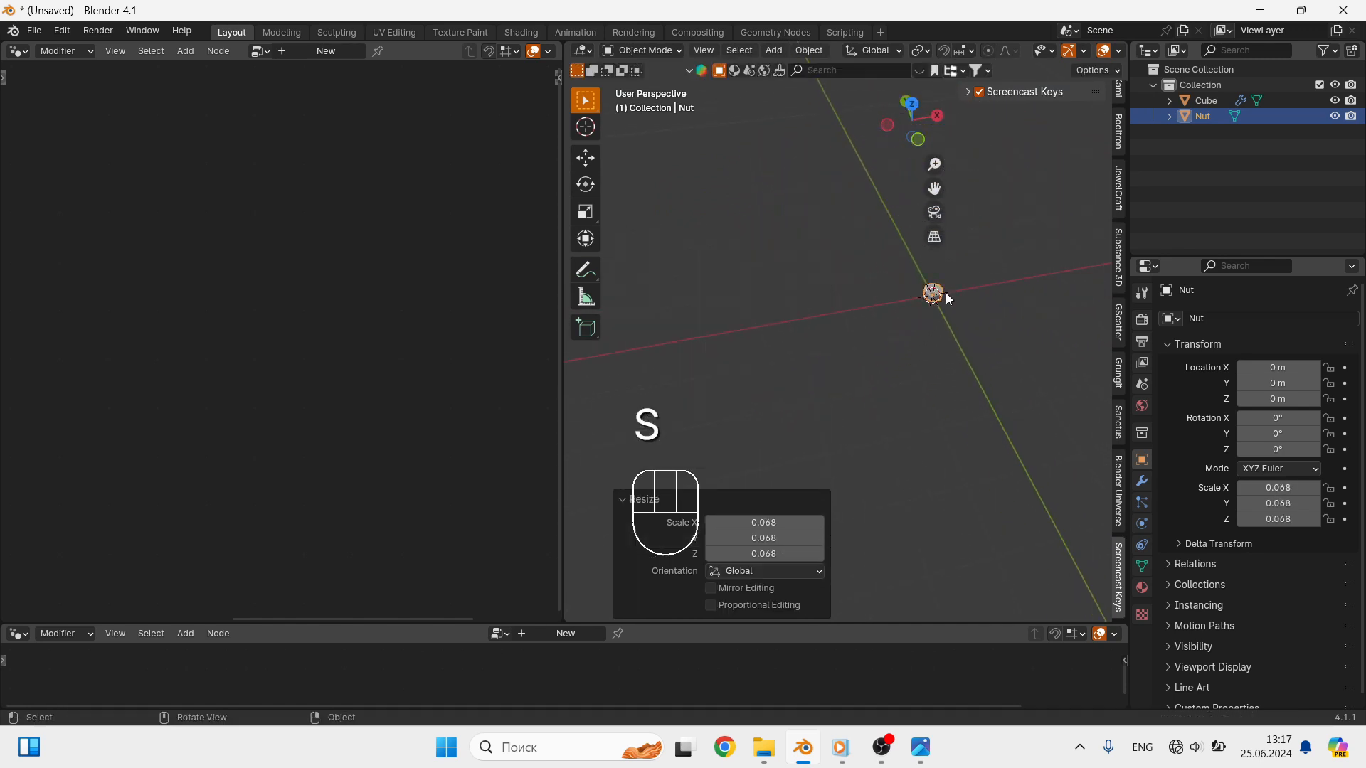
mouse_move(946, 292)
middle_mouse_down()
mouse_move(942, 323)
mouse_move(945, 298)
middle_mouse_up()
key("s")
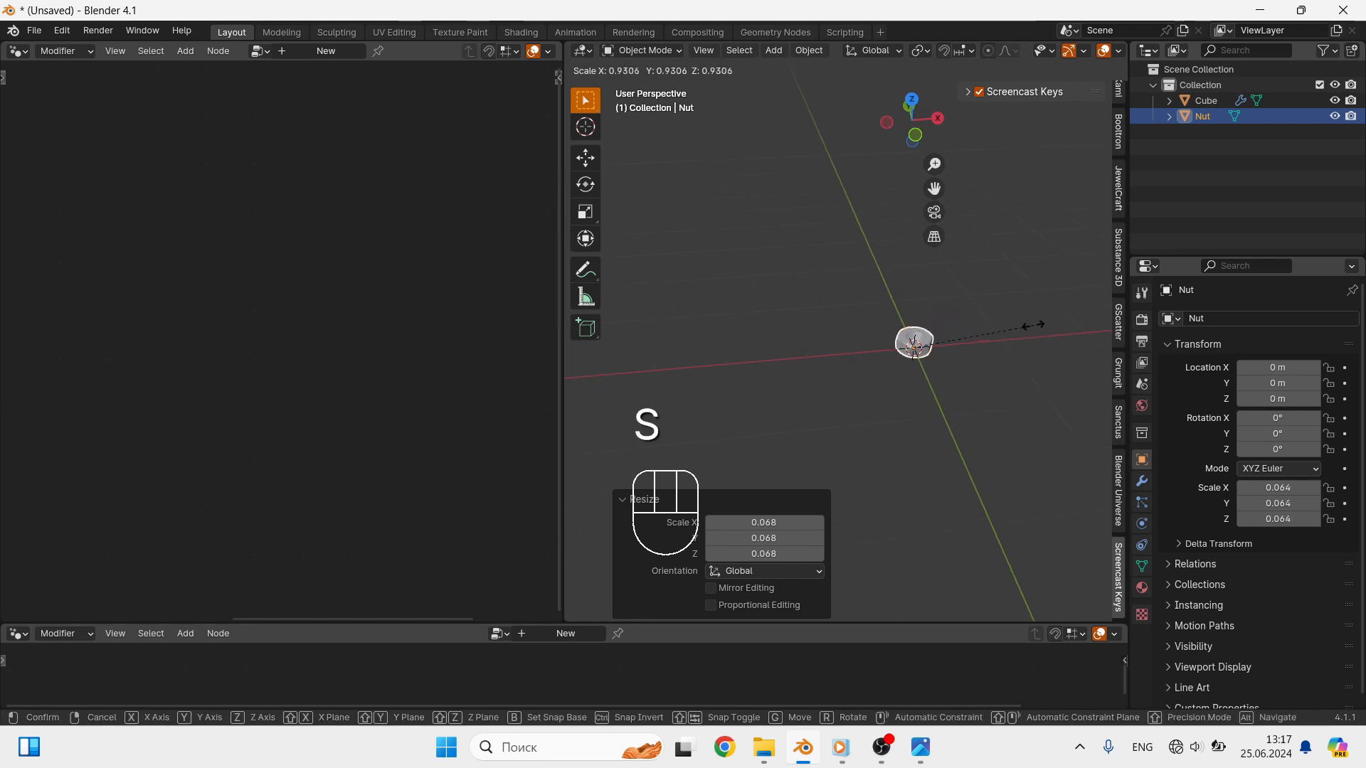
key("g")
key("x")
left_click(773, 354)
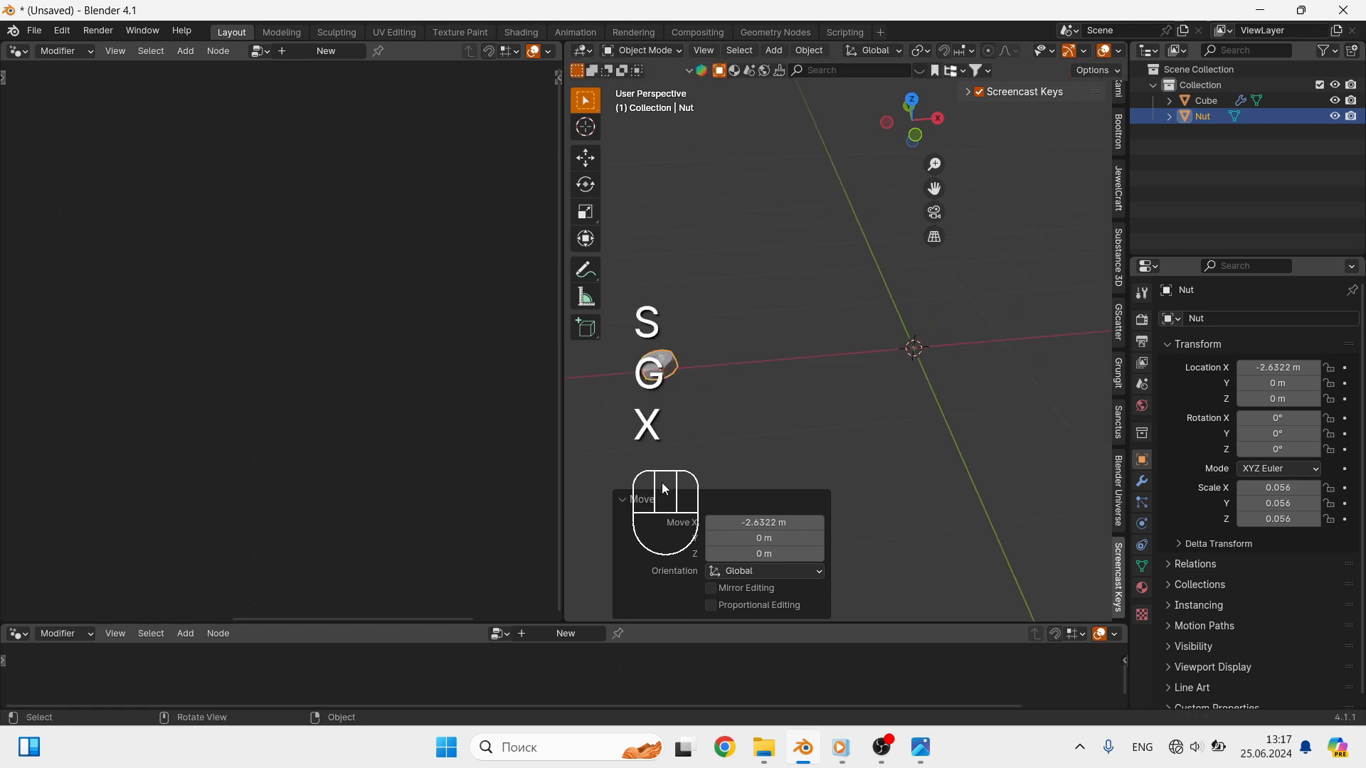
- Bring the Nut into the Cube's node tree as an Object Info node and link its Geometry to the Instance input of Instance on Points
left_click(1213, 104)
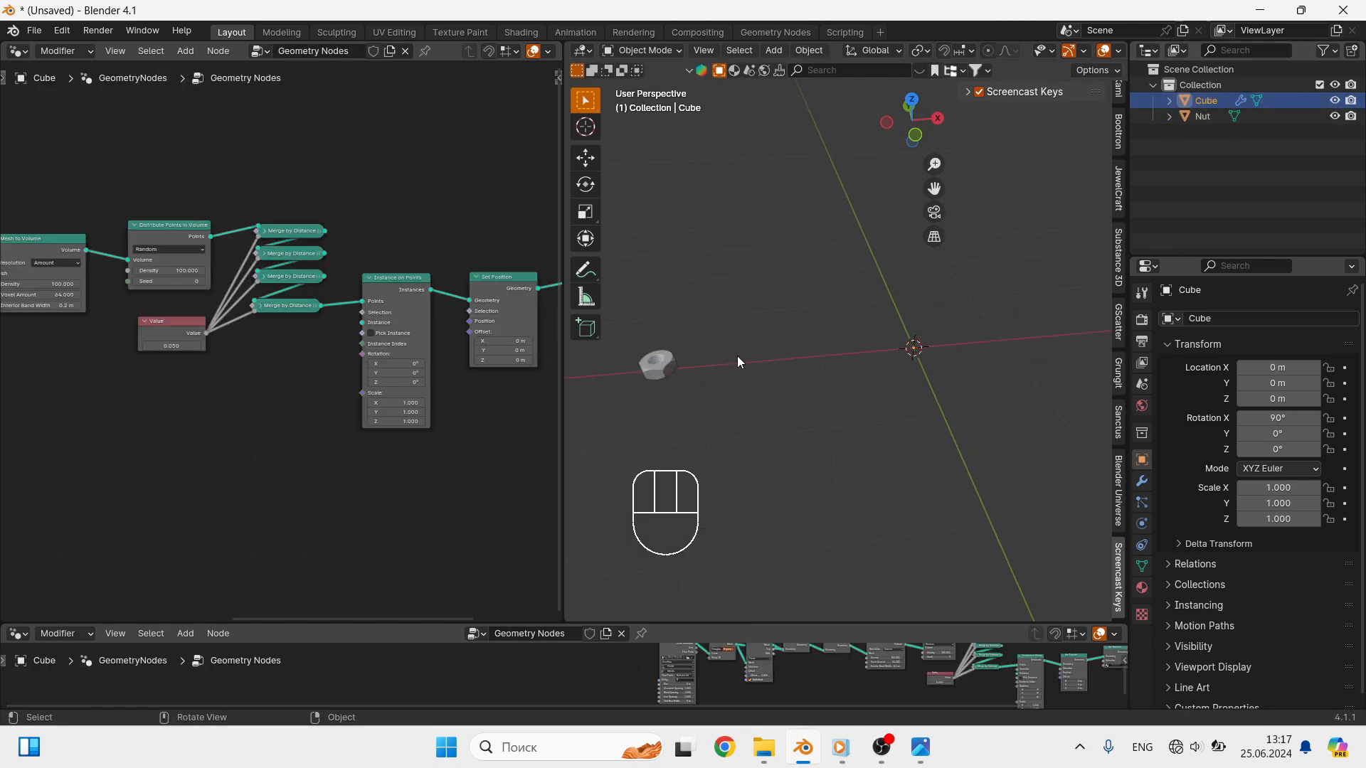
left_click_drag(1204, 116, 201, 432)
middle_click_drag(285, 454, 379, 460, "shift")
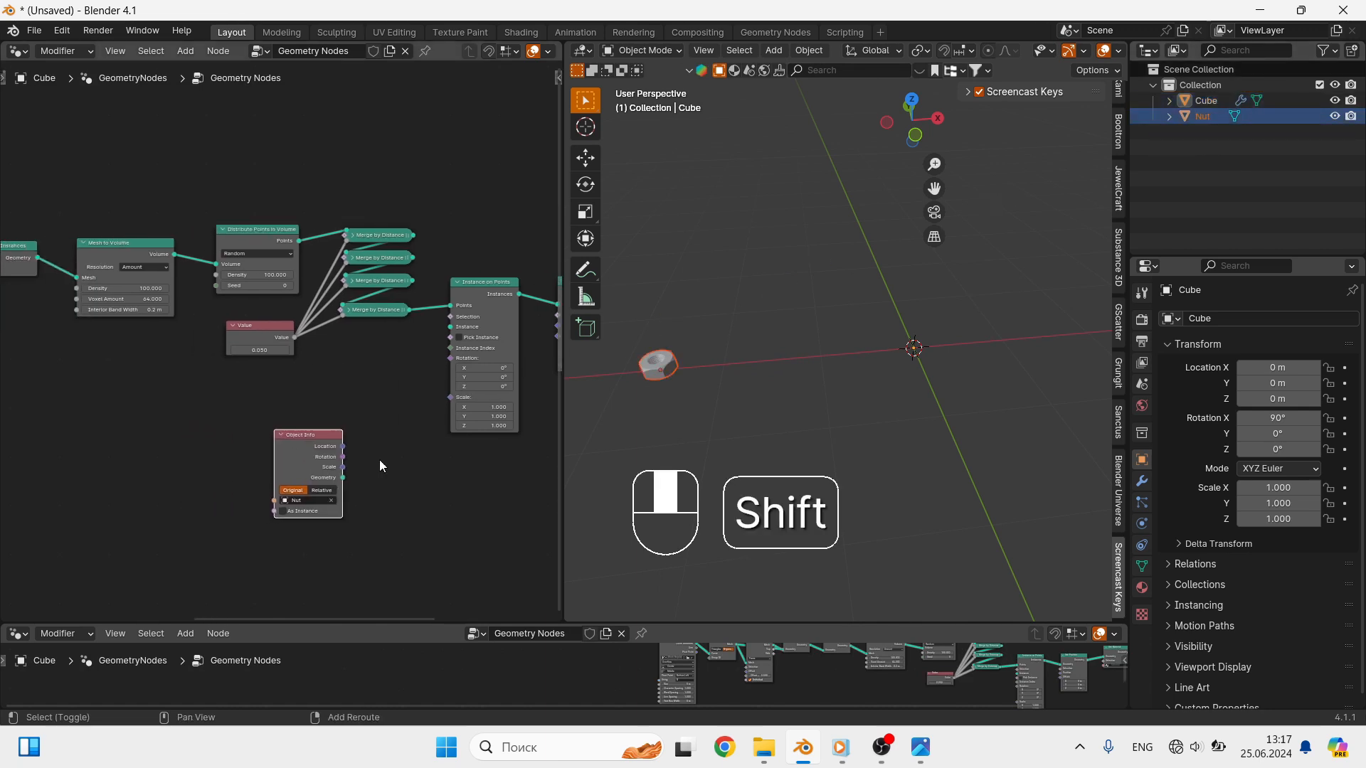
left_click_drag(344, 478, 441, 335)
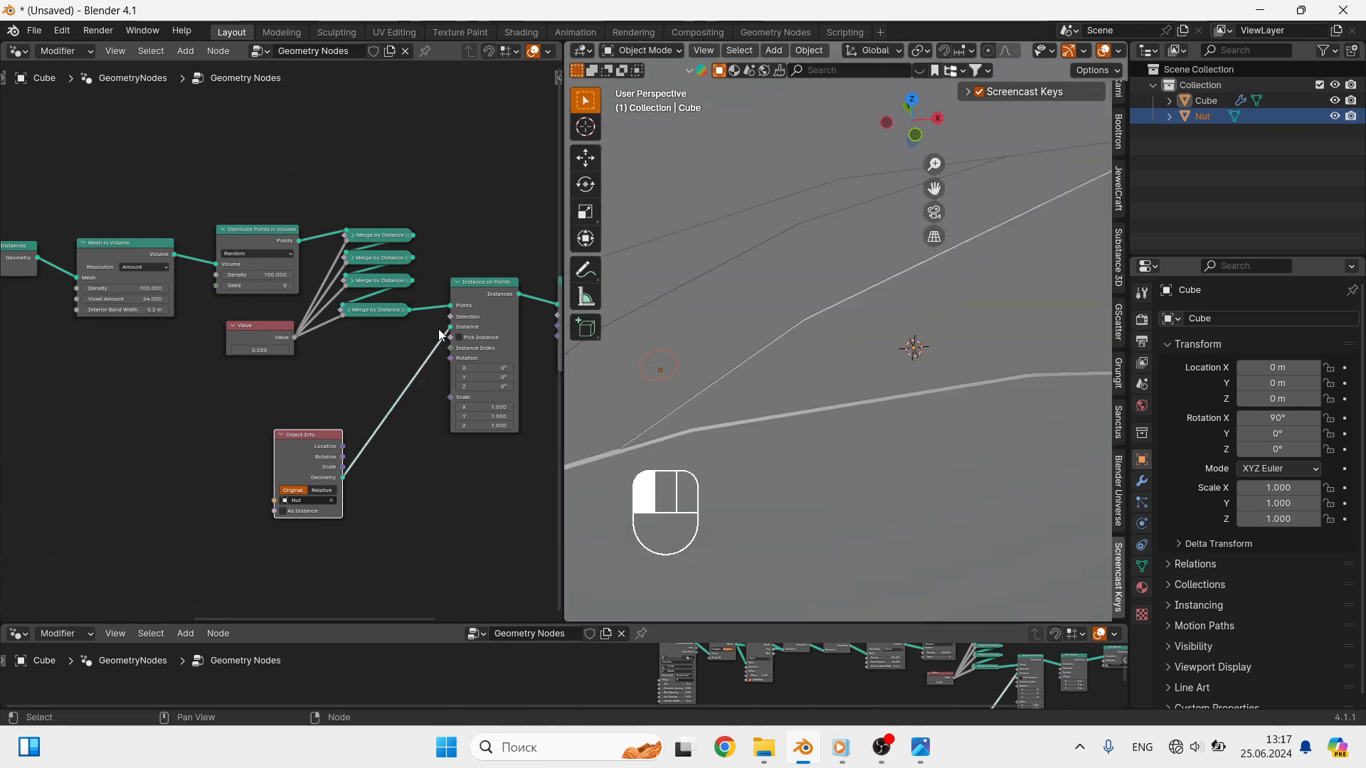
- Apply the scale of the nut object
left_click(775, 402)
key("ctrl+a")
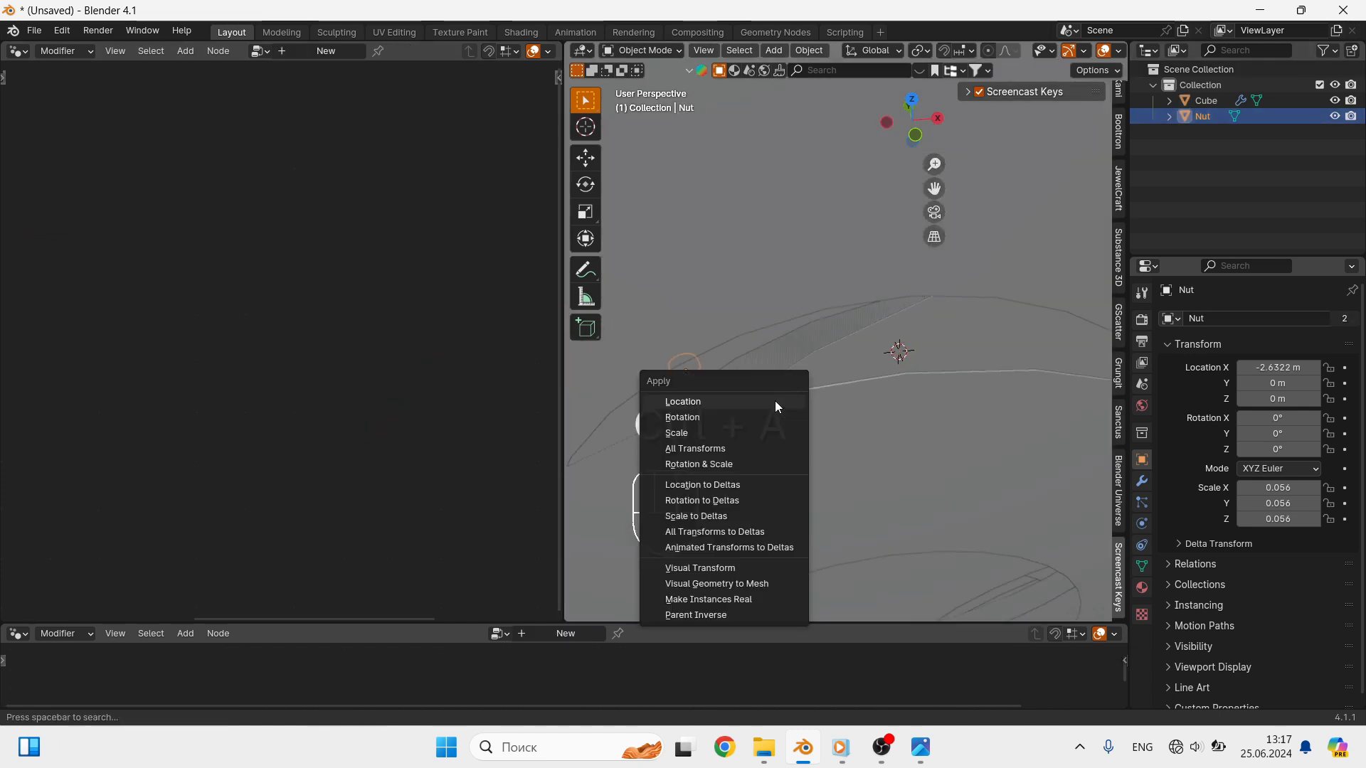
left_click(700, 435)
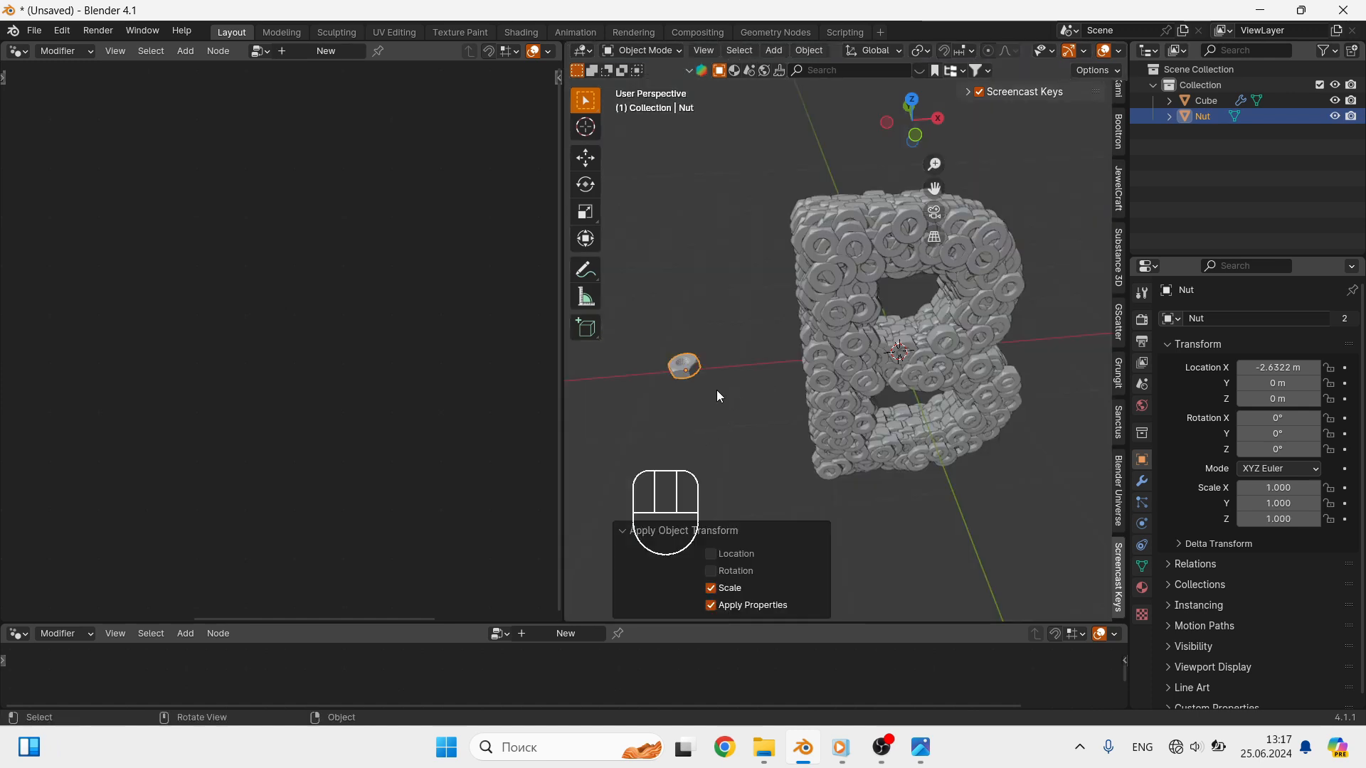
- Add a Random Value node with Min 0.250 and Max 0.300 and link it to the Scale of Instance on Points
middle_click_drag(716, 390, 731, 385)
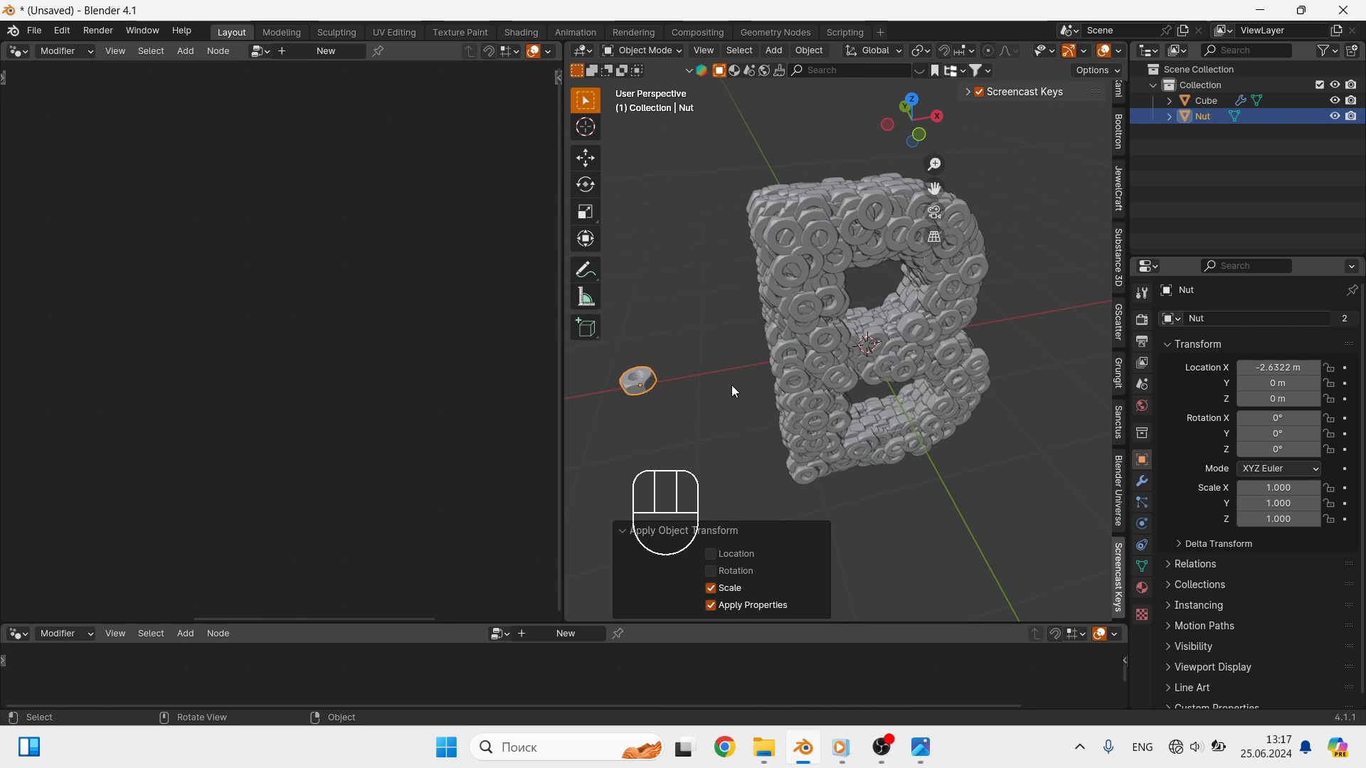
left_click(844, 377)
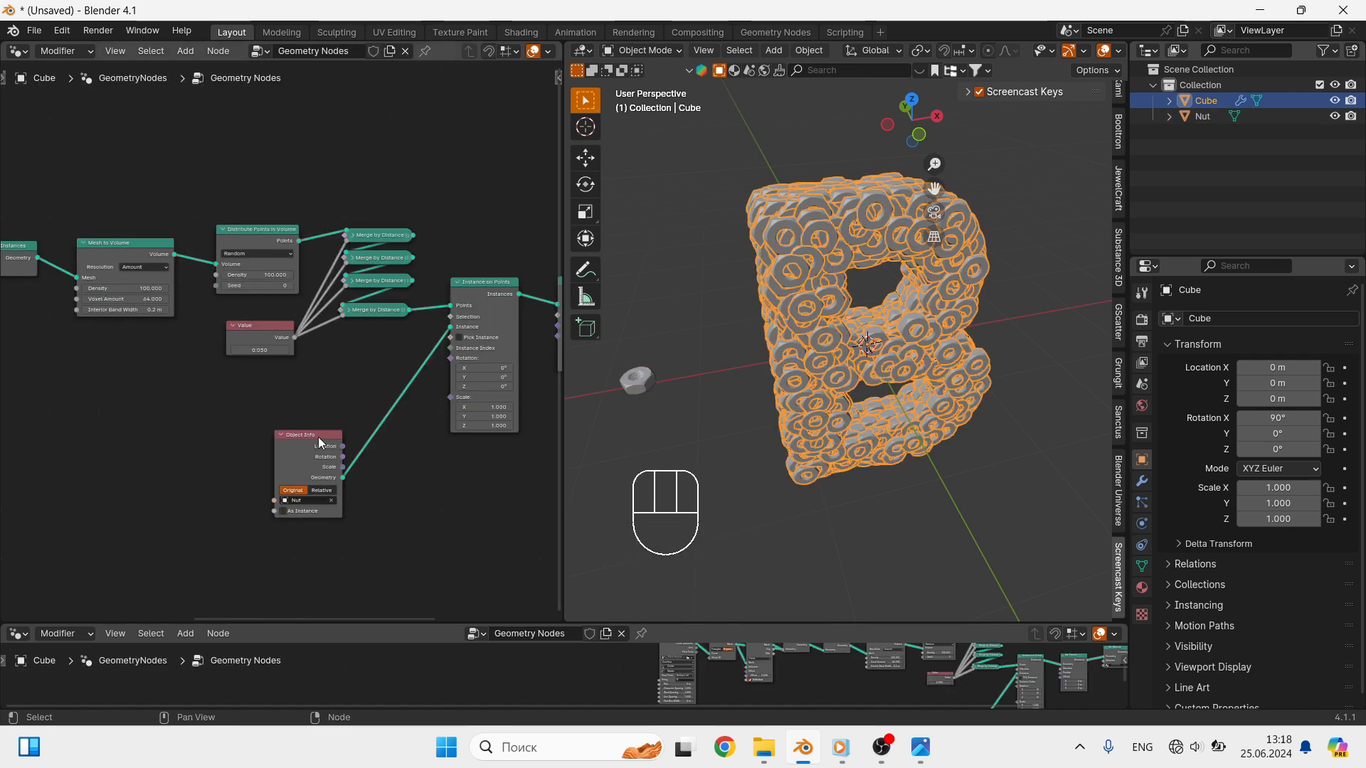
left_click_drag(320, 442, 301, 391)
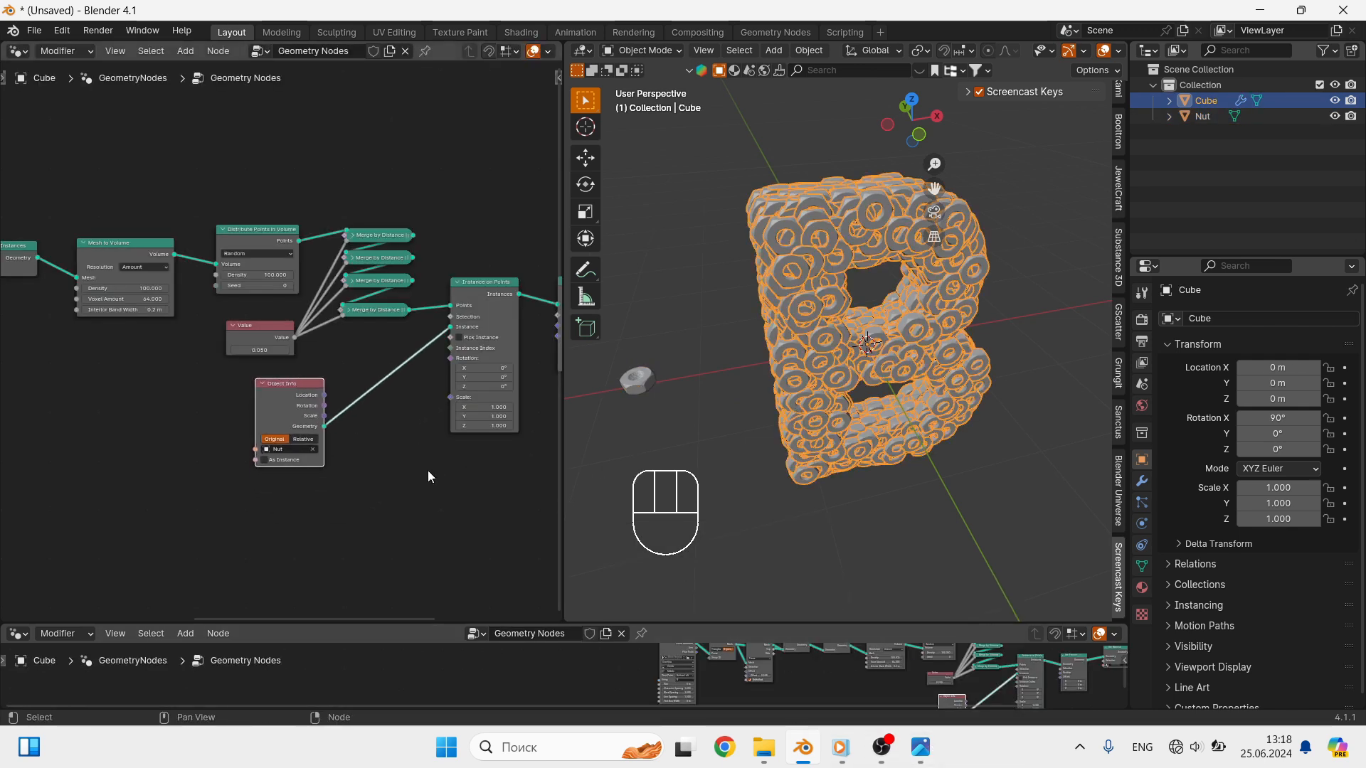
key("shift+a")
type("RA")
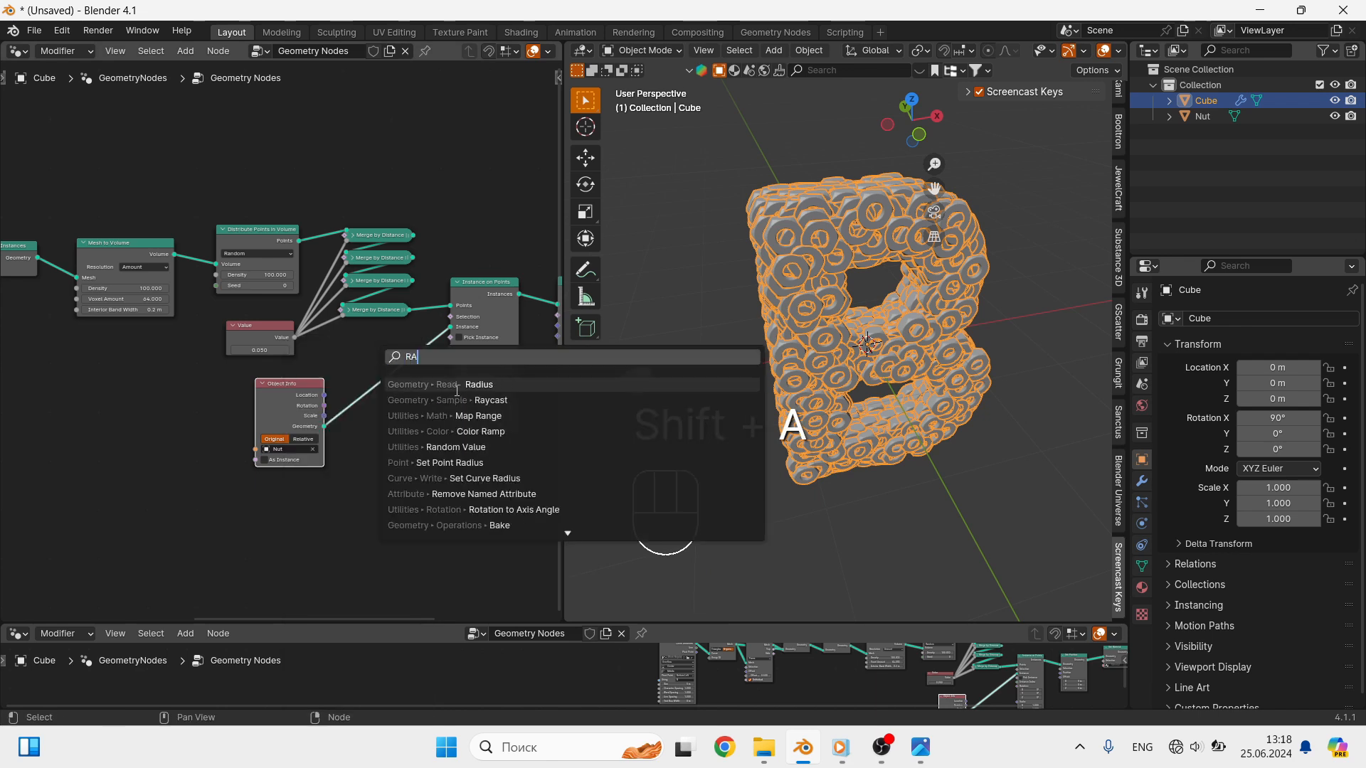
left_click(466, 447)
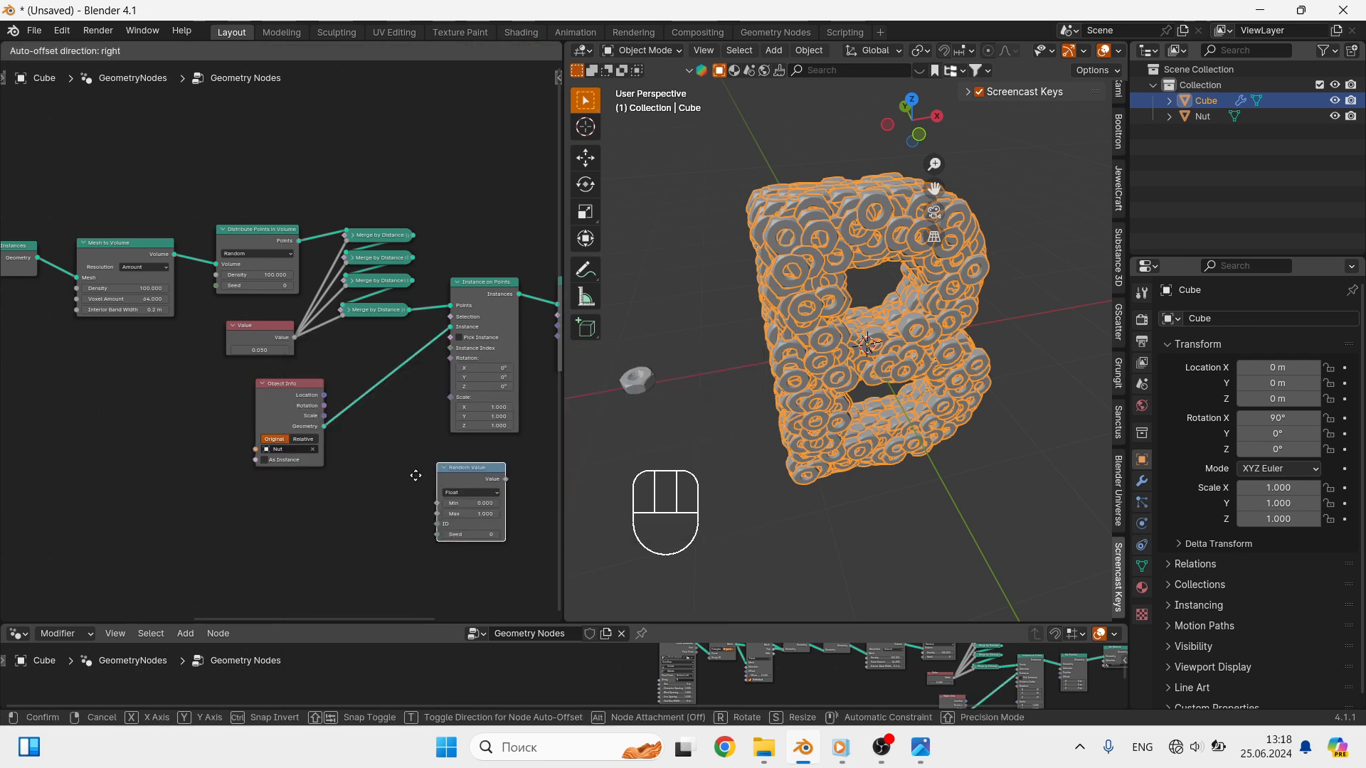
left_click(371, 488)
left_click_drag(441, 502, 450, 397)
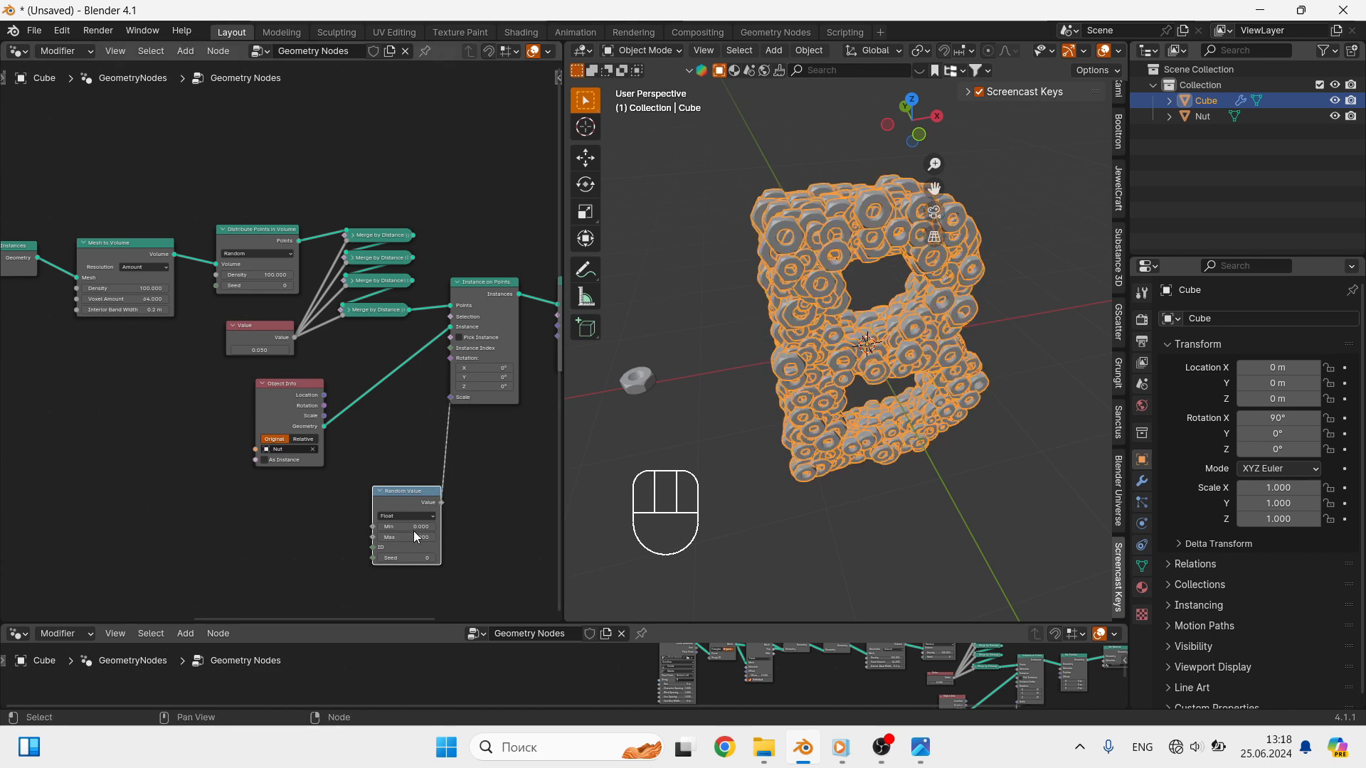
scroll(412, 540, "up", 3)
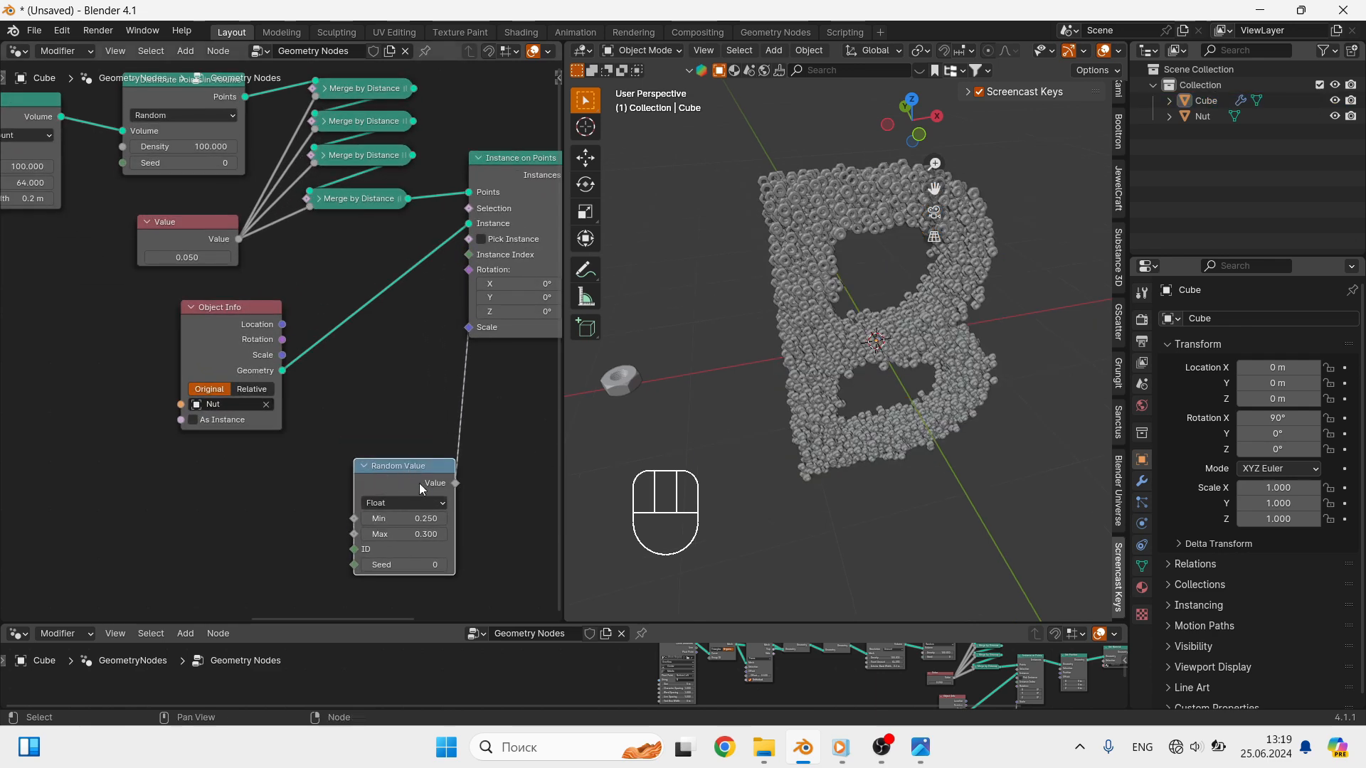
- Duplicate the Random Value node, switch the copy to Vector, and link it to the Rotation of Instance on Points
key("shift+d")
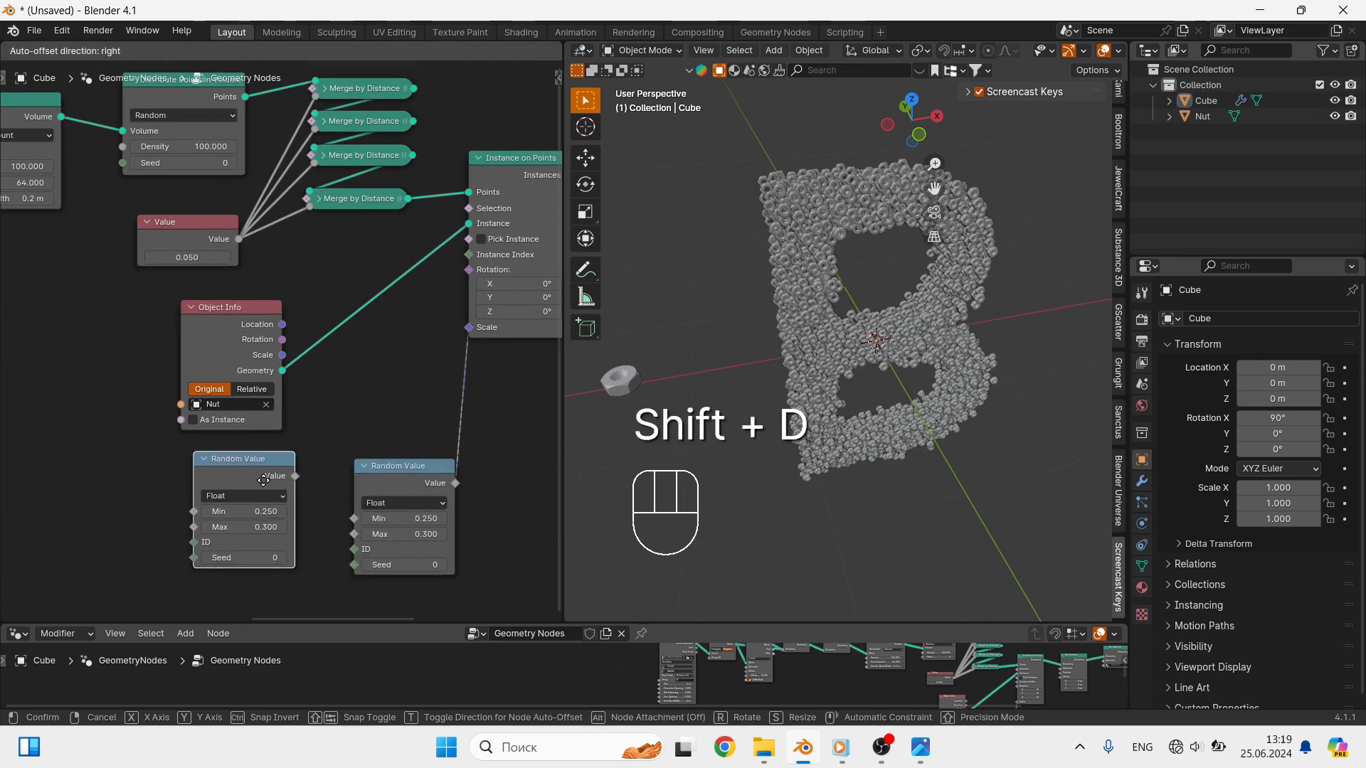
left_click(263, 481)
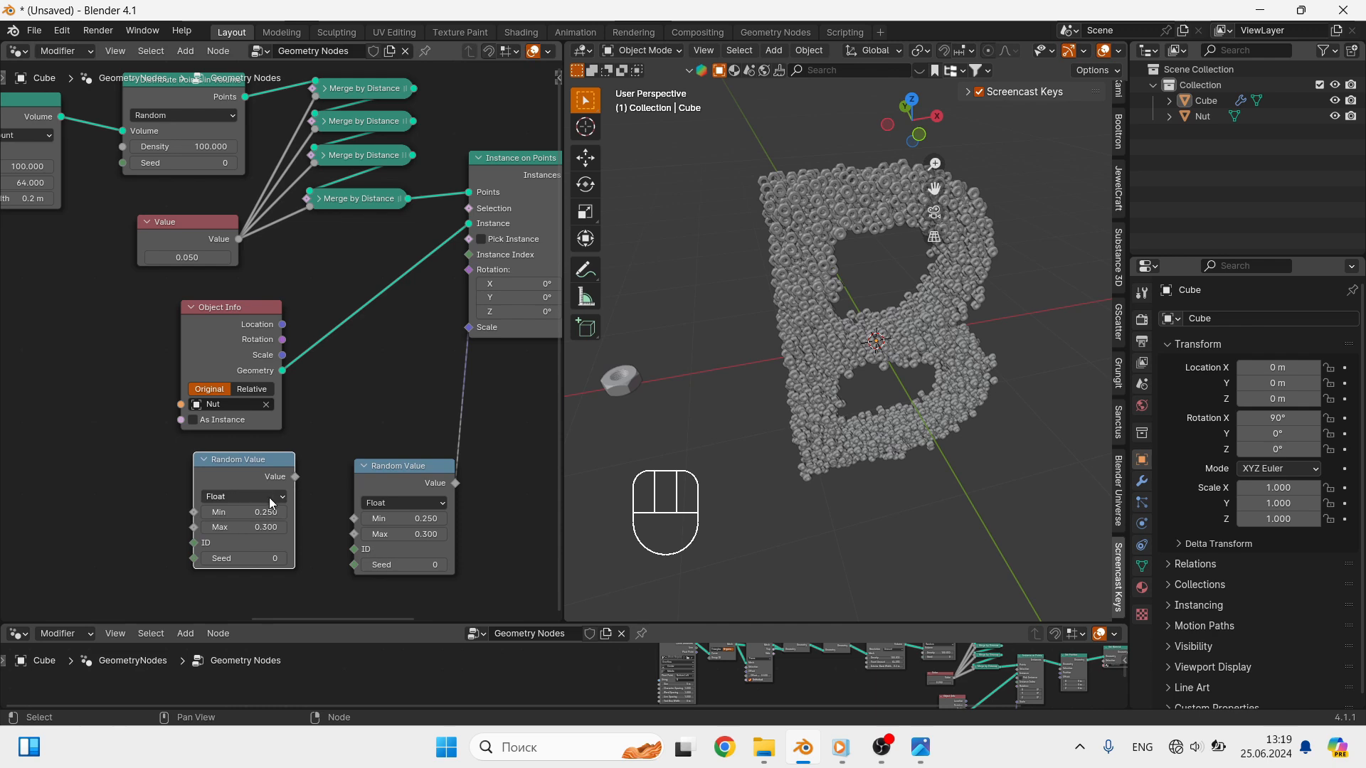
left_click(271, 498)
left_click(250, 561)
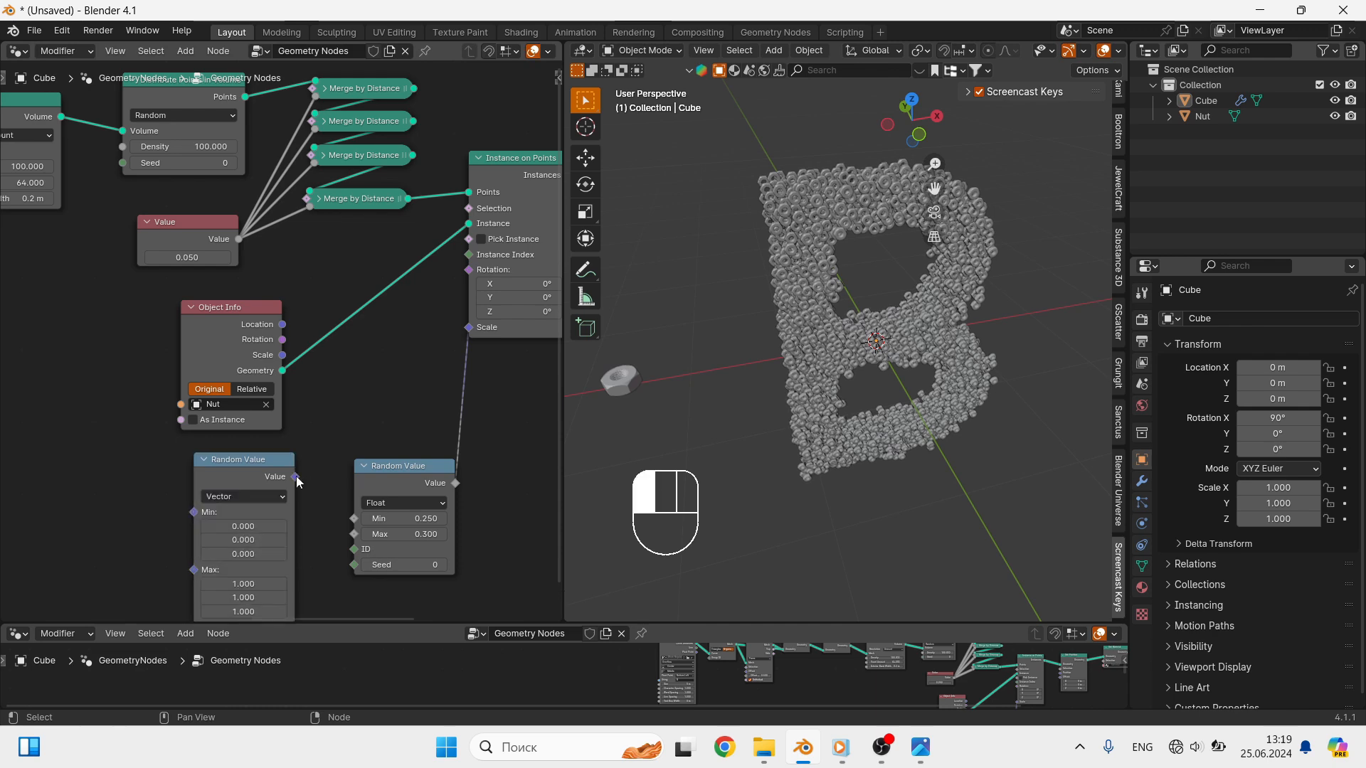
left_click_drag(296, 476, 464, 281)
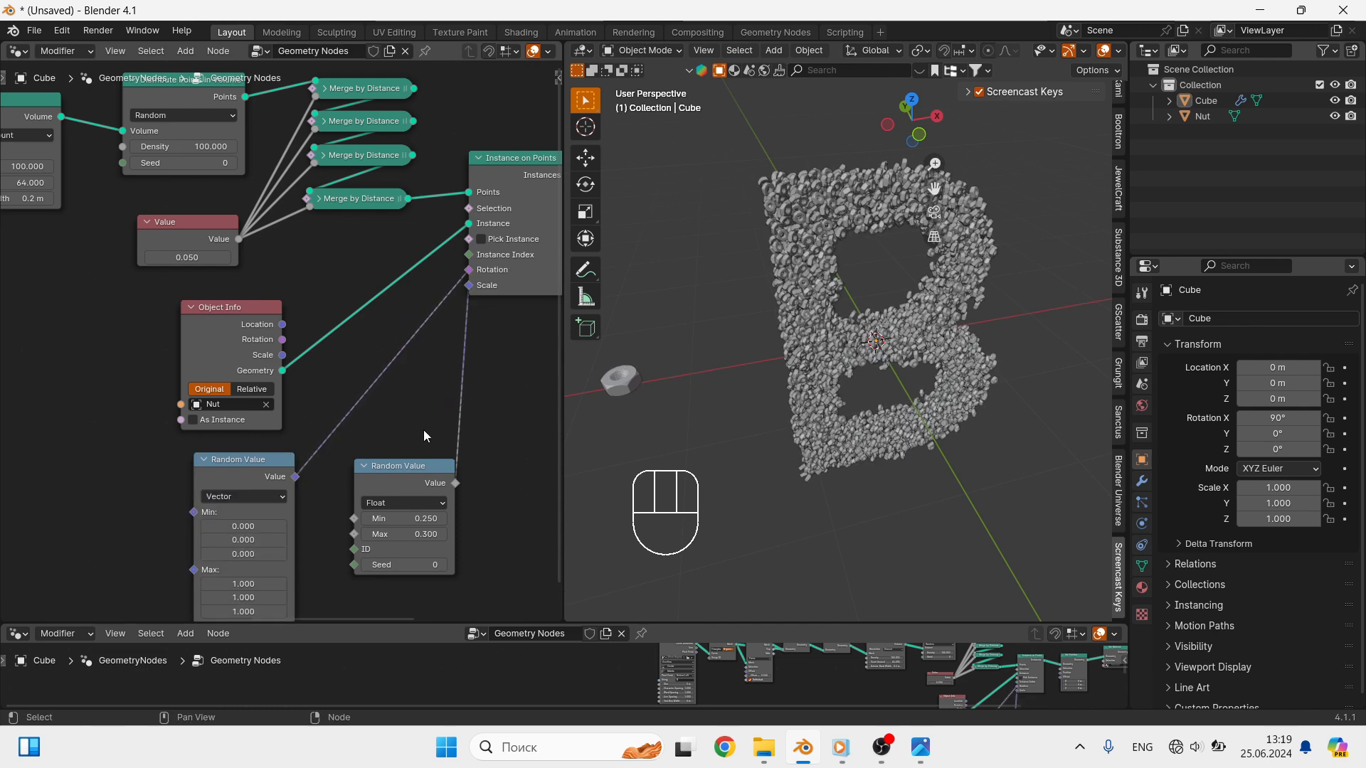
- Set the vector Random Value node's first two Min components to -2.300 and 0.700
scroll(812, 219, "up", 4)
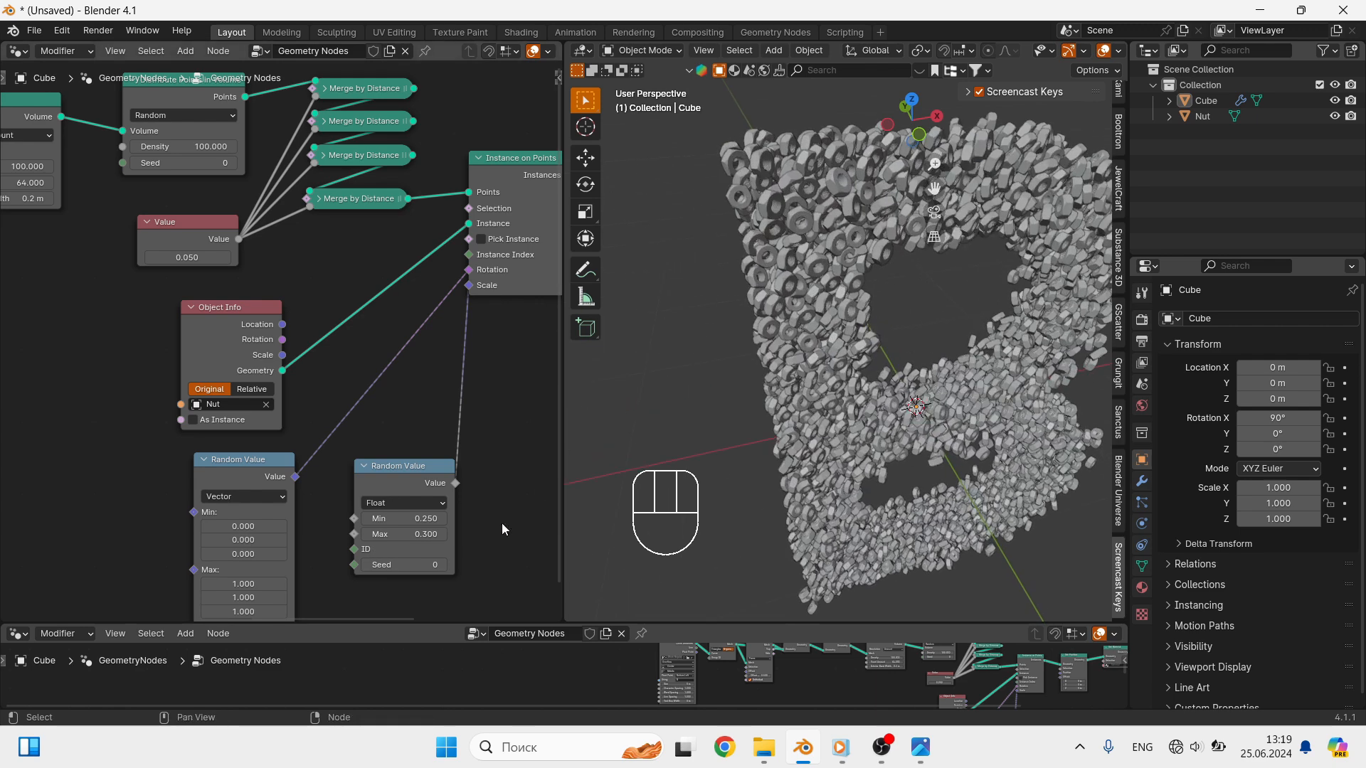
left_click_drag(243, 527, 295, 542)
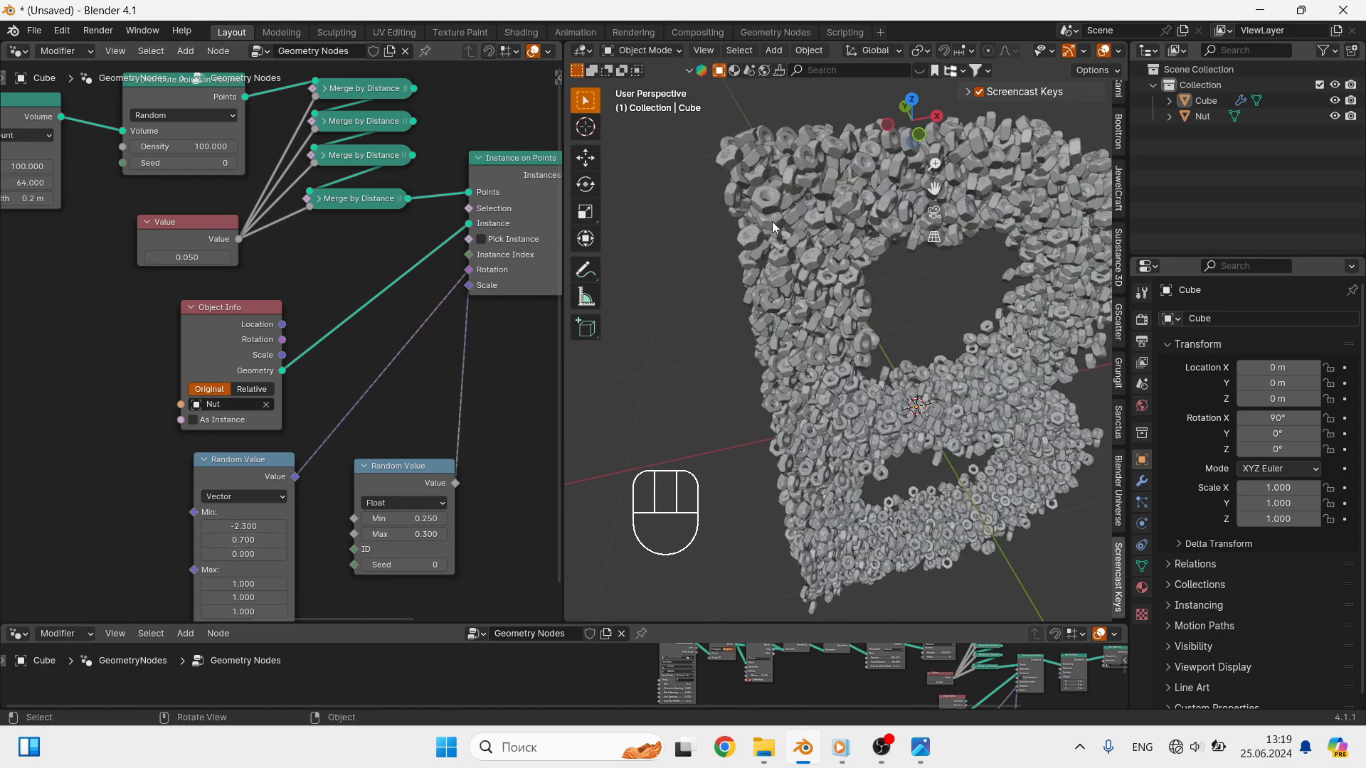
- Try merge distances of 0.080, 0.060 and 0.070 in the Value node feeding the Merge by Distance nodes
scroll(771, 221, "up", 6)
middle_click_drag(792, 221, 763, 276, "shift")
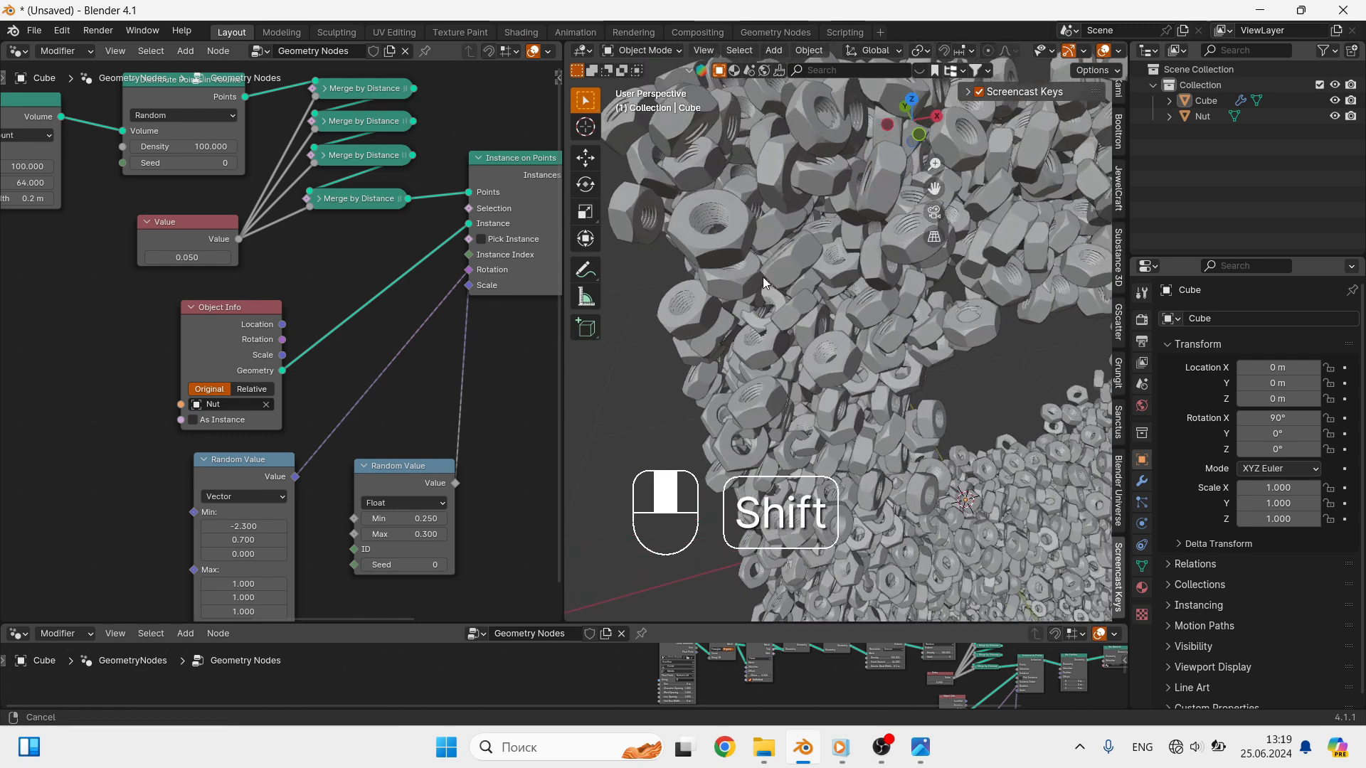
scroll(805, 182, "up", 2)
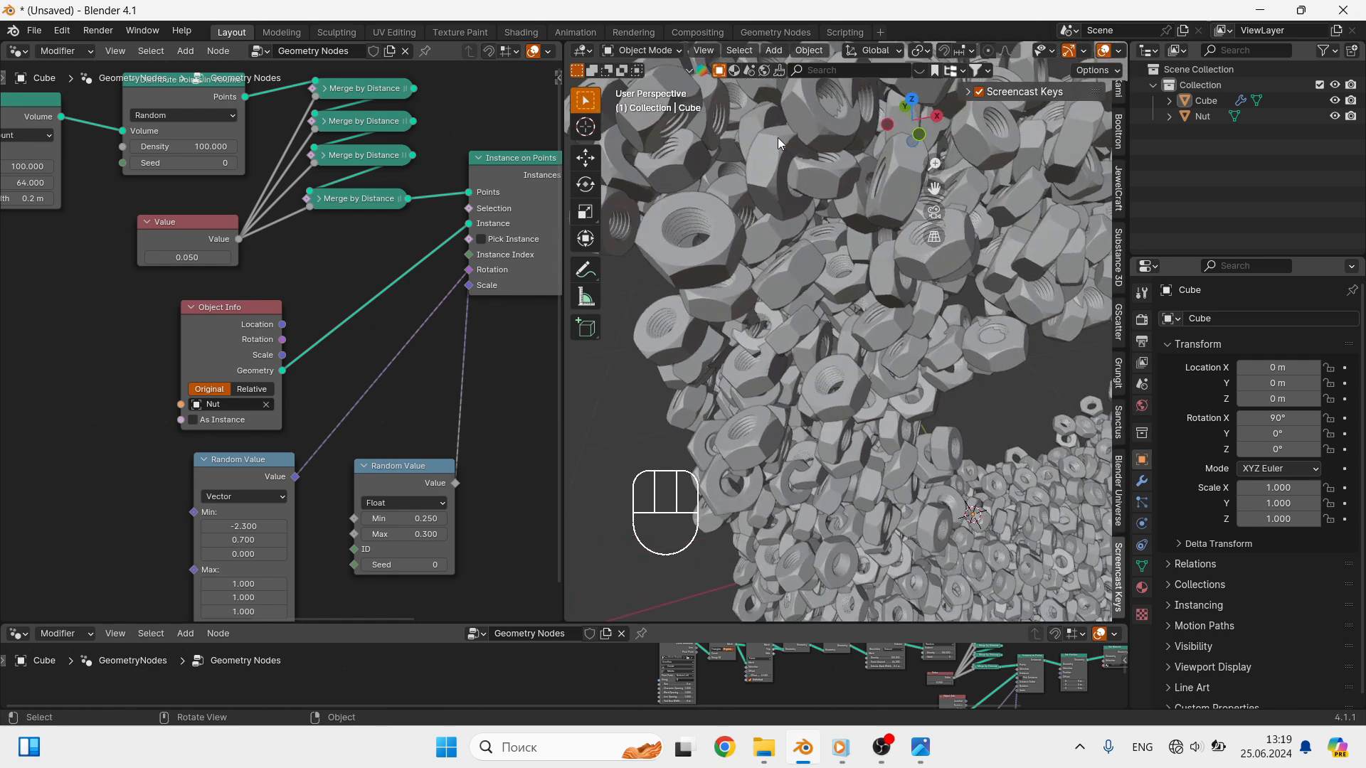
left_click(214, 258)
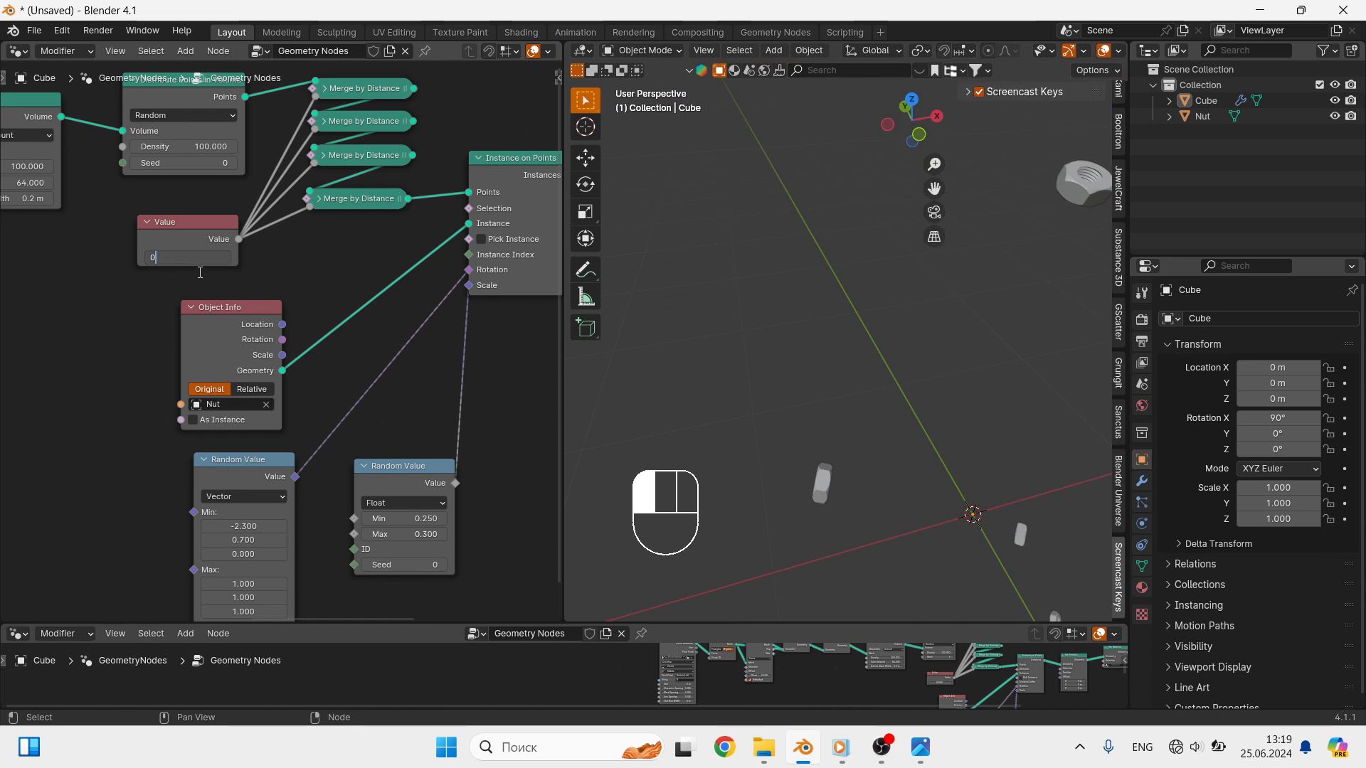
left_click(200, 272)
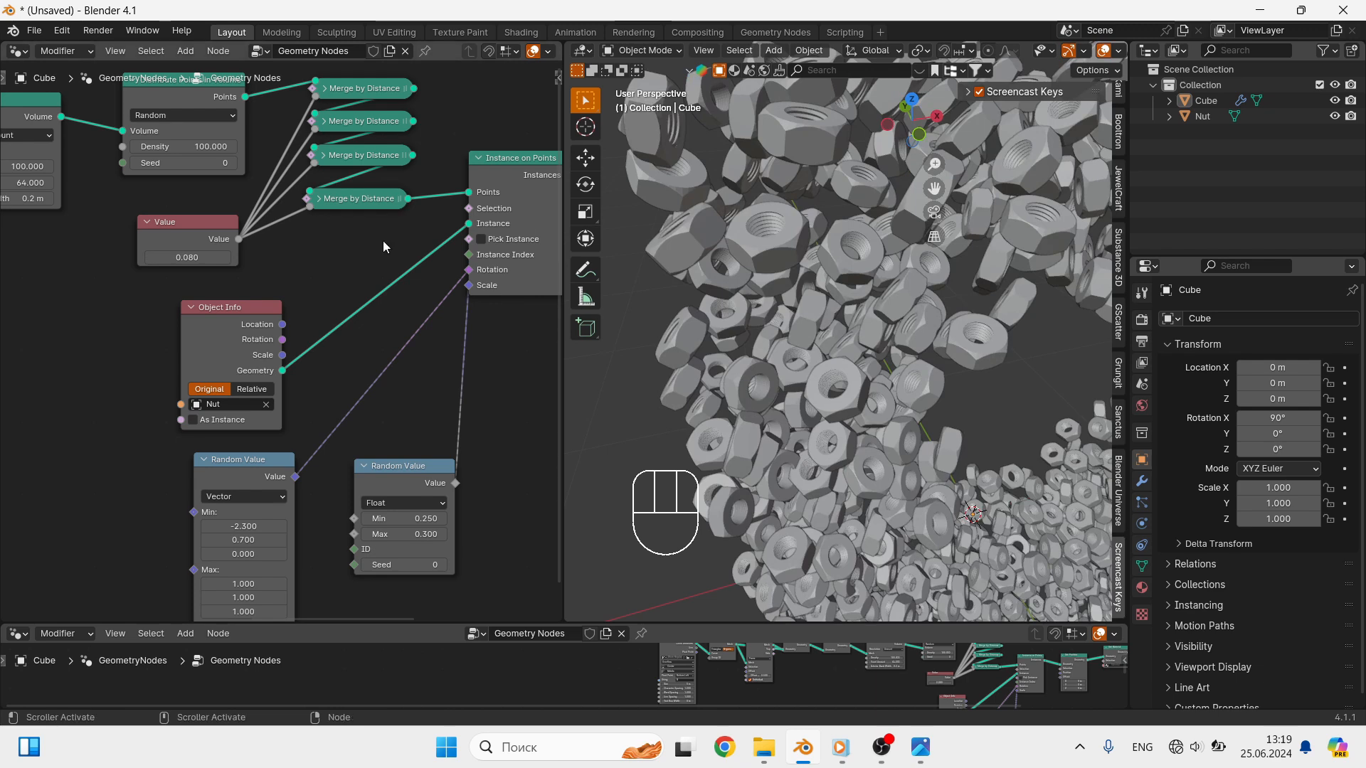
left_click(198, 259)
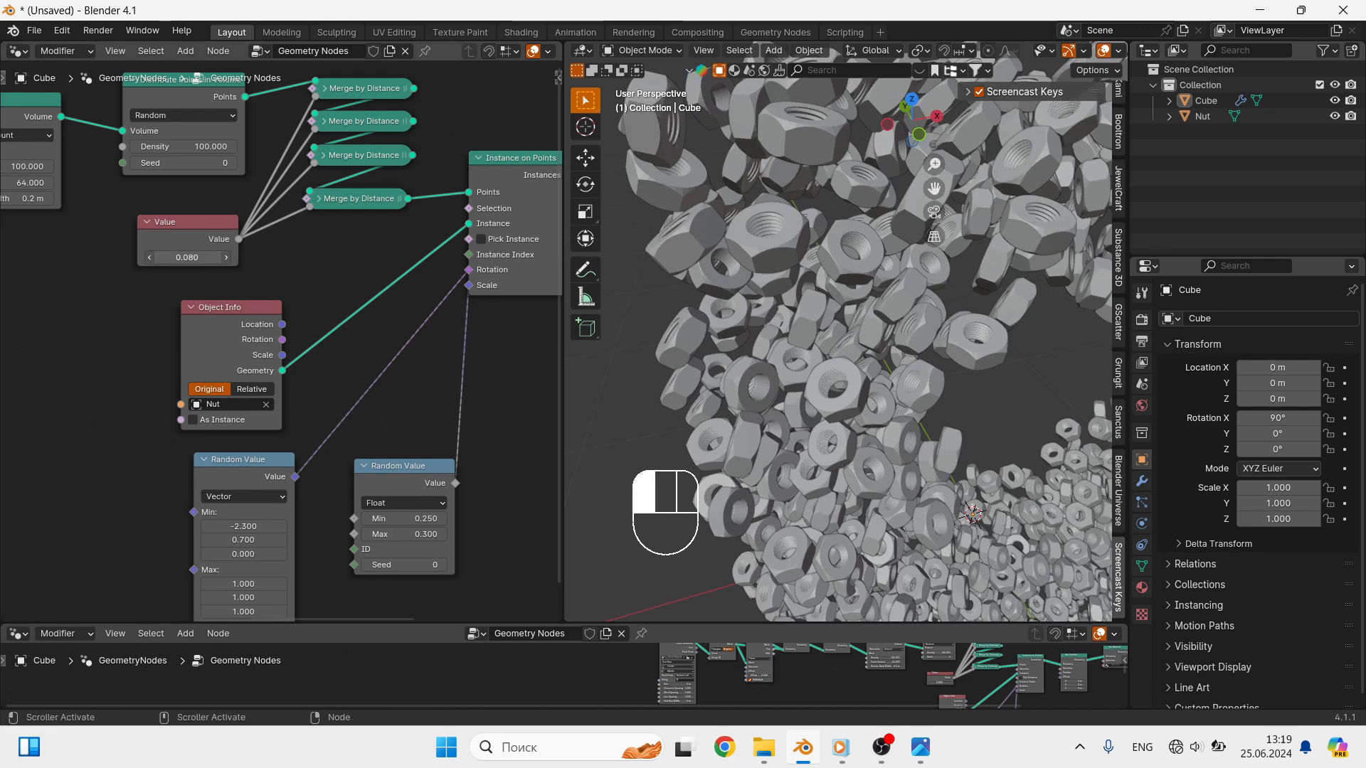
type("0.06")
left_click(242, 294)
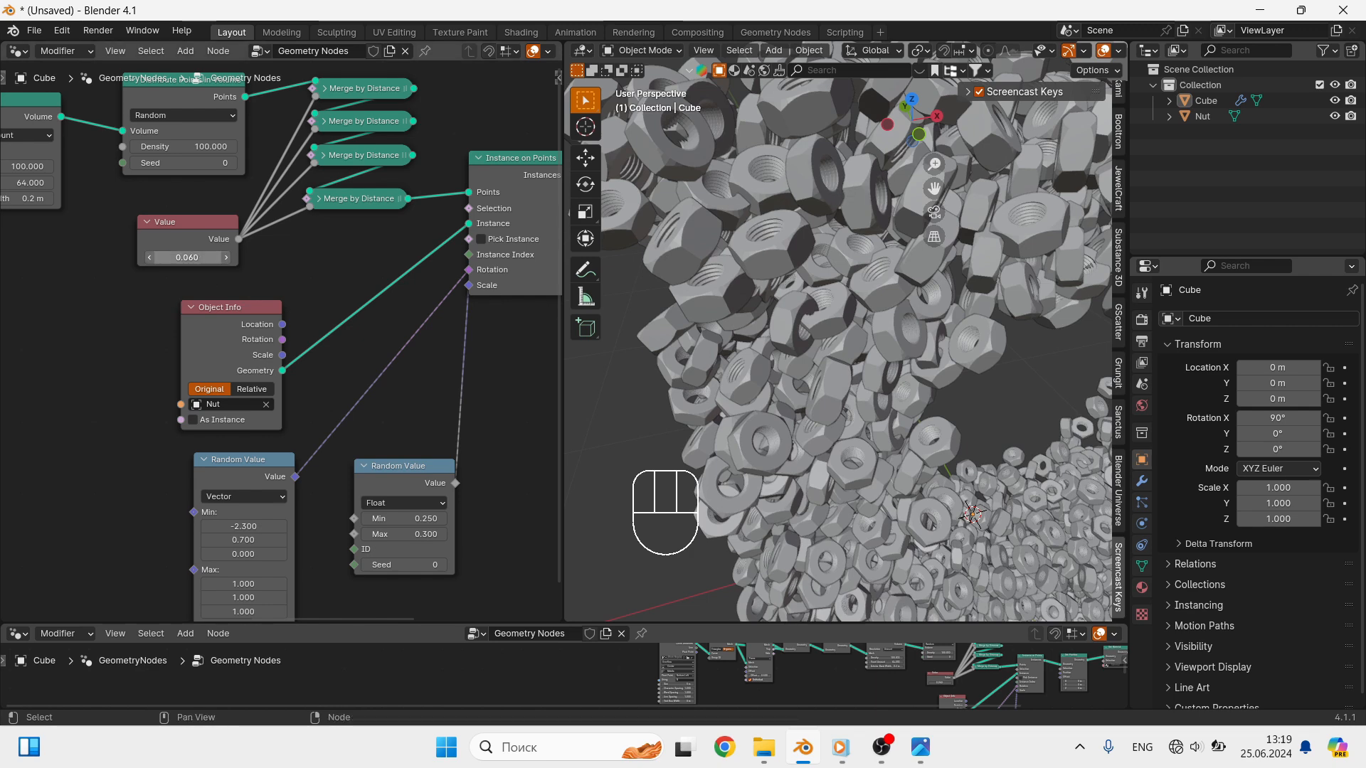
left_click(181, 261)
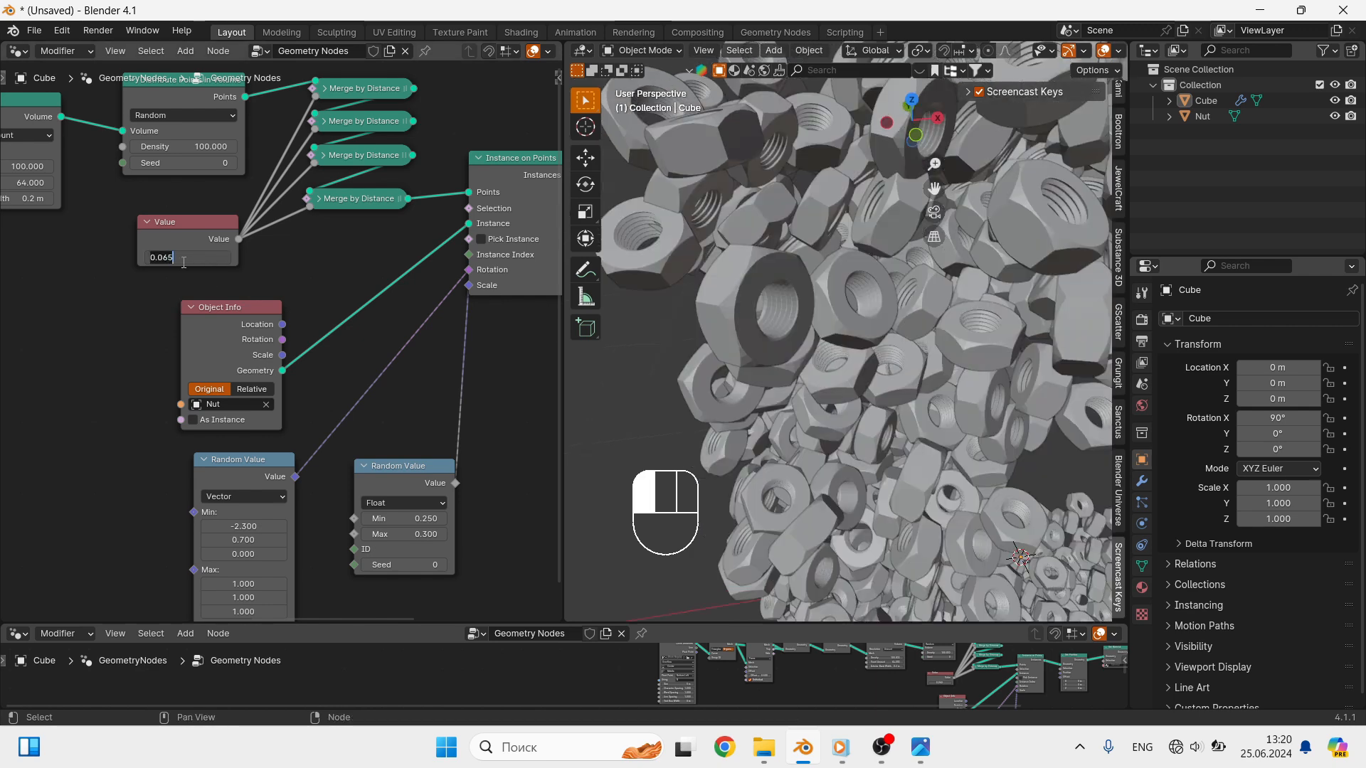
left_click_drag(174, 263, 169, 264)
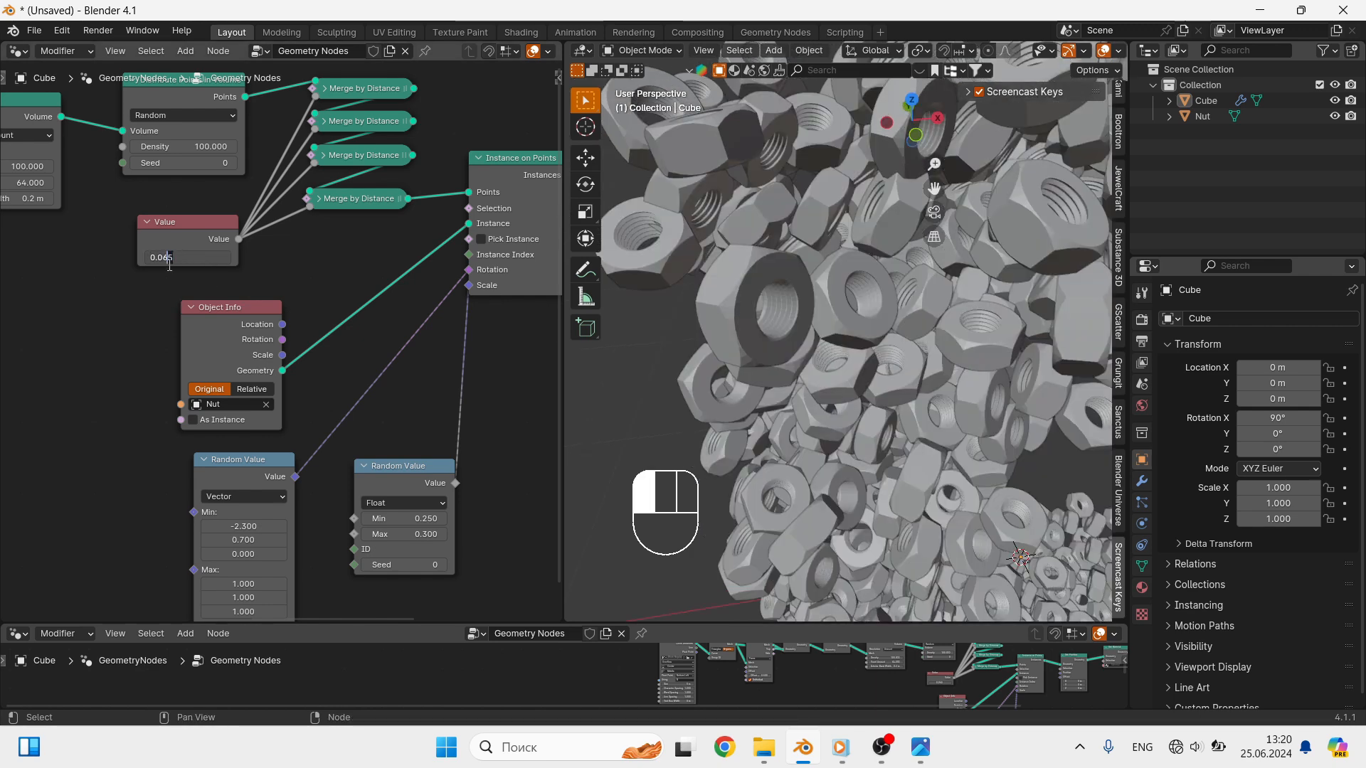
left_click(212, 286)
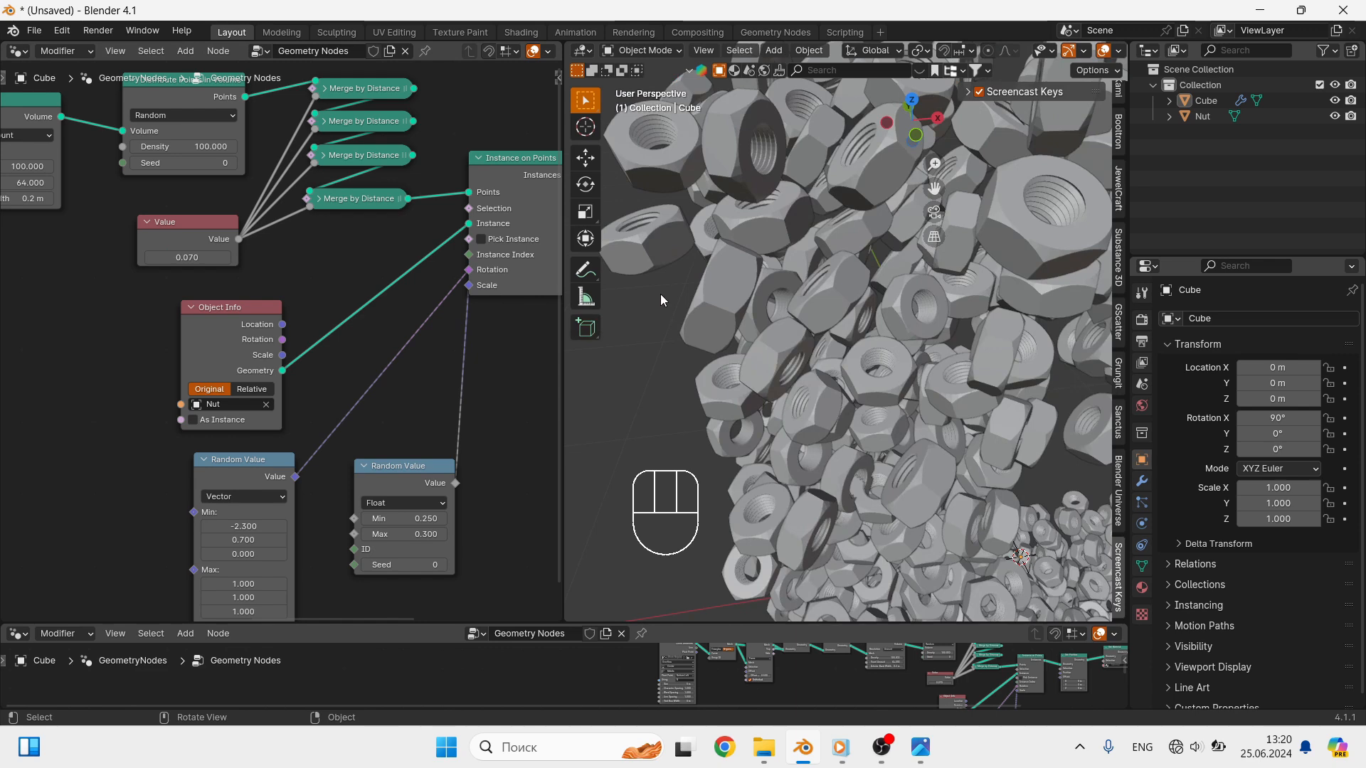
- Set the Value node that drives the Merge by Distance nodes to 0.100
middle_click_drag(877, 385, 844, 364, "shift")
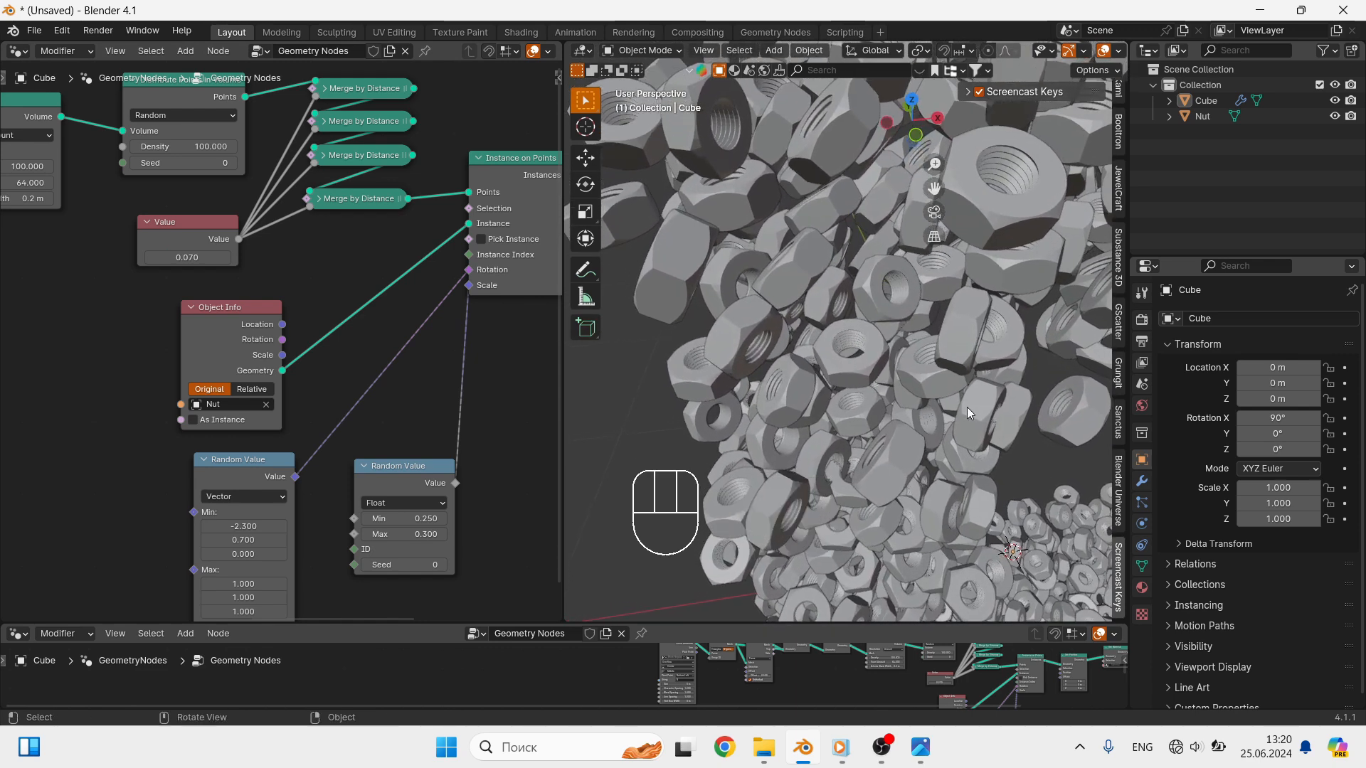
scroll(971, 413, "down", 4)
middle_click_drag(973, 416, 914, 320, "shift")
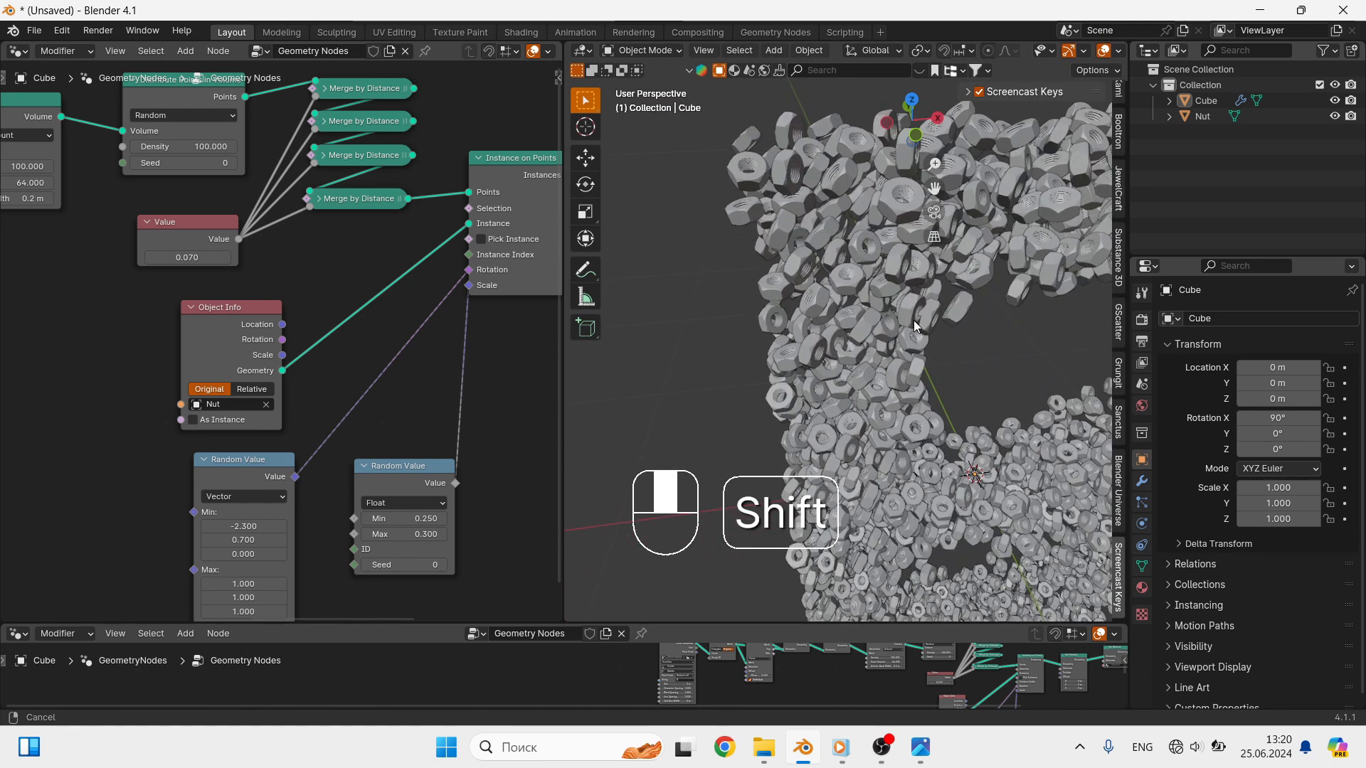
scroll(857, 353, "up", 3)
scroll(847, 344, "up", 3)
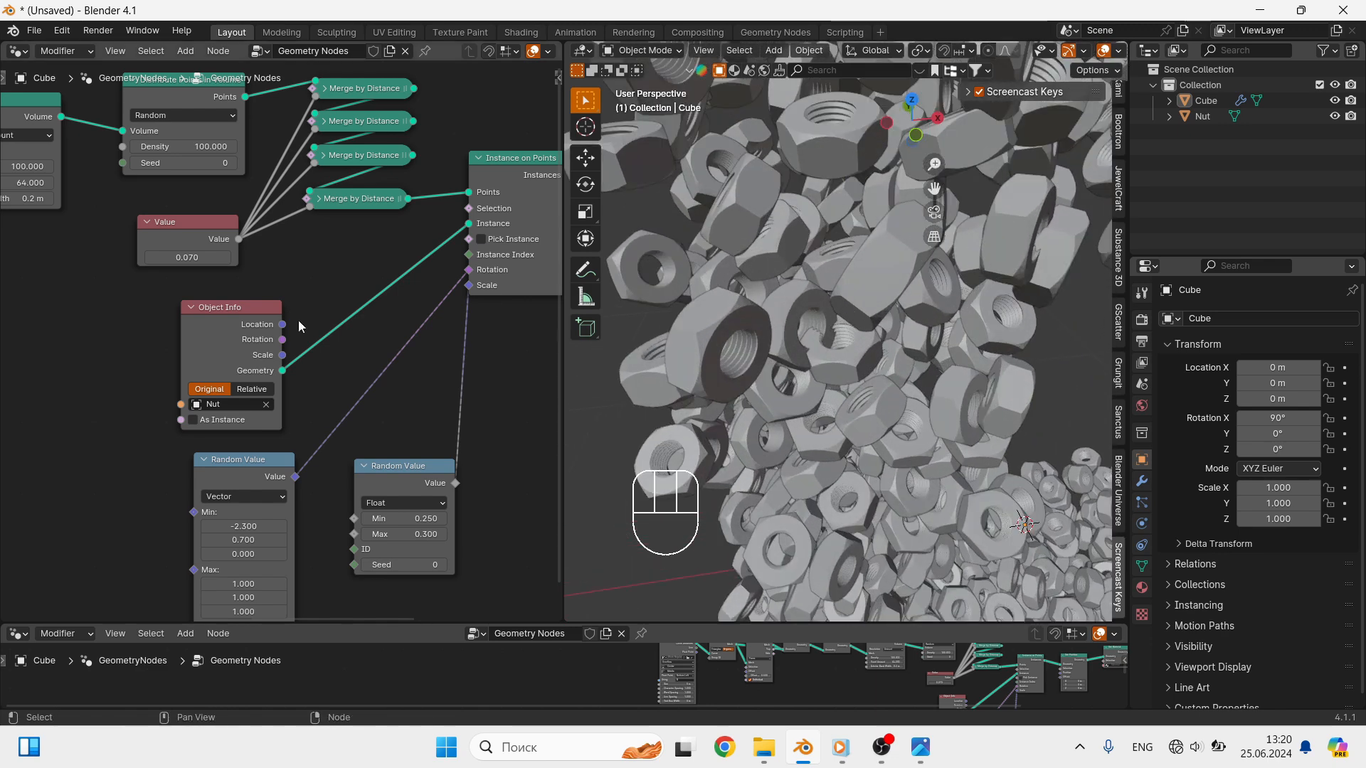
left_click(187, 257)
type("0.1")
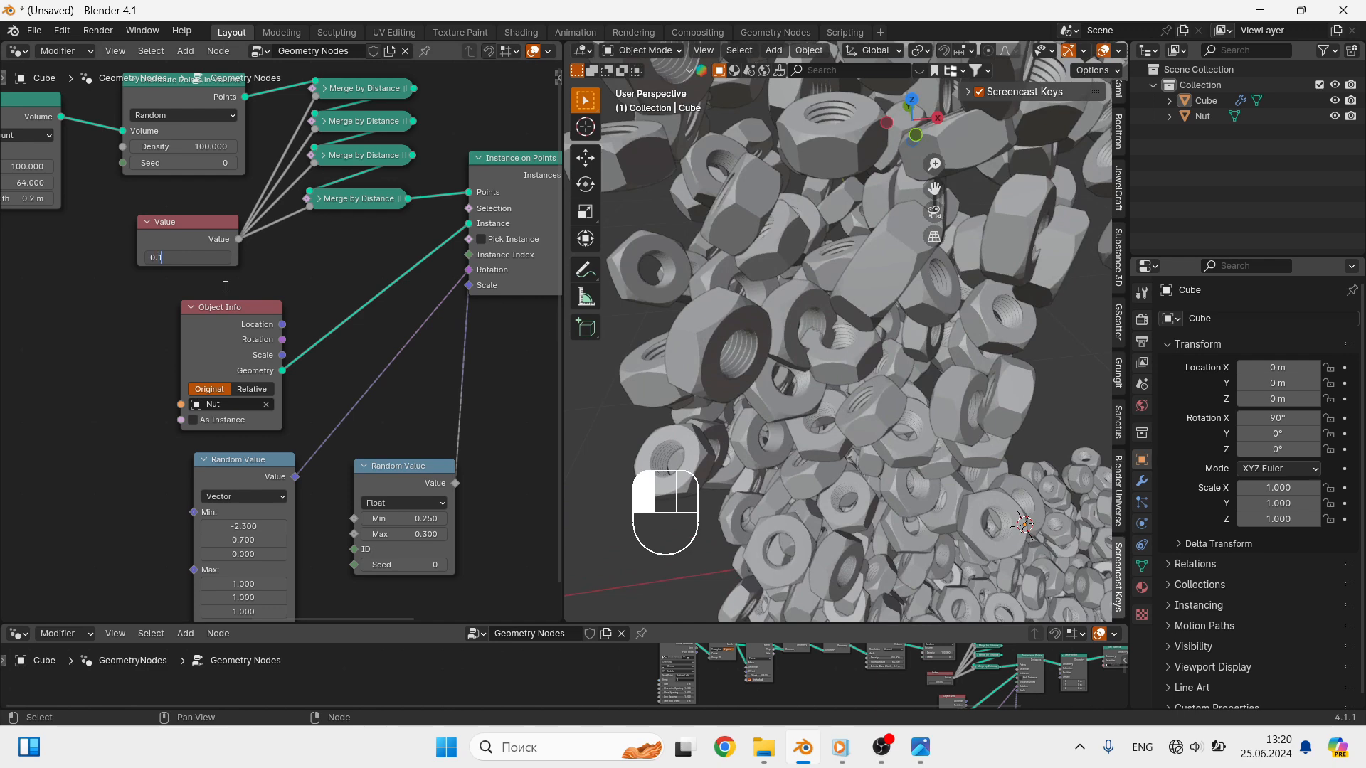
key("Return")
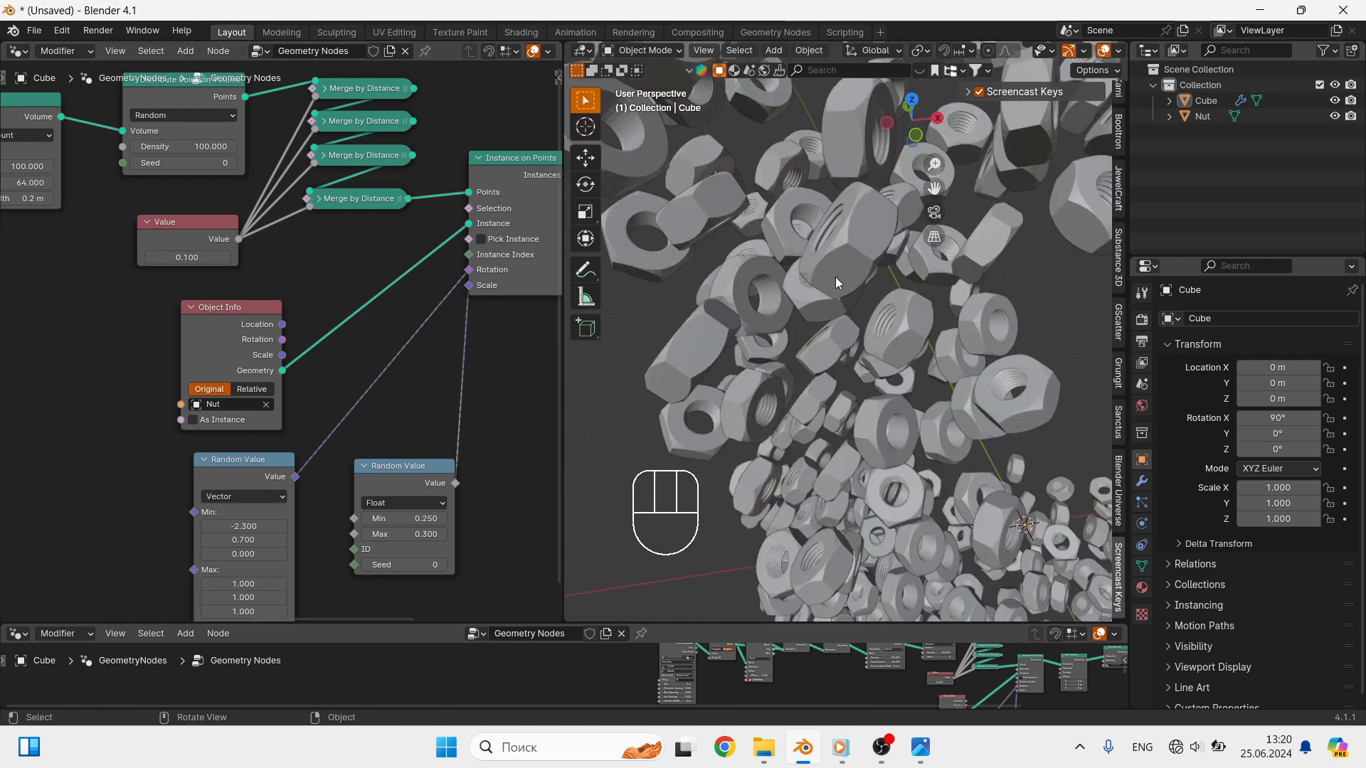
- Set the float Random Value node for the nut scale to Min 0.280 and Max 0.400
middle_click_drag(905, 394, 947, 355, "shift")
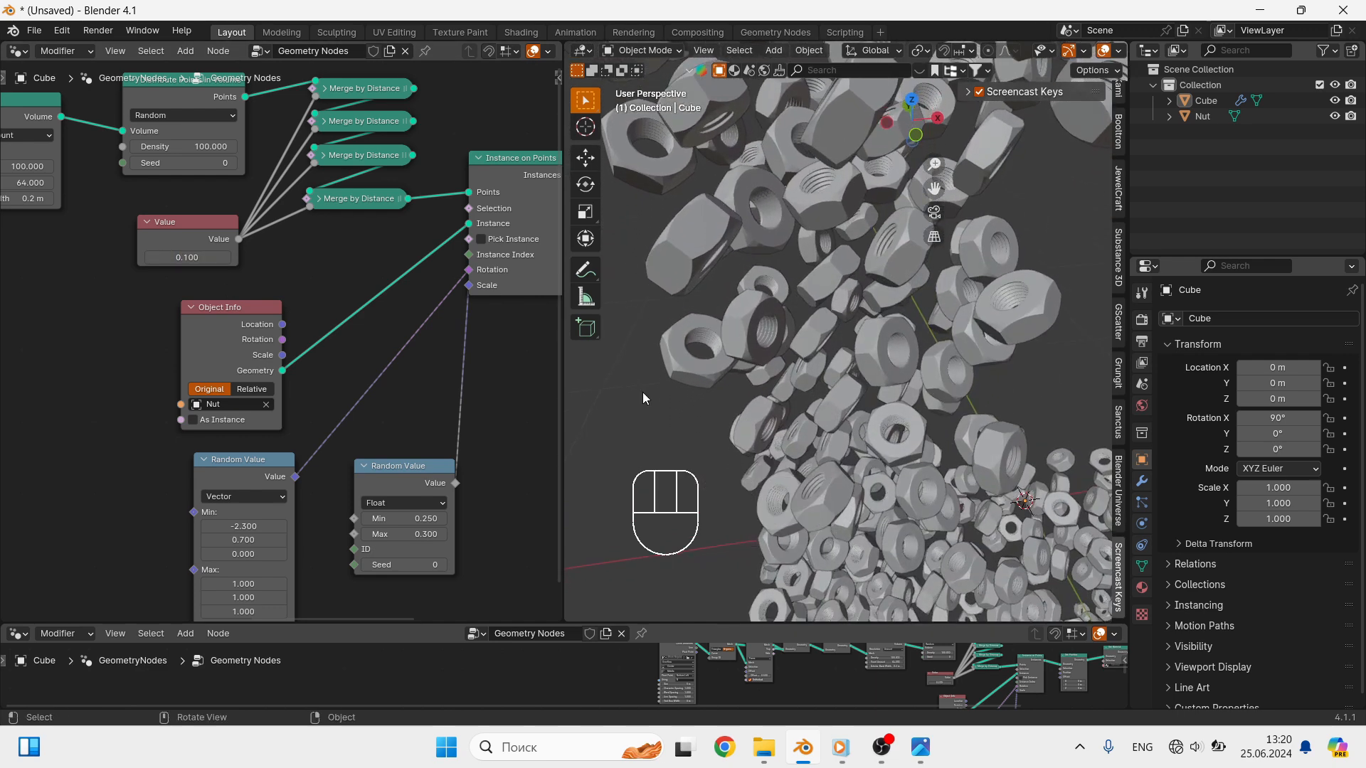
mouse_move(407, 533)
left_mouse_down("shift")
mouse_move(418, 532)
mouse_move(412, 519)
mouse_move(417, 534)
left_mouse_up("shift")
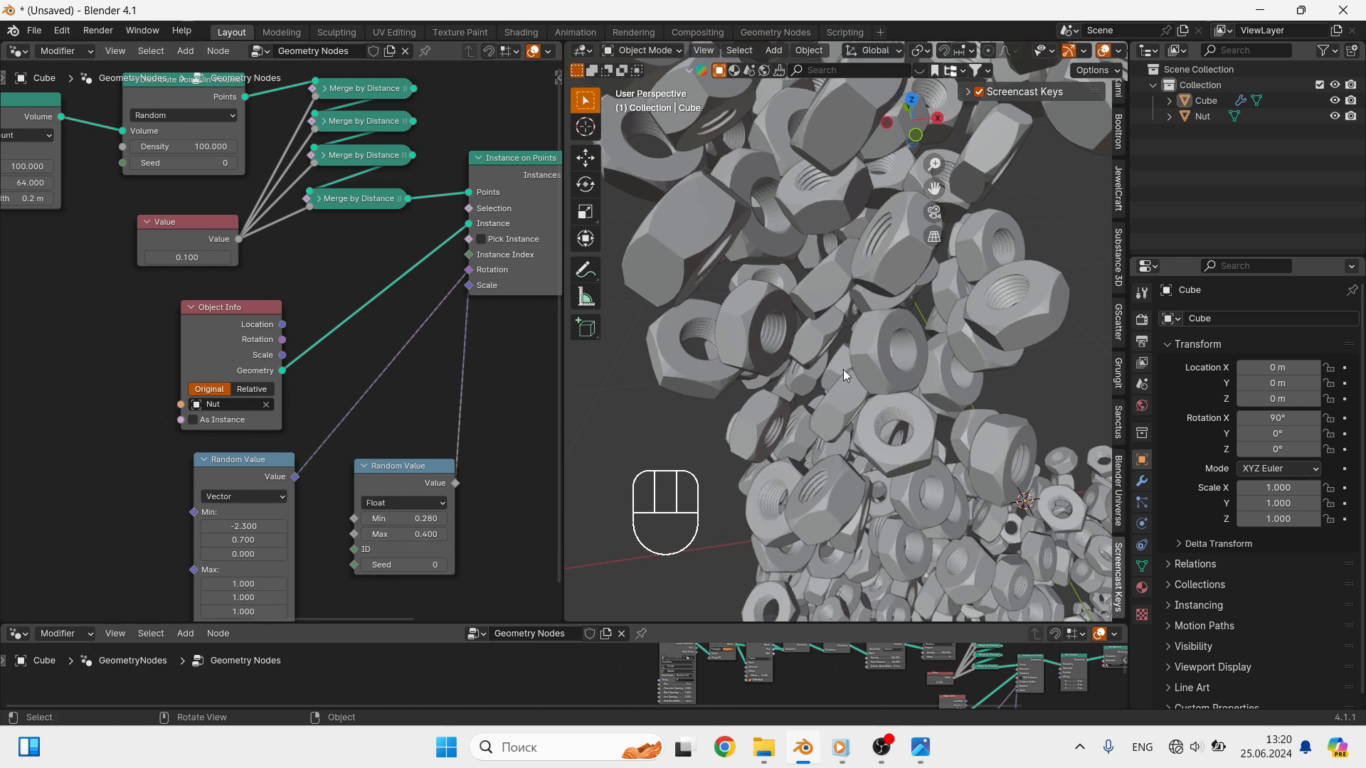
scroll(844, 364, "down", 4)
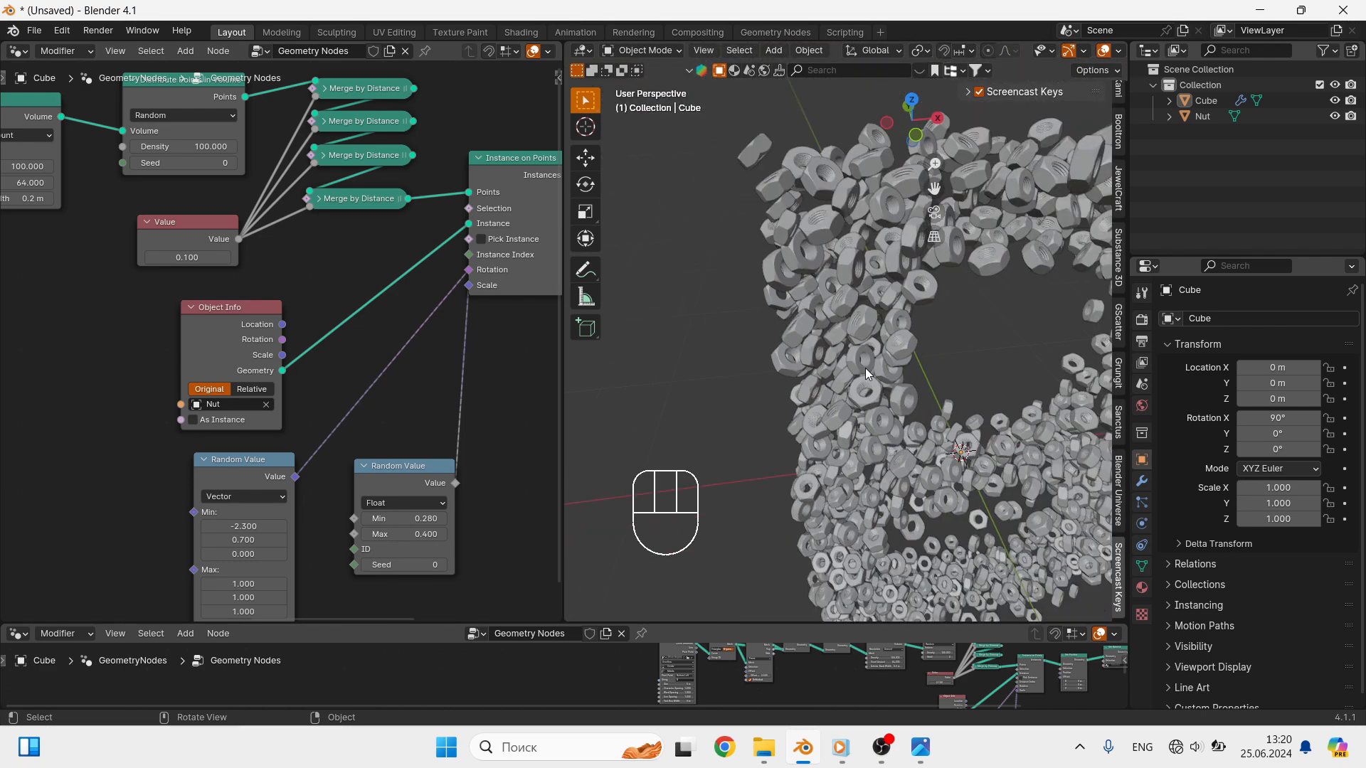
mouse_move(908, 382)
middle_mouse_down("shift")
mouse_move(927, 471)
mouse_move(831, 372)
mouse_move(840, 401)
mouse_move(929, 382)
middle_mouse_up("shift")
scroll(840, 402, "down", 2)
scroll(314, 393, "down", 2)
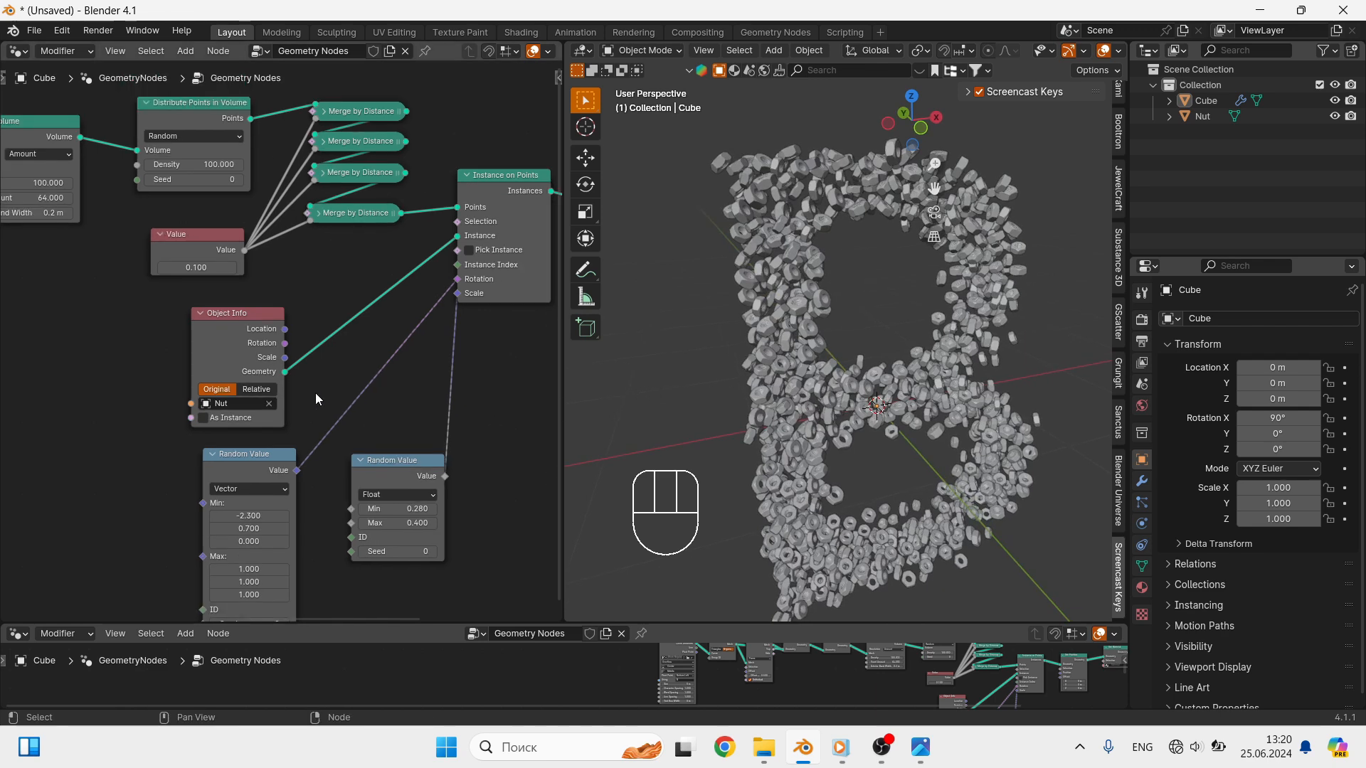
- Add a Vector Math node in the free area below the Set Position node
key("shift+a")
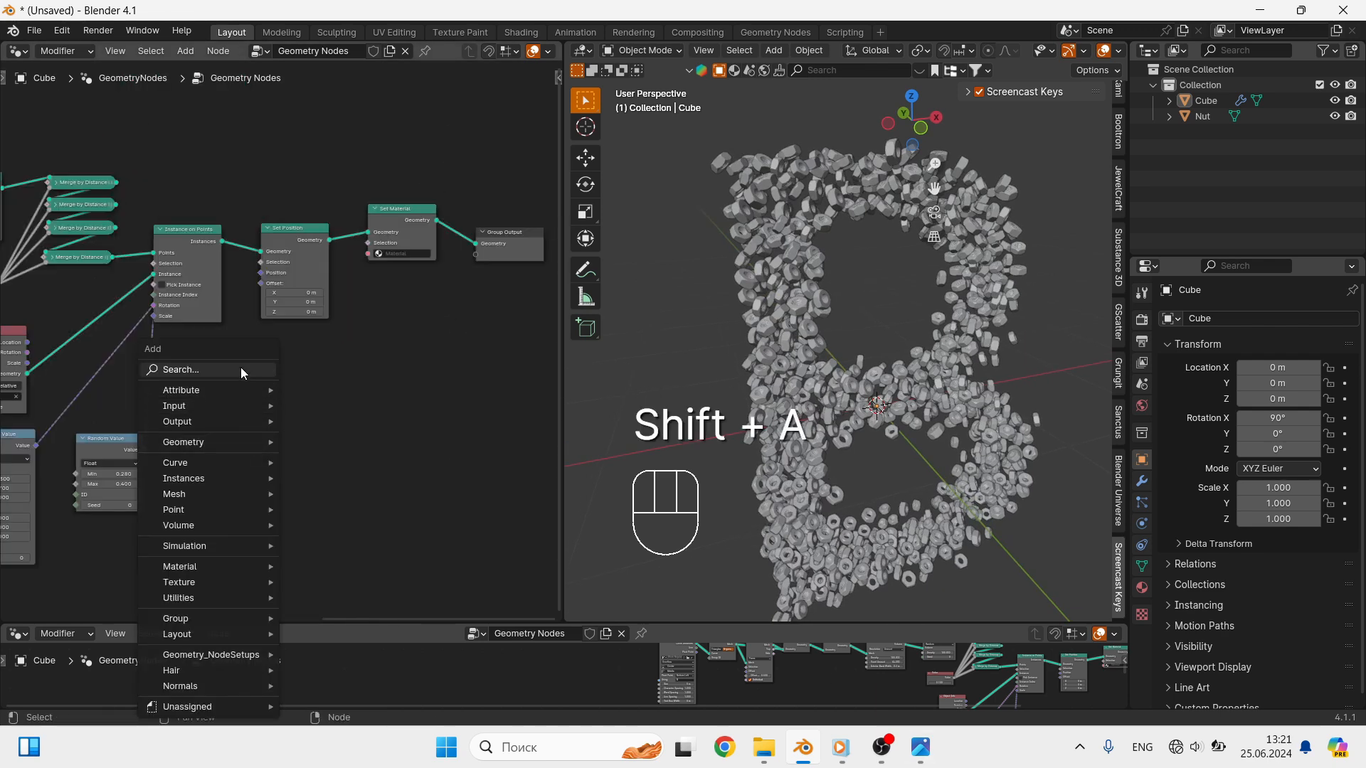
type("VECT")
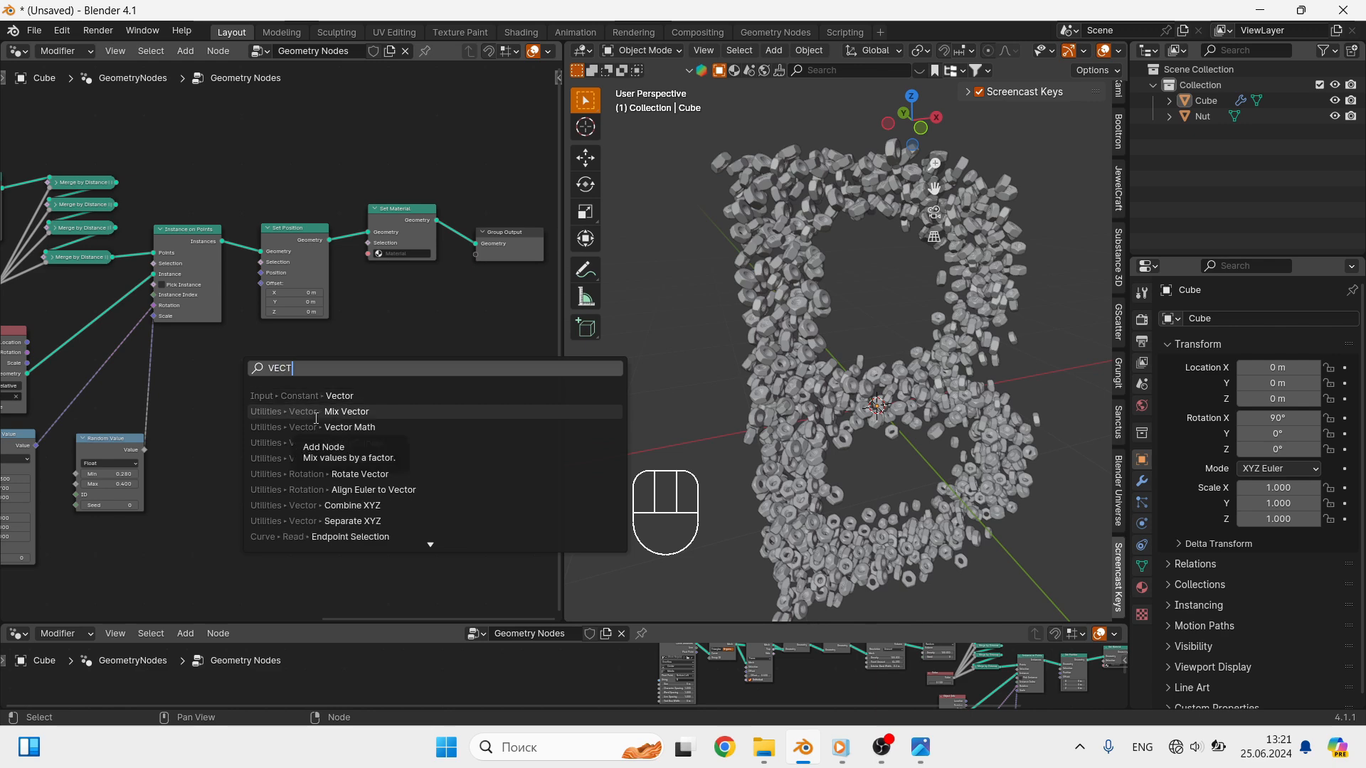
left_click(320, 427)
left_click(272, 451)
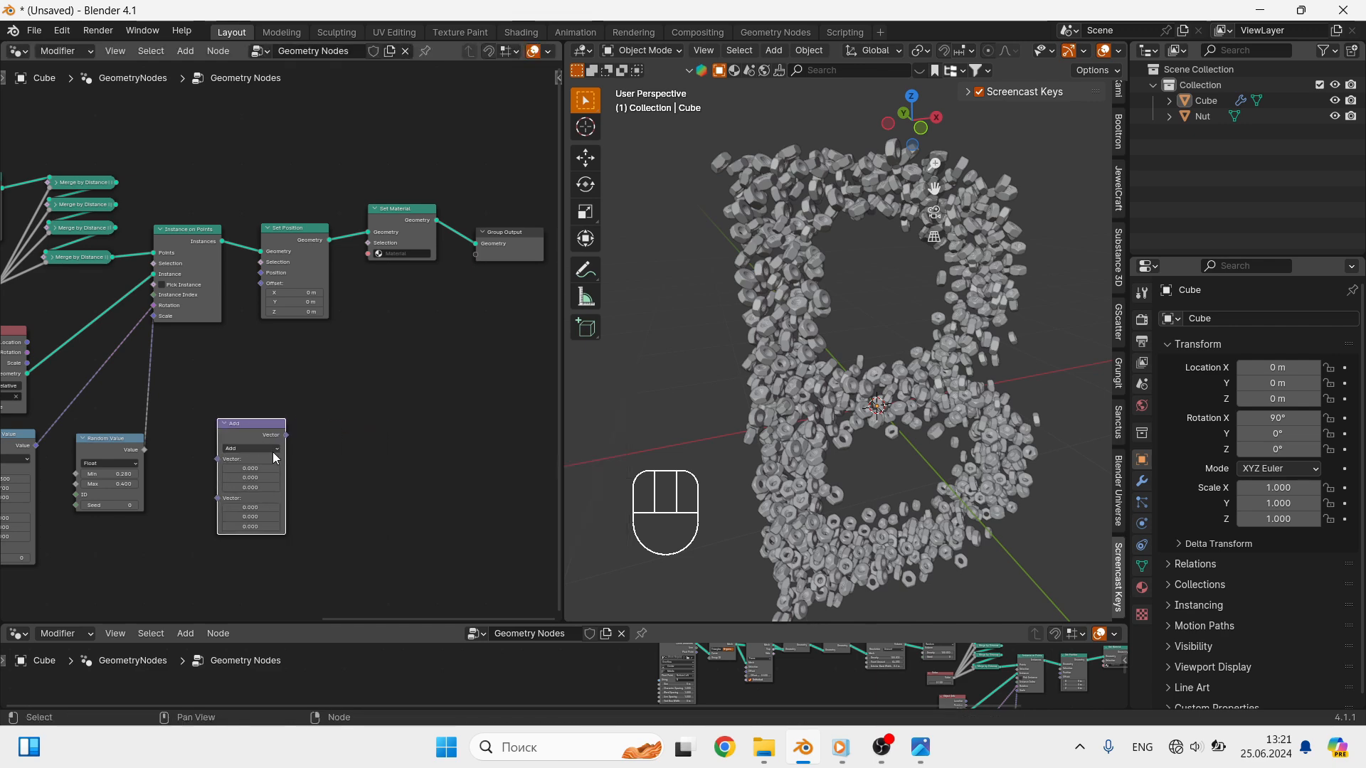
- Duplicate the Vector Math node as Scale, link it to the Set Position Offset, and feed it from the Add node
key("shift+d")
left_click(369, 441)
left_click(369, 444)
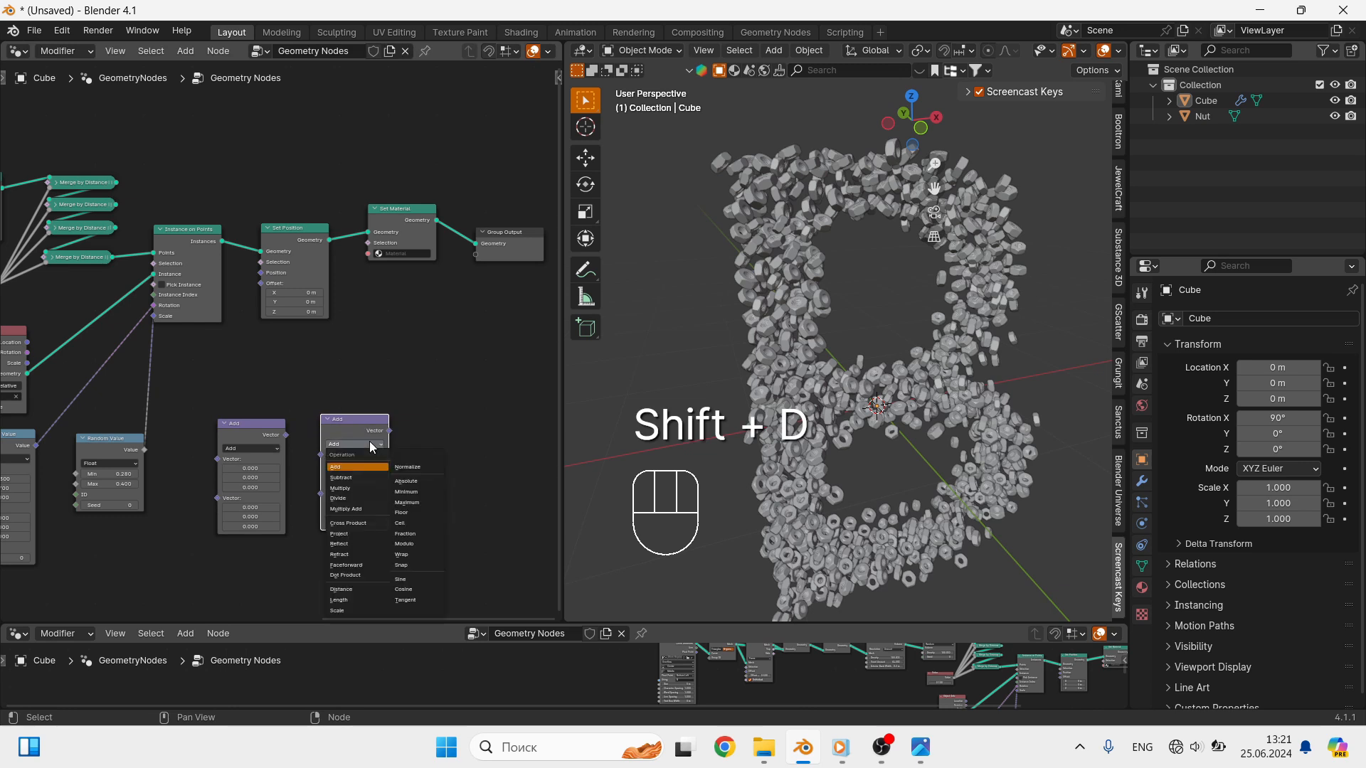
left_click(369, 609)
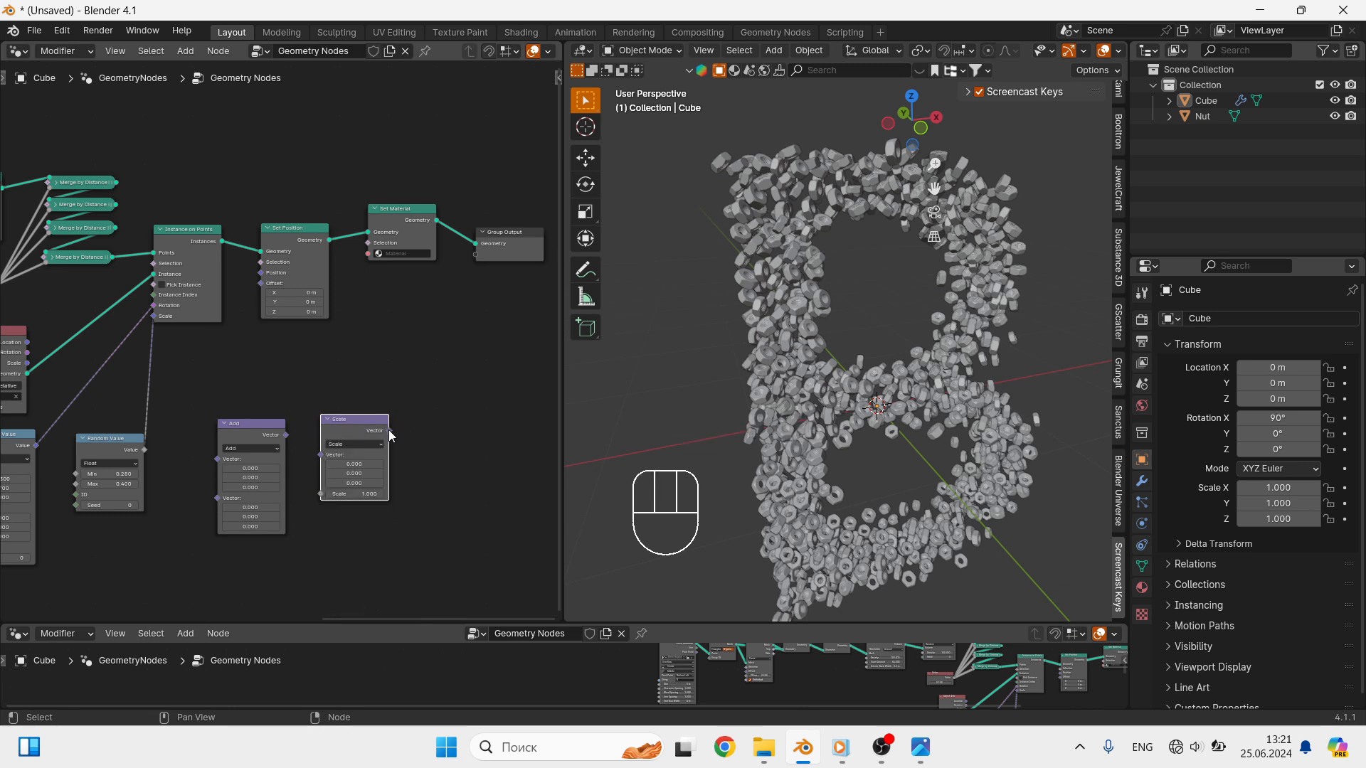
left_click_drag(389, 430, 261, 283)
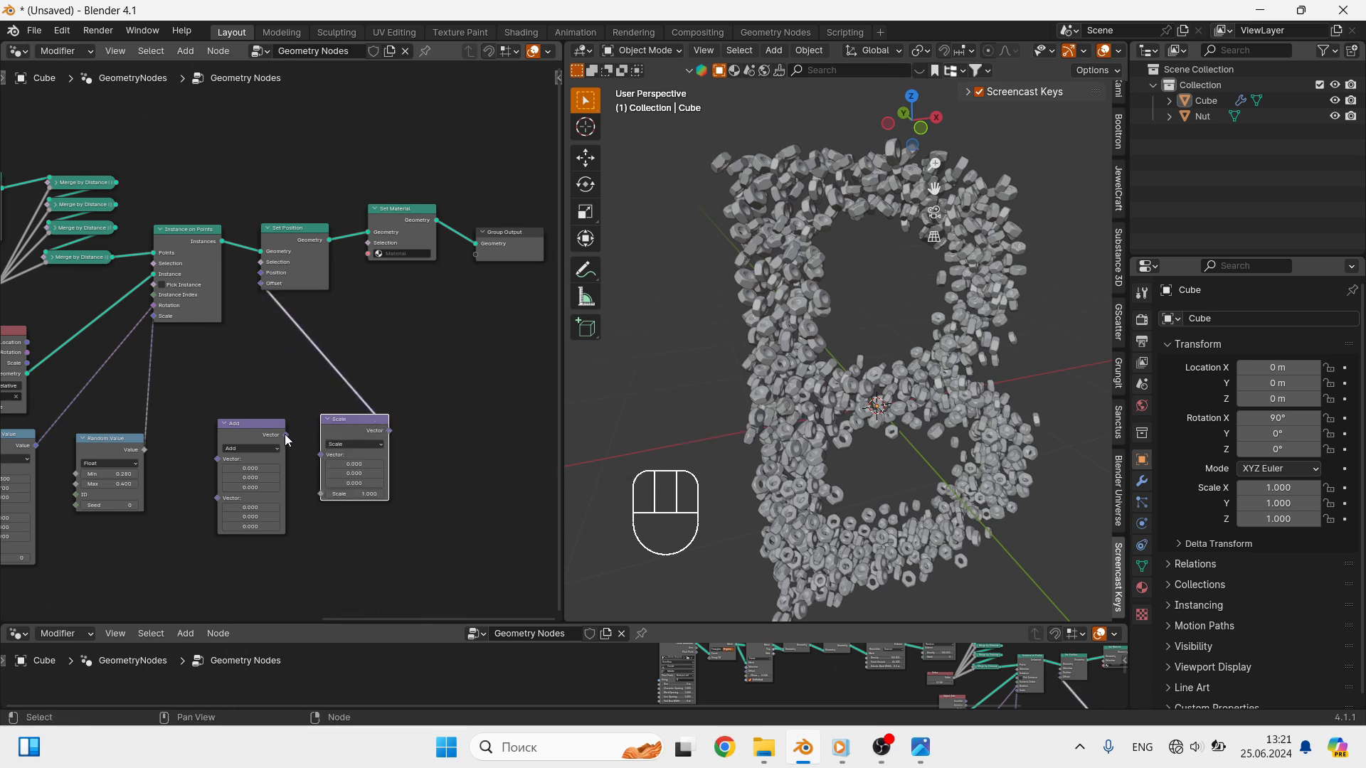
mouse_move(287, 435)
left_mouse_down()
mouse_move(321, 455)
mouse_move(283, 444)
mouse_move(293, 461)
left_mouse_up()
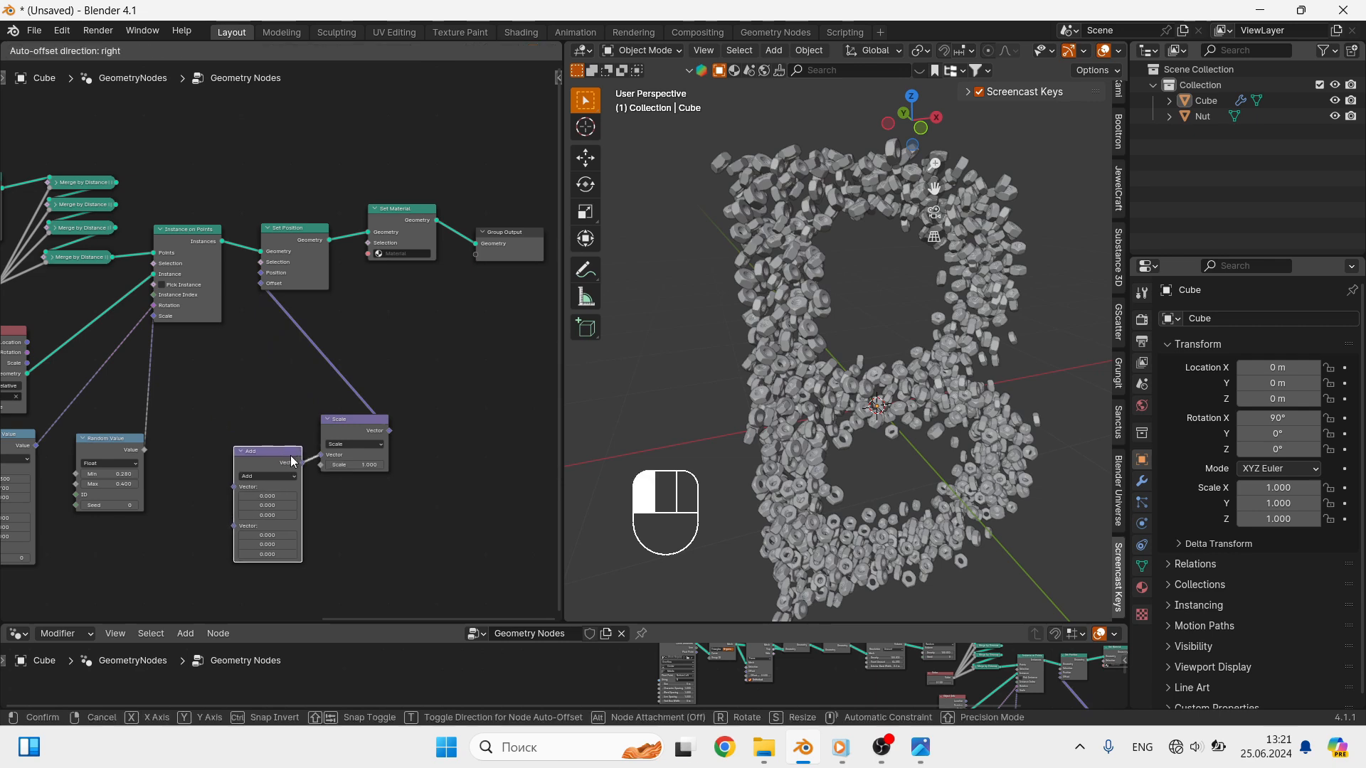
- Add a Noise Texture node in front of the vector Add node
key("shift+a")
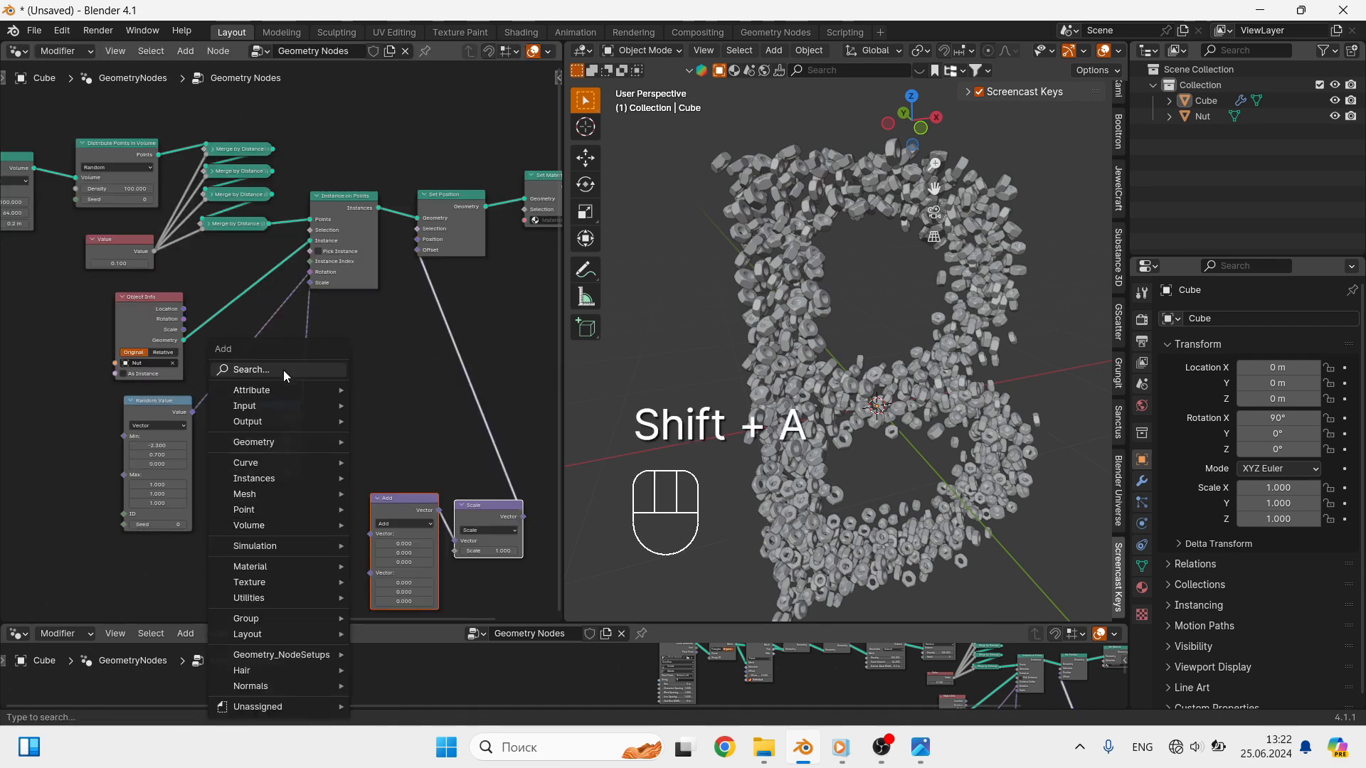
left_click(284, 371)
type("N")
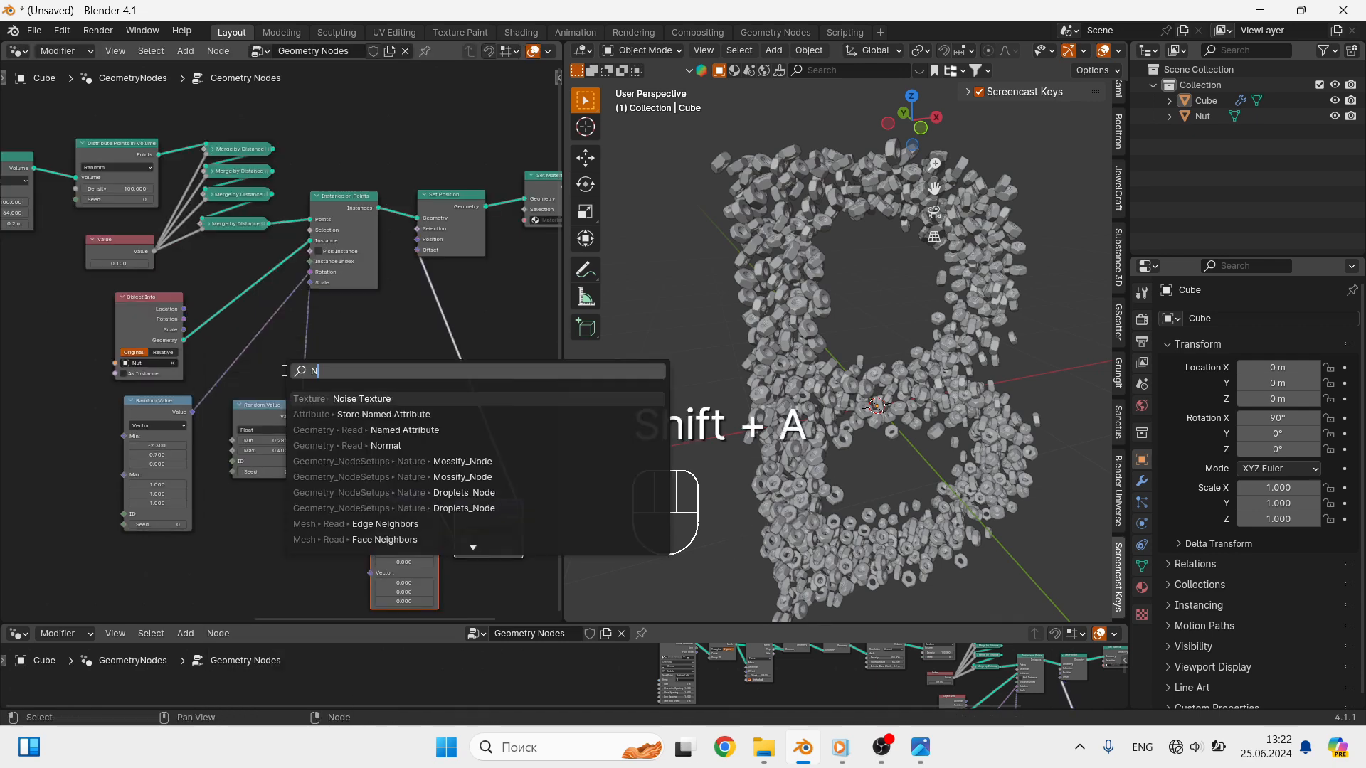
type("O")
left_click(343, 447)
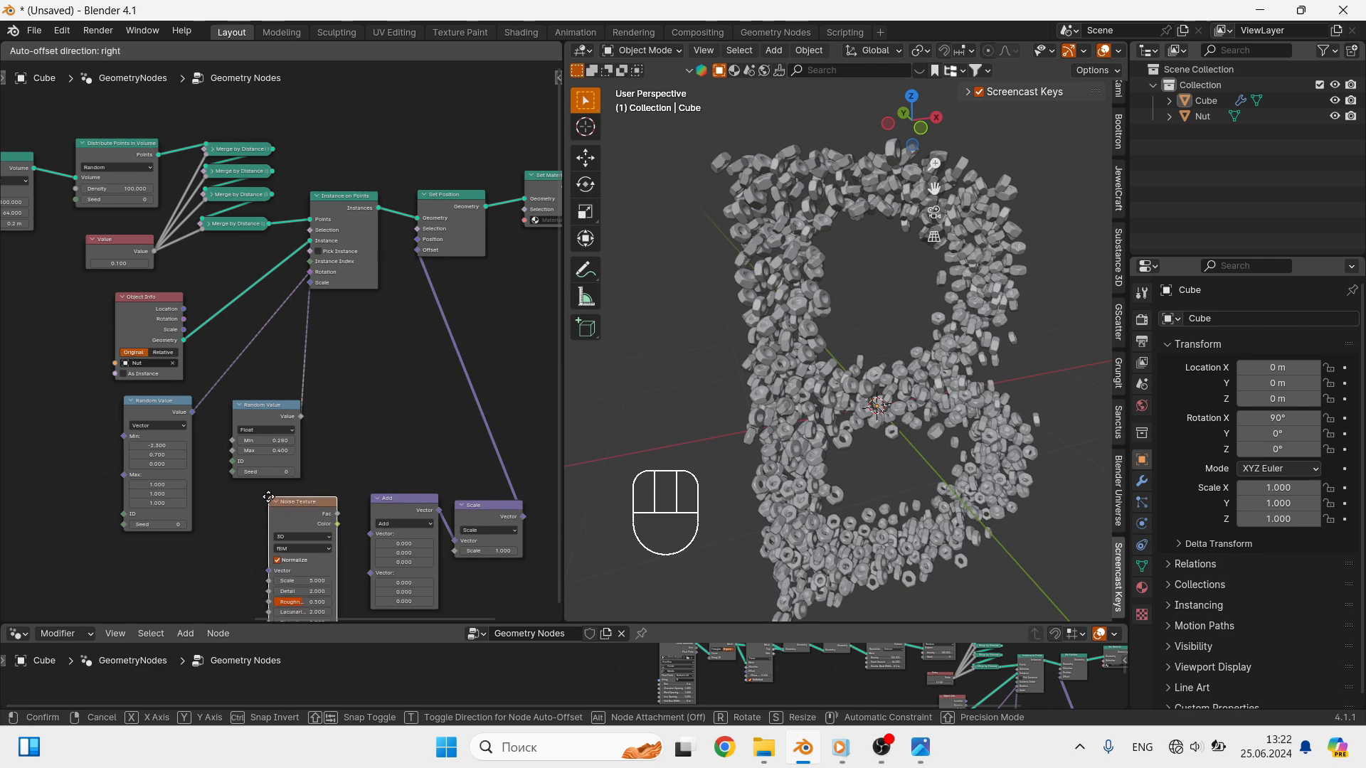
left_click(269, 497)
- Switch the Noise Texture to 4D and link its Color to the first Vector input of the Add node
scroll(334, 552, "up", 3)
middle_click_drag(336, 548, 254, 435, "shift")
left_click(239, 421)
left_click(185, 490)
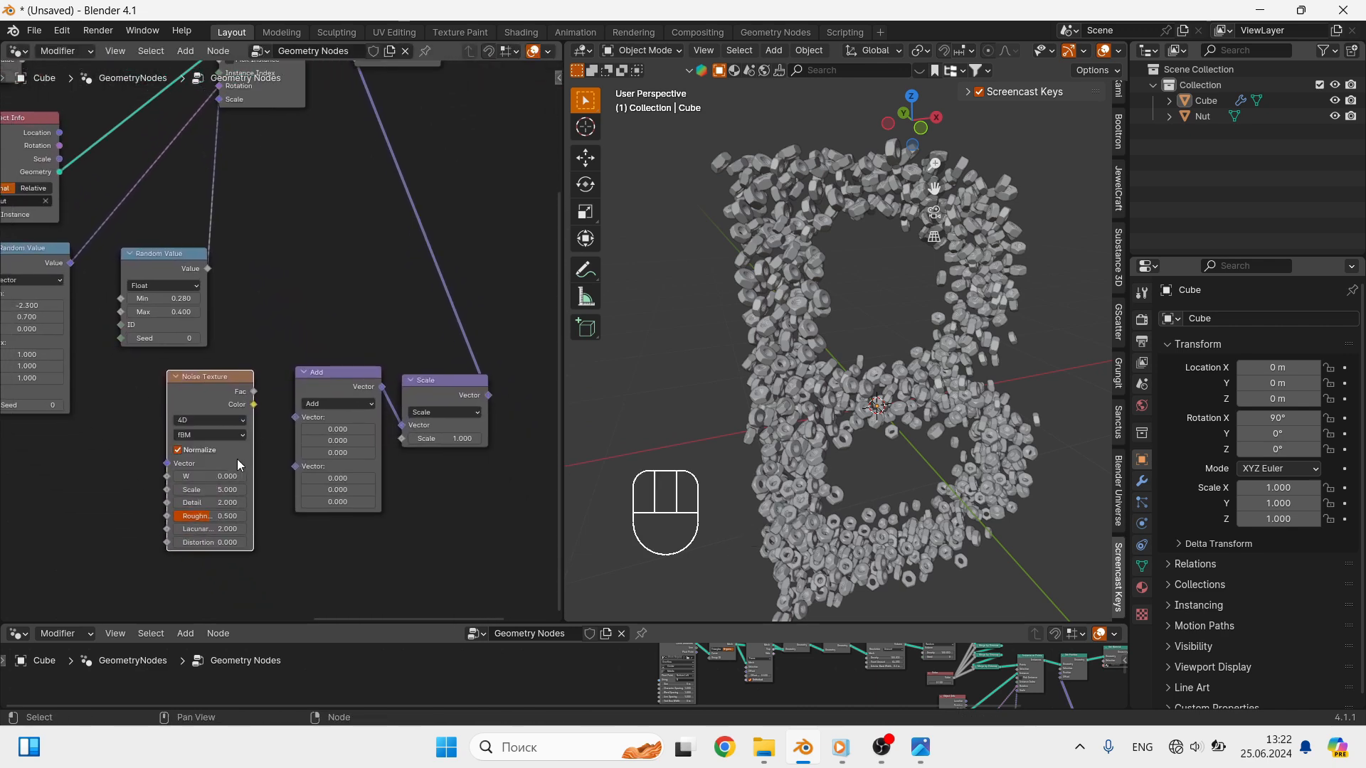
left_click_drag(253, 404, 293, 419)
- Move the Set Material and Group Output nodes away from Set Position to make room for another node
scroll(488, 207, "down", 2)
middle_click_drag(489, 207, 455, 232, "shift")
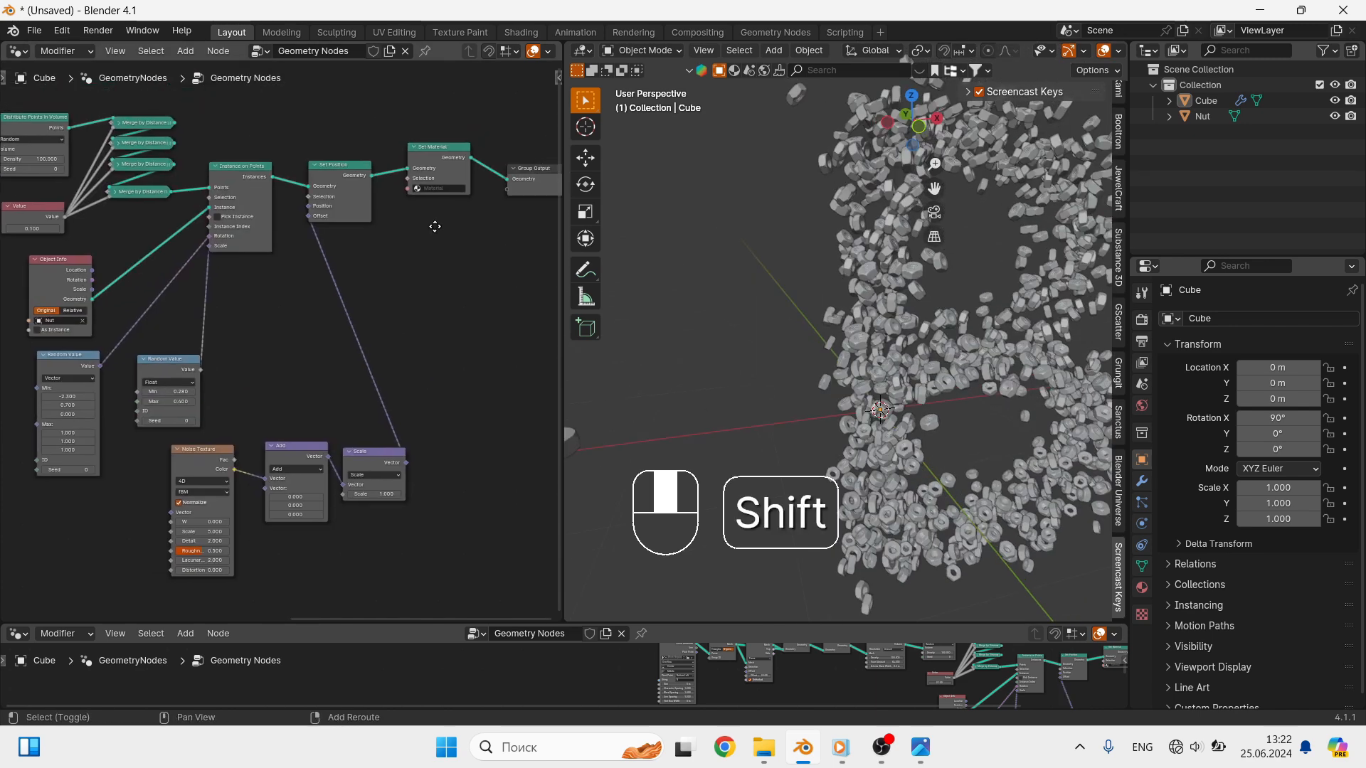
left_click_drag(518, 130, 404, 250)
key("g")
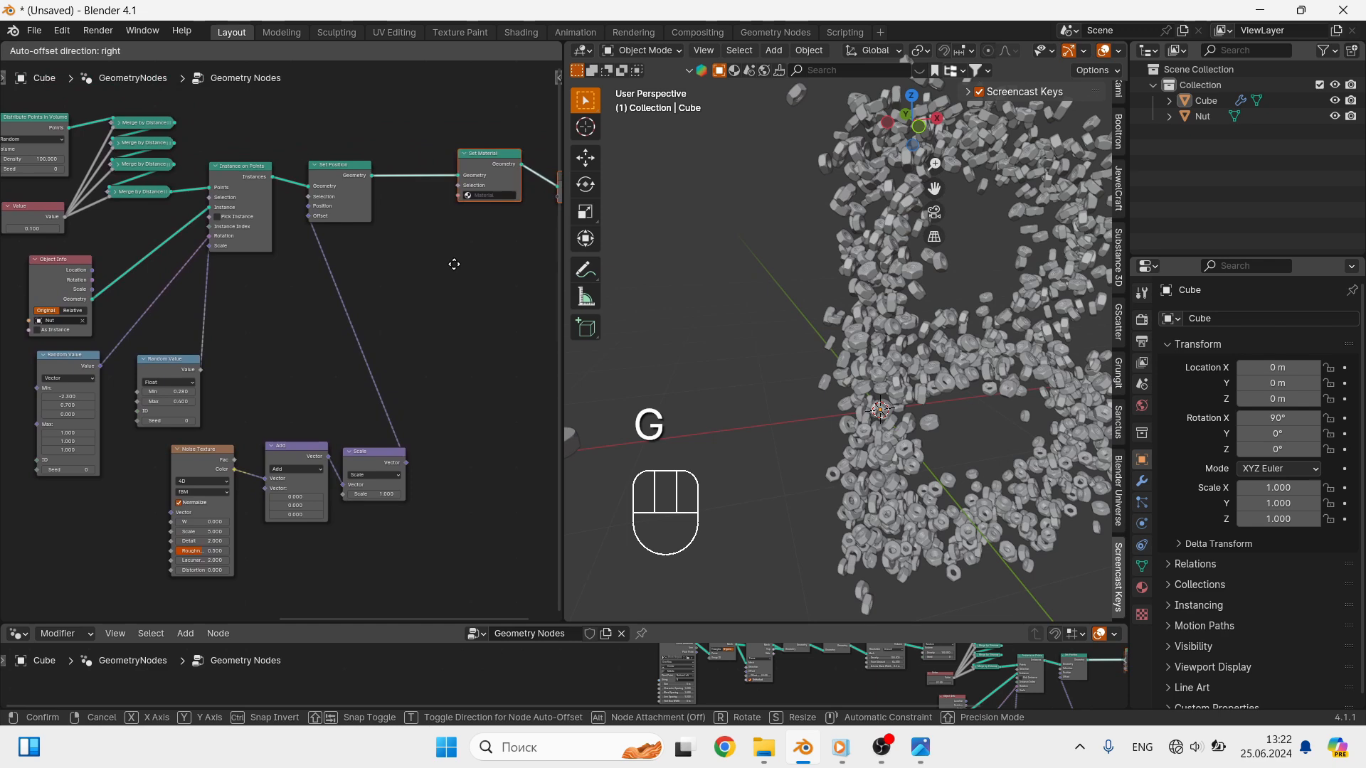
left_click(455, 265)
- Insert a Rotate Instances node between Set Position and Set Material, and turn off its Local Space option
key("shift+a")
left_click(404, 229)
type("R")
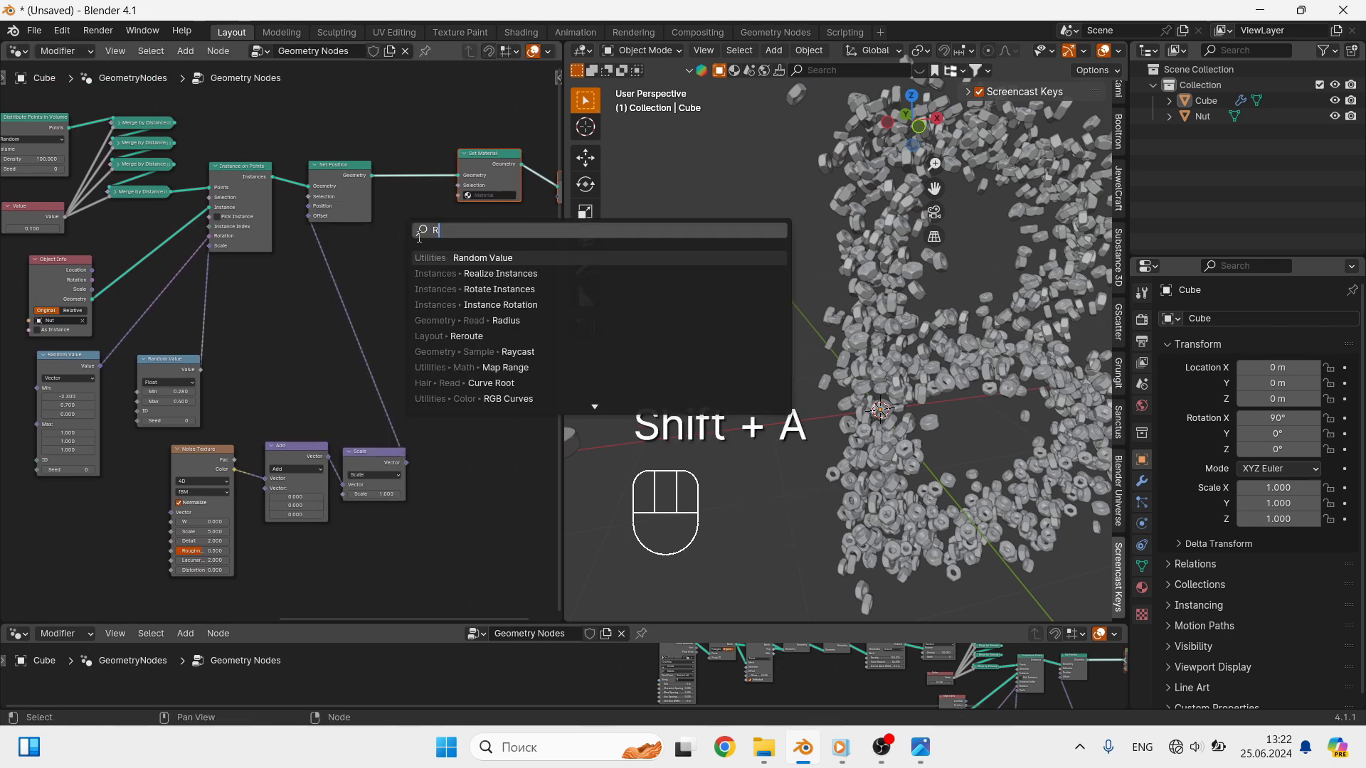
type("OT")
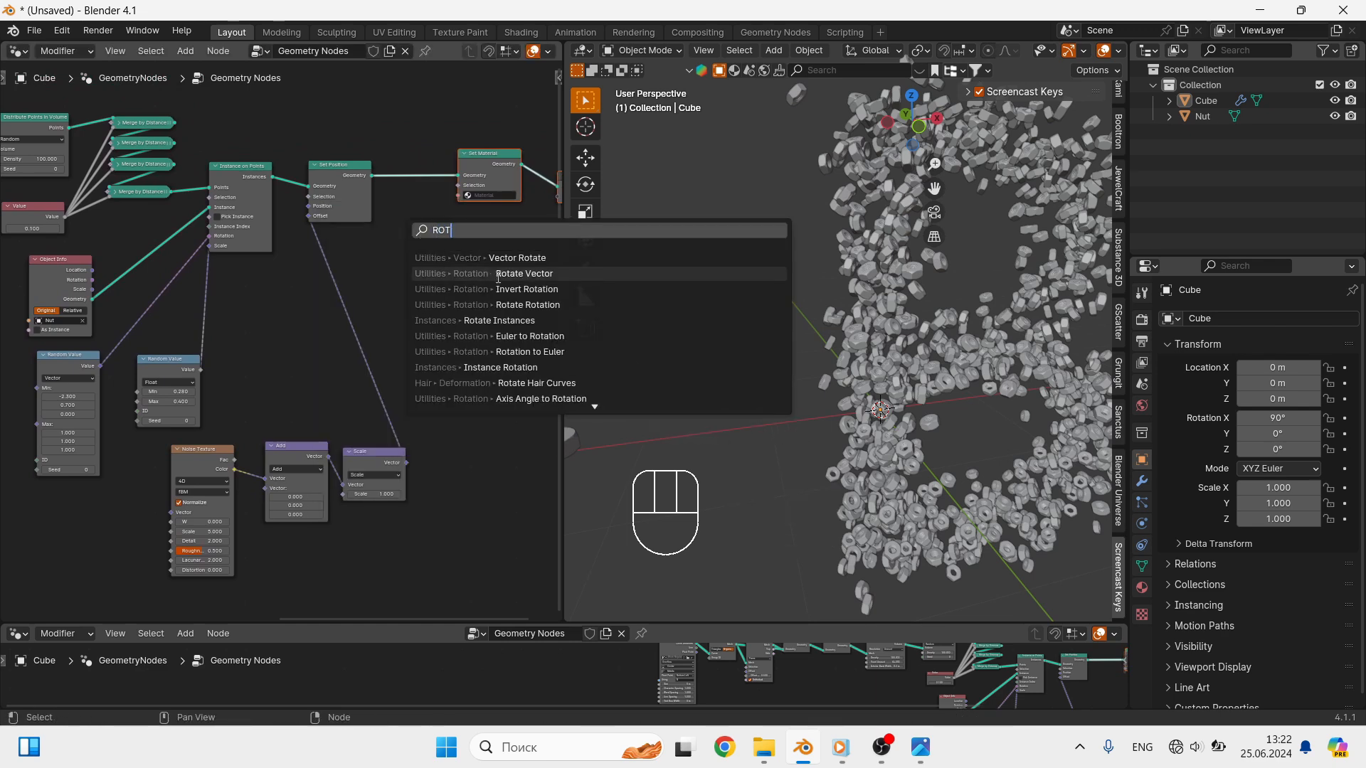
left_click(500, 320)
left_click(430, 289)
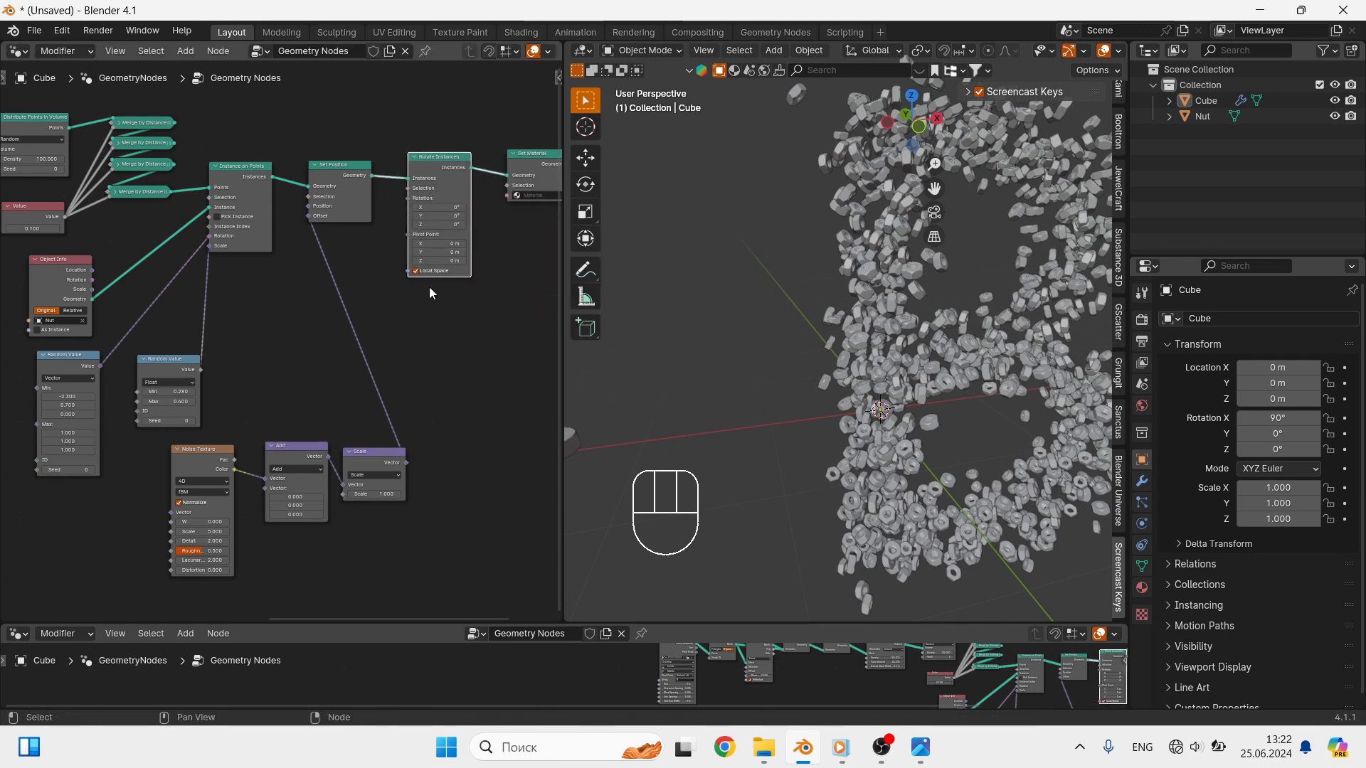
scroll(433, 293, "up", 2)
left_click(417, 270)
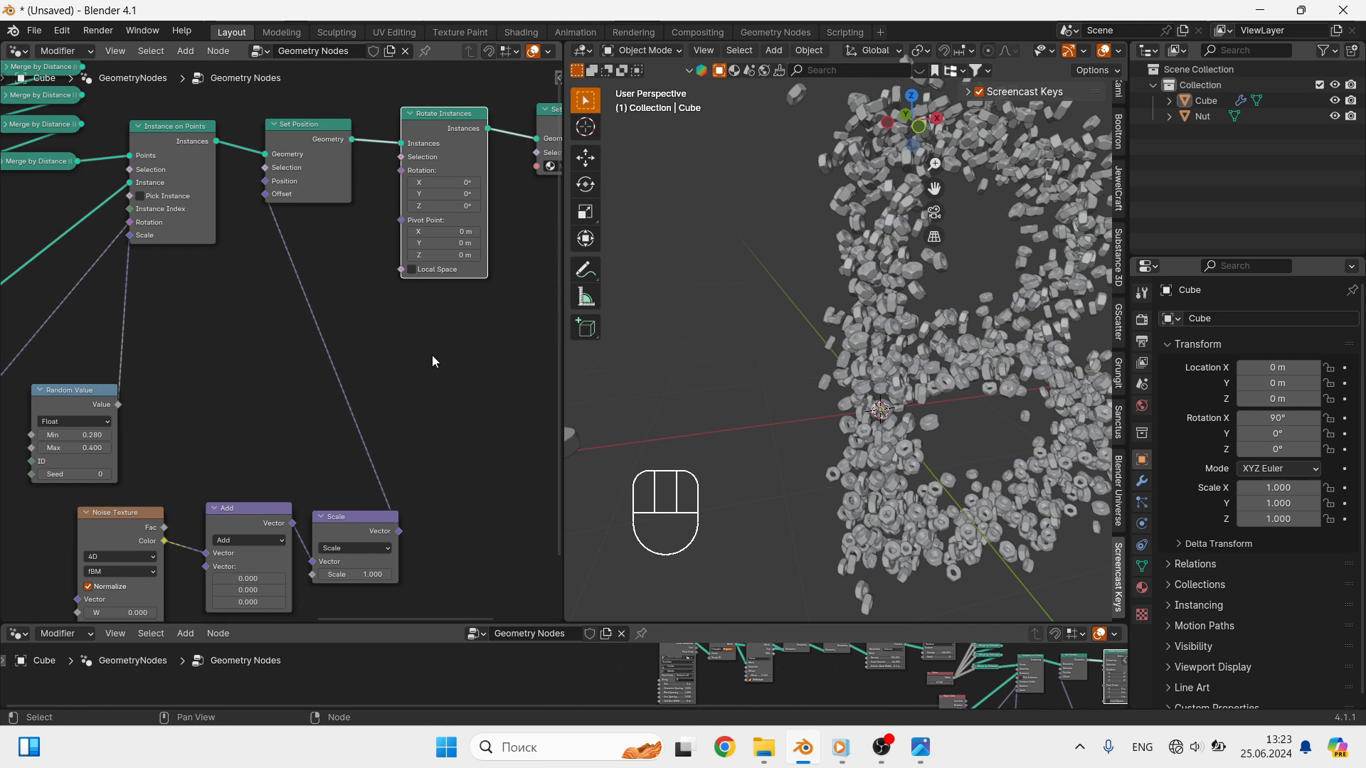
- Add a Random Value node below the Set Position node
key("shift+a")
left_click(336, 363)
type("r")
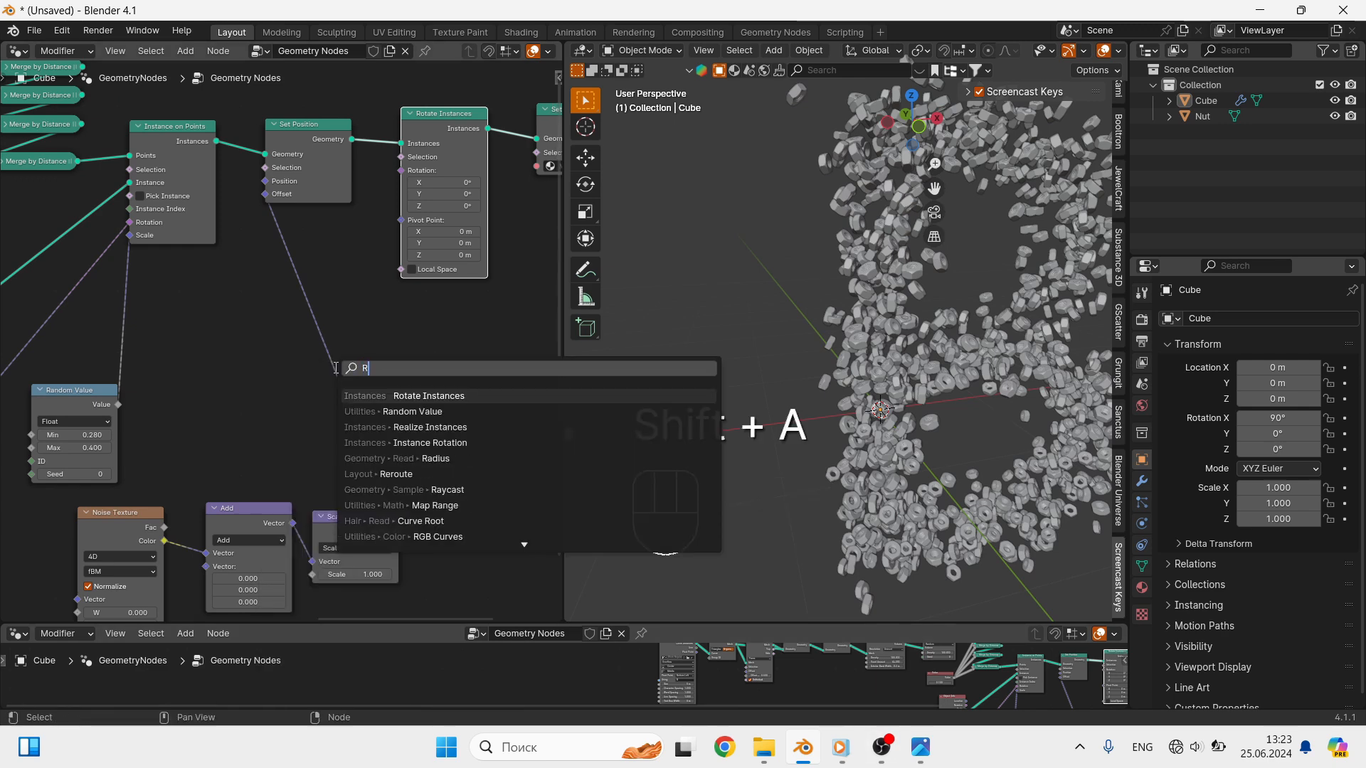
left_click(421, 409)
left_click(219, 301)
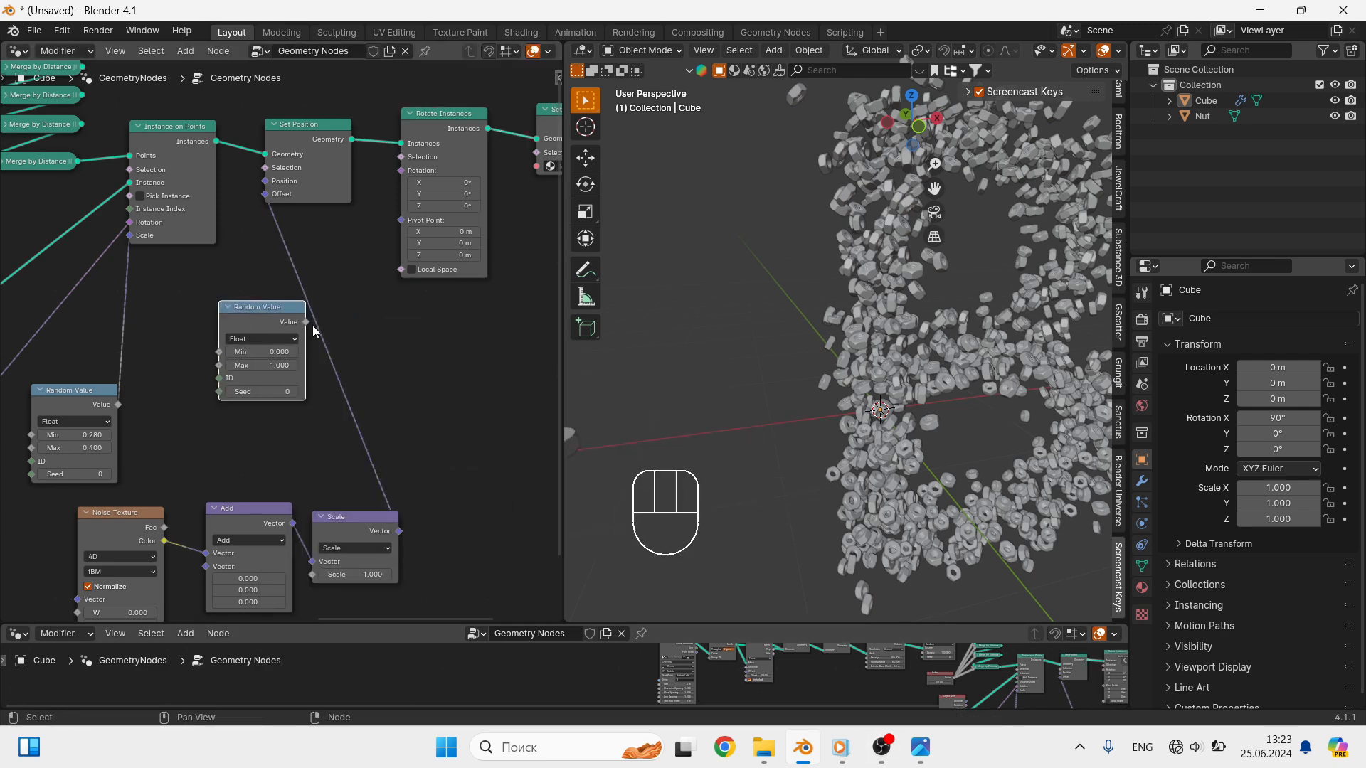
- Link the Random Value output to the Rotation of Rotate Instances and set its Max to 0
left_click_drag(308, 322, 396, 173)
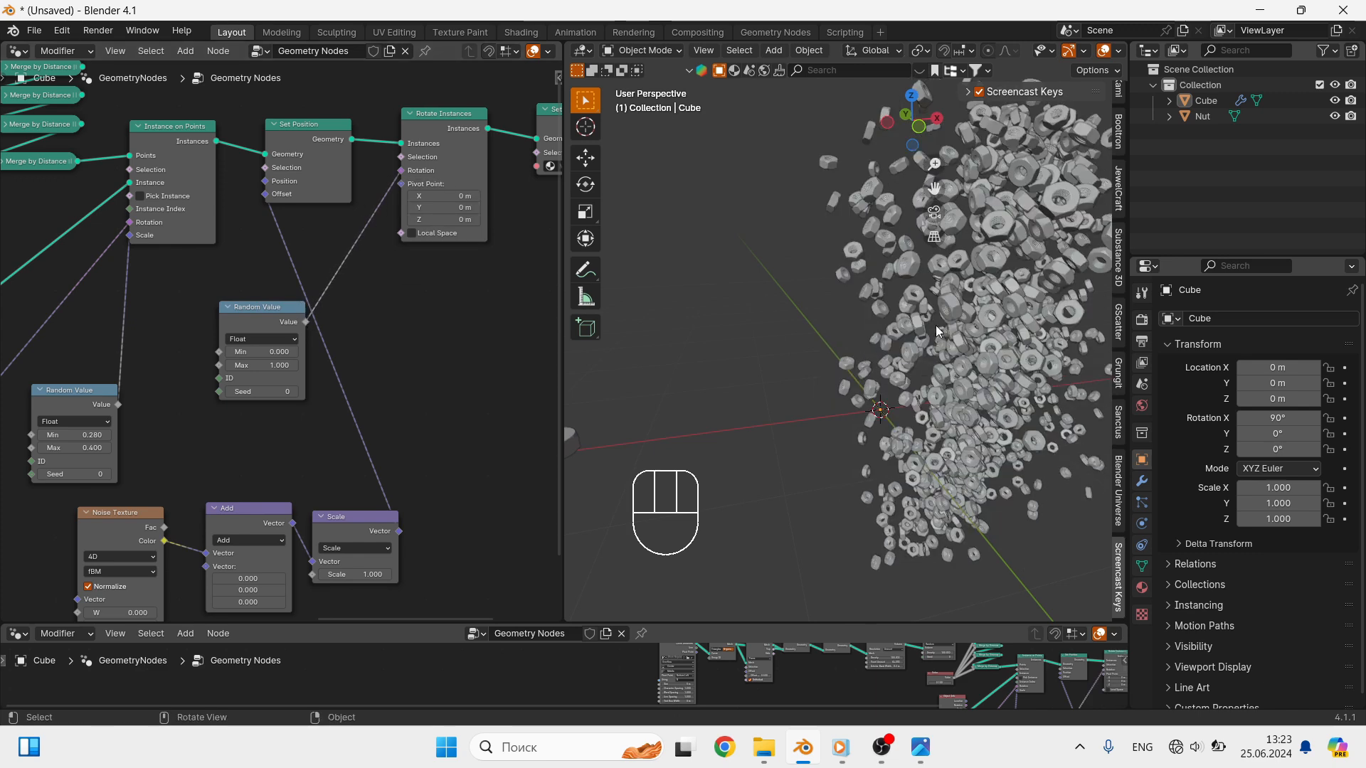
mouse_move(957, 353)
middle_mouse_down()
mouse_move(972, 356)
mouse_move(934, 348)
mouse_move(951, 359)
middle_mouse_up()
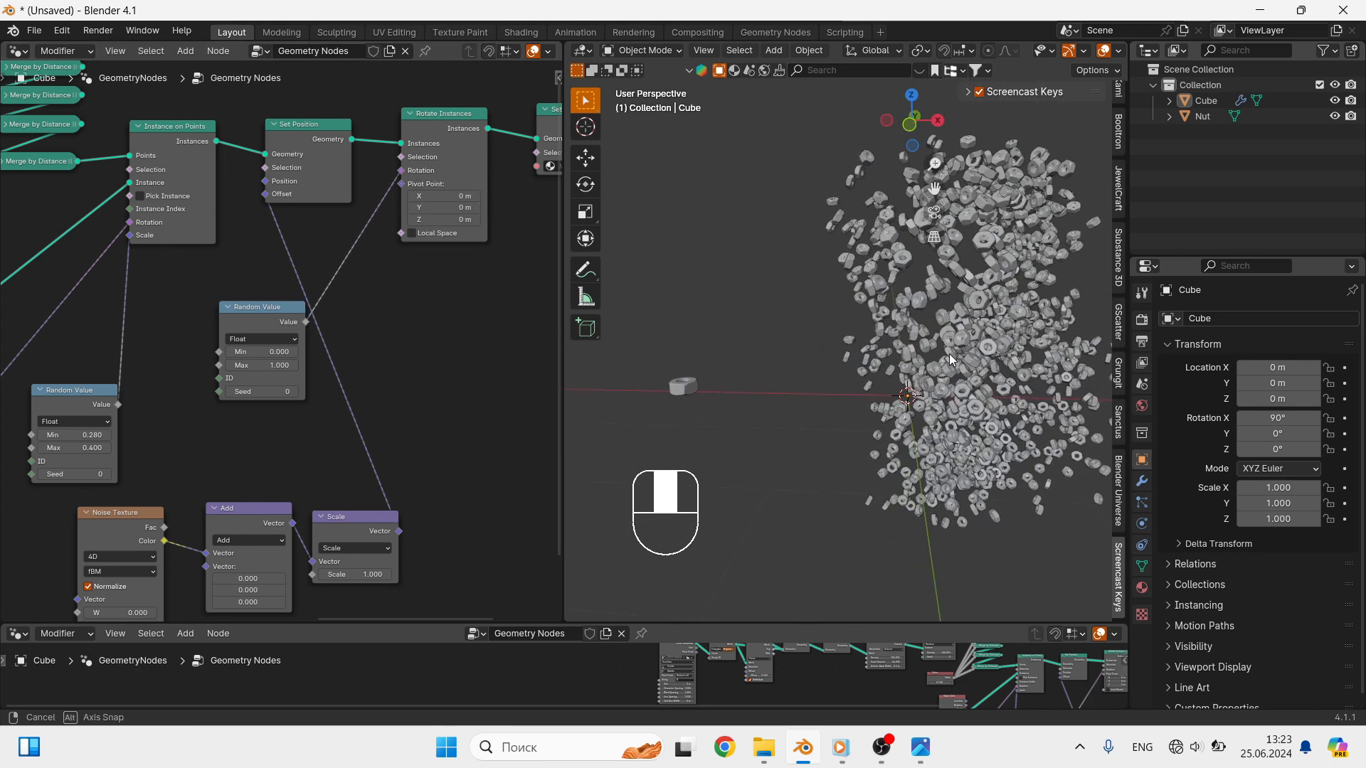
left_click(277, 366)
type("0")
key("Return")
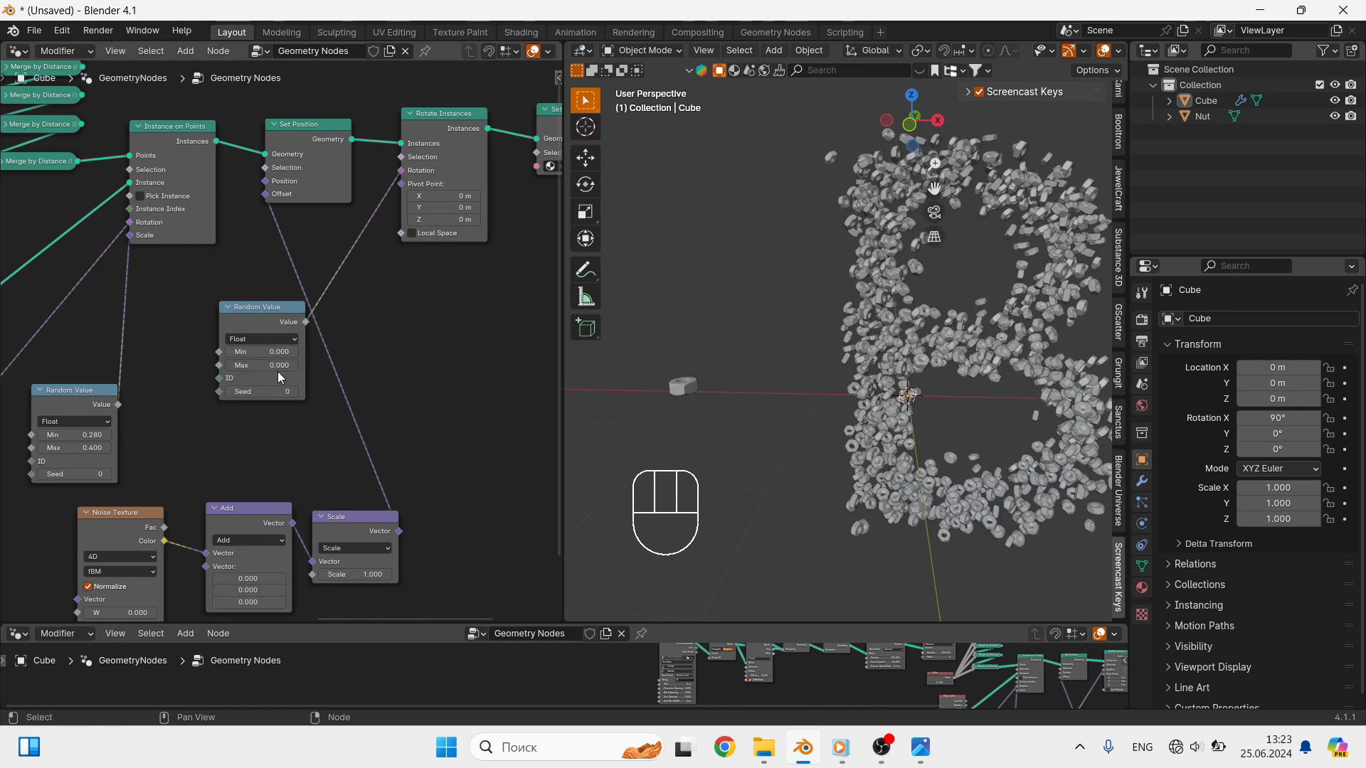
- Set the Scale value of the vector Scale node feeding the Set Position Offset to 0
left_click(372, 574)
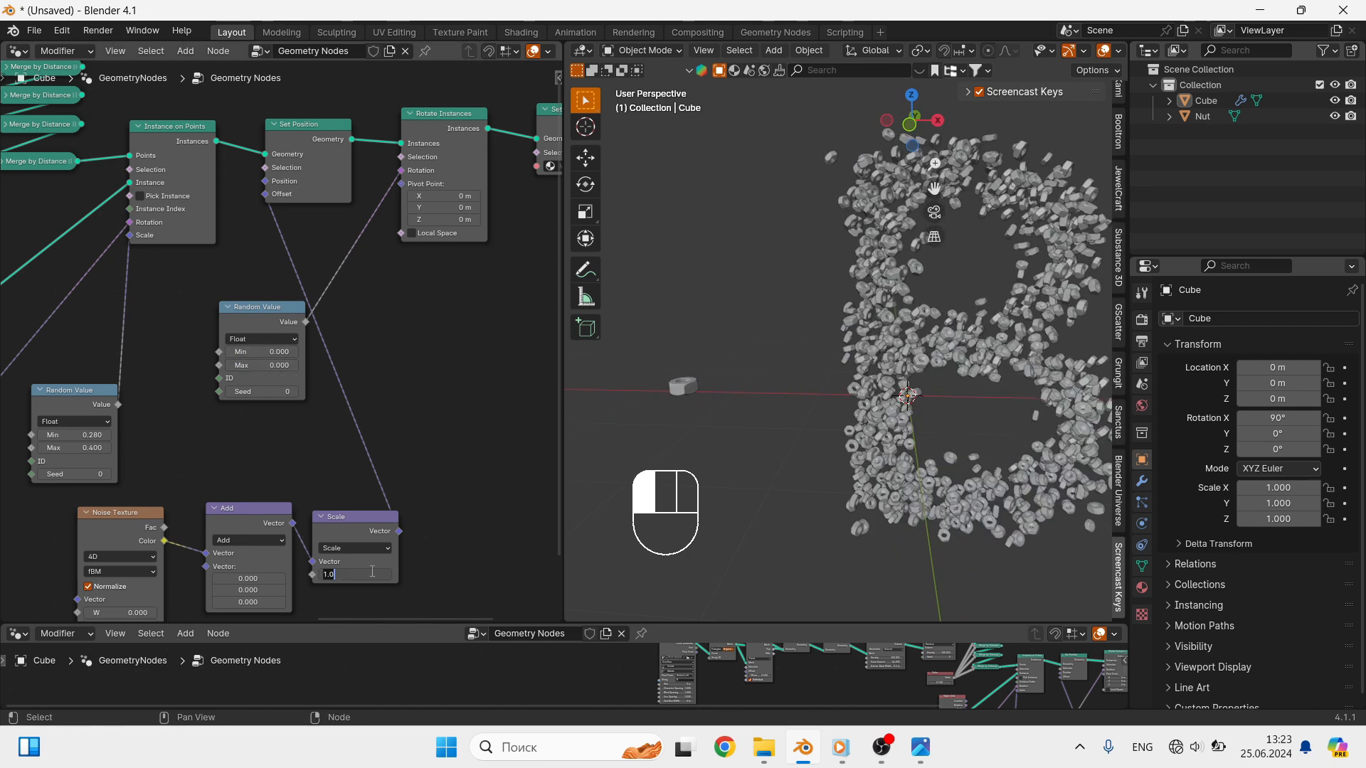
key("Return")
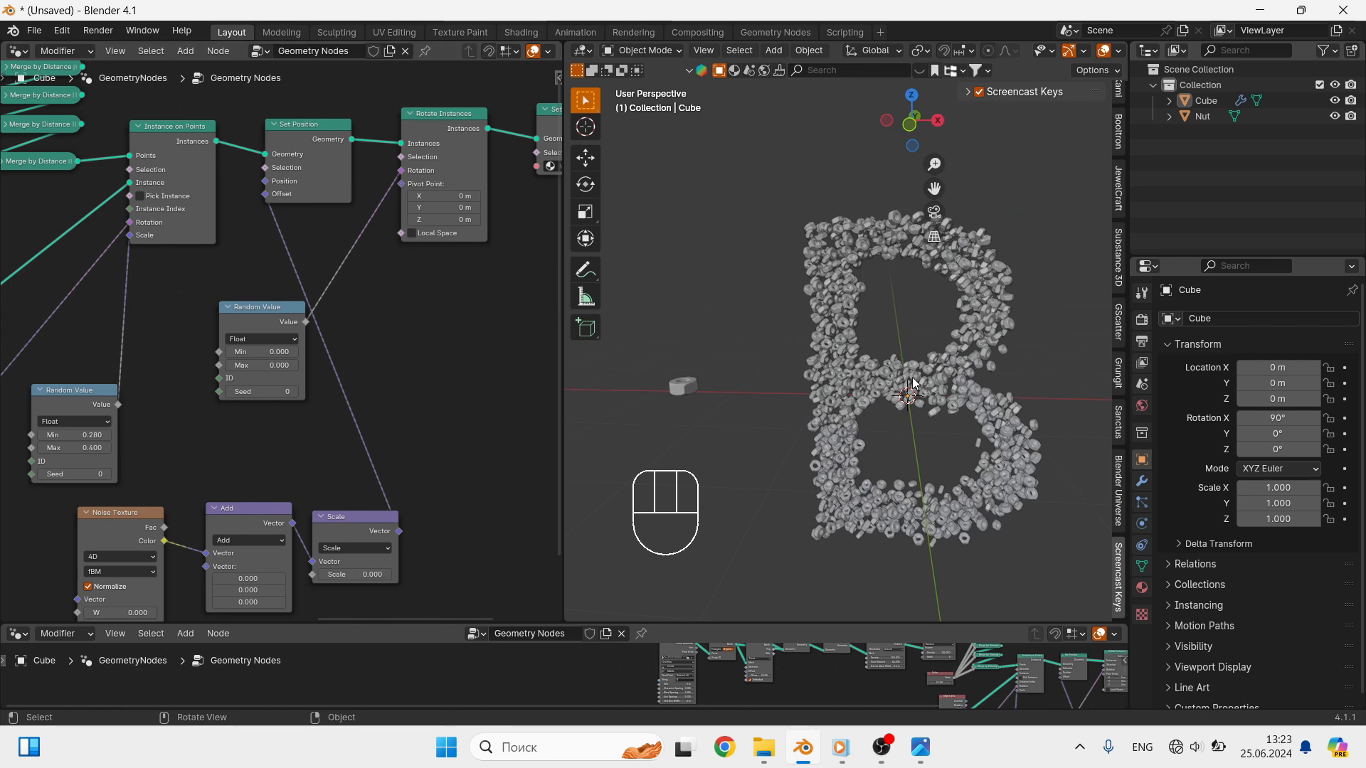
middle_click_drag(914, 384, 838, 448)
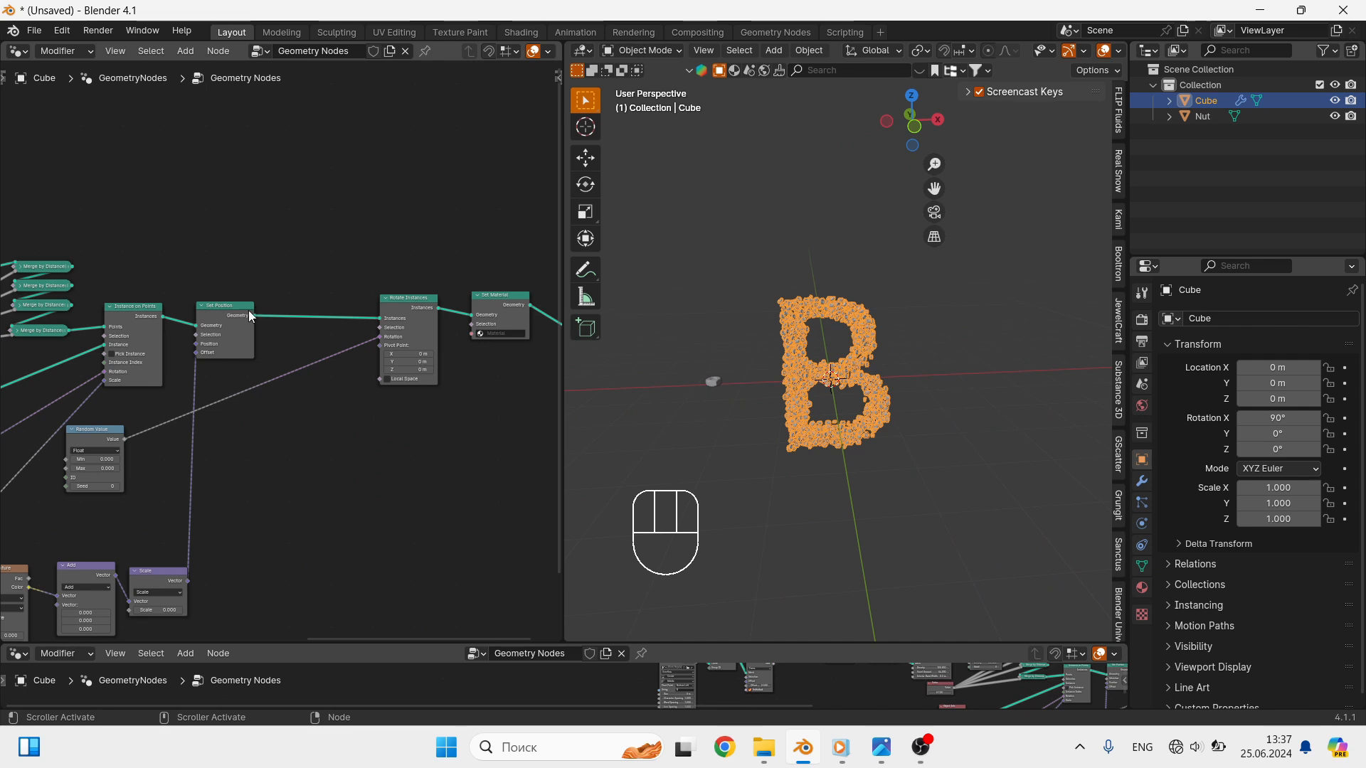
scroll(249, 310, "up", 1)
scroll(228, 301, "up", 1)
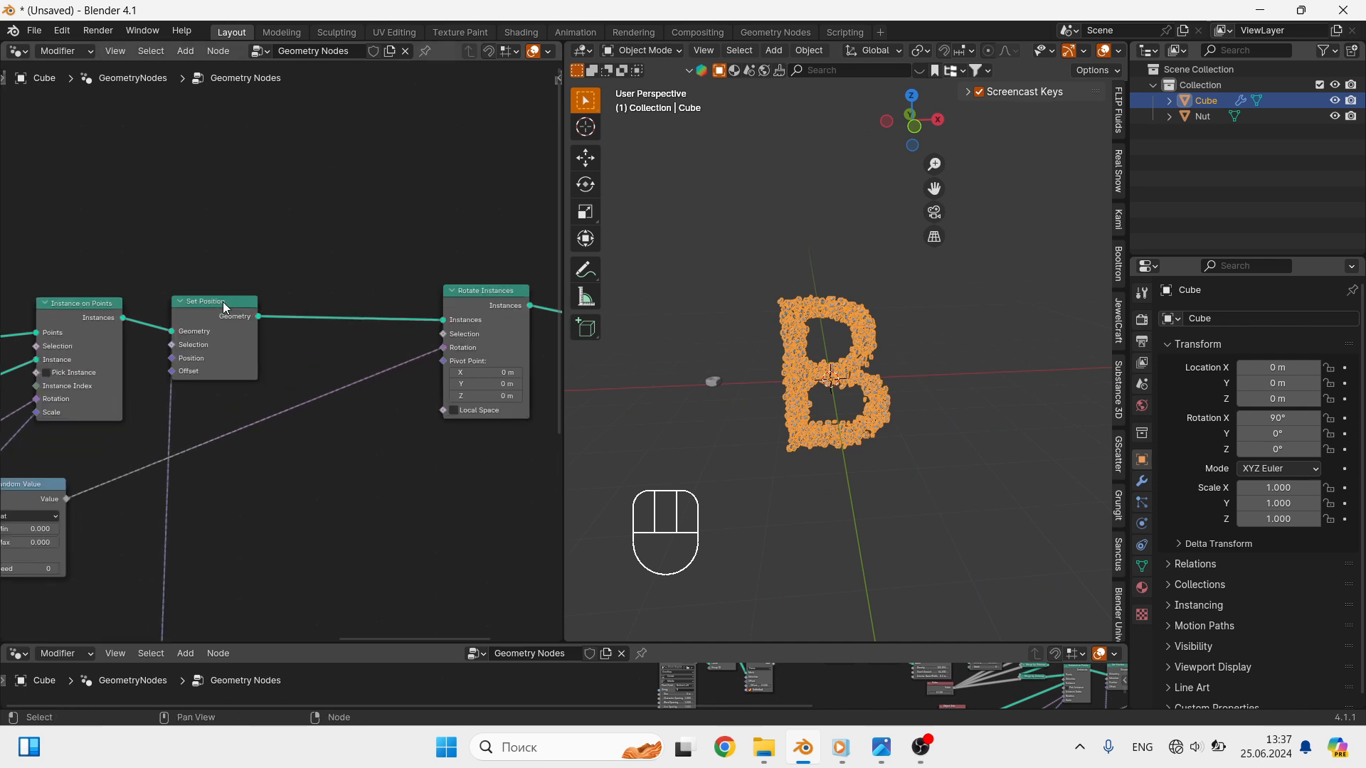
- Duplicate the Set Position node and insert the copy between Set Position and Rotate Instances
left_click(223, 302)
key("shift+d")
left_click(395, 313)
- Add a Combine XYZ node and link its Vector to the Offset of the second Set Position node
key("shift+a")
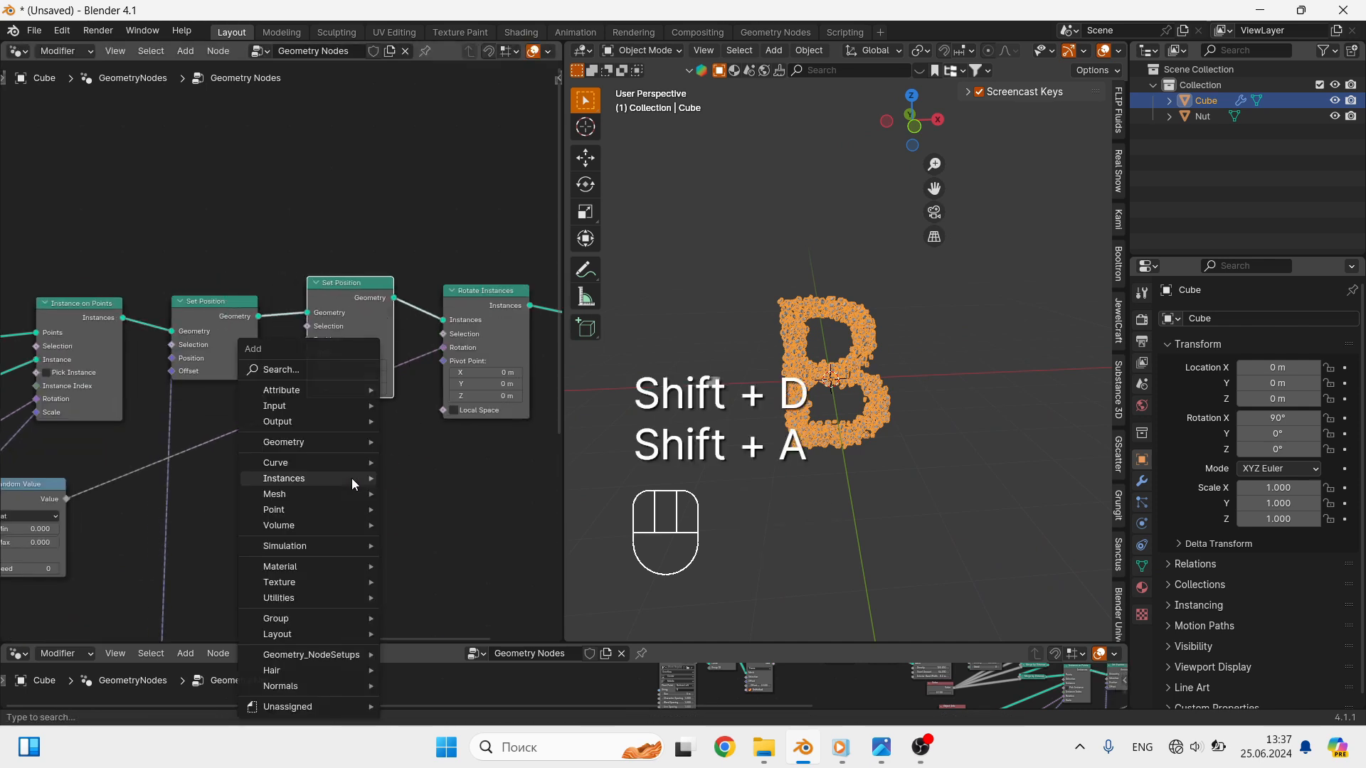
left_click(309, 367)
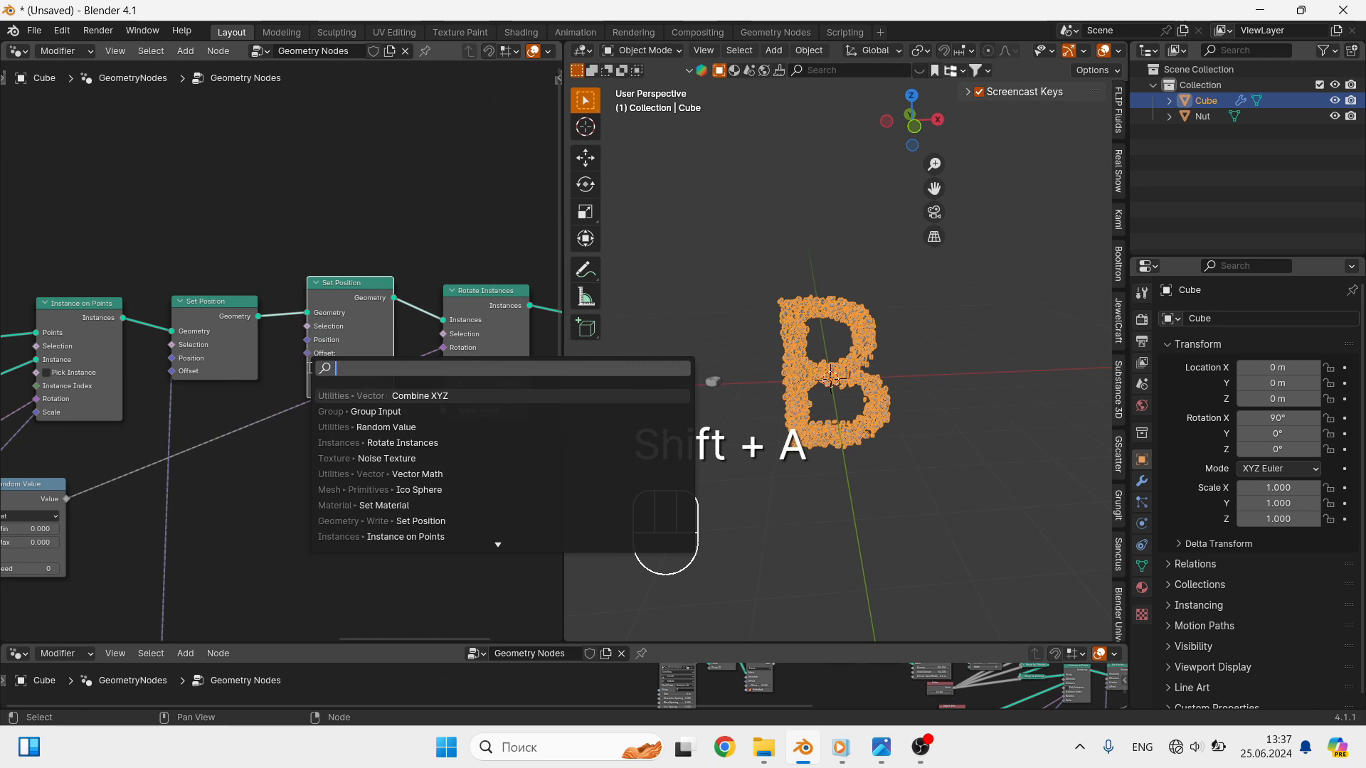
left_click(400, 396)
left_click(337, 484)
left_click_drag(363, 491, 307, 354)
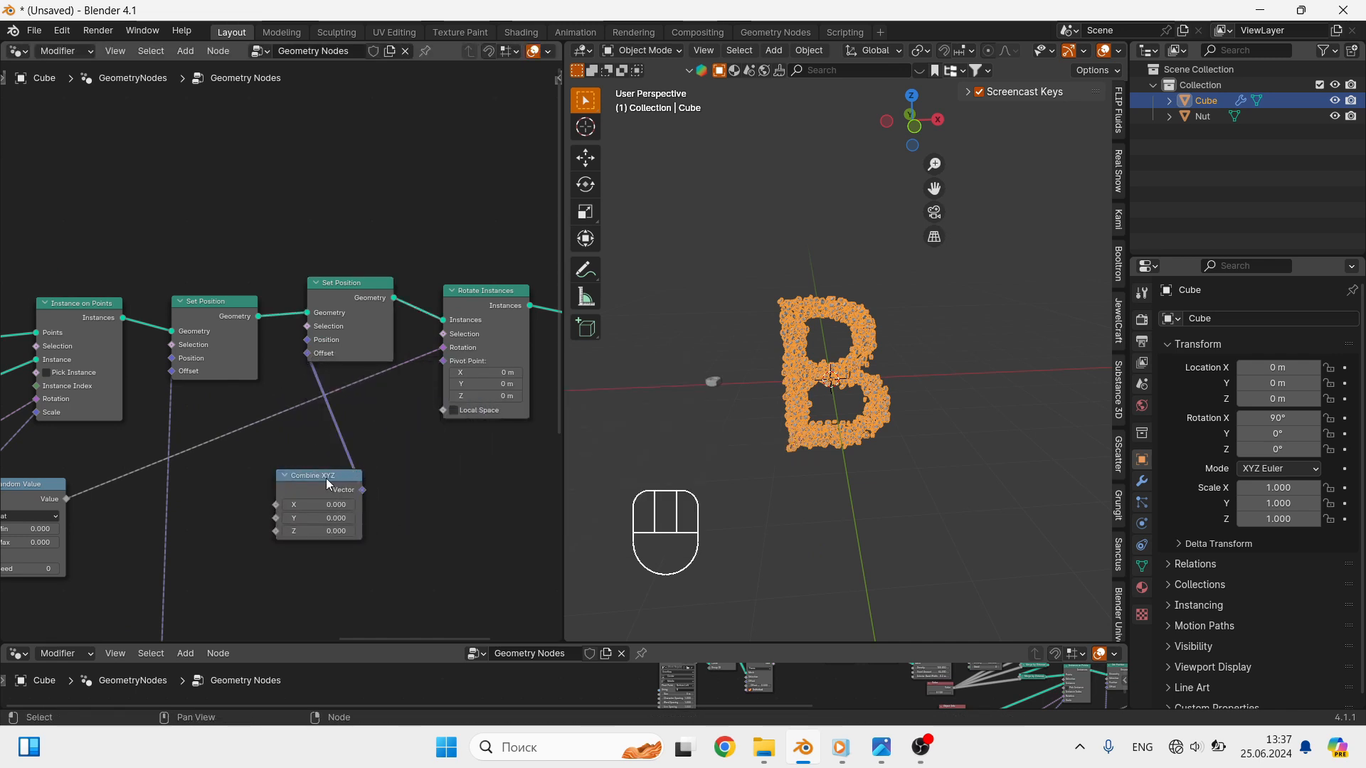
- Duplicate the Random Value node and link the copy's Value to the X and Y inputs of Combine XYZ
left_click(39, 483)
key("shift+d")
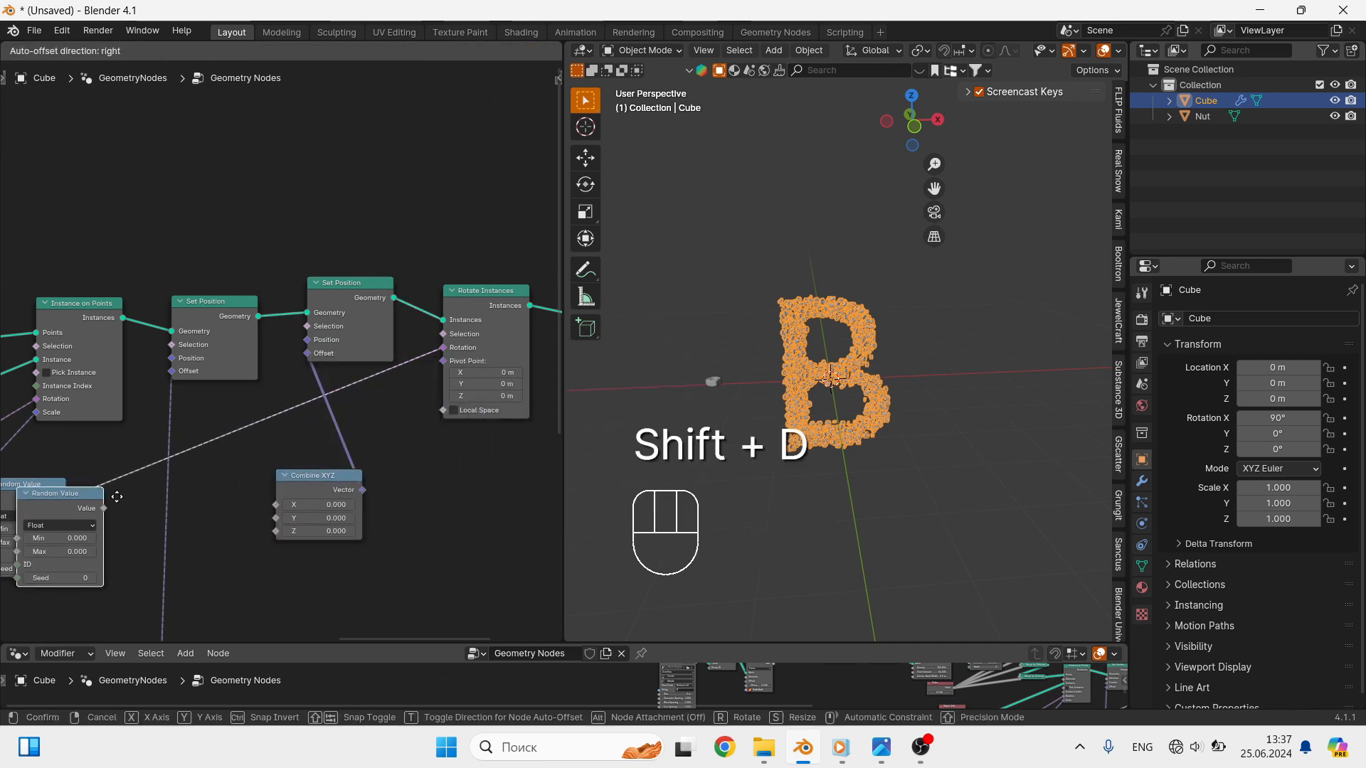
left_click(275, 542)
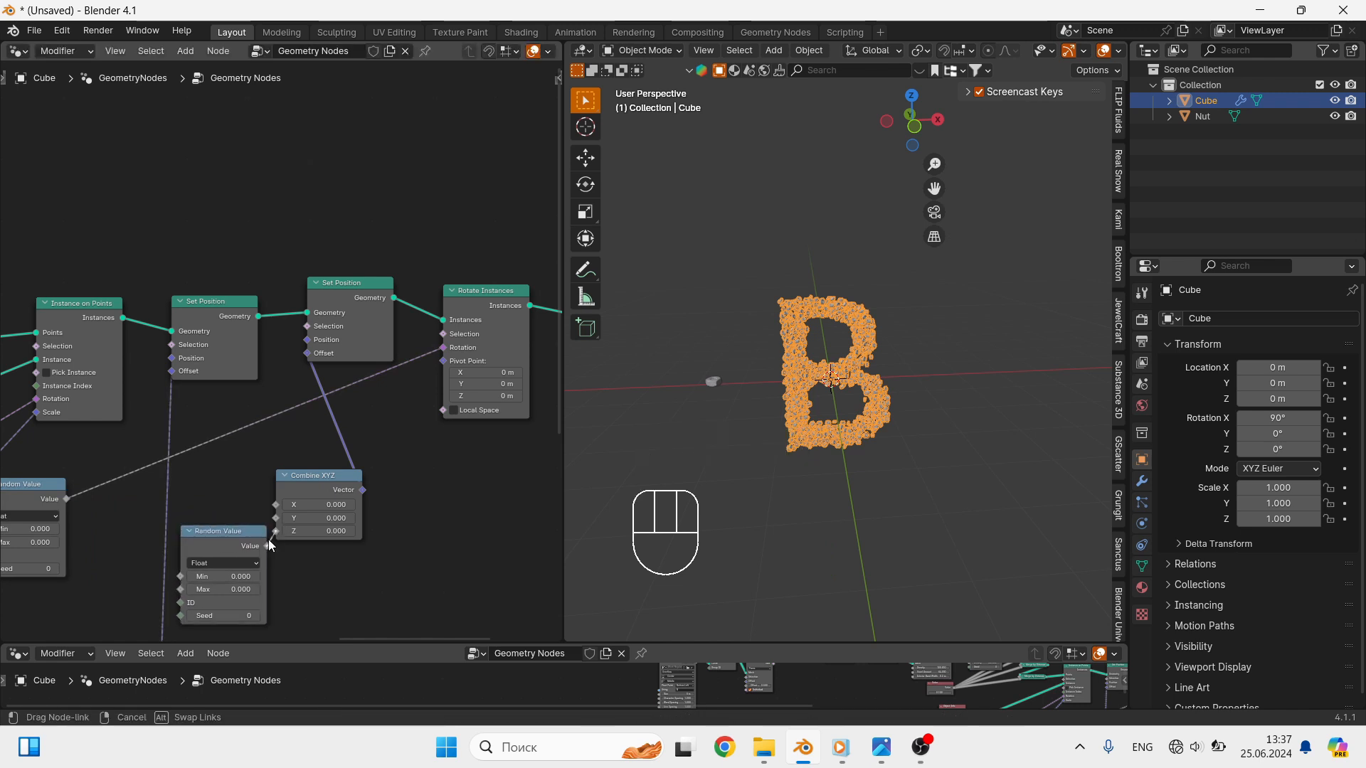
left_click_drag(268, 542, 348, 497)
- Try a Max of 3.4 on the duplicated Random Value node, and return it to 0
left_click_drag(227, 590, 303, 547)
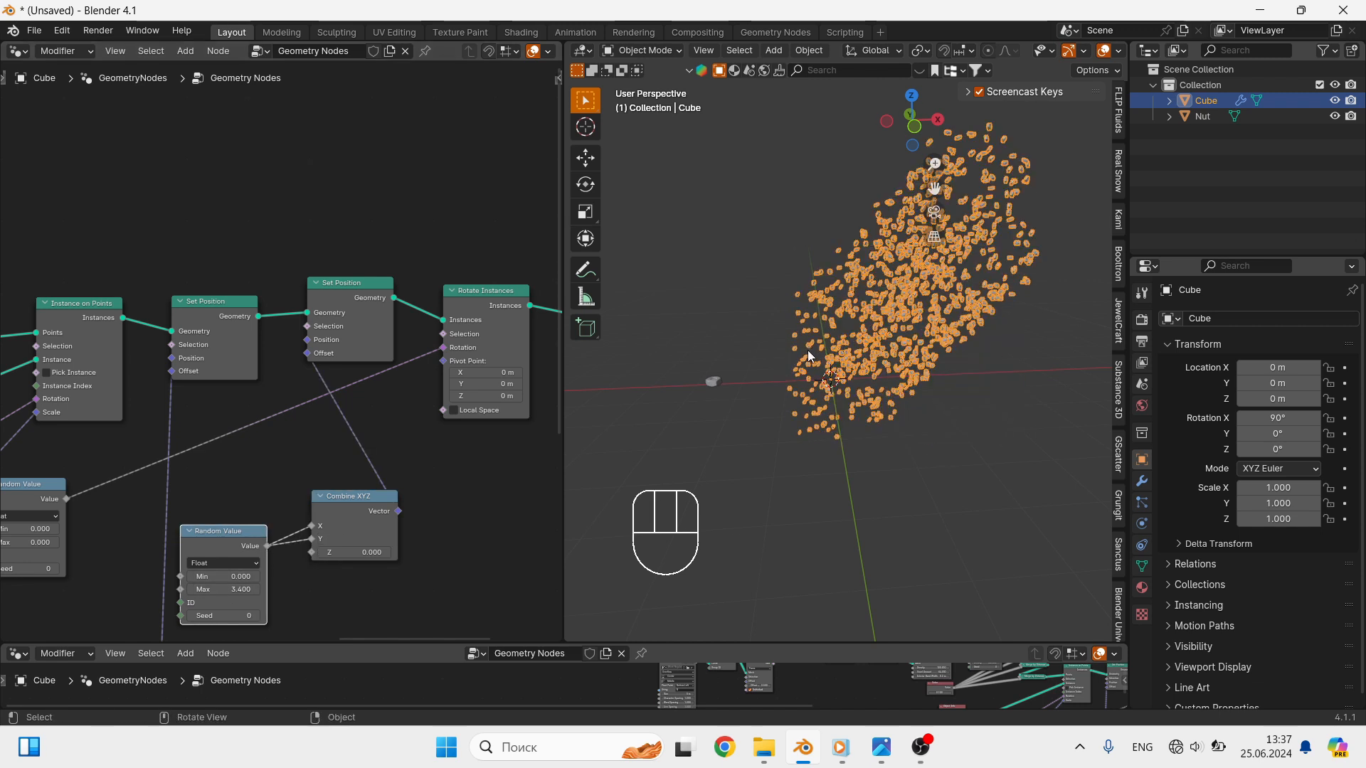
middle_click_drag(808, 350, 917, 271)
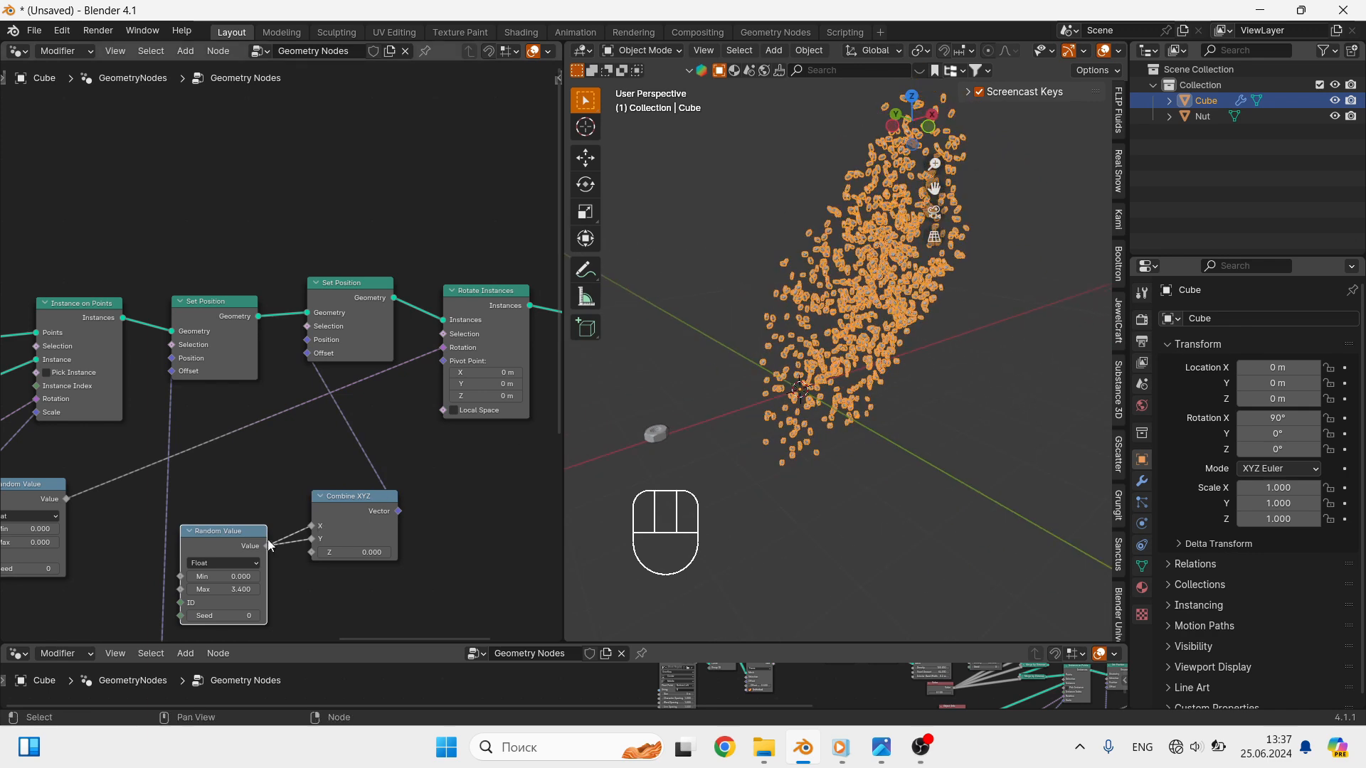
left_click(232, 590)
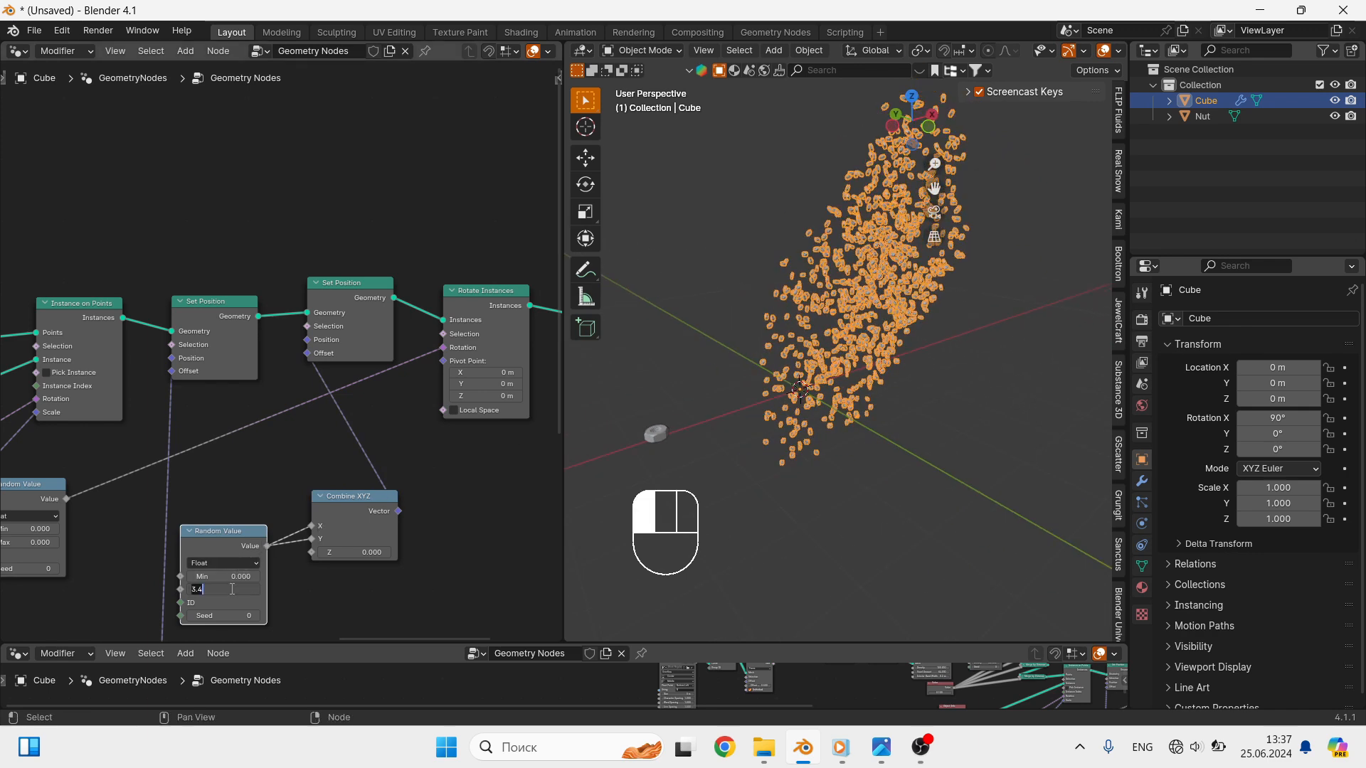
type("0")
key("Return")
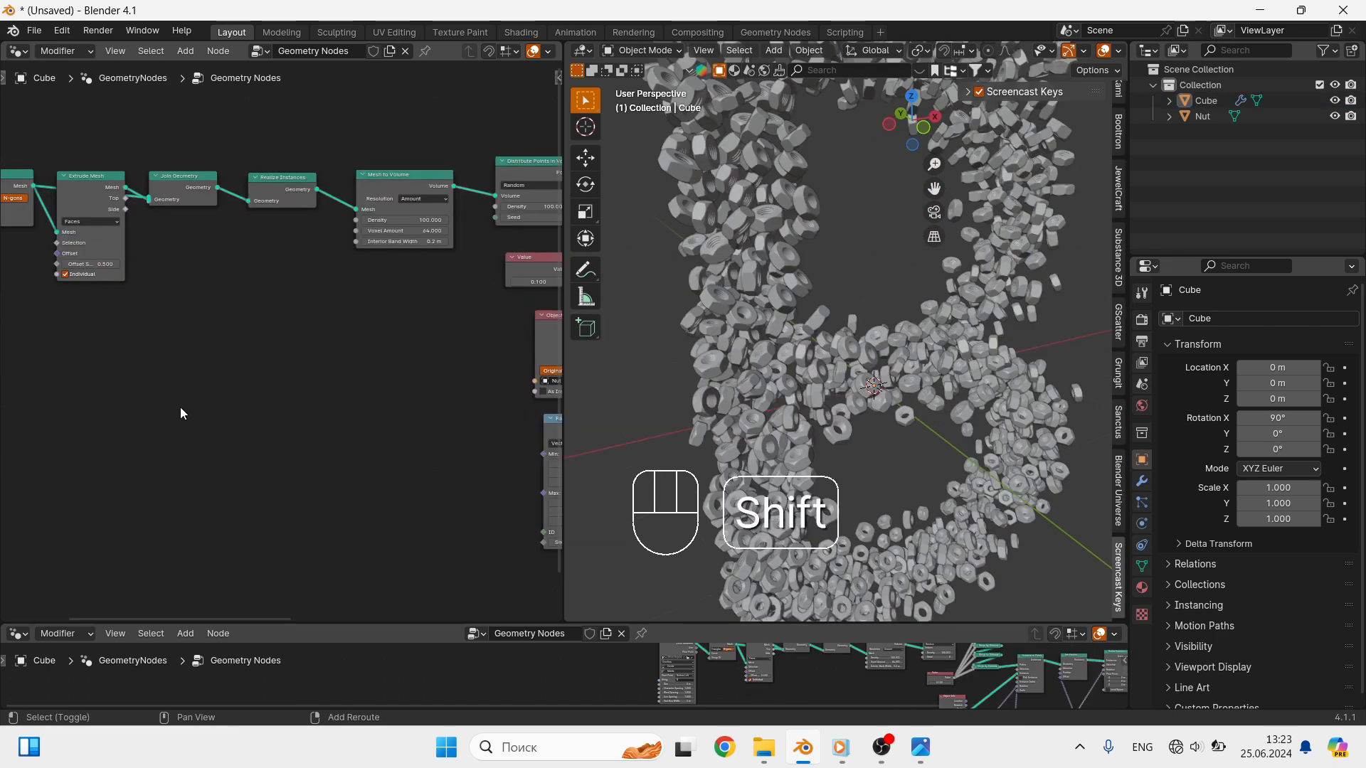
- Add a Group Input node and link its Geometry to the Join Geometry node after Extrude Mesh
key("shift+a")
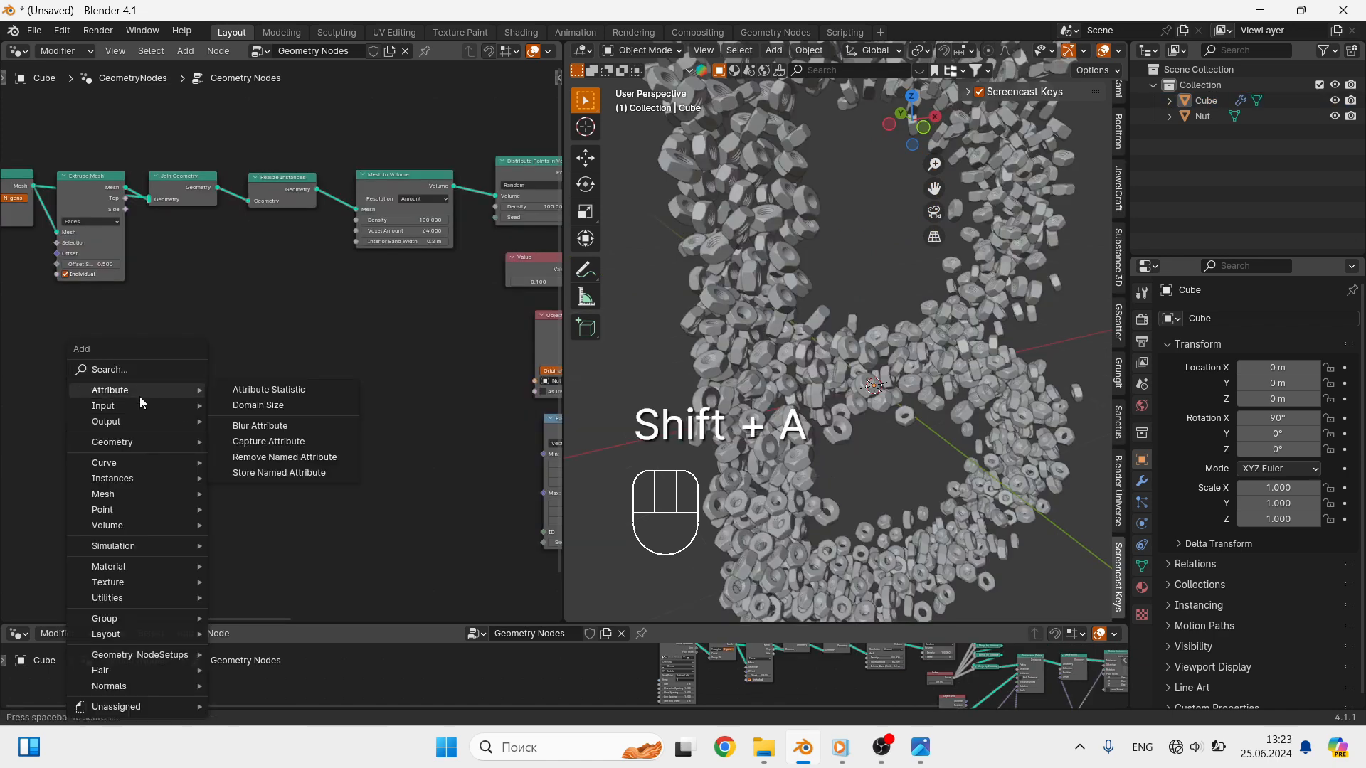
left_click(144, 369)
type("GR")
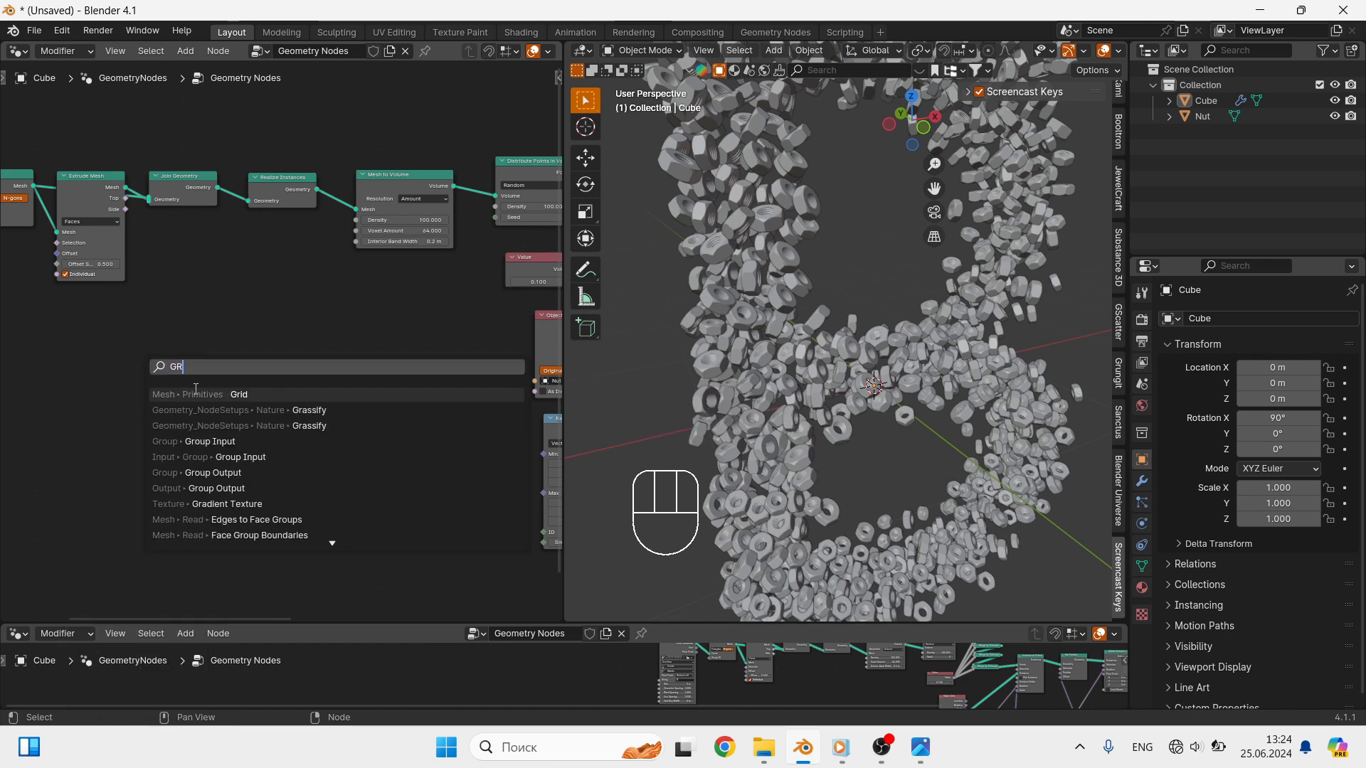
left_click(241, 443)
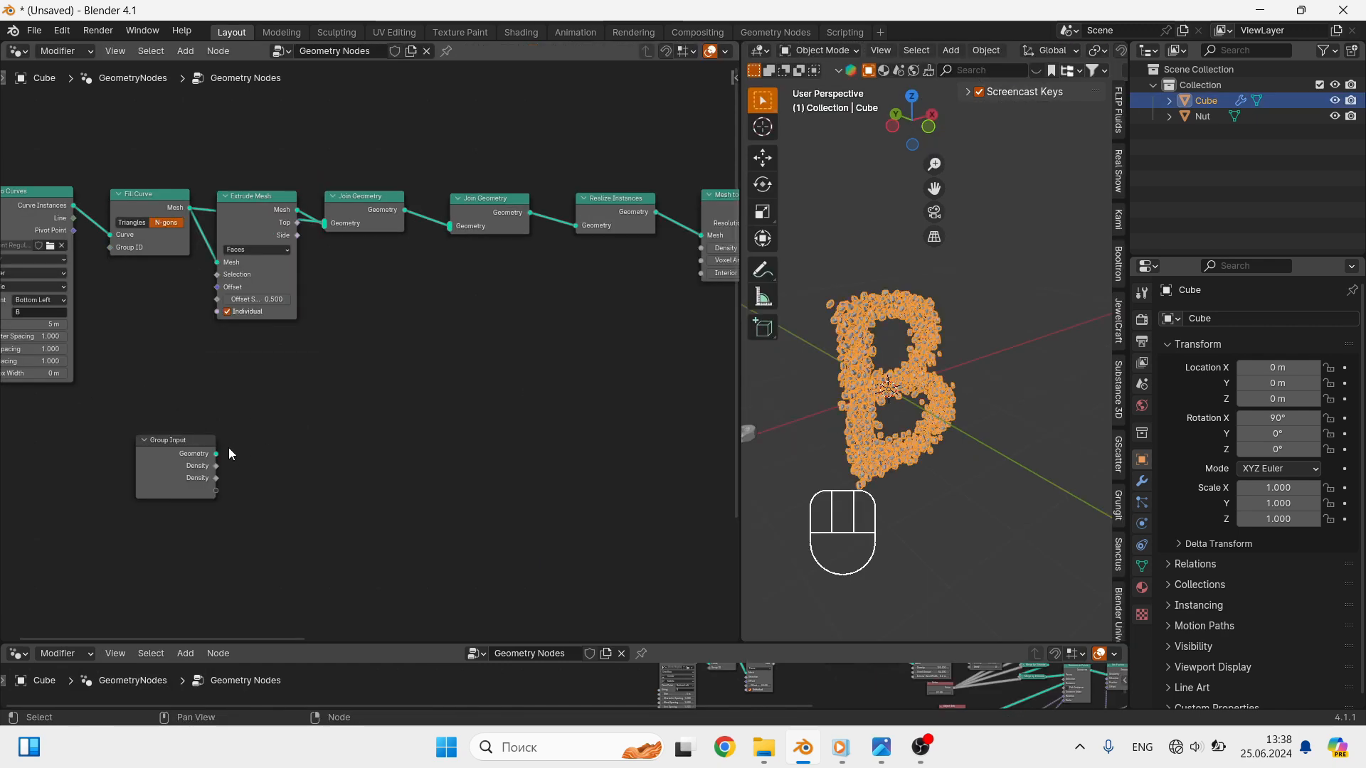
left_click_drag(218, 459, 324, 226)
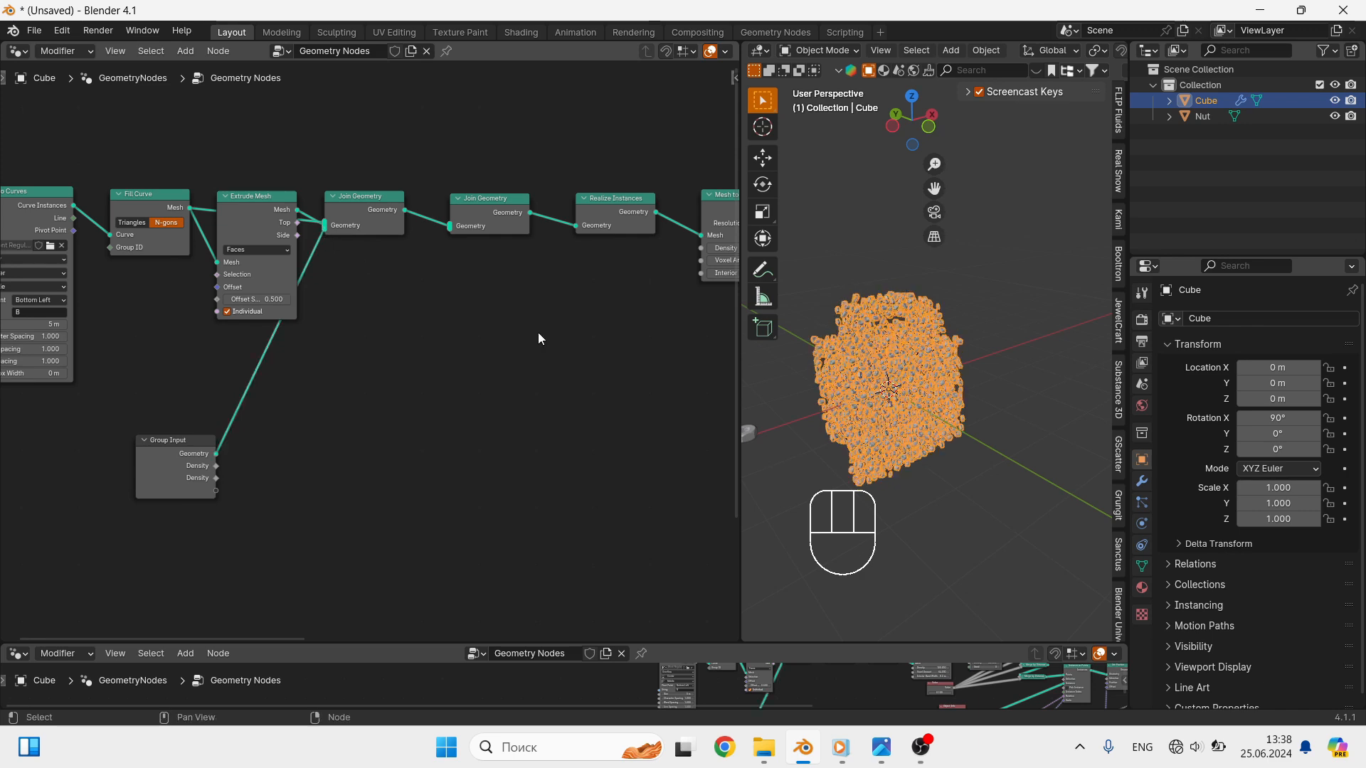
- Delete all faces of the cube mesh except the bottom one and return to Object Mode
scroll(898, 376, "up", 2)
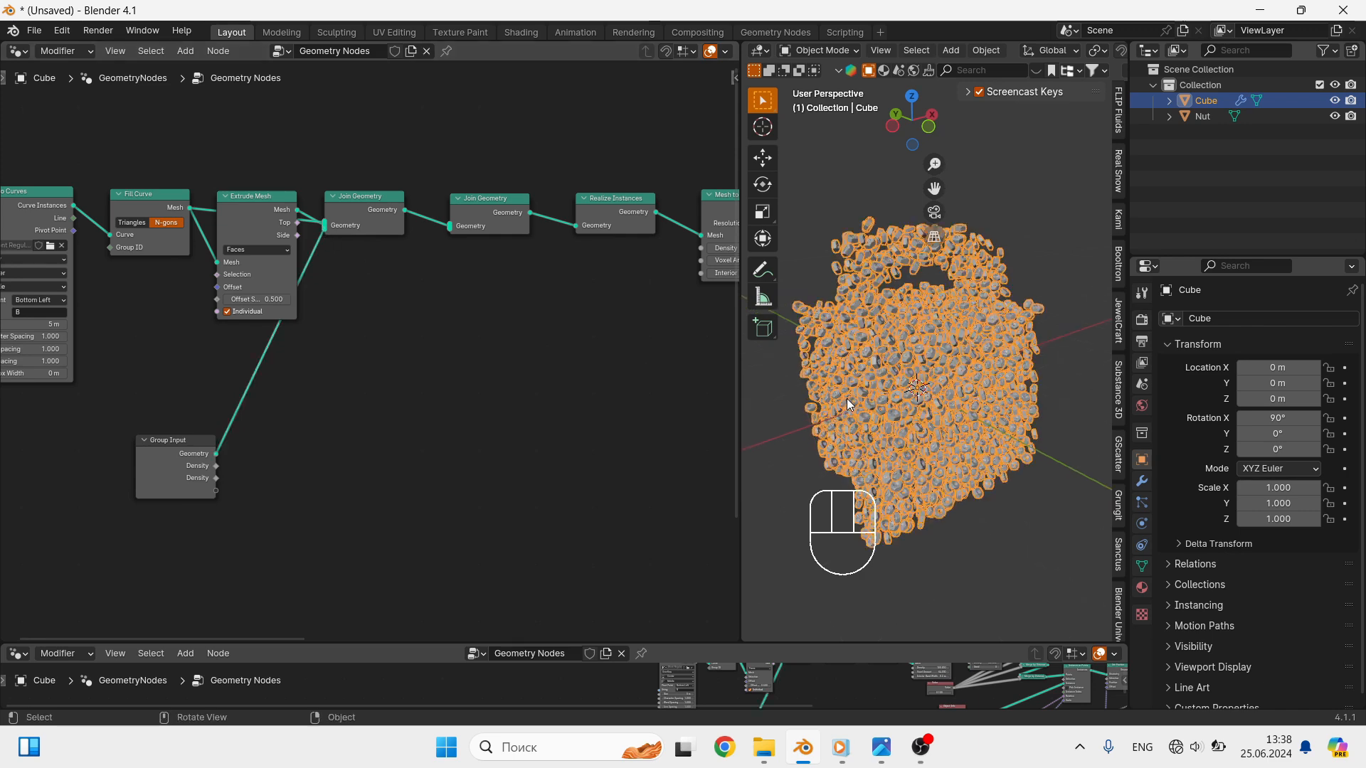
left_click(881, 416)
key("Tab")
key("3")
left_click(968, 435)
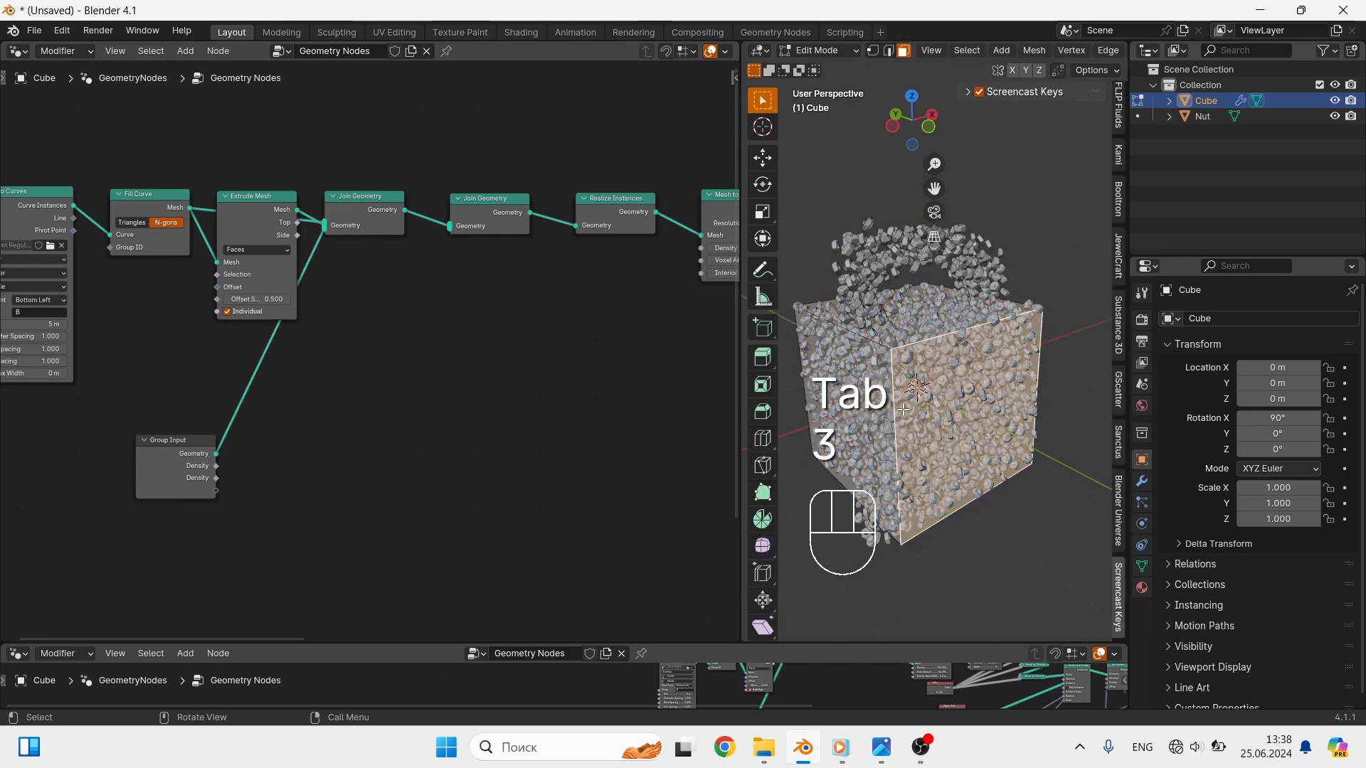
left_click(854, 402, "shift")
left_click(846, 314, "shift")
middle_click_drag(817, 329, 1021, 340)
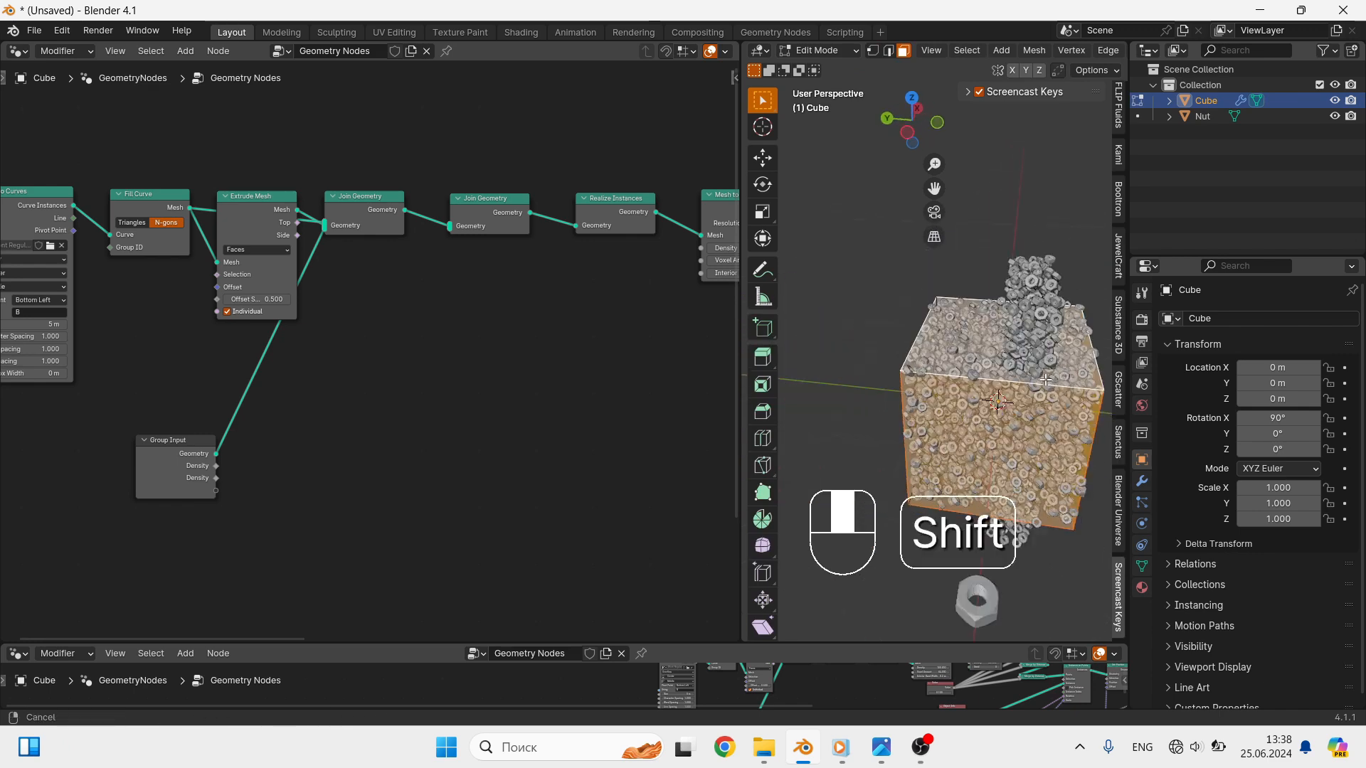
middle_click_drag(825, 367, 1046, 379)
left_click(892, 390, "shift")
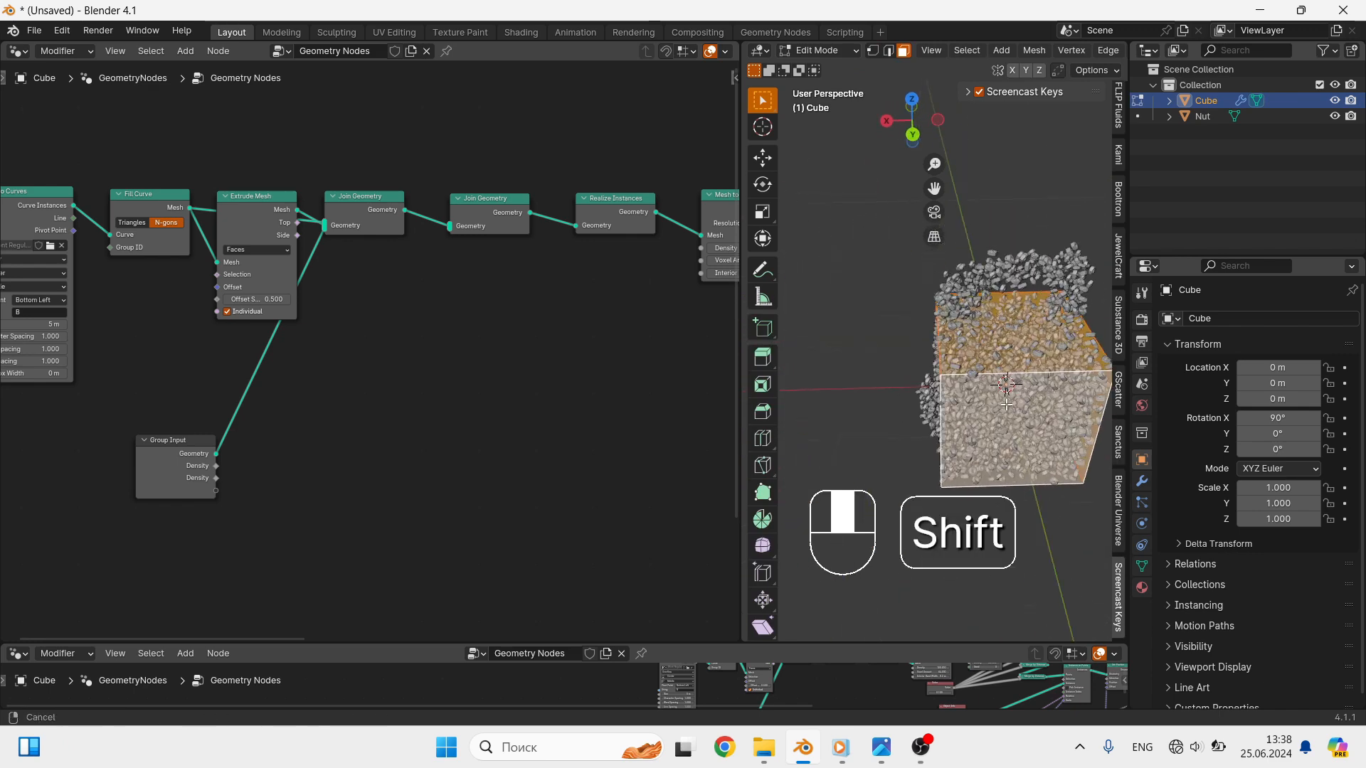
middle_click_drag(888, 399, 936, 402)
left_click(938, 403, "shift")
key("x")
left_click(937, 402)
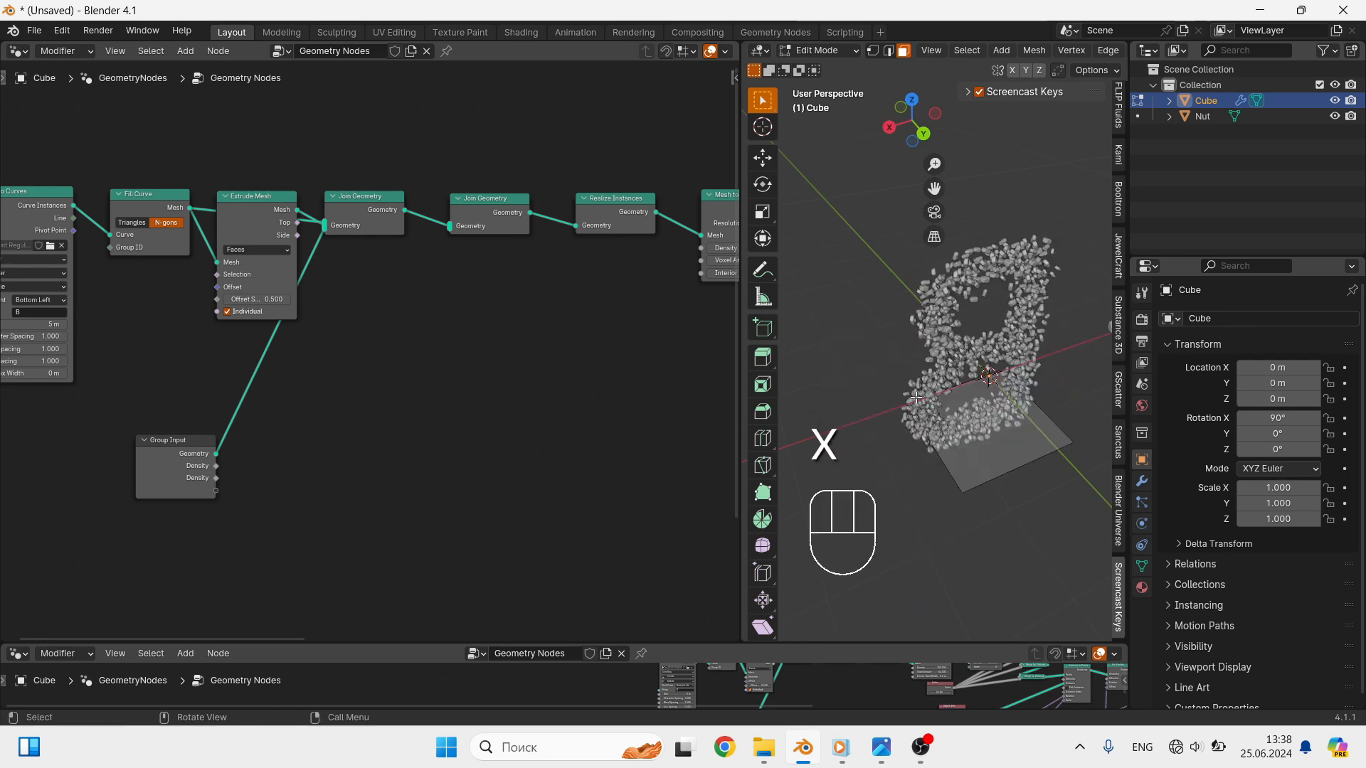
key("Tab")
middle_click_drag(981, 429, 798, 431)
- Link the Group Input's two Density sockets to the Density of Mesh to Volume and of Distribute Points in Volume
middle_click_drag(215, 466, 121, 472)
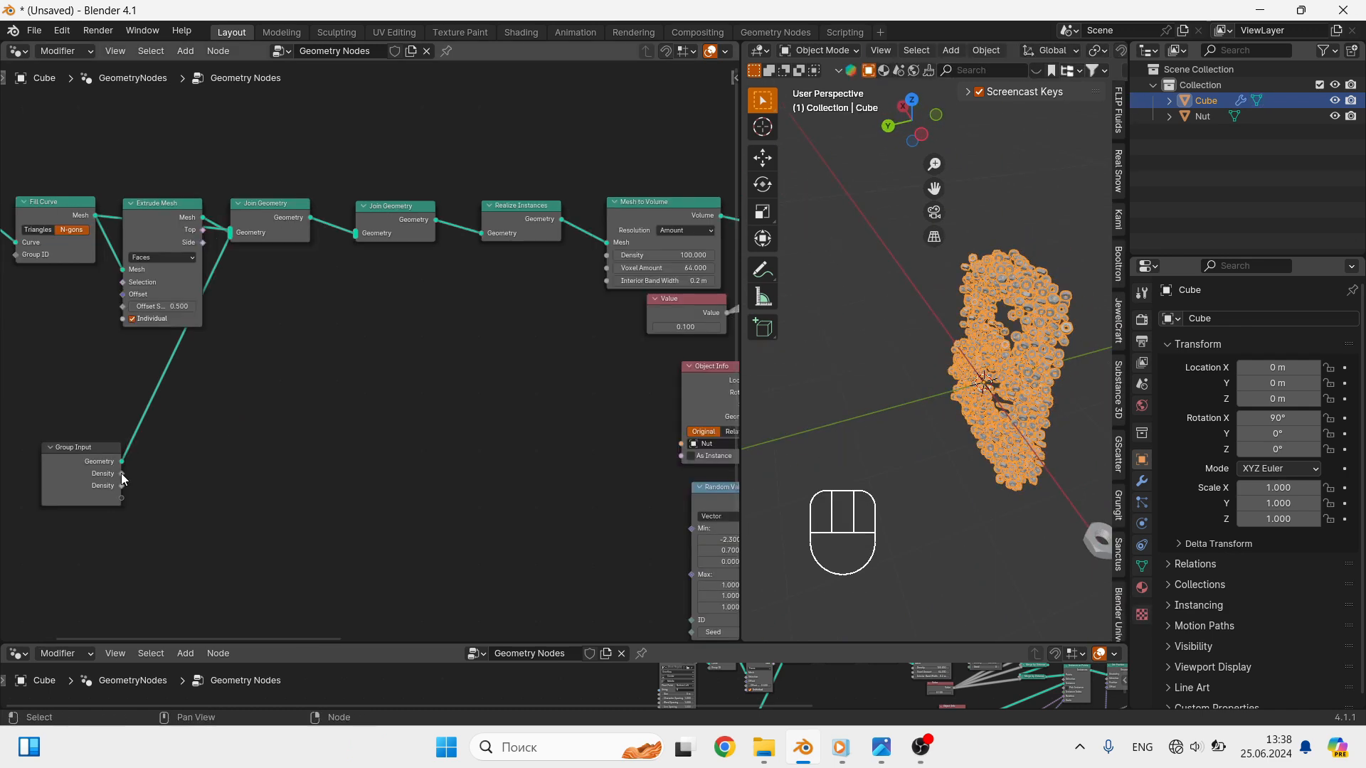
left_click_drag(121, 473, 606, 254)
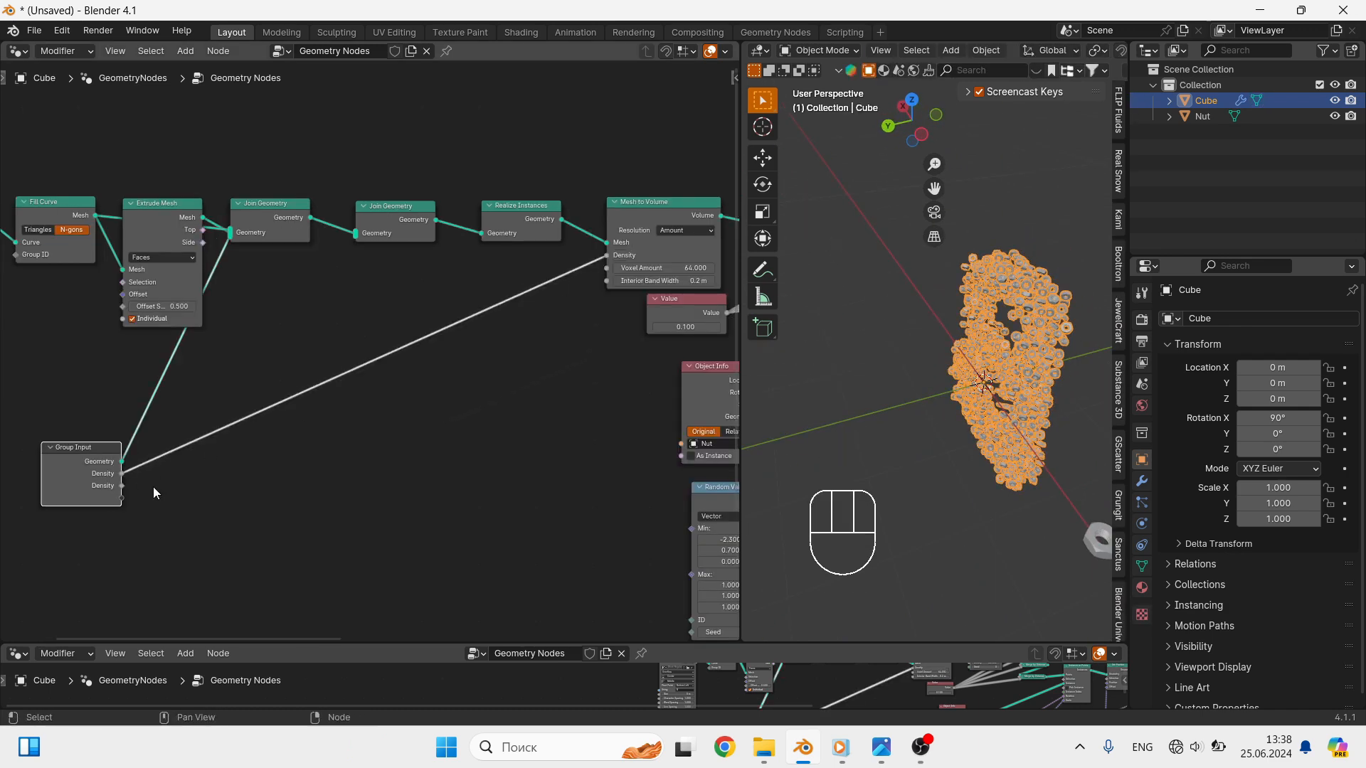
left_click_drag(123, 488, 458, 241)
scroll(163, 468, "down", 2)
- Expose the String of the String to Curves node as a new Group Input socket
middle_click_drag(148, 458, 427, 399, "shift")
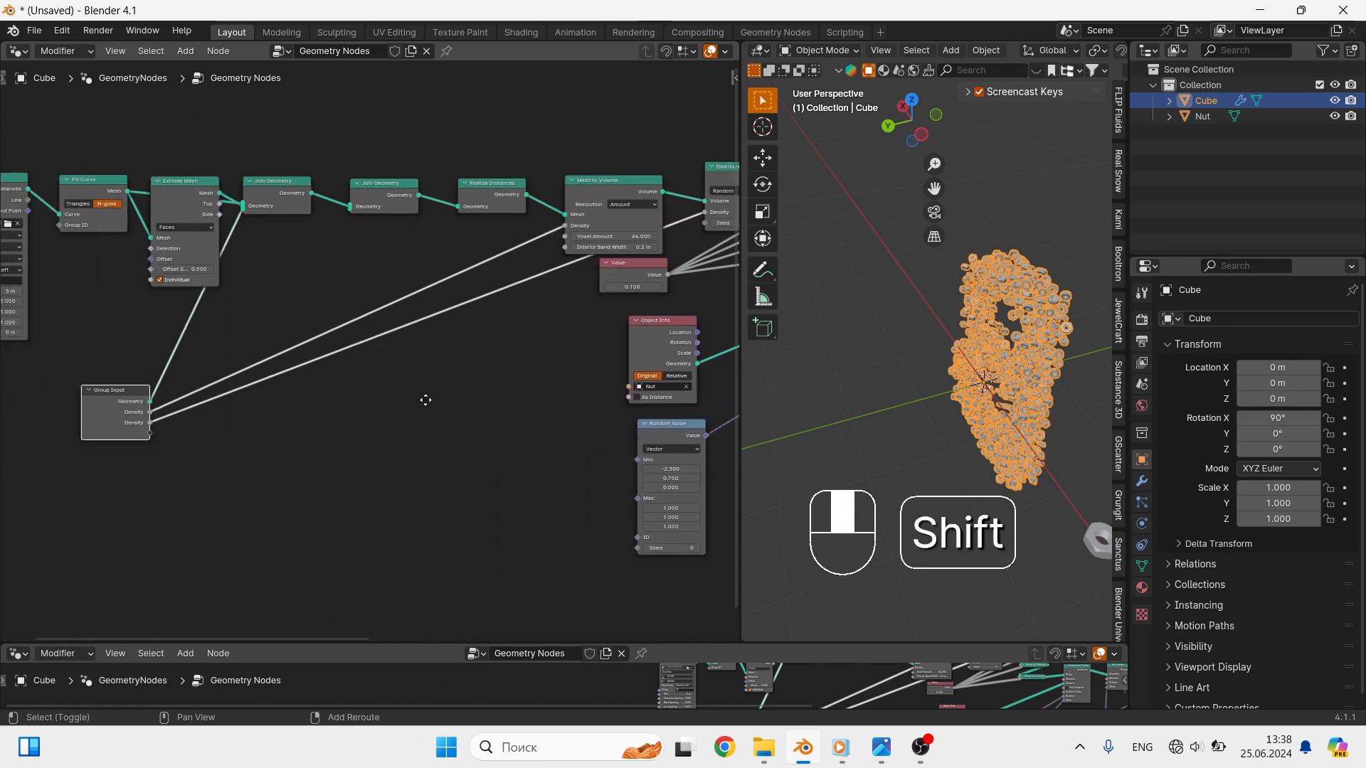
middle_click_drag(207, 429, 472, 441, "shift")
scroll(340, 408, "up", 2)
scroll(370, 415, "up", 1)
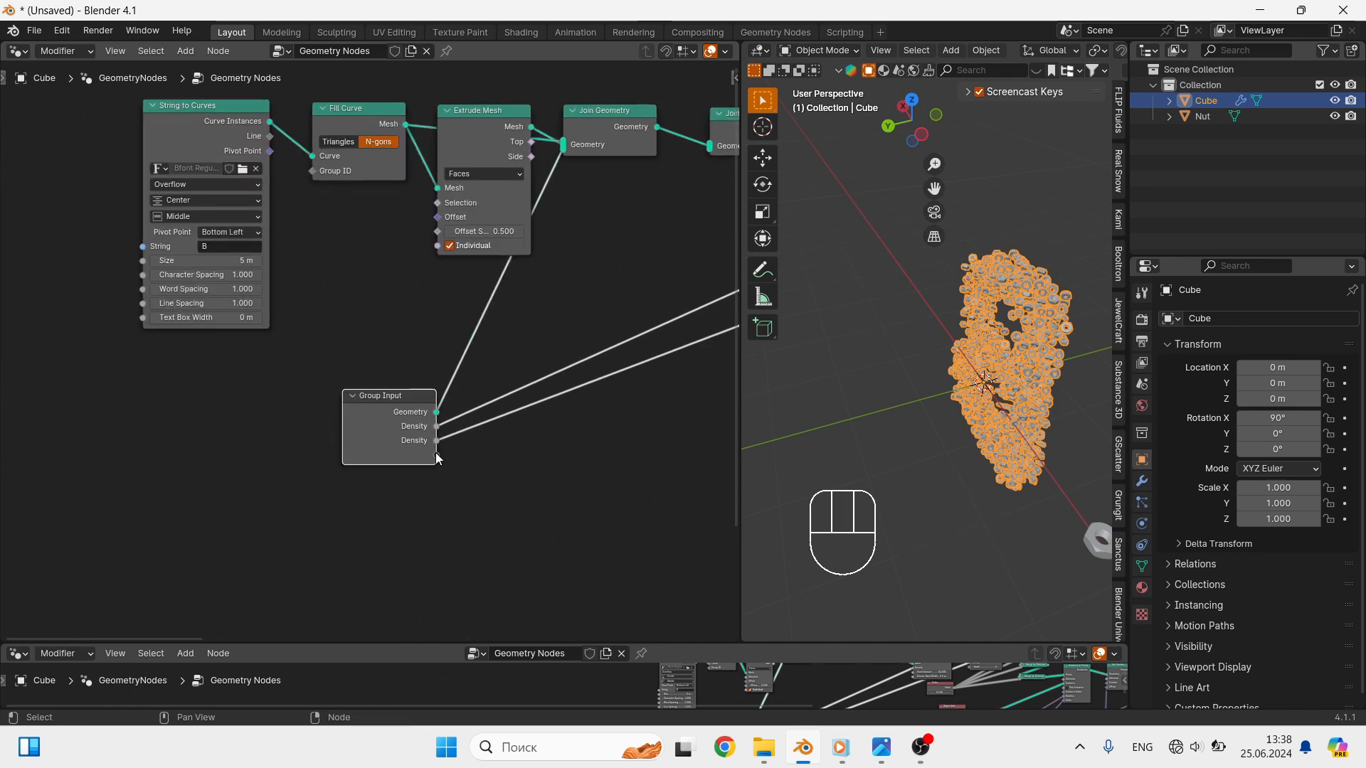
left_click_drag(437, 456, 139, 245)
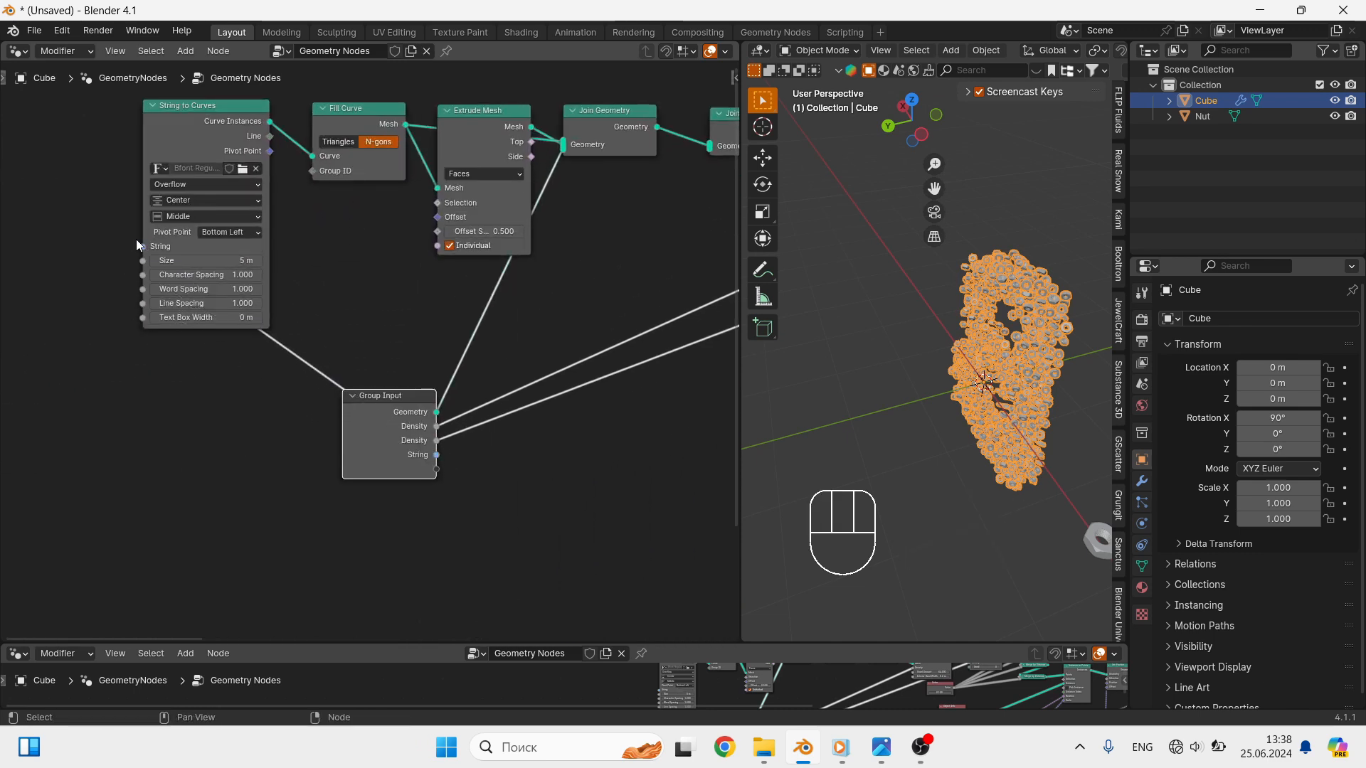
- Expose the vector Random Value node's Min and Max as Group Input sockets and show the cube's modifier settings
scroll(569, 420, "down", 2)
middle_click_drag(616, 458, 268, 390, "shift")
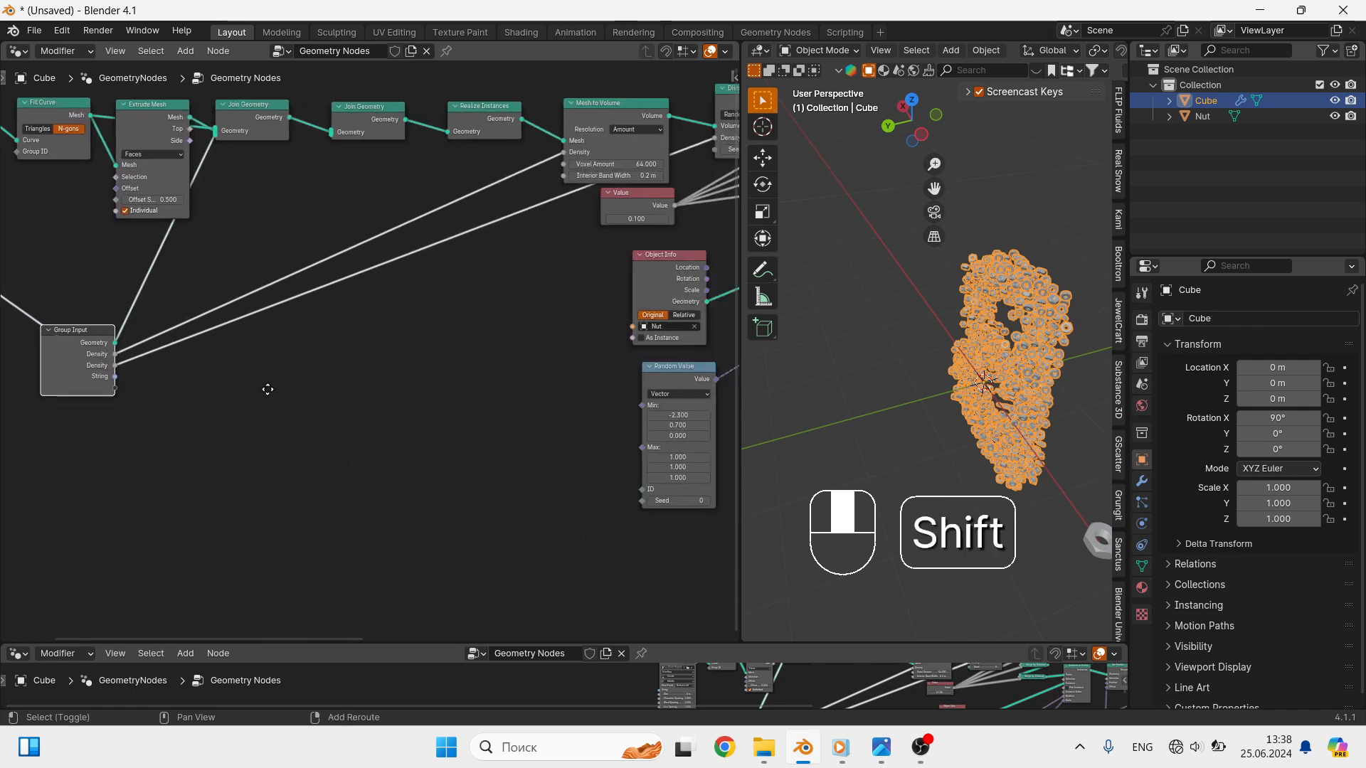
left_click_drag(96, 330, 175, 342)
middle_click_drag(421, 380, 399, 382, "shift")
scroll(399, 382, "up", 1)
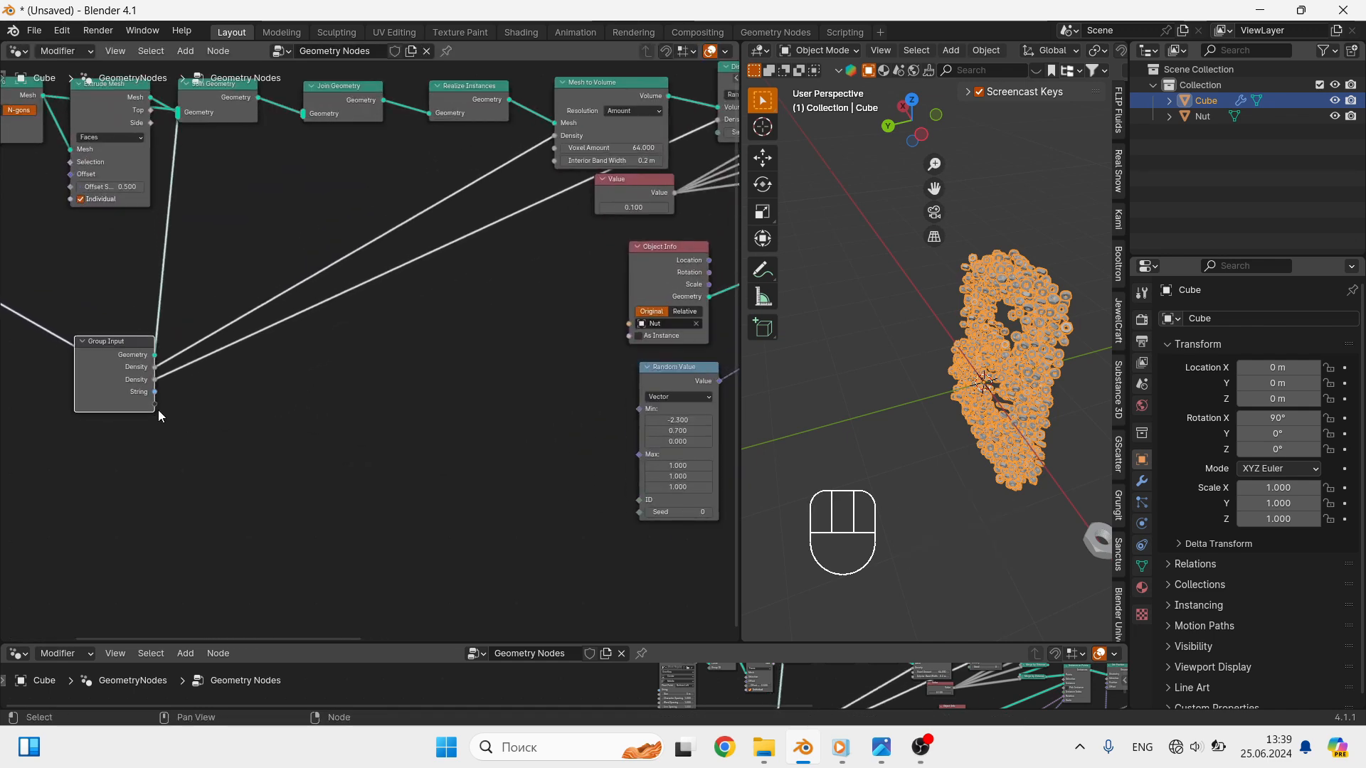
left_click_drag(155, 406, 639, 410)
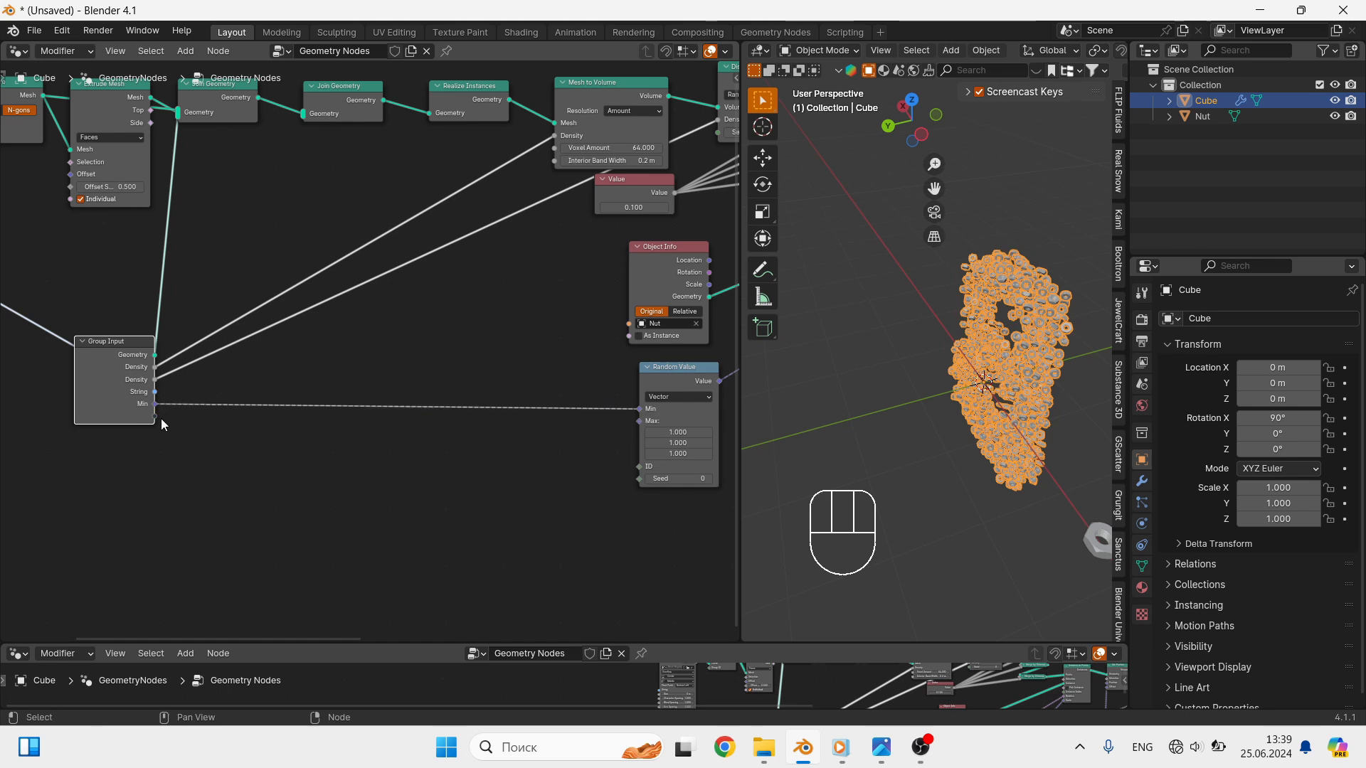
left_click_drag(154, 416, 639, 420)
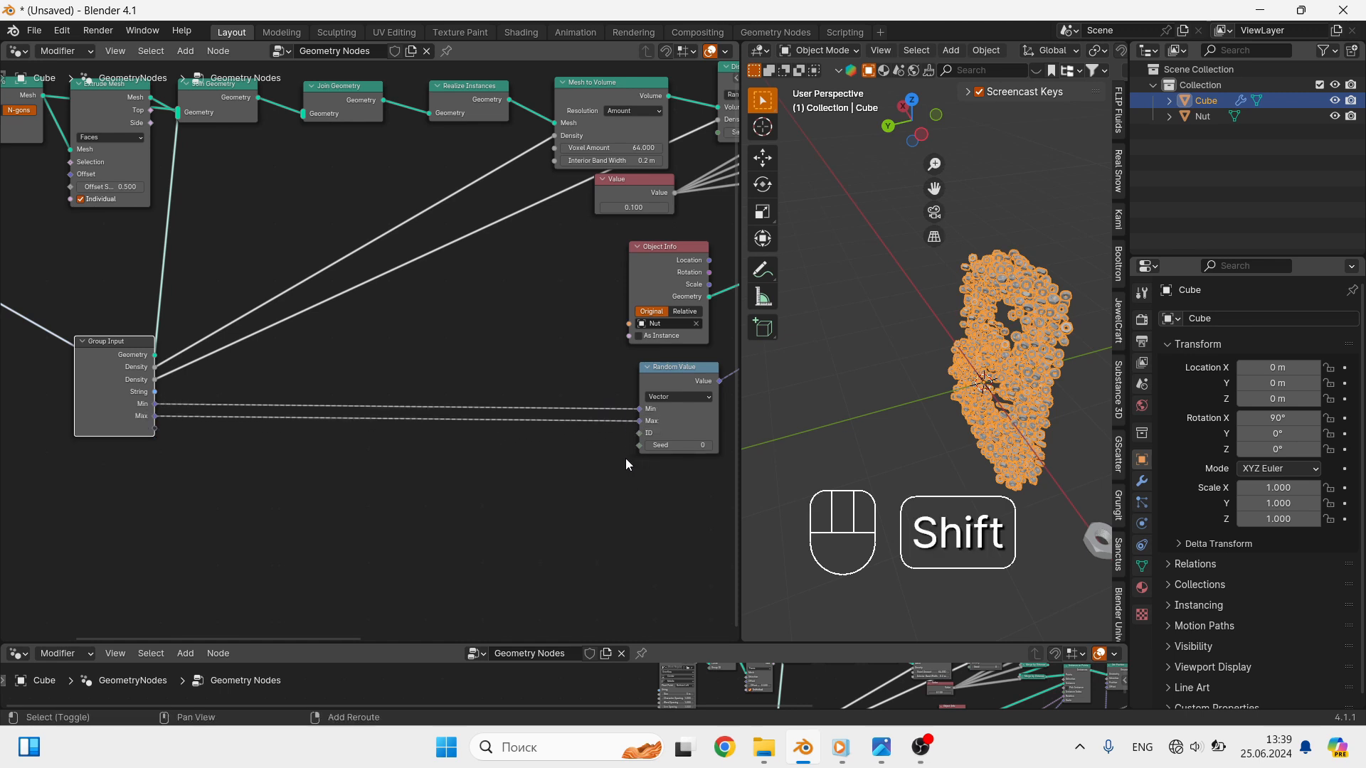
middle_click_drag(626, 464, 539, 446, "shift")
left_click(1142, 482)
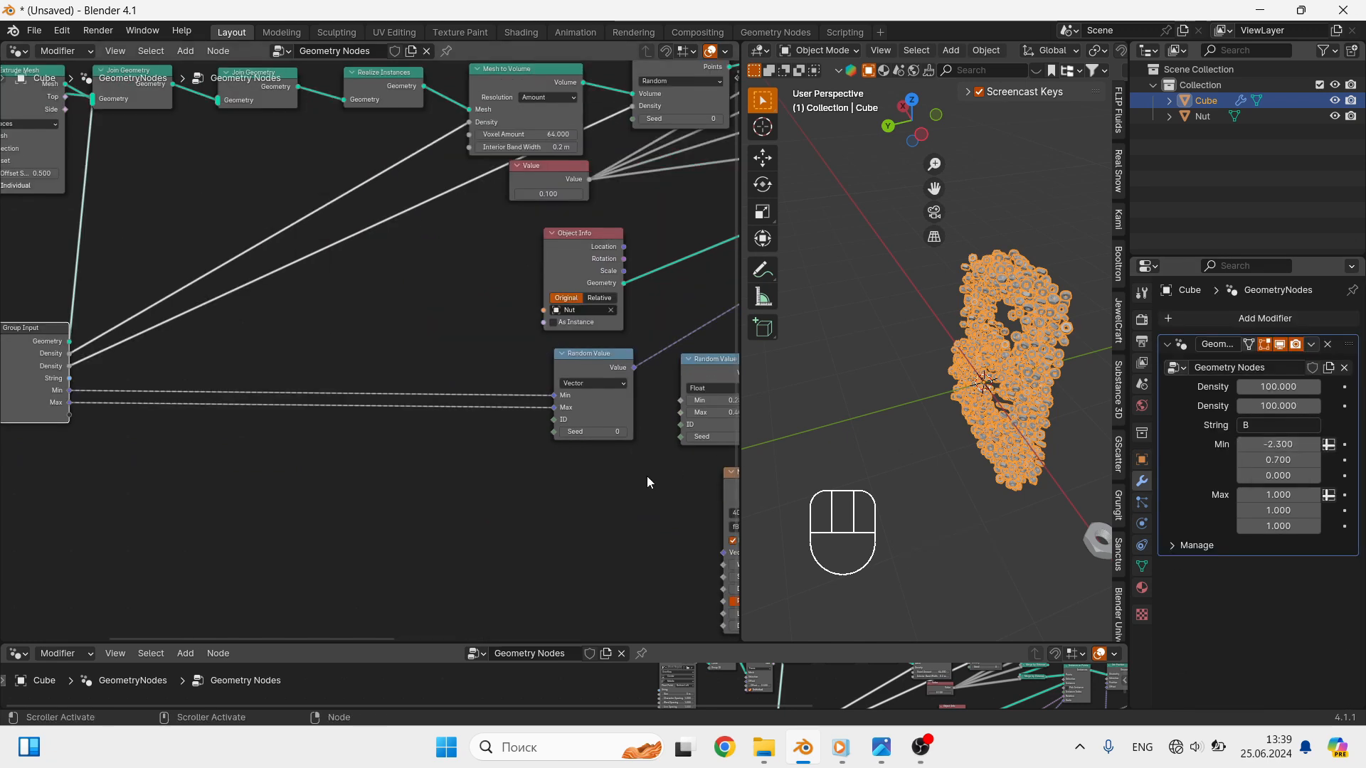
- Rename the group's vector Min and Max inputs to "Min rotation" and "Max rotation" in the node group interface
key("n")
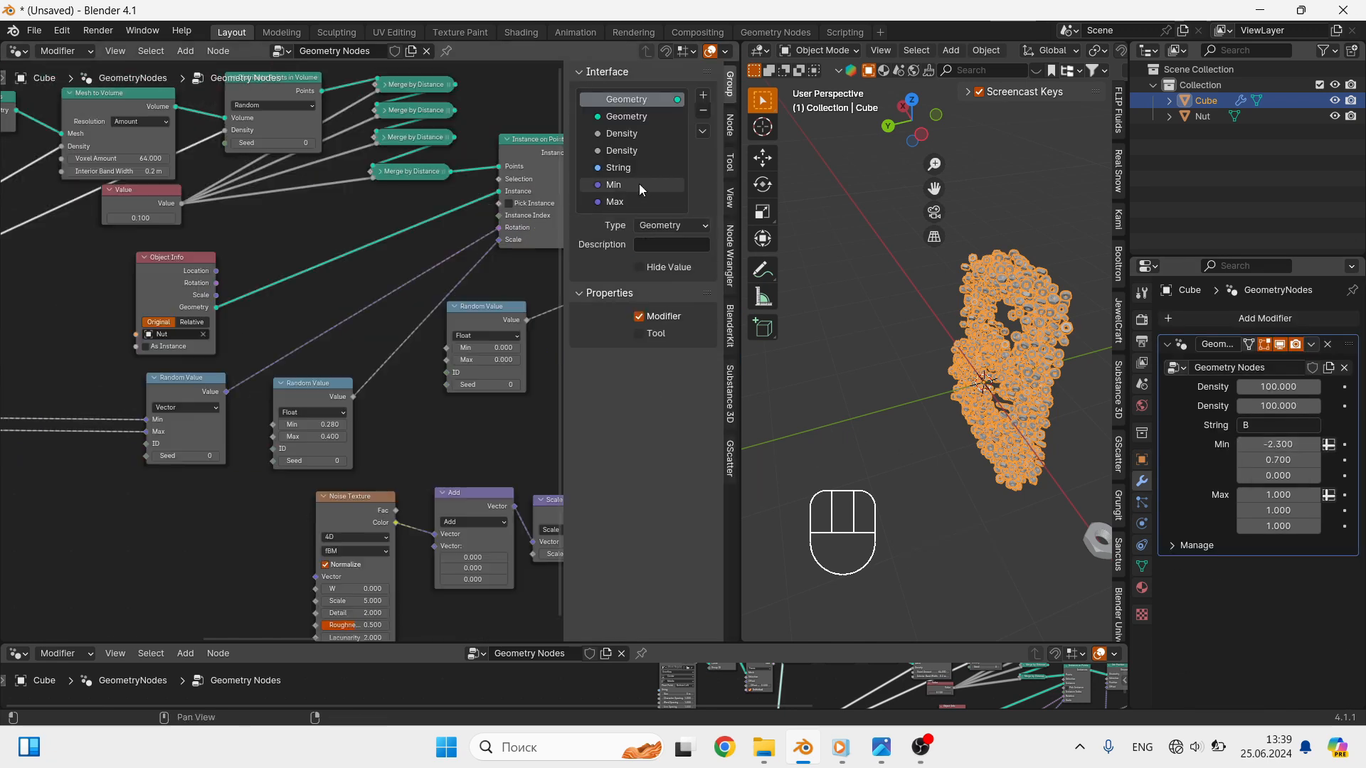
left_click(639, 183)
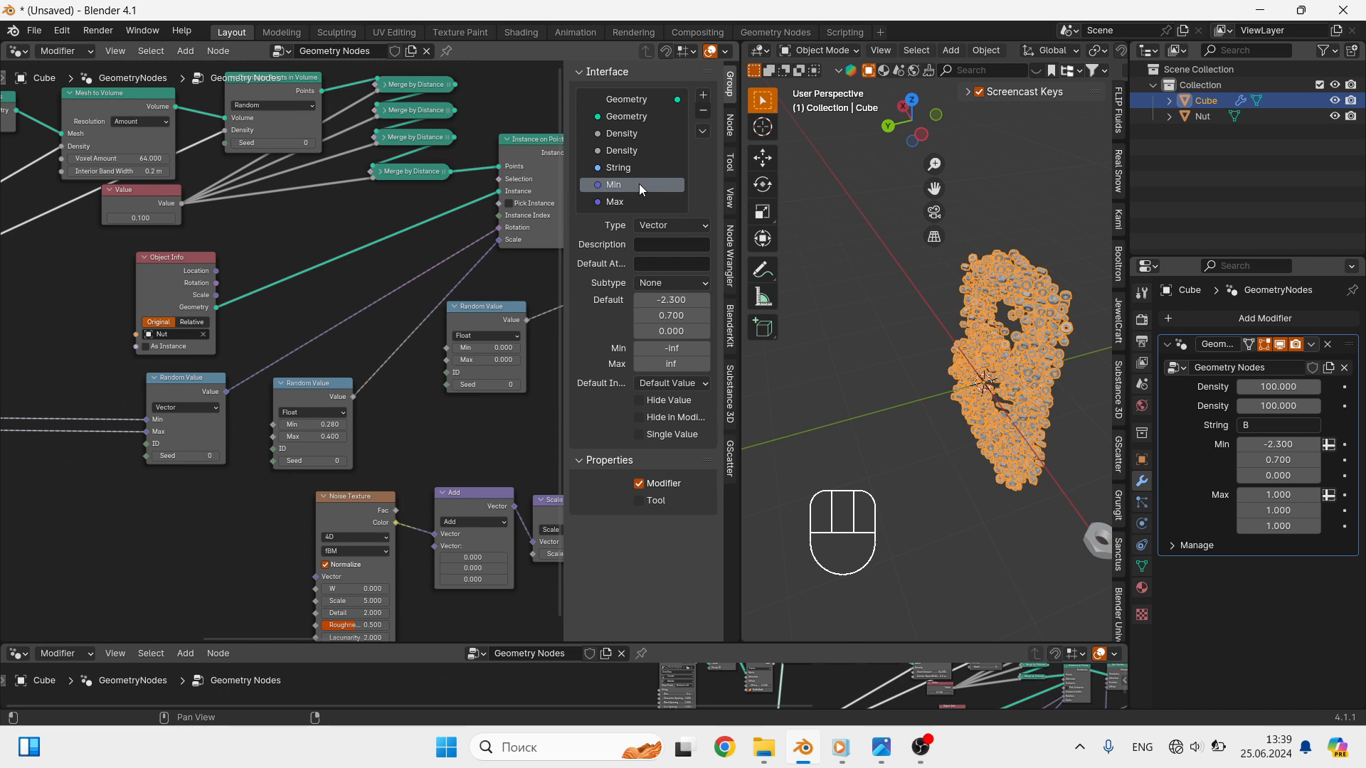
double_click(639, 184)
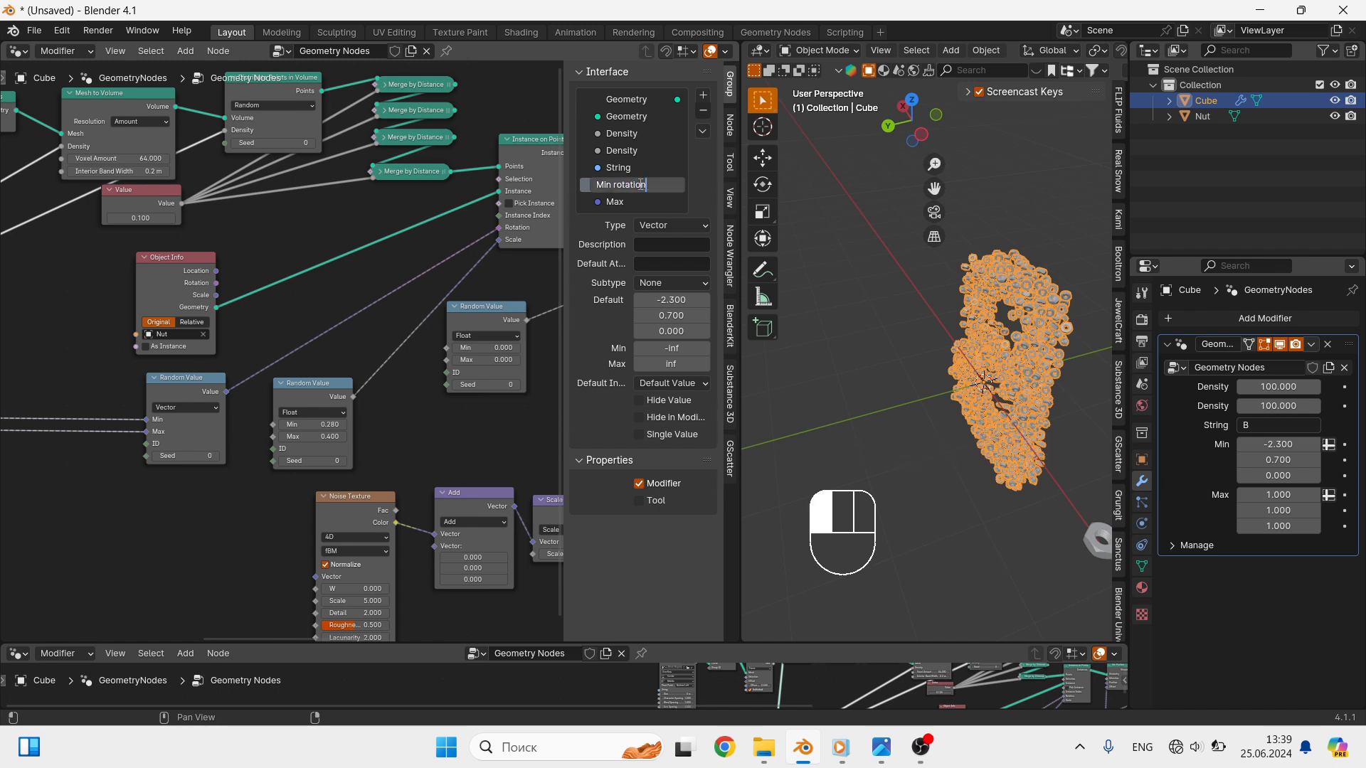
key("Return")
double_click(646, 201)
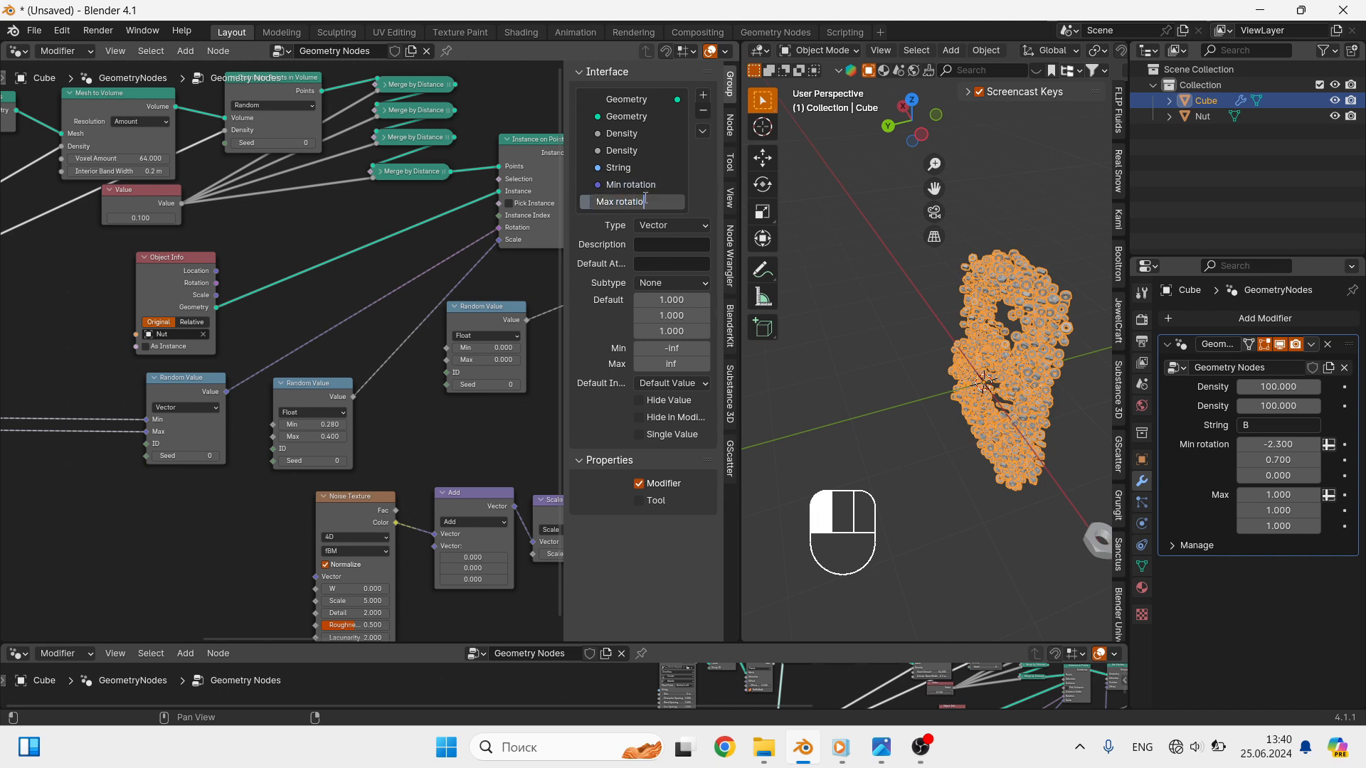
- Expose the Min and Max of the float Random Value node driving the instance Scale as new Group Input sockets
middle_click_drag(248, 432, 379, 449, "shift")
scroll(379, 449, "down", 2)
middle_click_drag(143, 478, 265, 484, "shift")
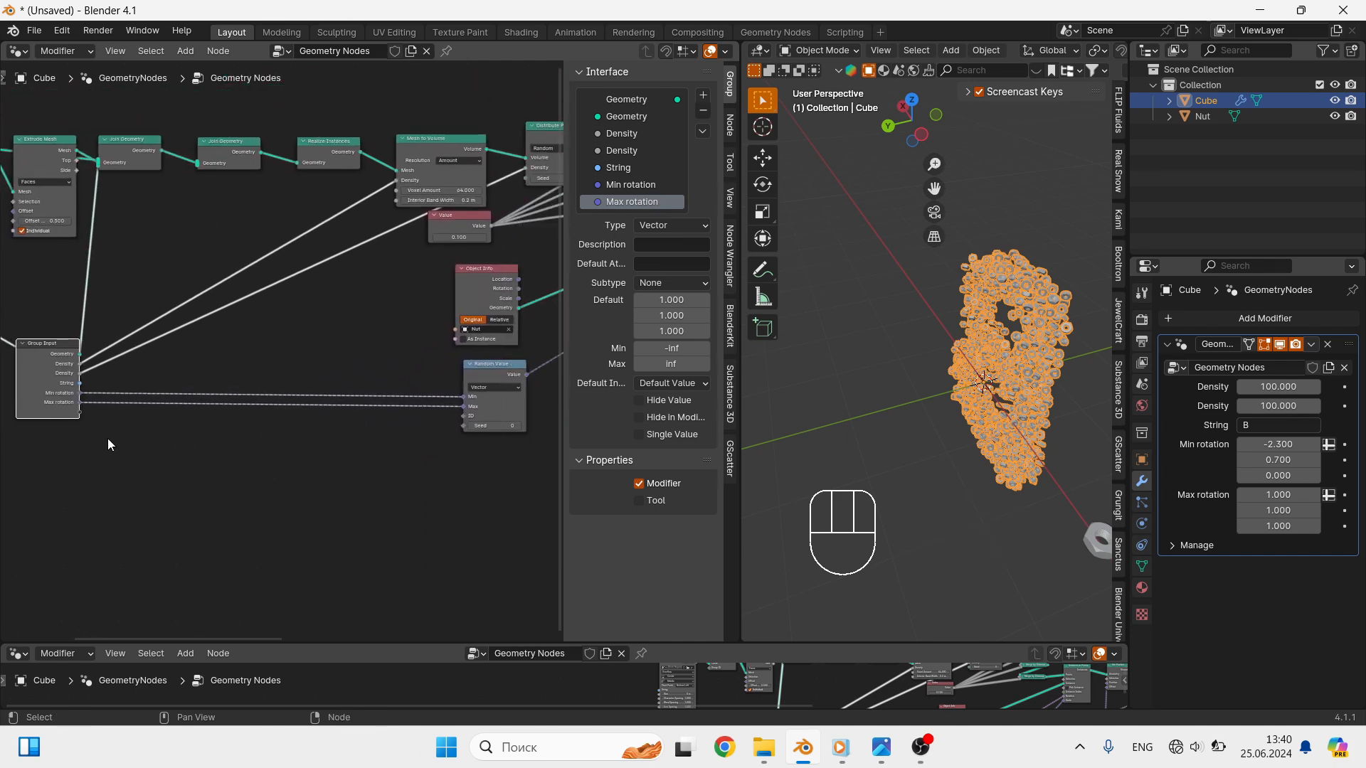
left_click_drag(79, 409, 391, 404)
middle_click_drag(154, 466, 320, 463, "shift")
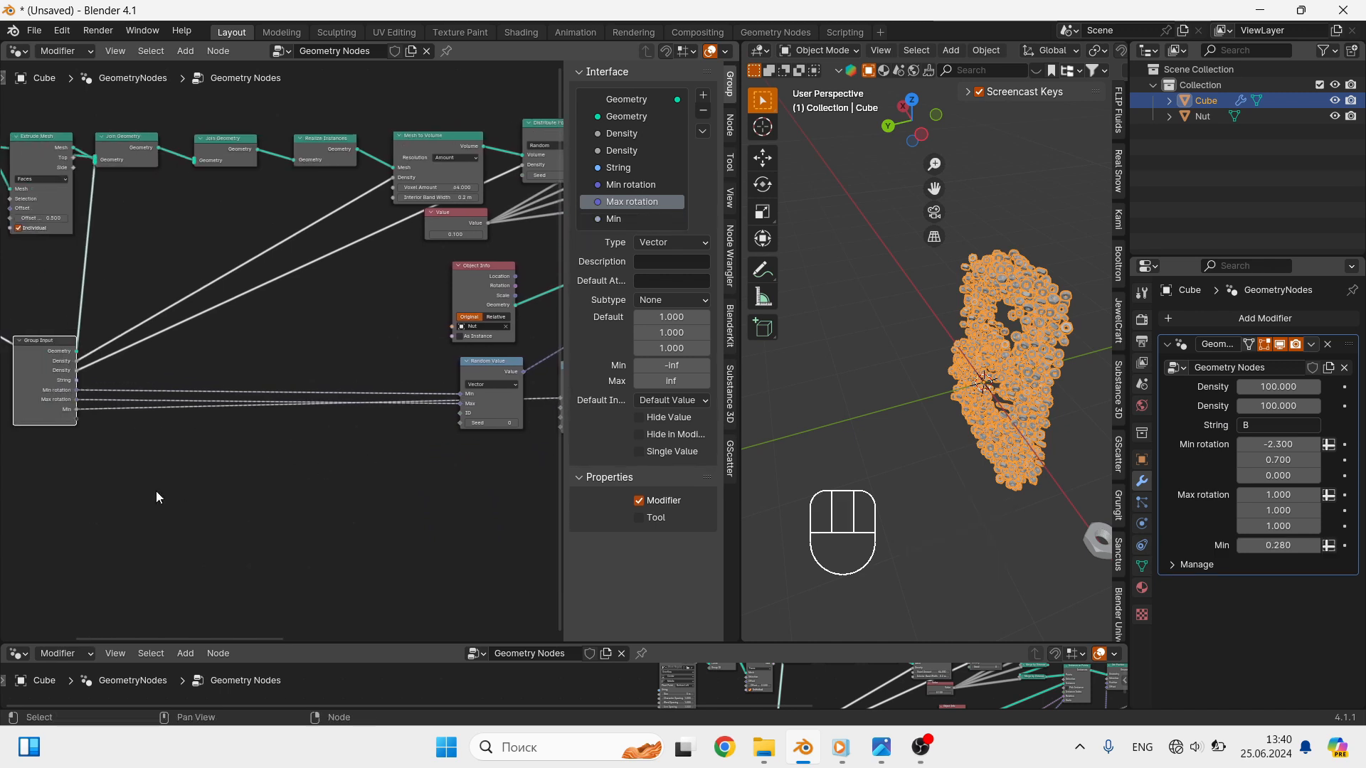
left_click_drag(77, 419, 437, 409)
- Rename the new float Min and Max inputs to "Min scale" and "Max scale"
left_click(649, 221)
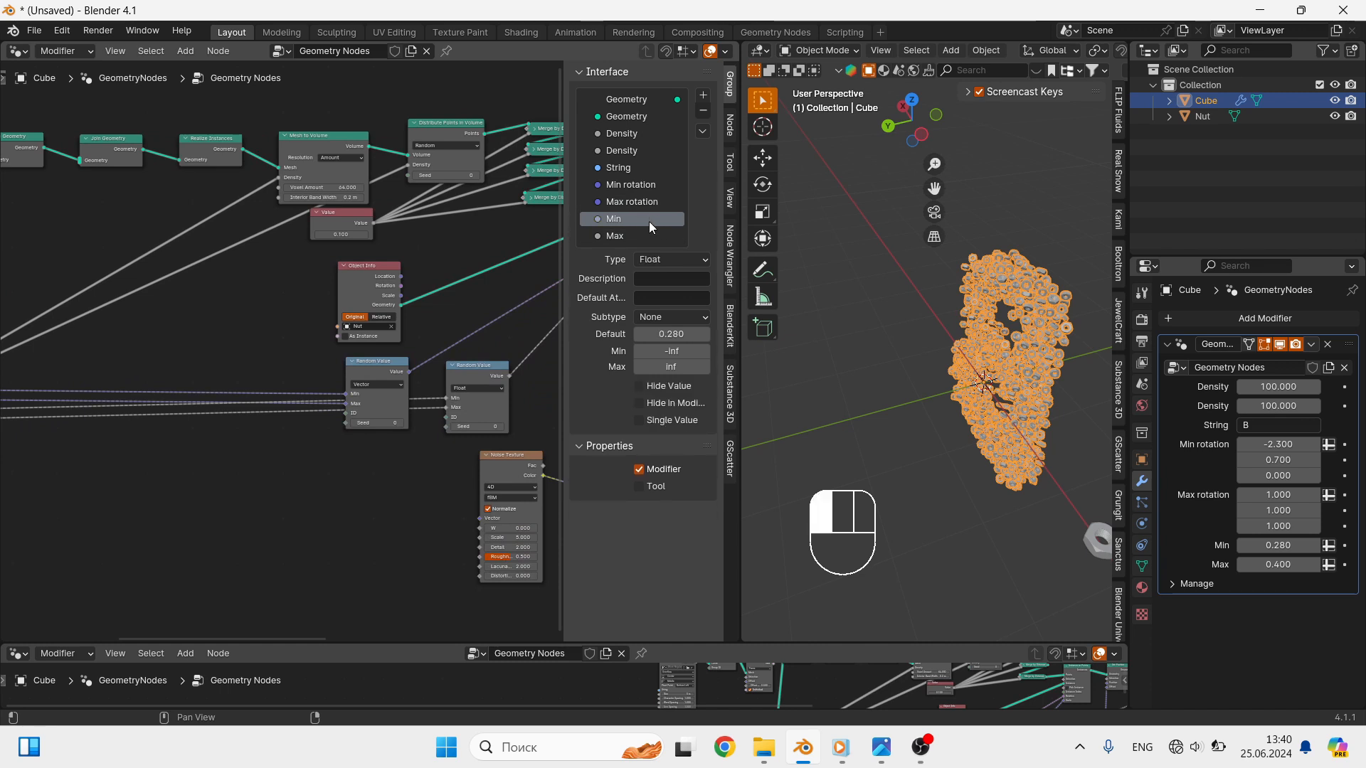
double_click(649, 221)
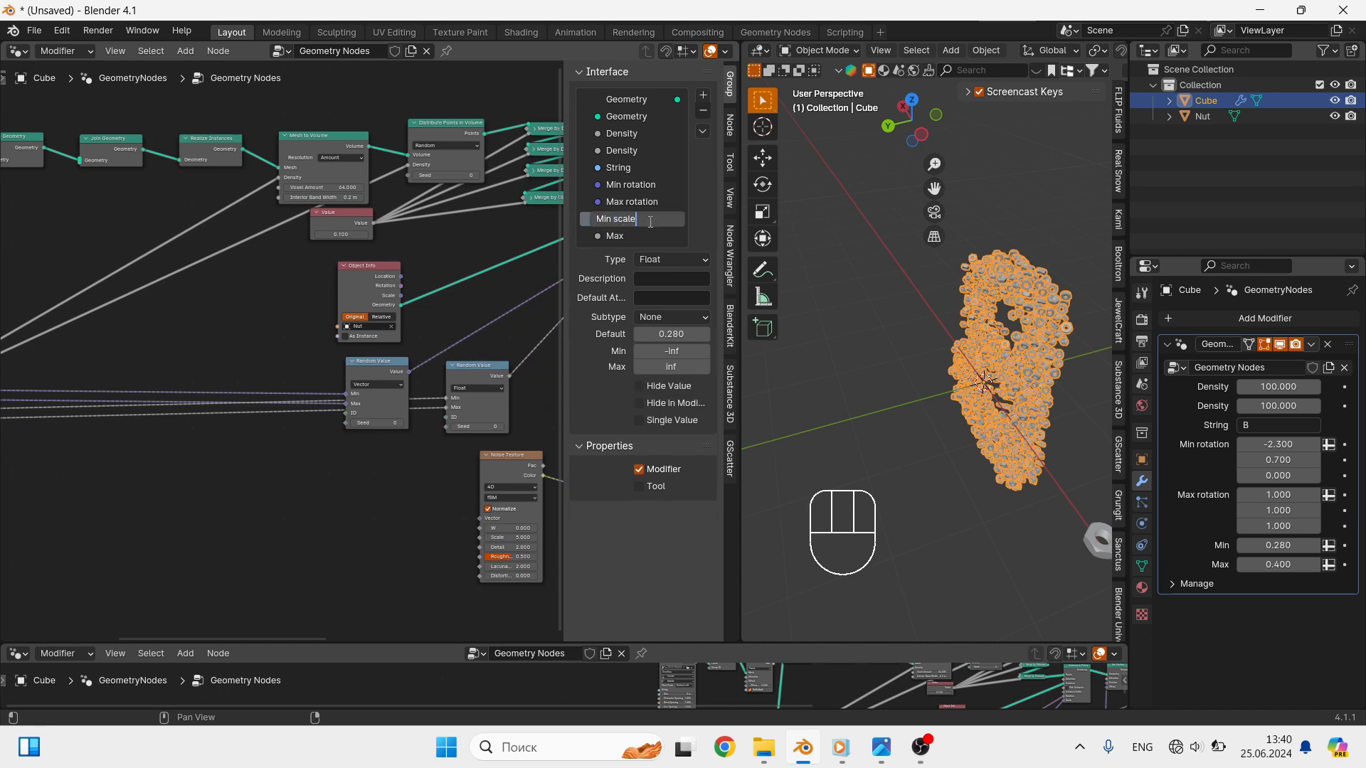
key("Return")
left_click(651, 234)
double_click(651, 235)
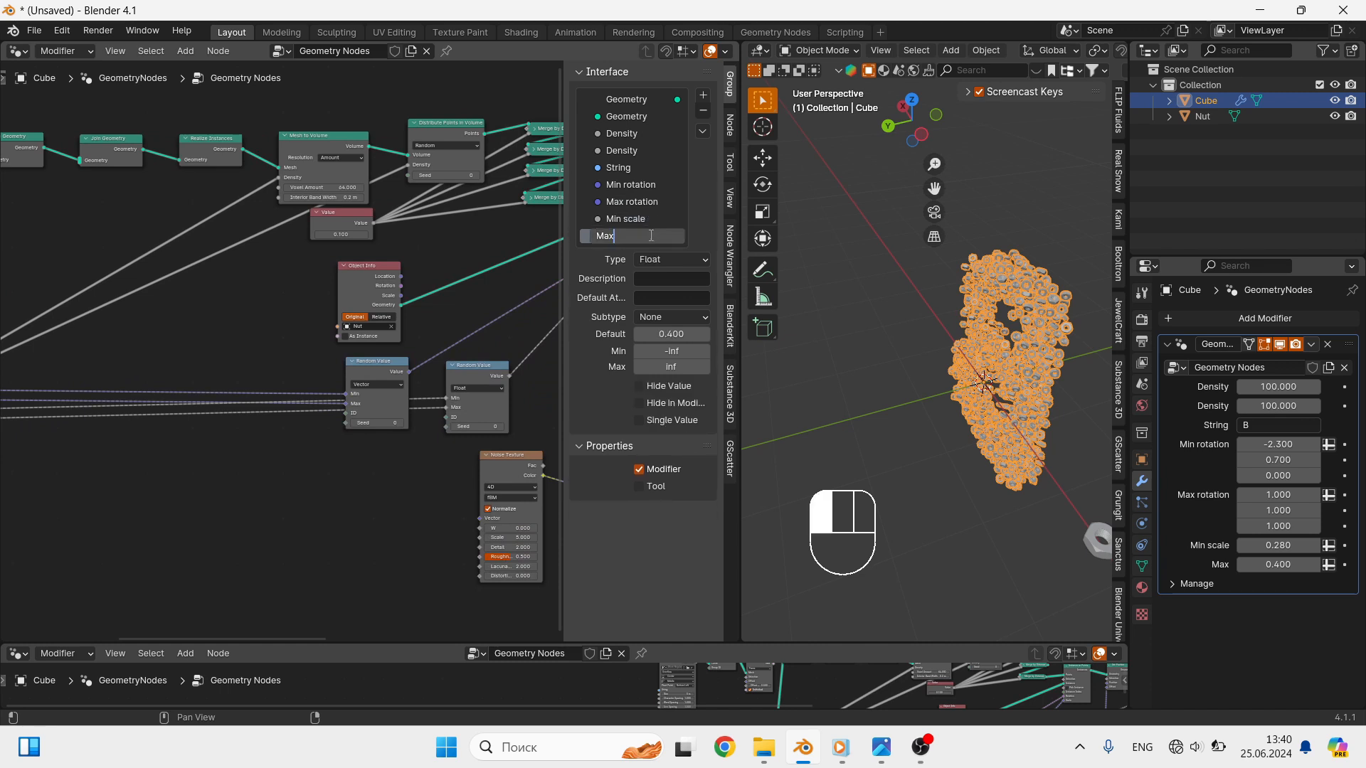
key("Return")
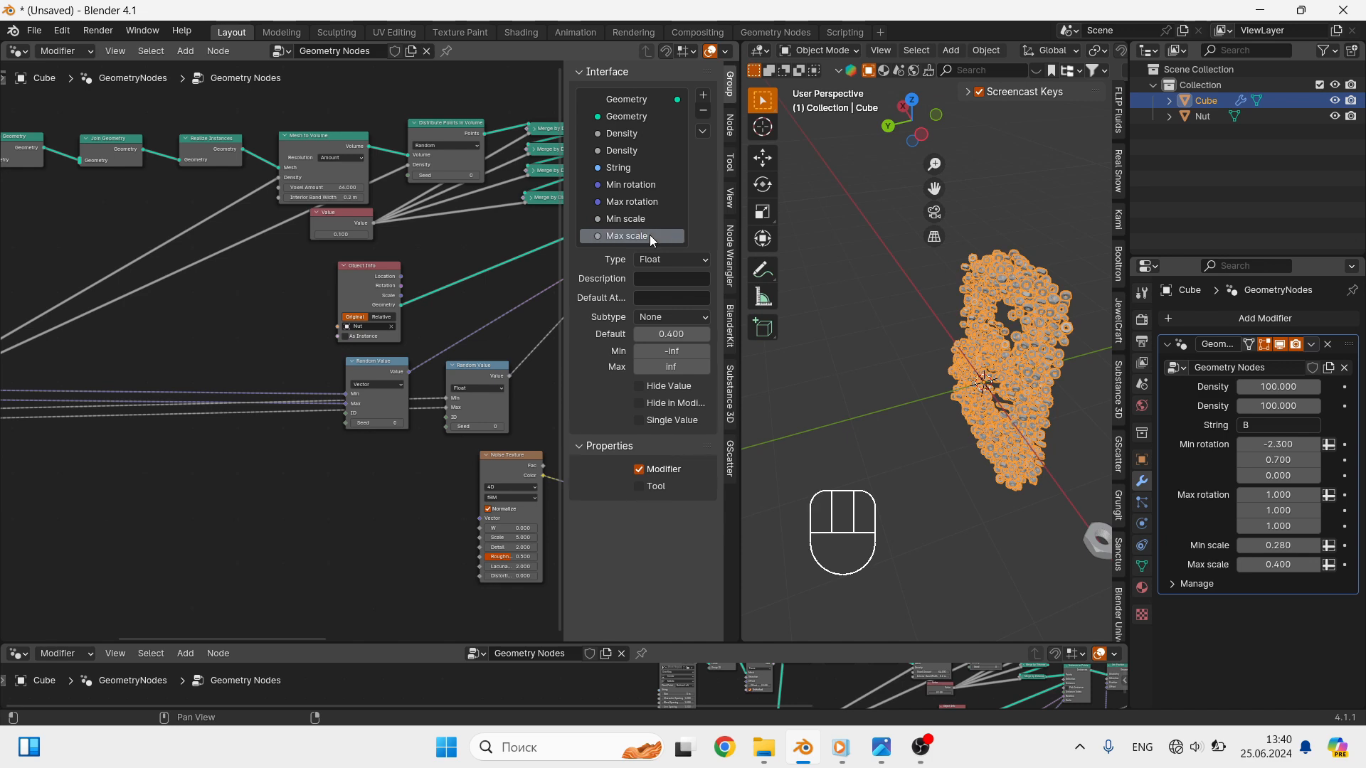
- Expose the Noise Texture's W as a new Group Input socket and rename it "noise animation"
scroll(276, 425, "down", 1)
middle_click_drag(217, 424, 374, 430, "shift")
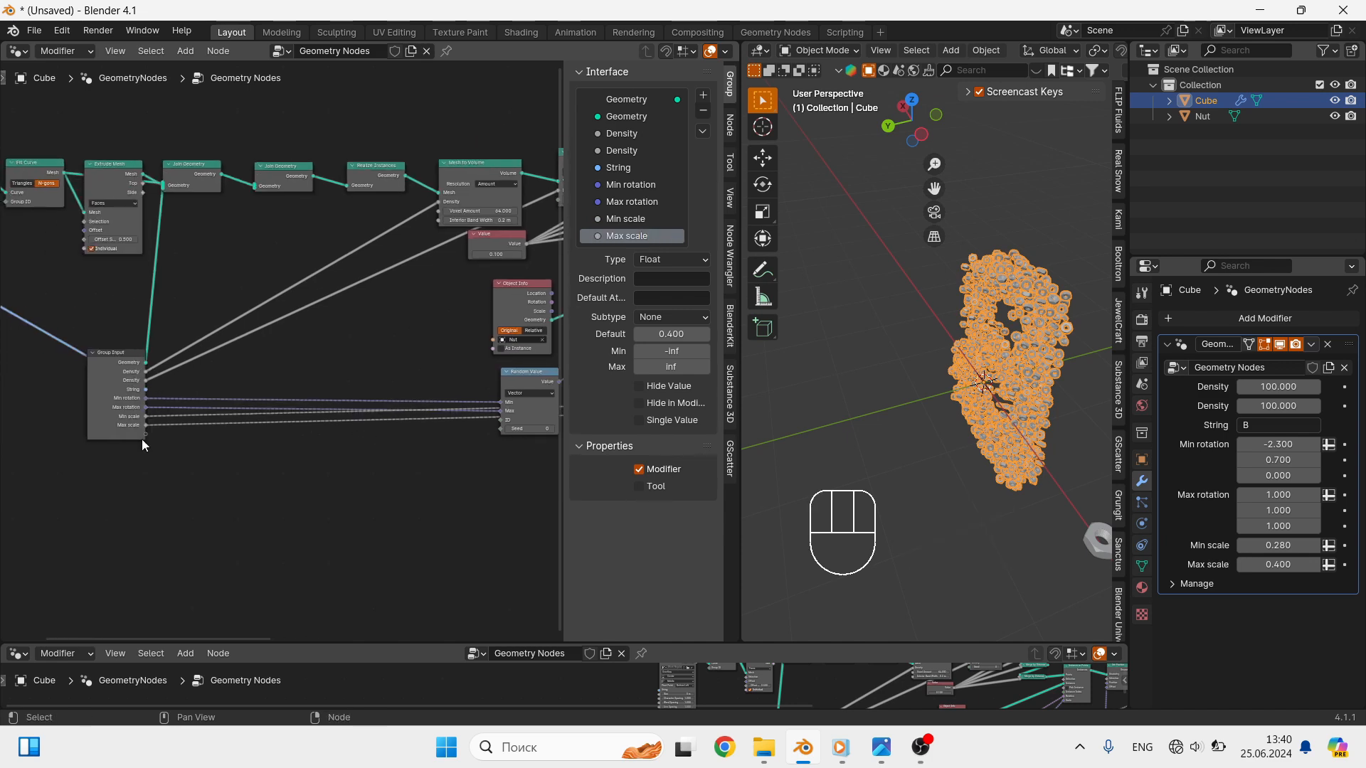
left_click_drag(147, 436, 365, 427)
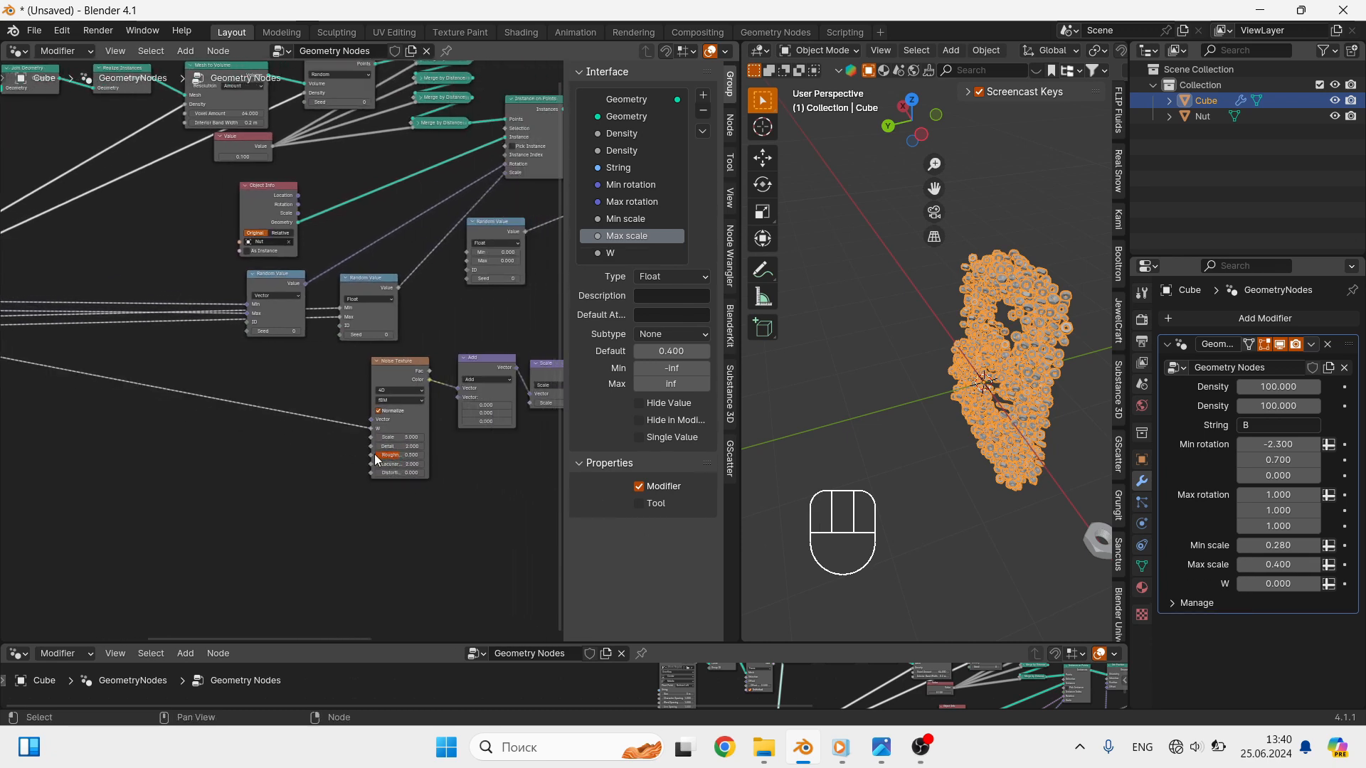
double_click(644, 254)
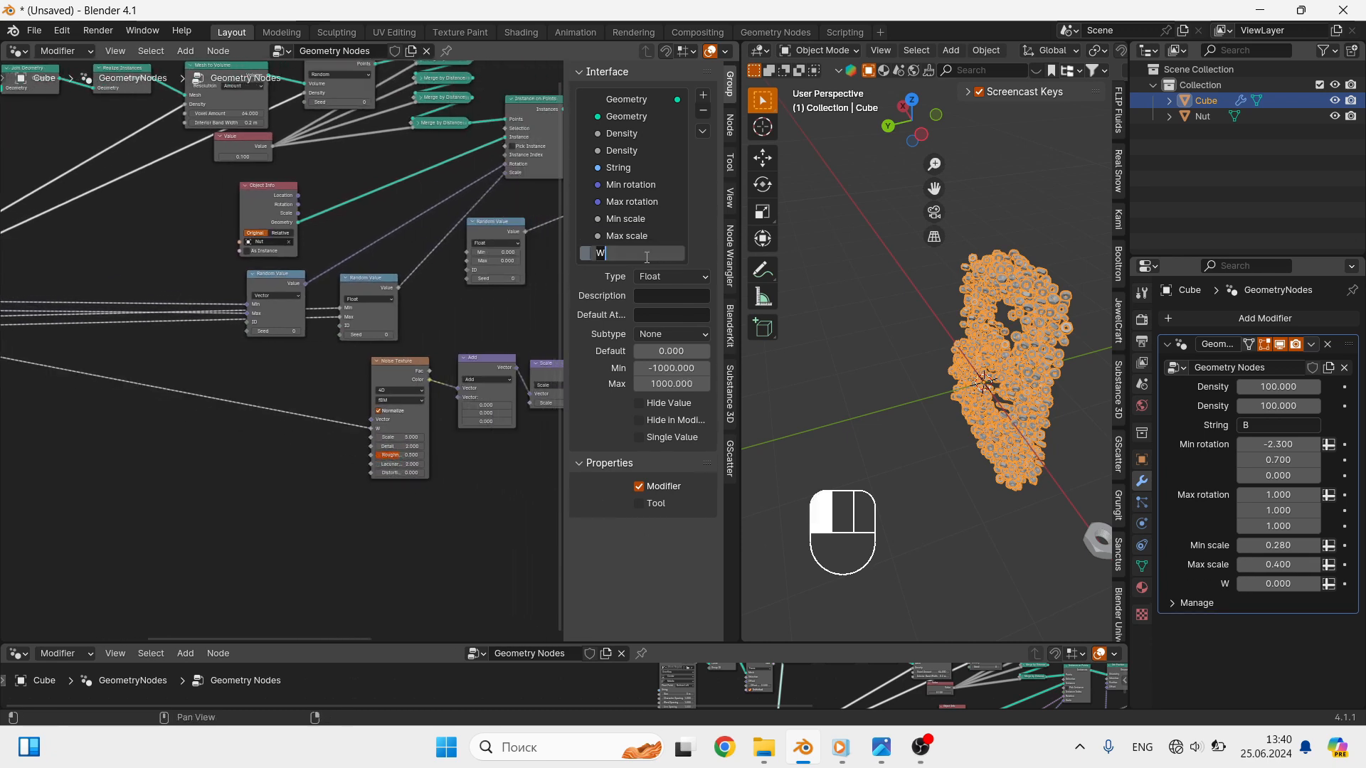
type("noise animation")
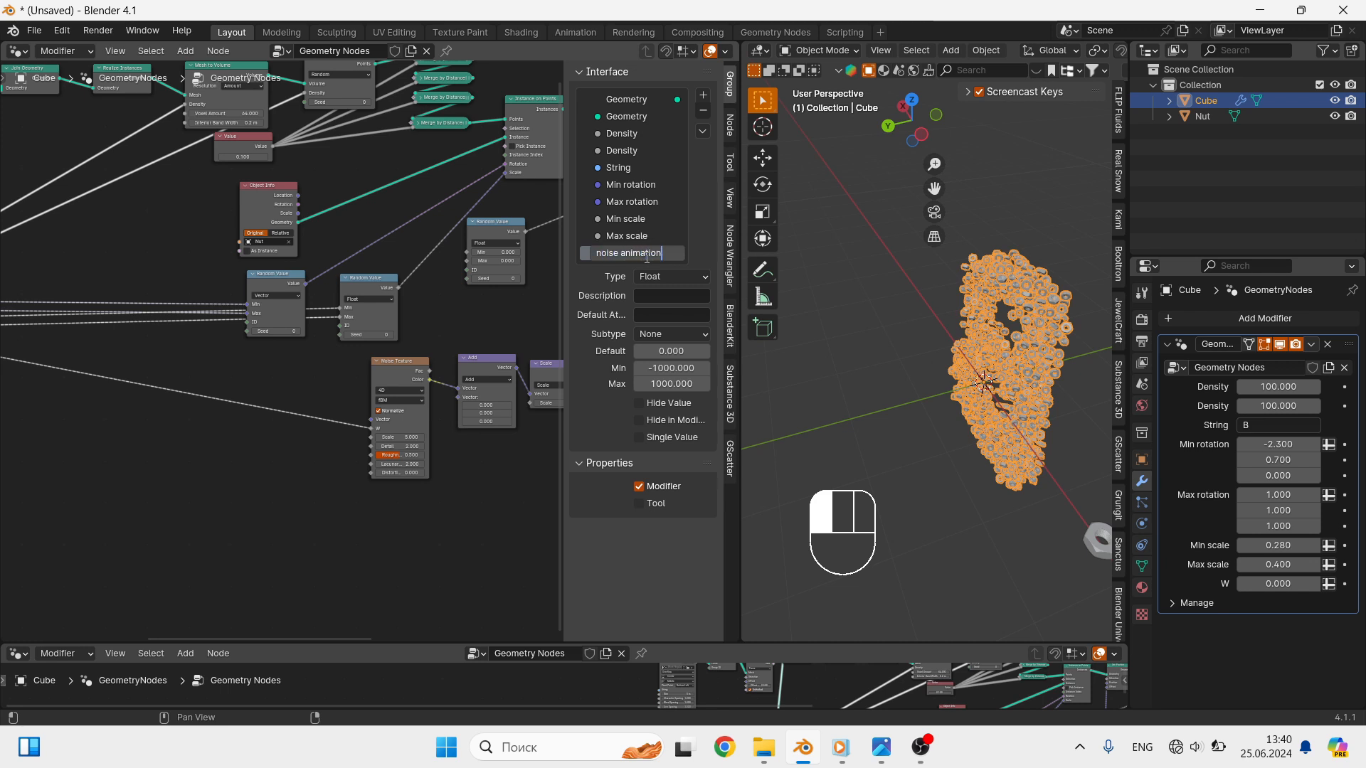
key("Return")
- Expose the Scale value of the vector Scale node as a new Group Input socket and rename it "Scale noise"
scroll(148, 400, "down", 1)
middle_click_drag(149, 400, 310, 448, "shift")
left_click_drag(72, 390, 338, 446)
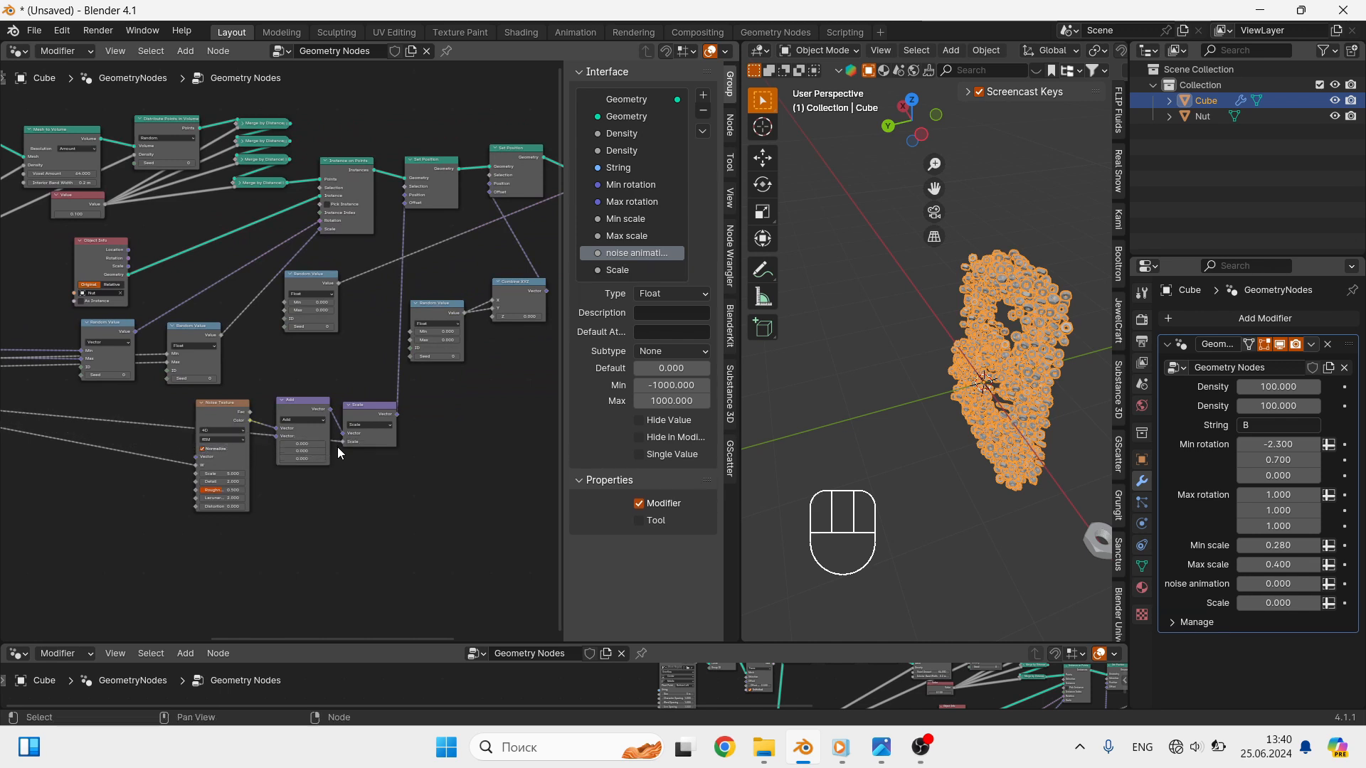
double_click(643, 269)
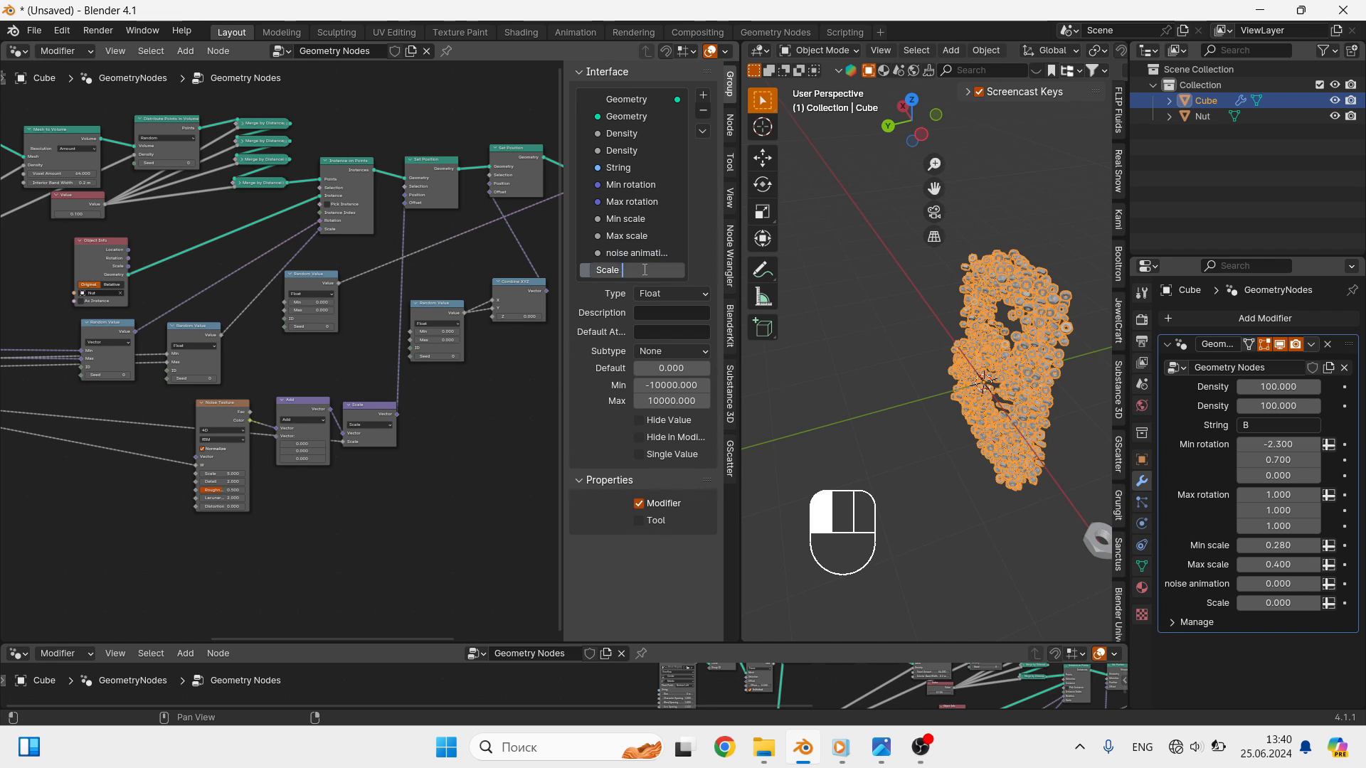
type("noise")
key("Return")
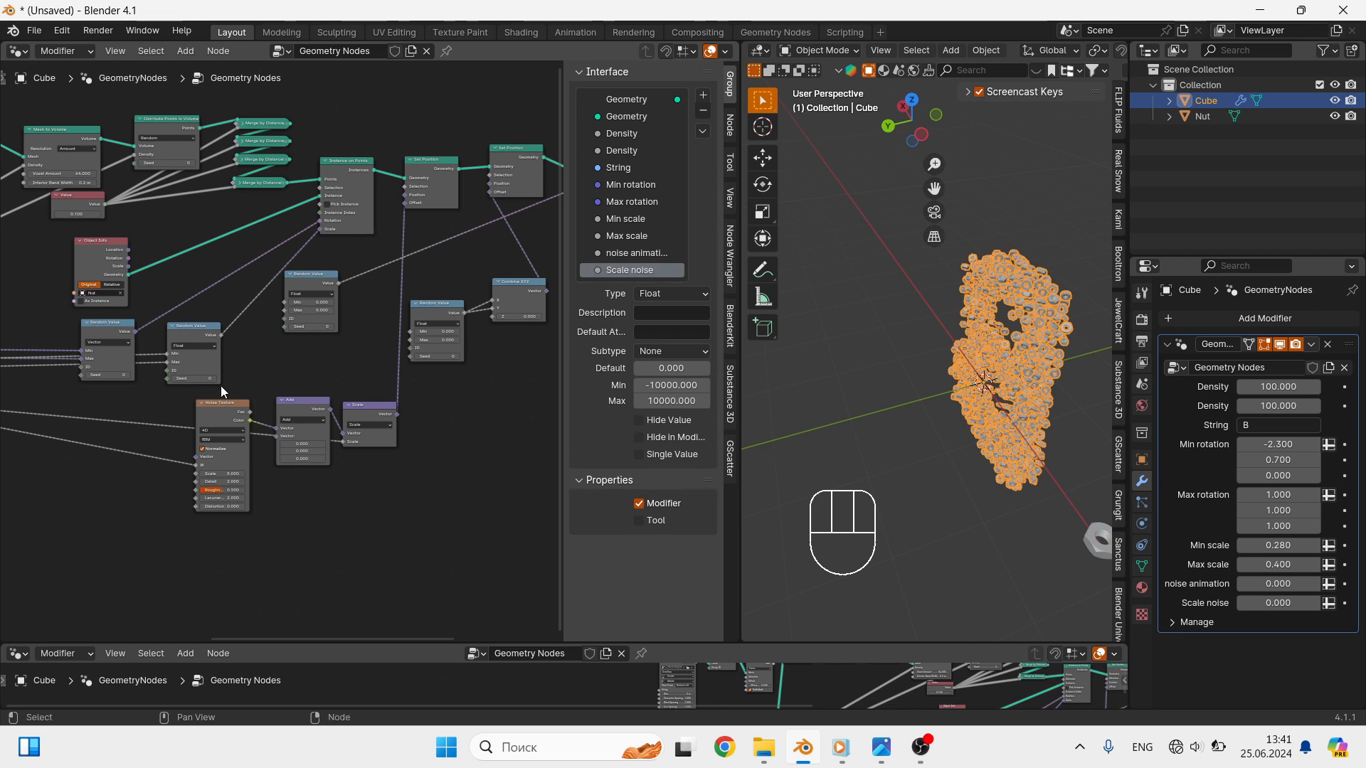
- Expose the Min and Max of the Random Value node feeding Combine XYZ as Group Input sockets
scroll(221, 386, "left", 6, "shift")
left_click_drag(47, 394, 402, 343)
scroll(121, 431, "left", 7, "shift")
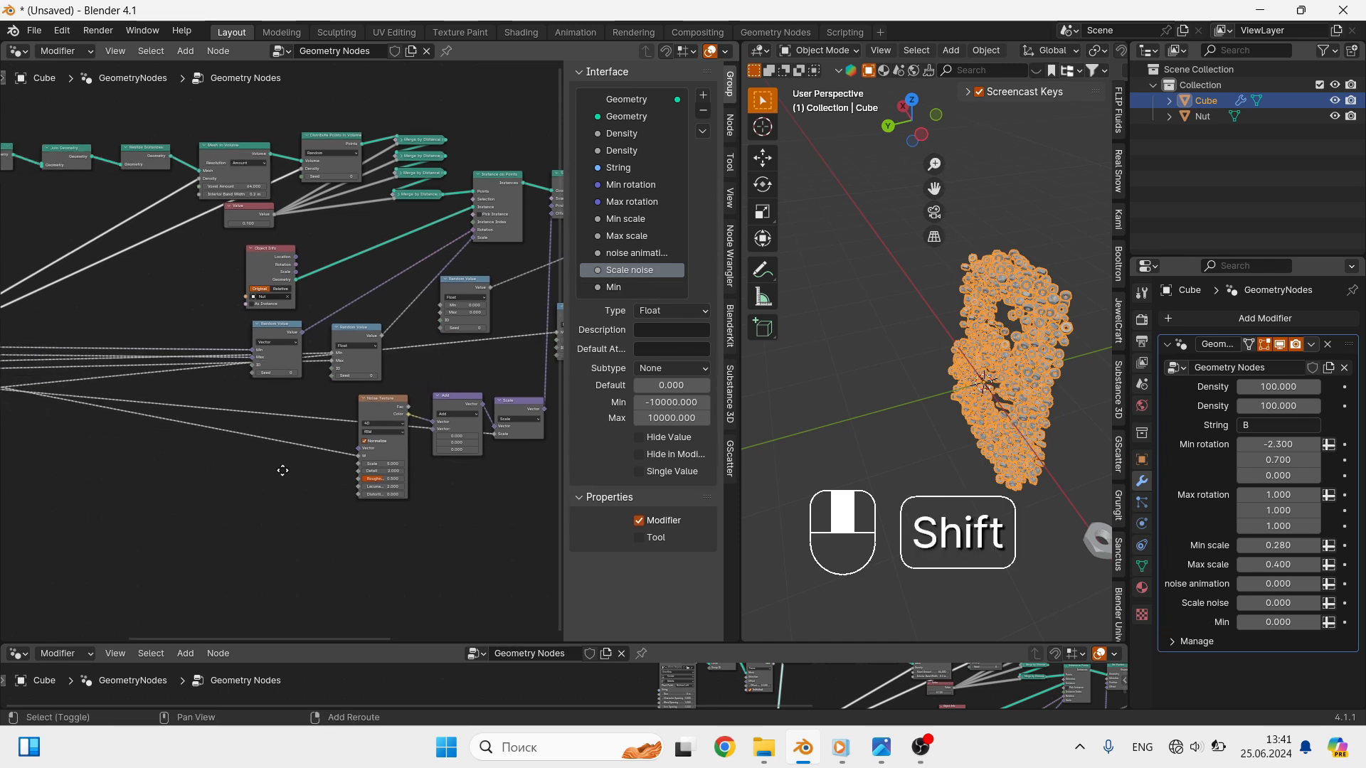
left_click_drag(86, 383, 489, 332)
- Rename the Min and Max inputs below "Scale noise" to "Min offset" and "Max offset"
double_click(642, 290)
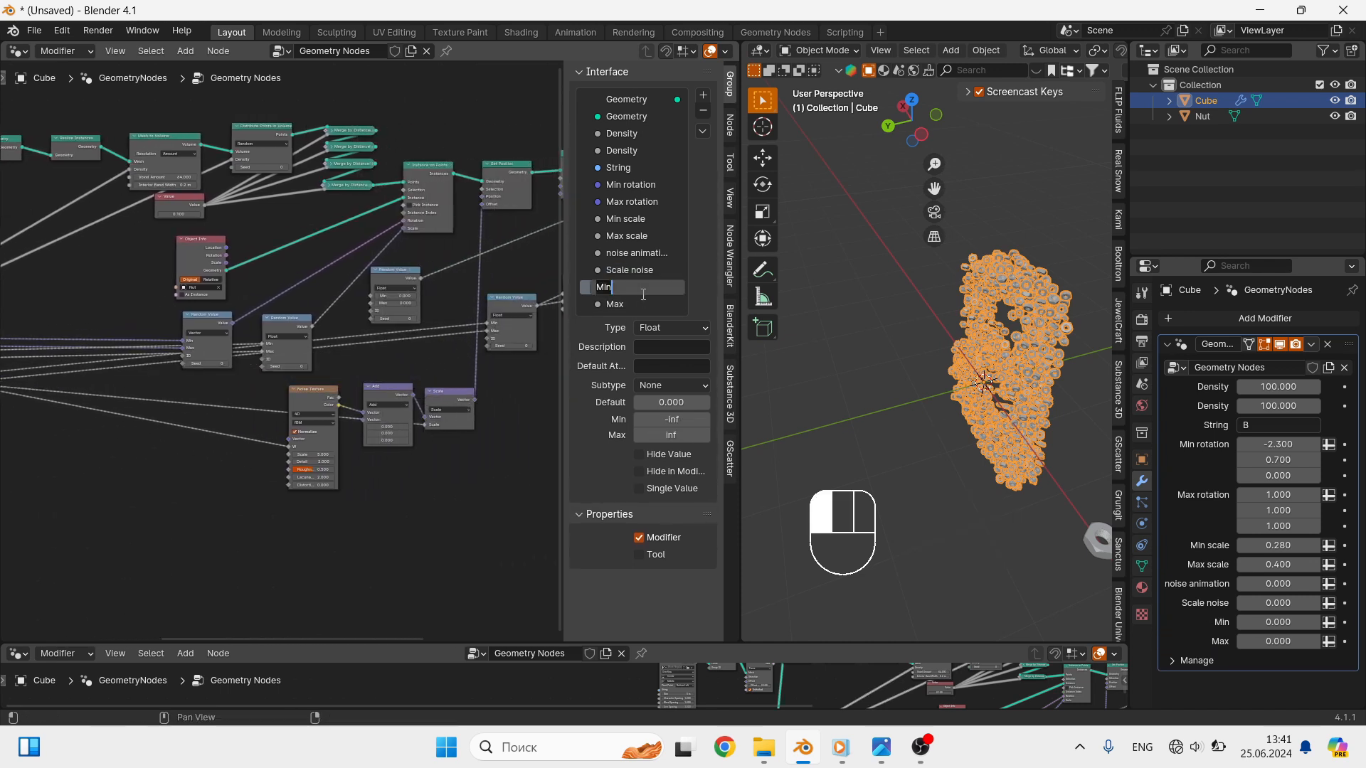
type("offs")
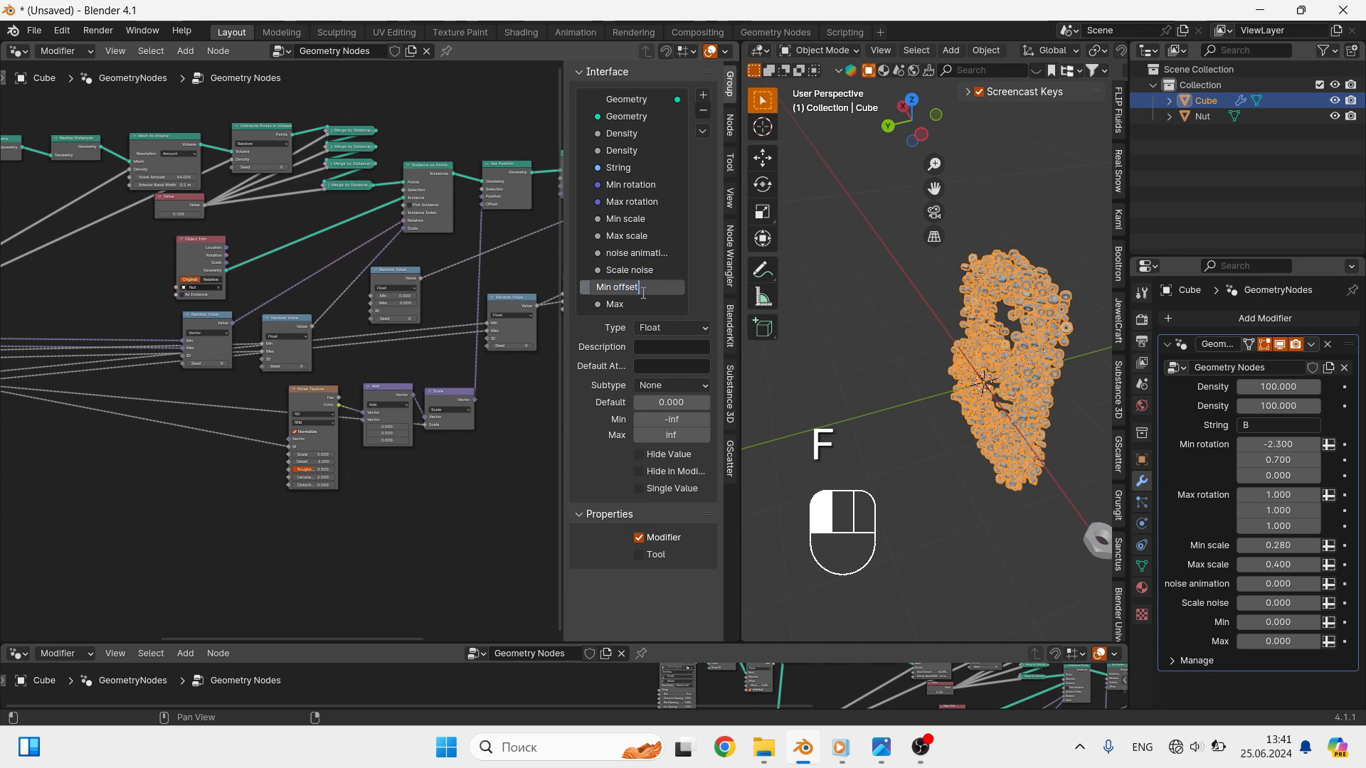
type("et")
key("Return")
double_click(635, 302)
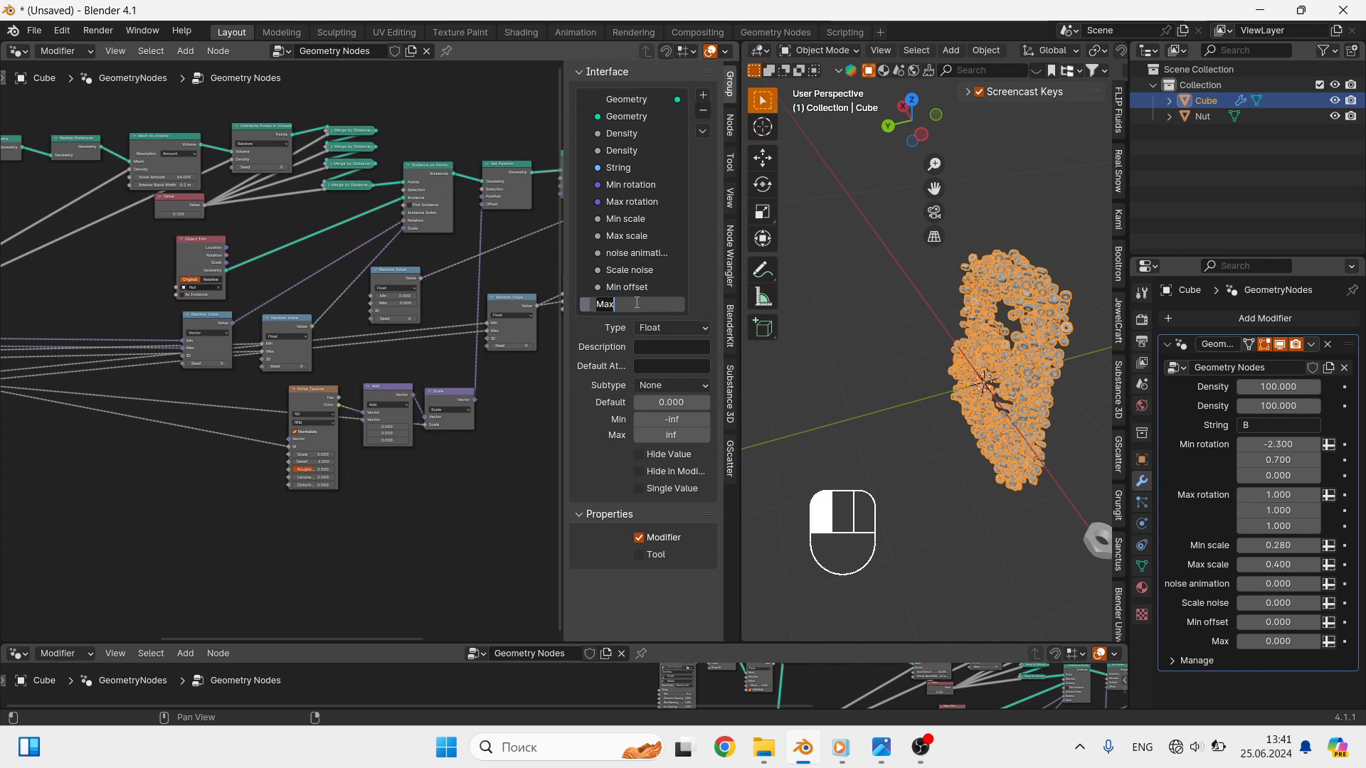
key("End")
type("off")
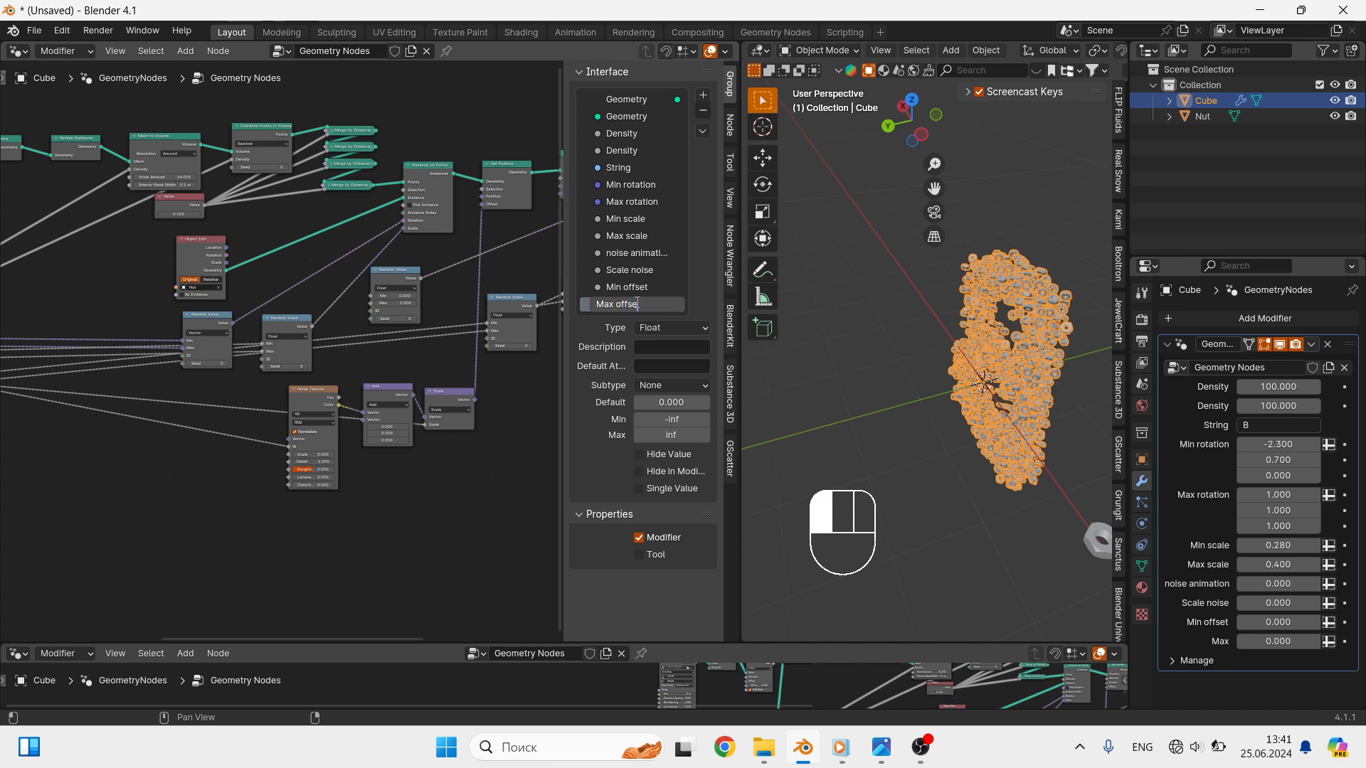
key("Return")
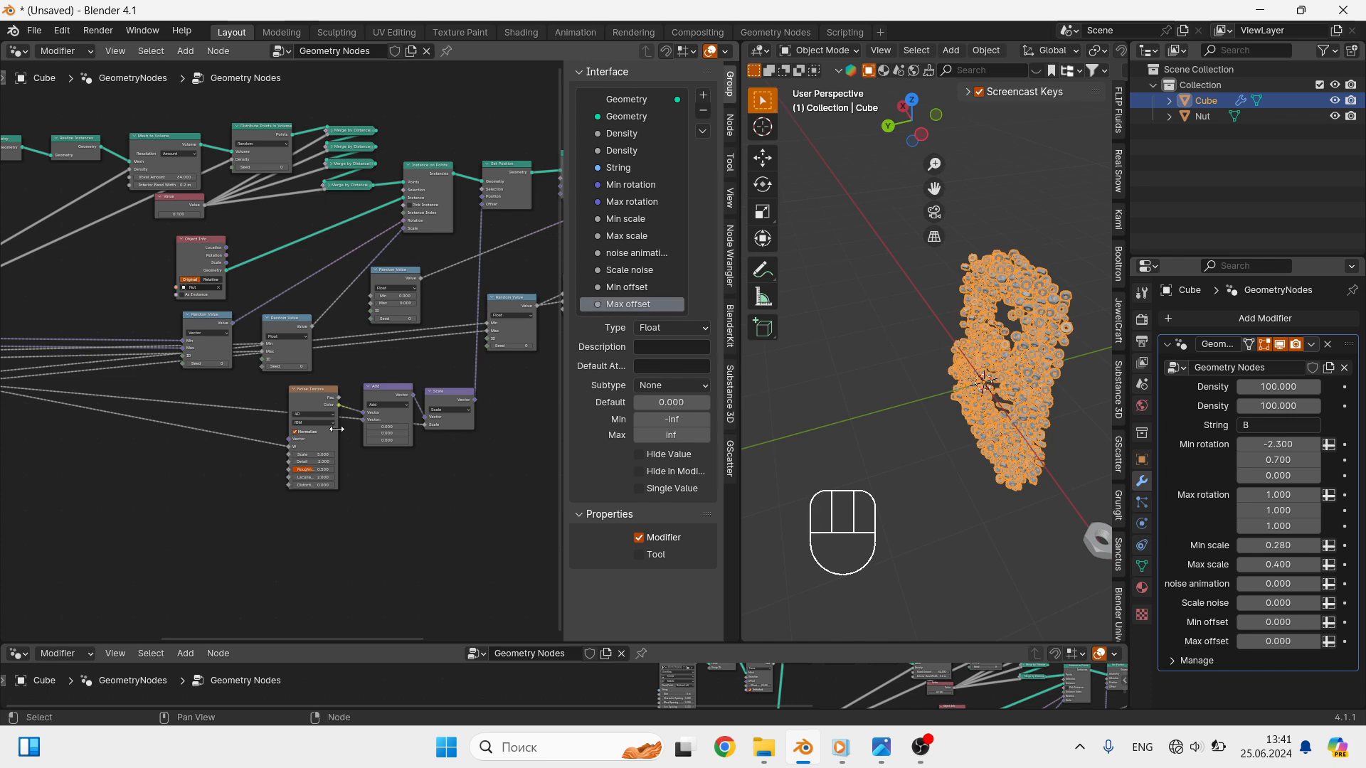
- Expose the Min and Max of the Random Value node driving the Rotate Instances rotation as Group Input sockets
scroll(331, 455, "down", 5)
scroll(43, 441, "up", 6)
left_click_drag(40, 446, 237, 336)
middle_click_drag(192, 475, 118, 422, "shift")
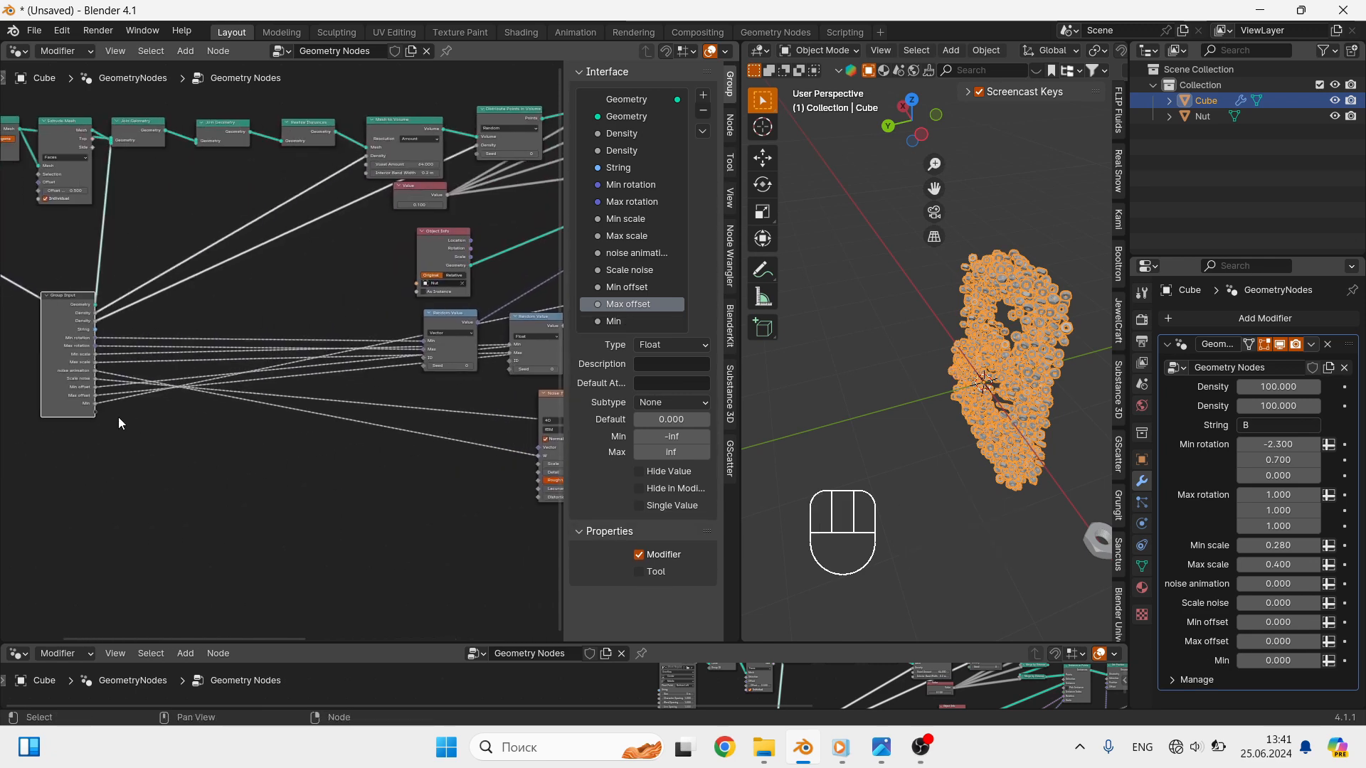
left_click_drag(95, 411, 357, 304)
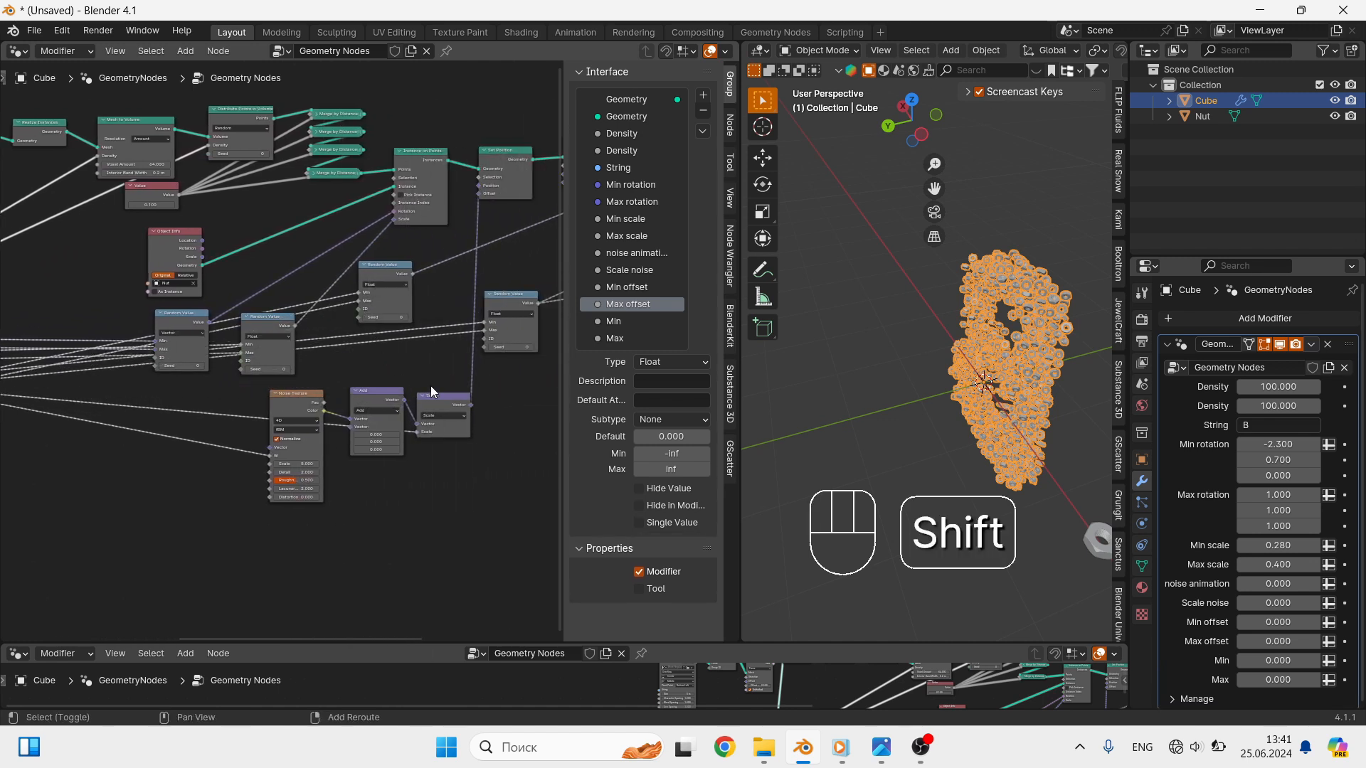
middle_click_drag(430, 387, 206, 450, "shift")
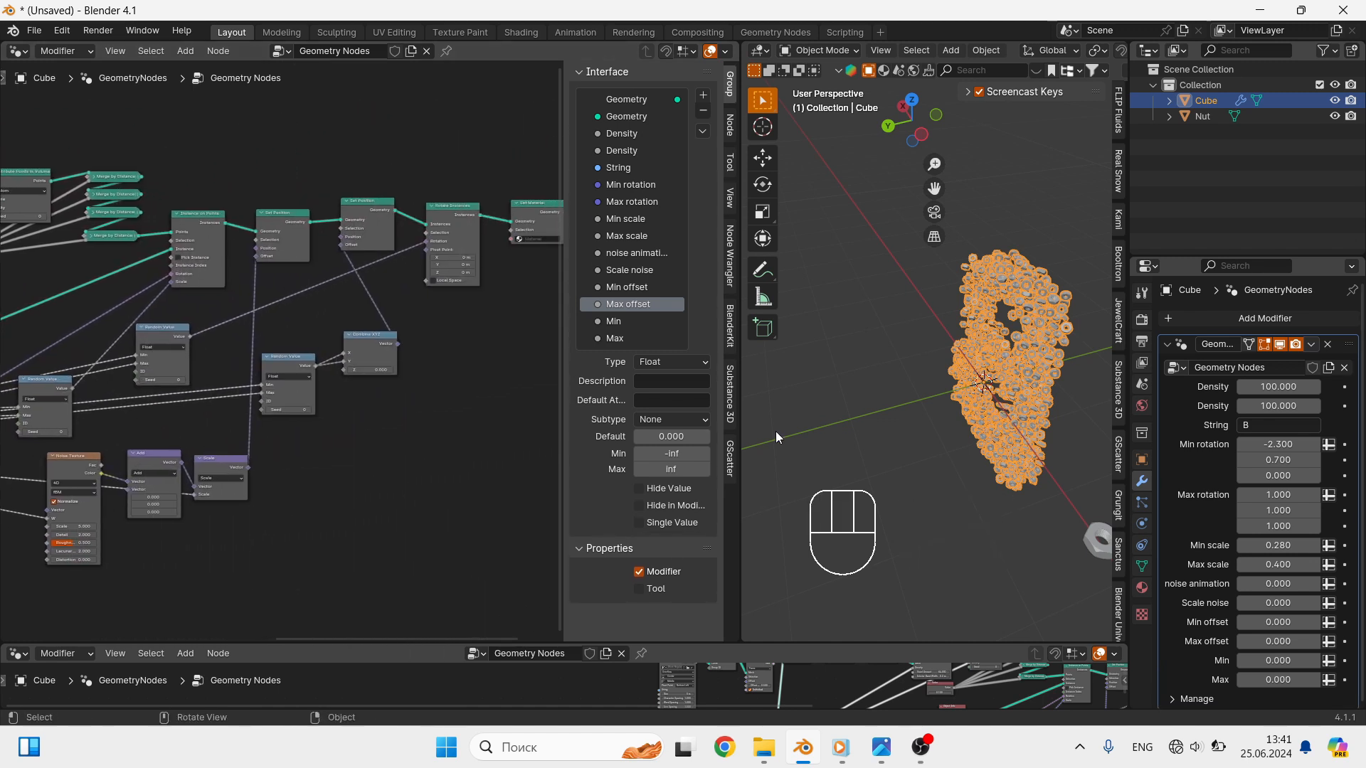
- Rename the Min and Max inputs below "Max offset" to "Min globotation" and "Max globrotation"
double_click(651, 323)
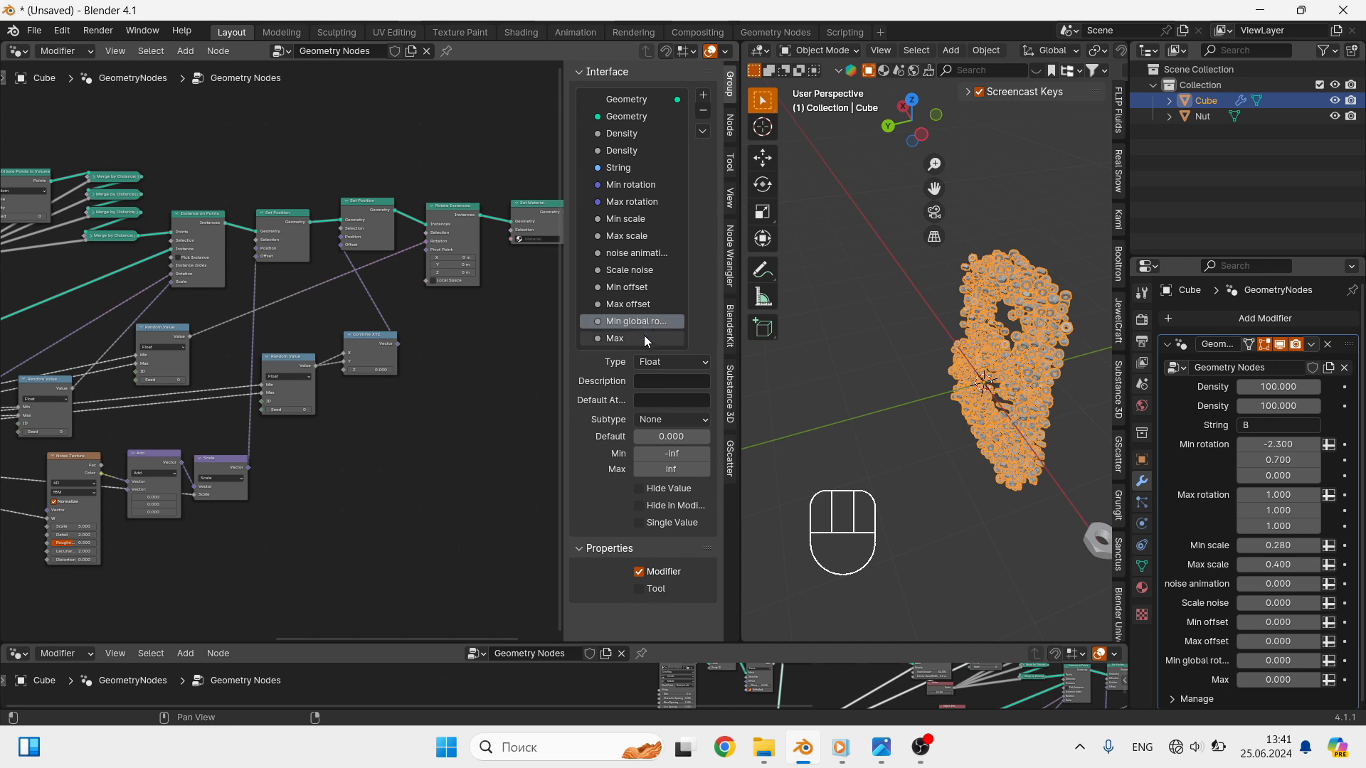
left_click(643, 336)
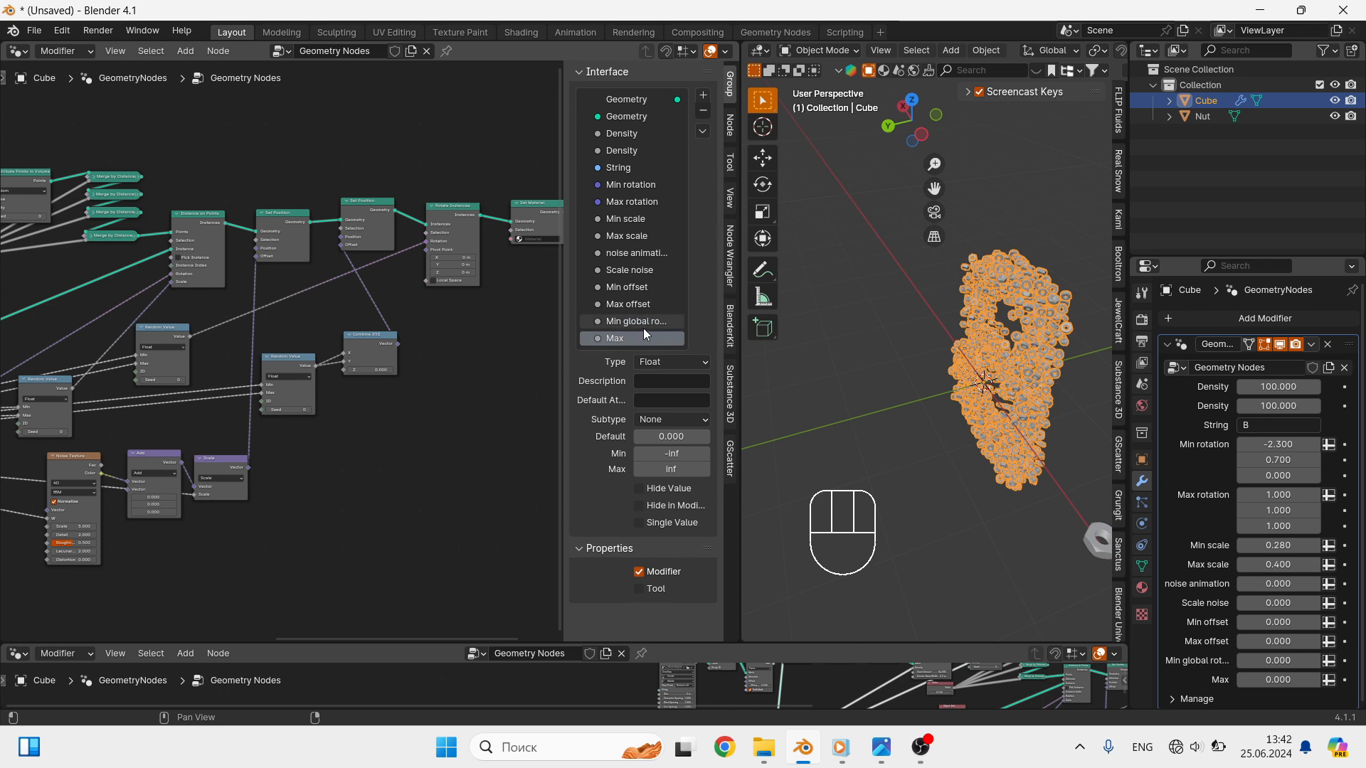
double_click(642, 322)
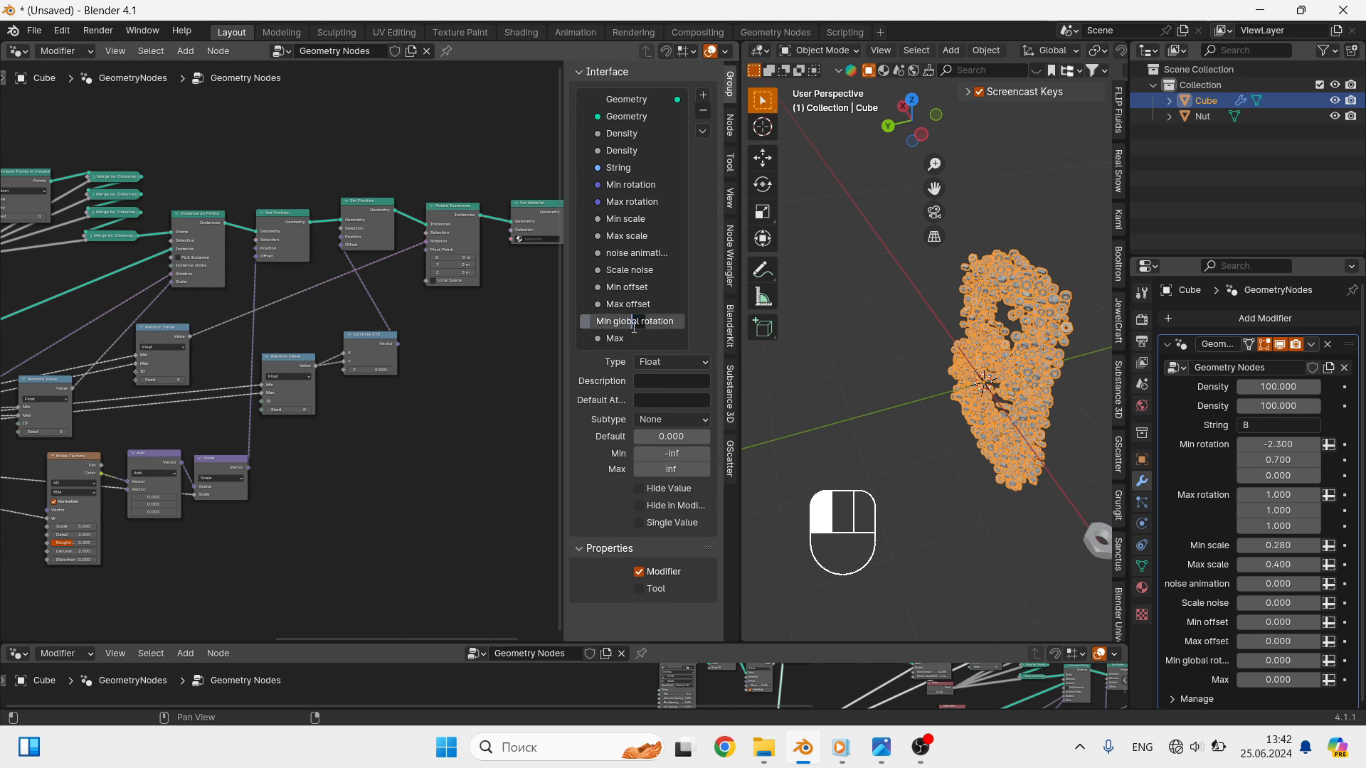
key("BackSpace")
key("BackSpace")
key("BackSpace")
key("BackSpace")
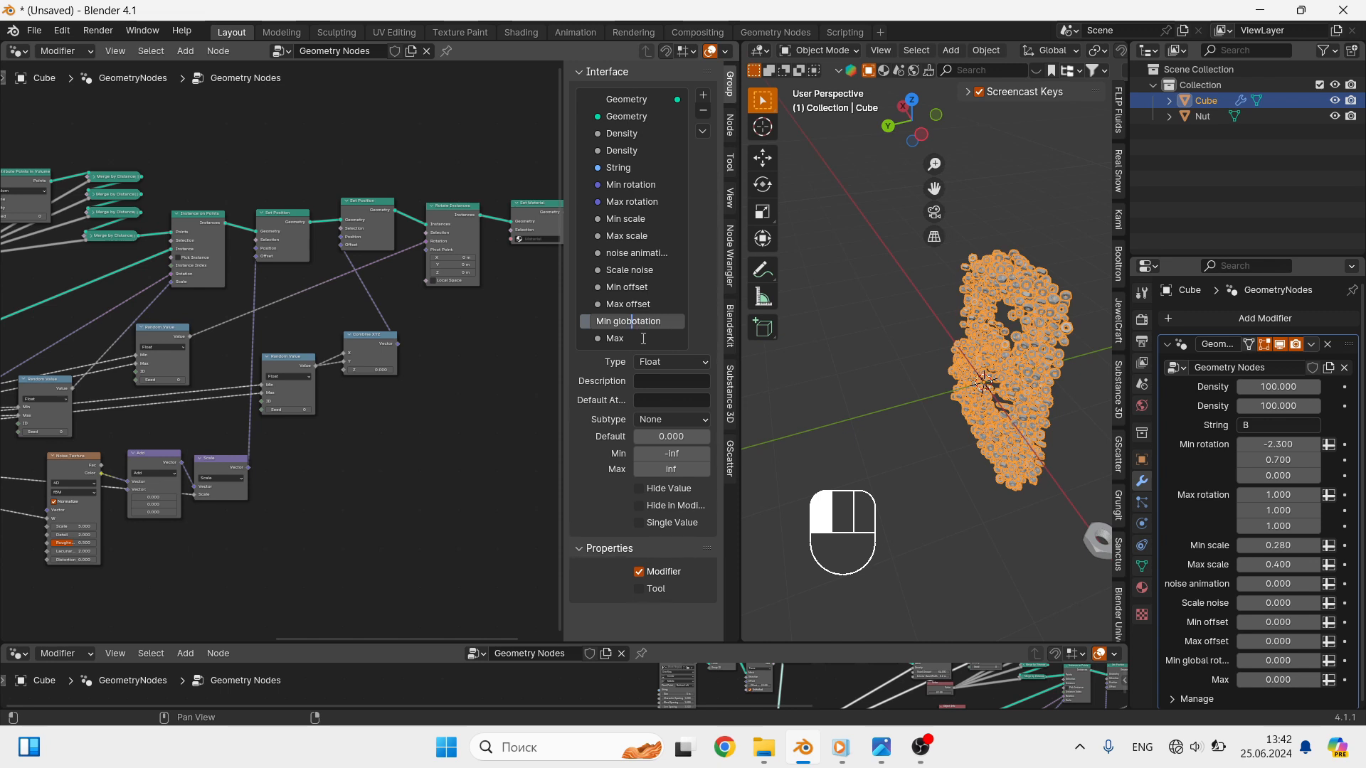
double_click(643, 338)
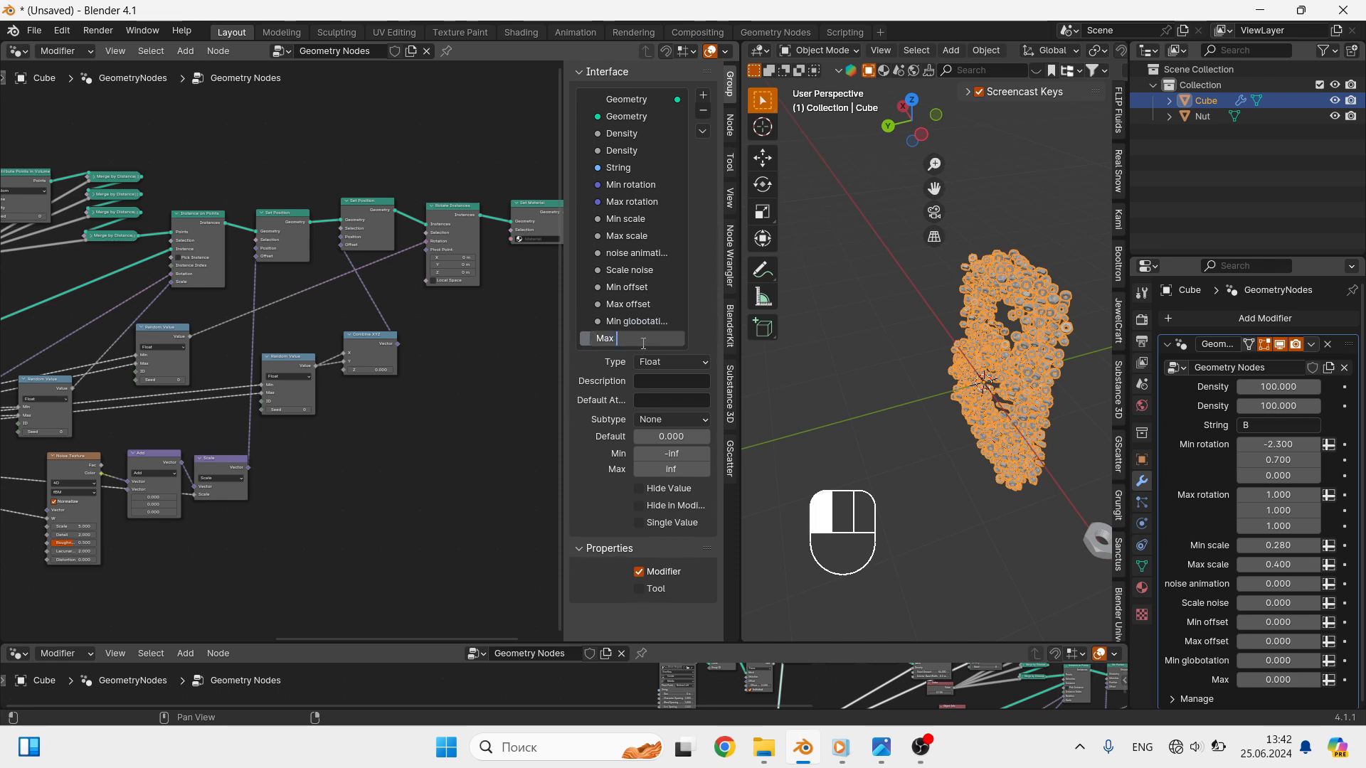
type("globrotation")
key("Return")
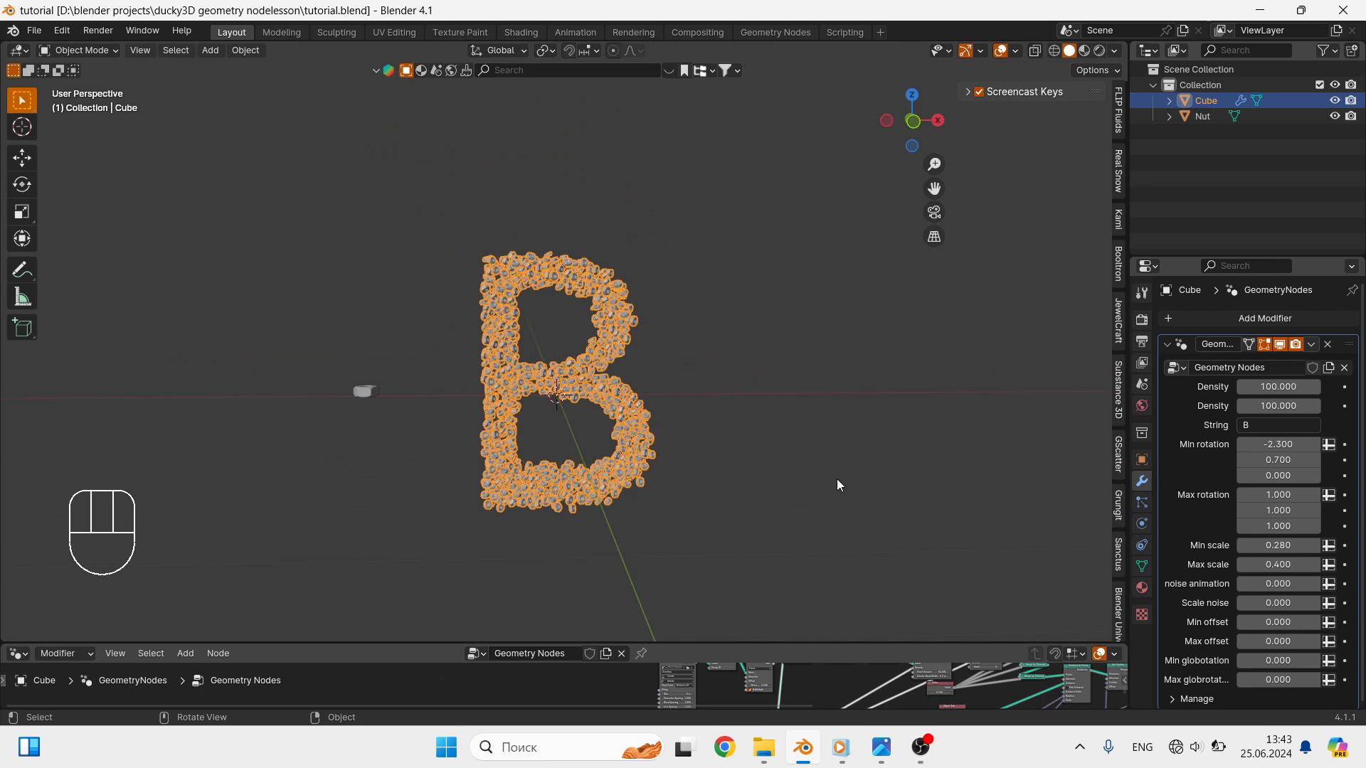
- Try to load the Arial Bold font from the Windows Fonts folder into the text node
scroll(1258, 508, "down", 1)
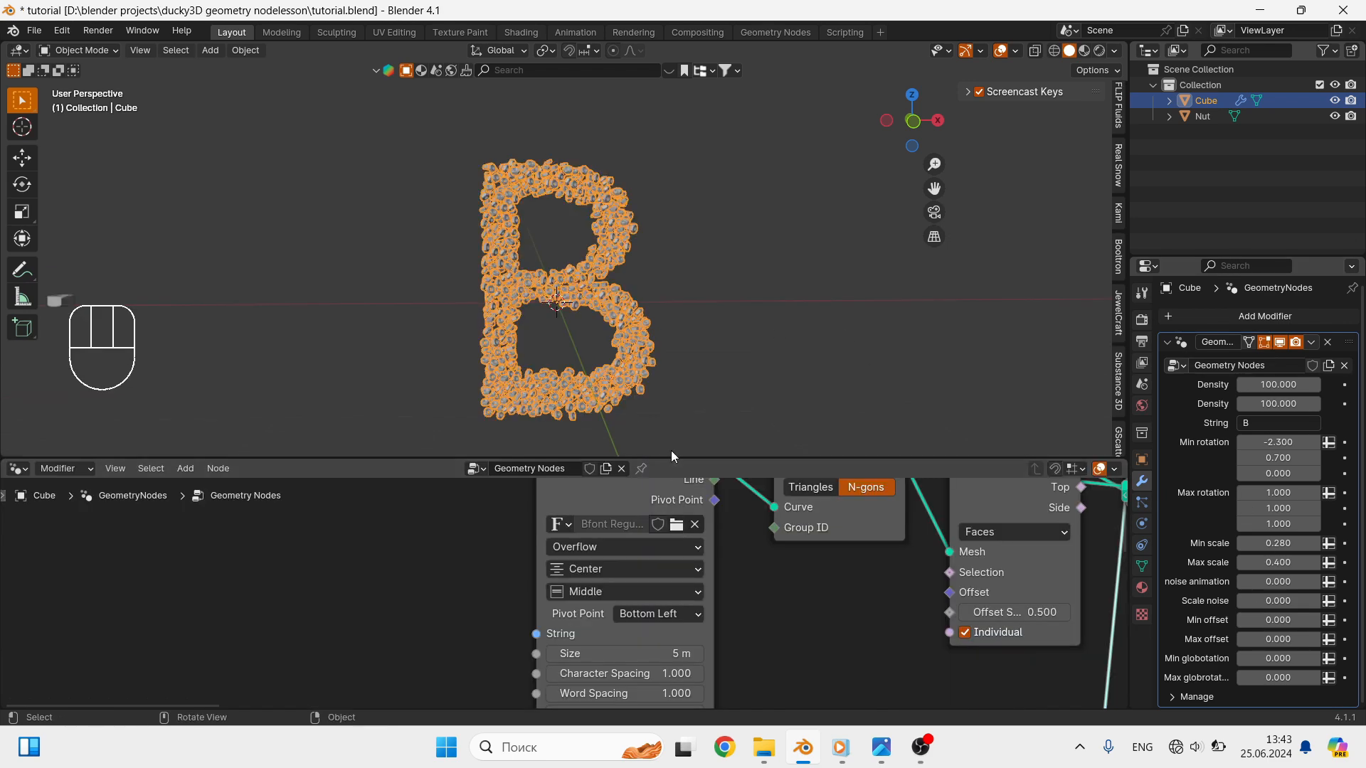
left_click_drag(672, 459, 673, 426)
left_click(674, 504)
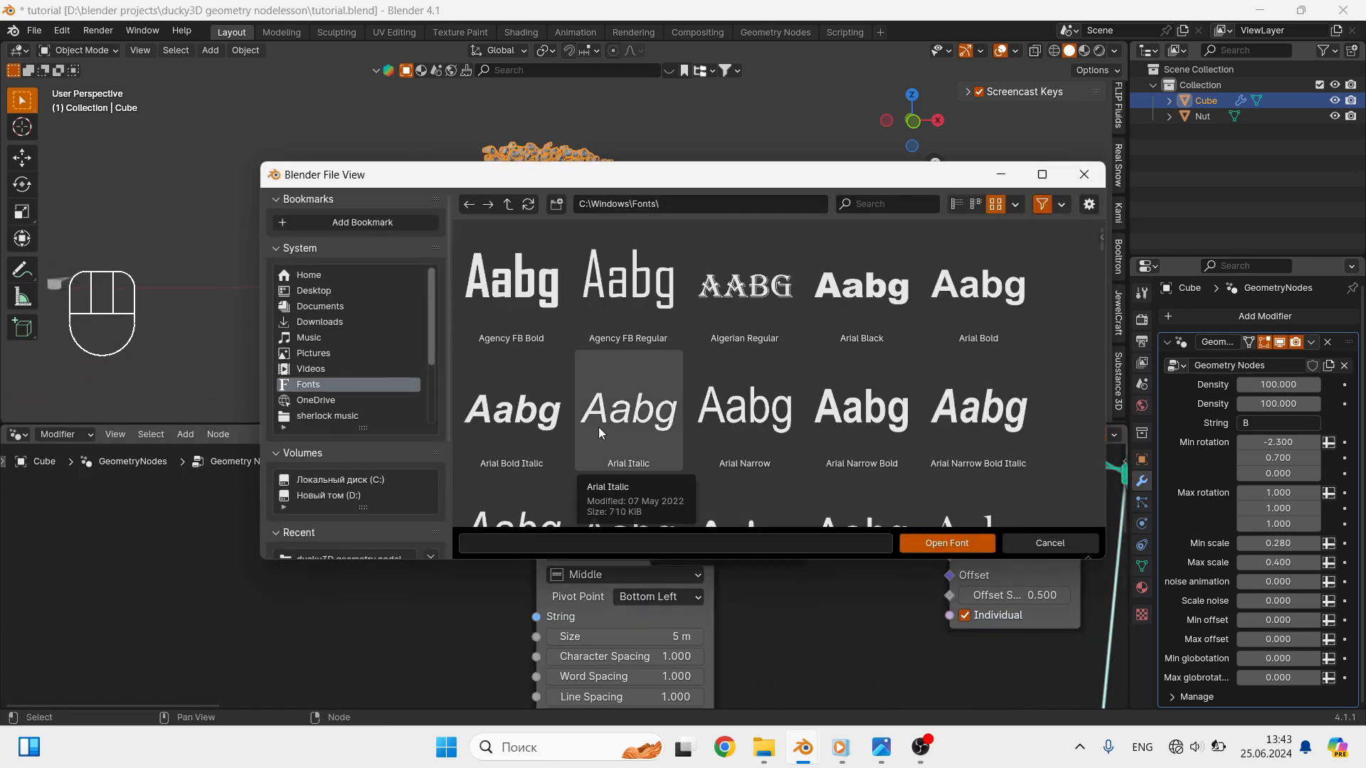
left_click(874, 314)
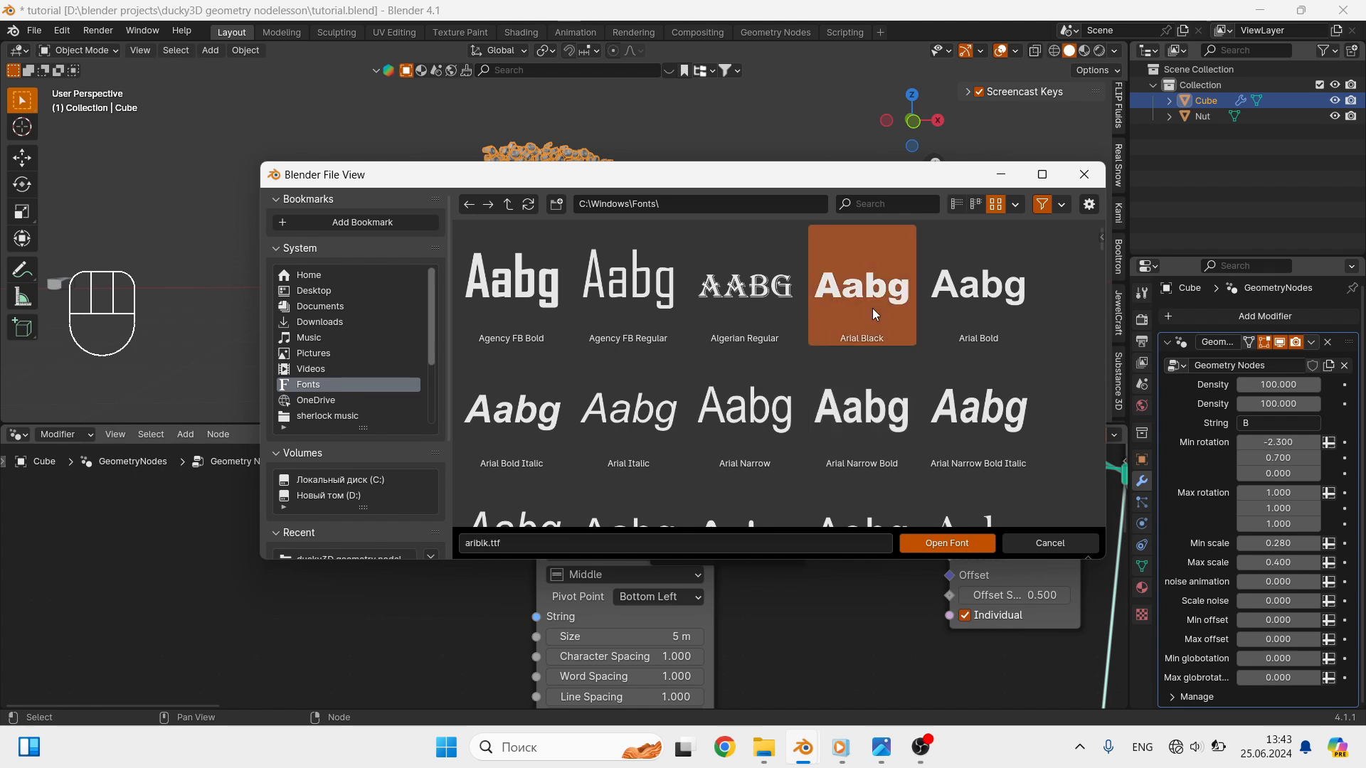
left_click(983, 296)
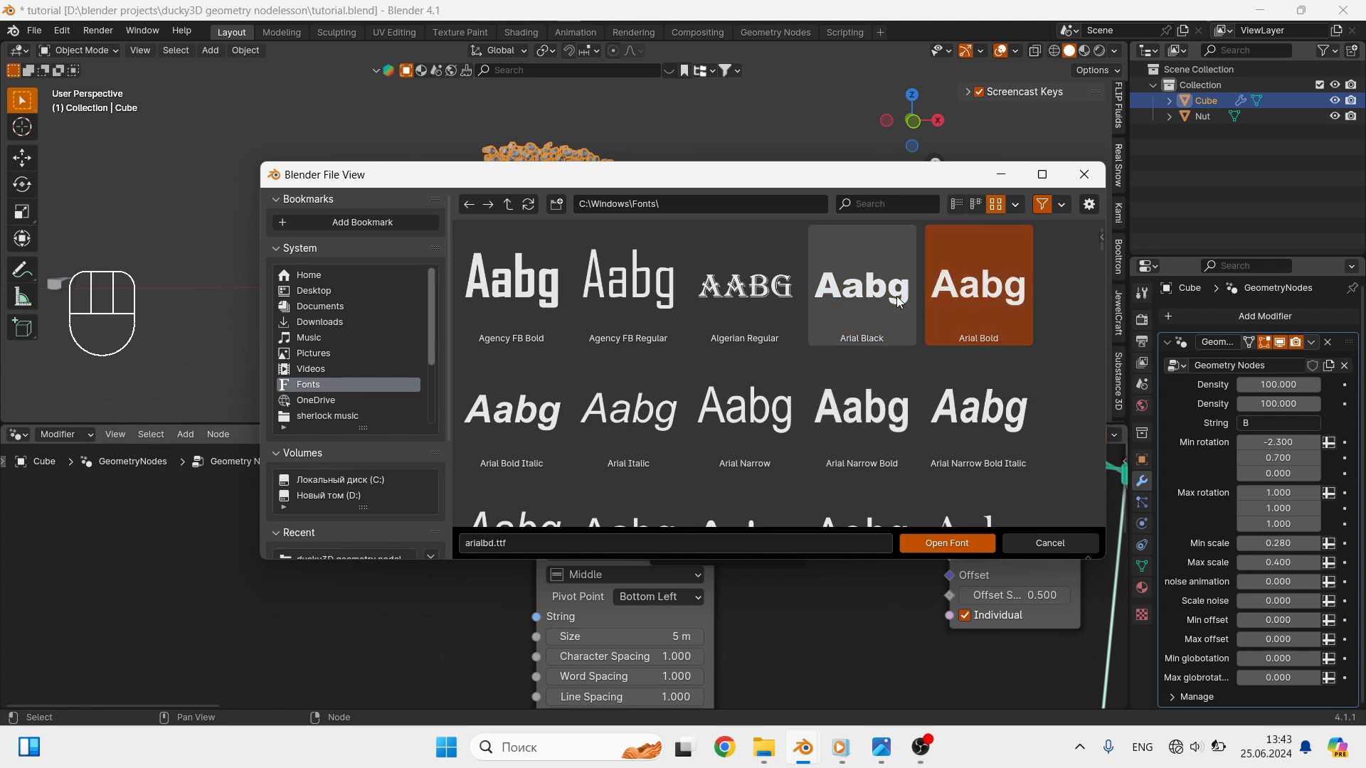
double_click(956, 300)
- Set the modifier's String input to "Blender" and look over the nut-filled word
left_click(1267, 423)
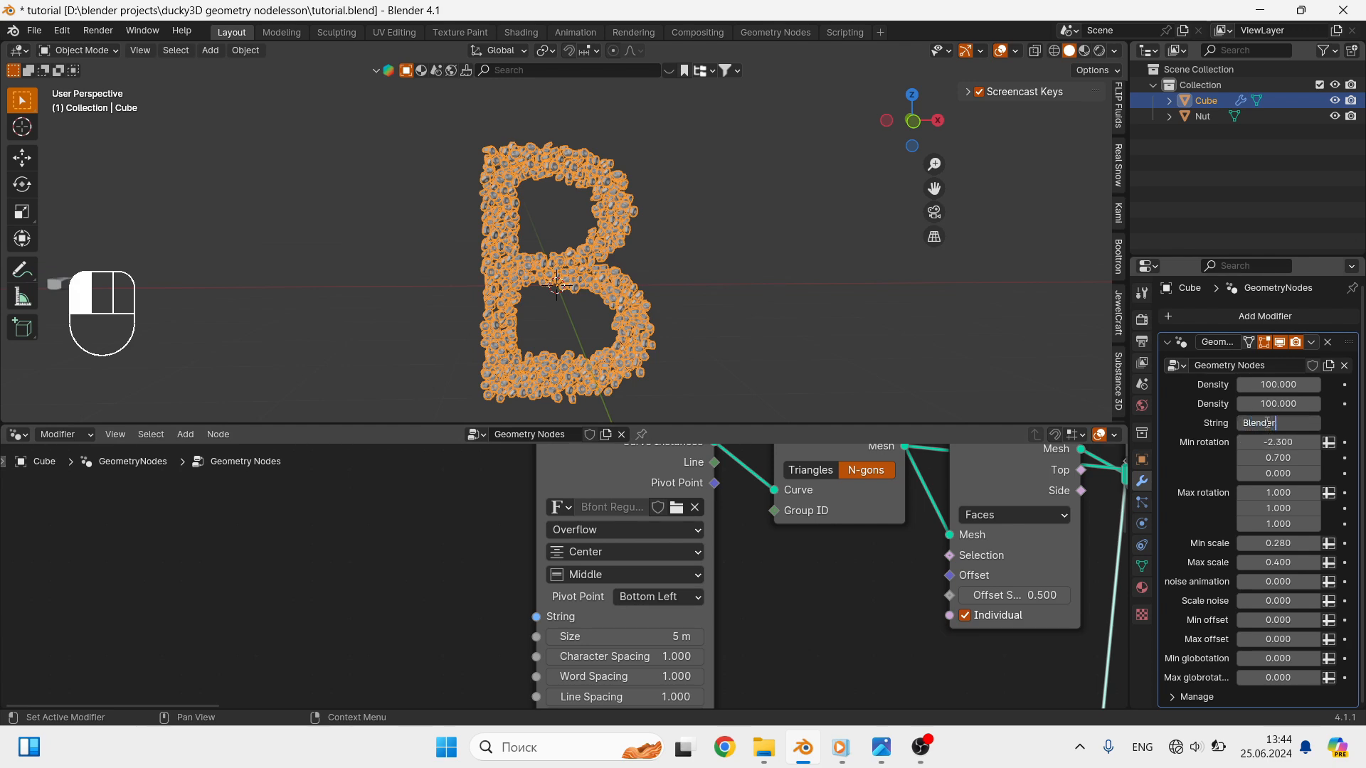
key("Return")
scroll(659, 279, "down", 2)
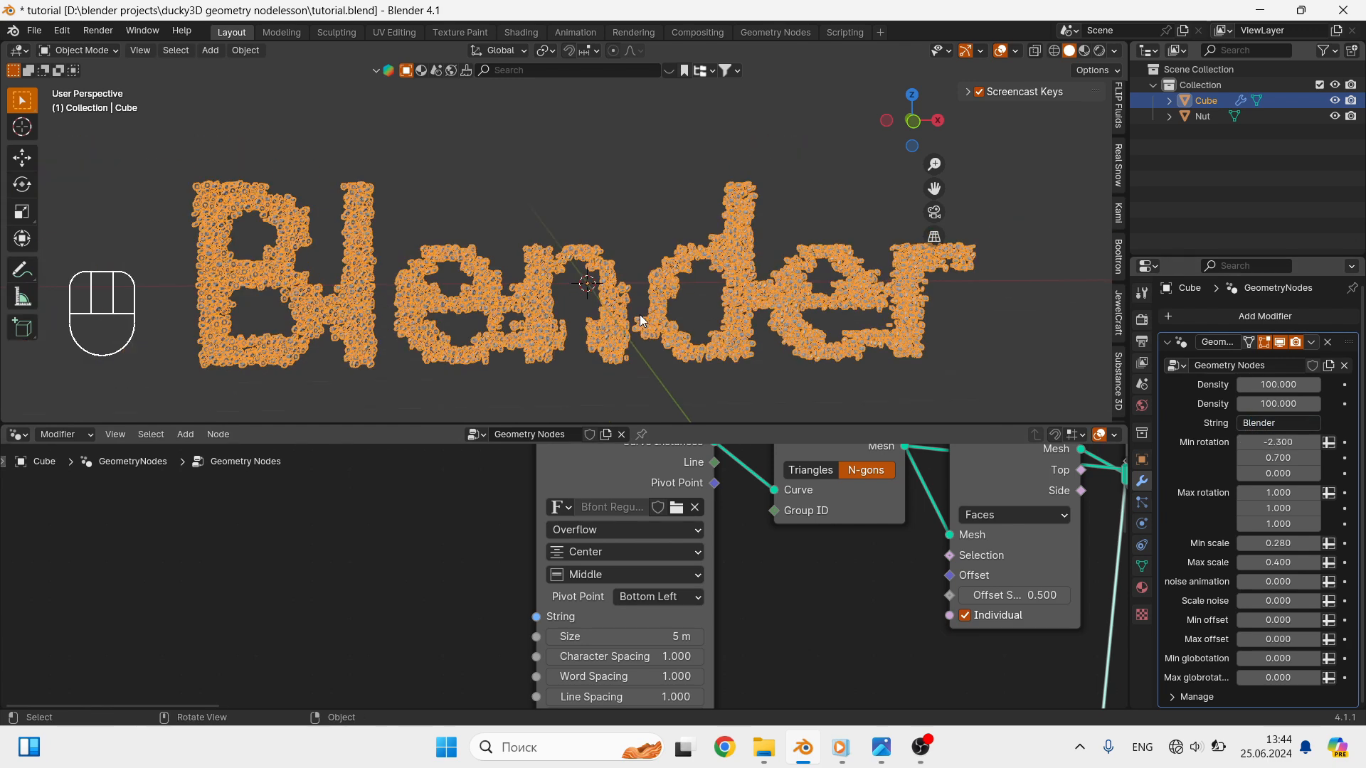
middle_click_drag(640, 315, 642, 306)
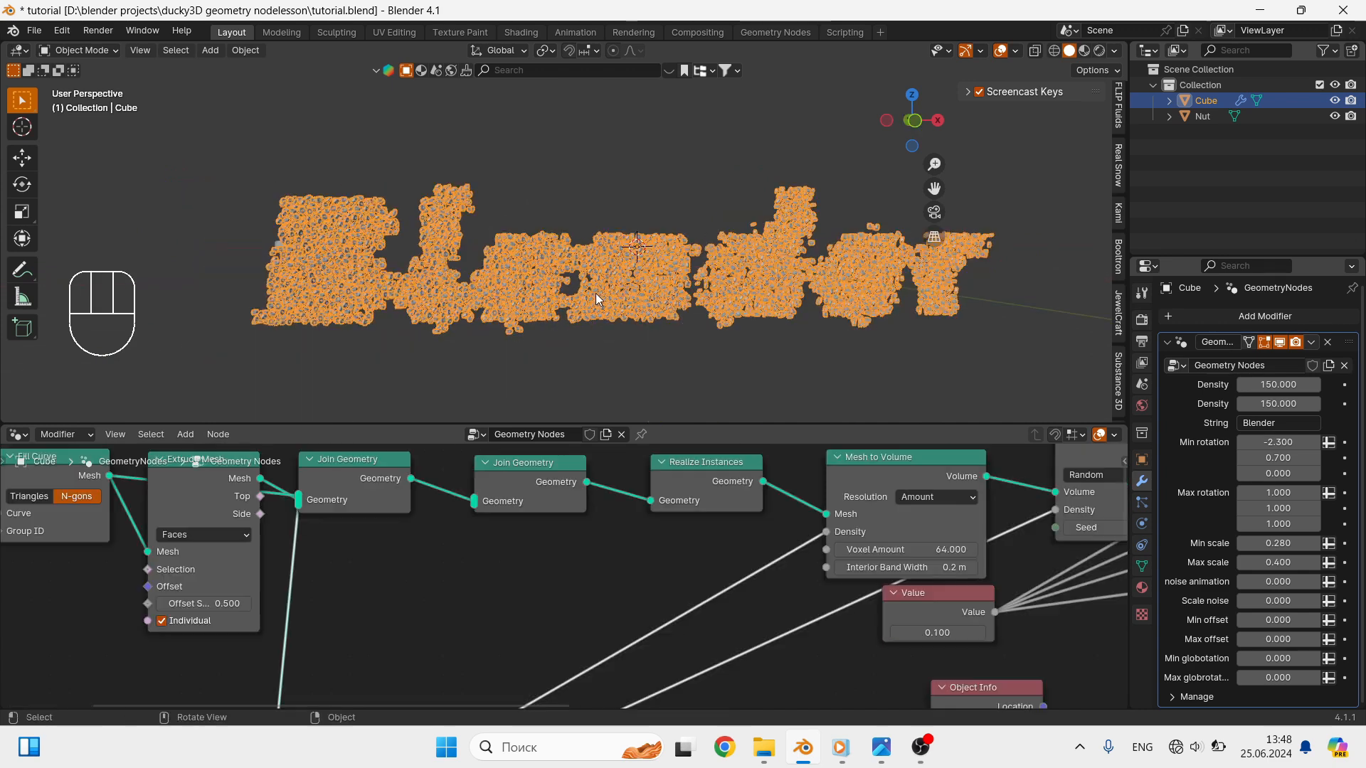
- Set the Voxel Amount of the Mesh to Volume node to 150
scroll(936, 557, "up", 1)
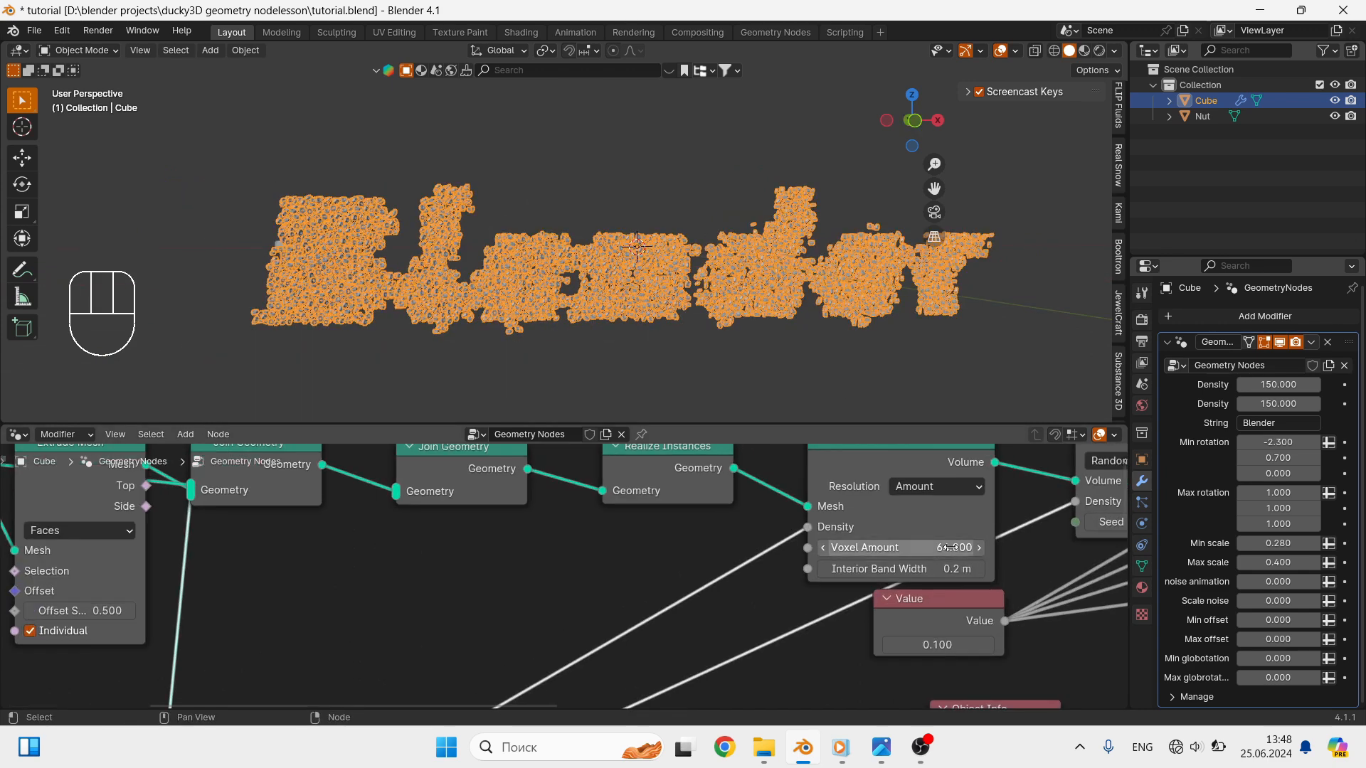
left_click(940, 549)
type("150")
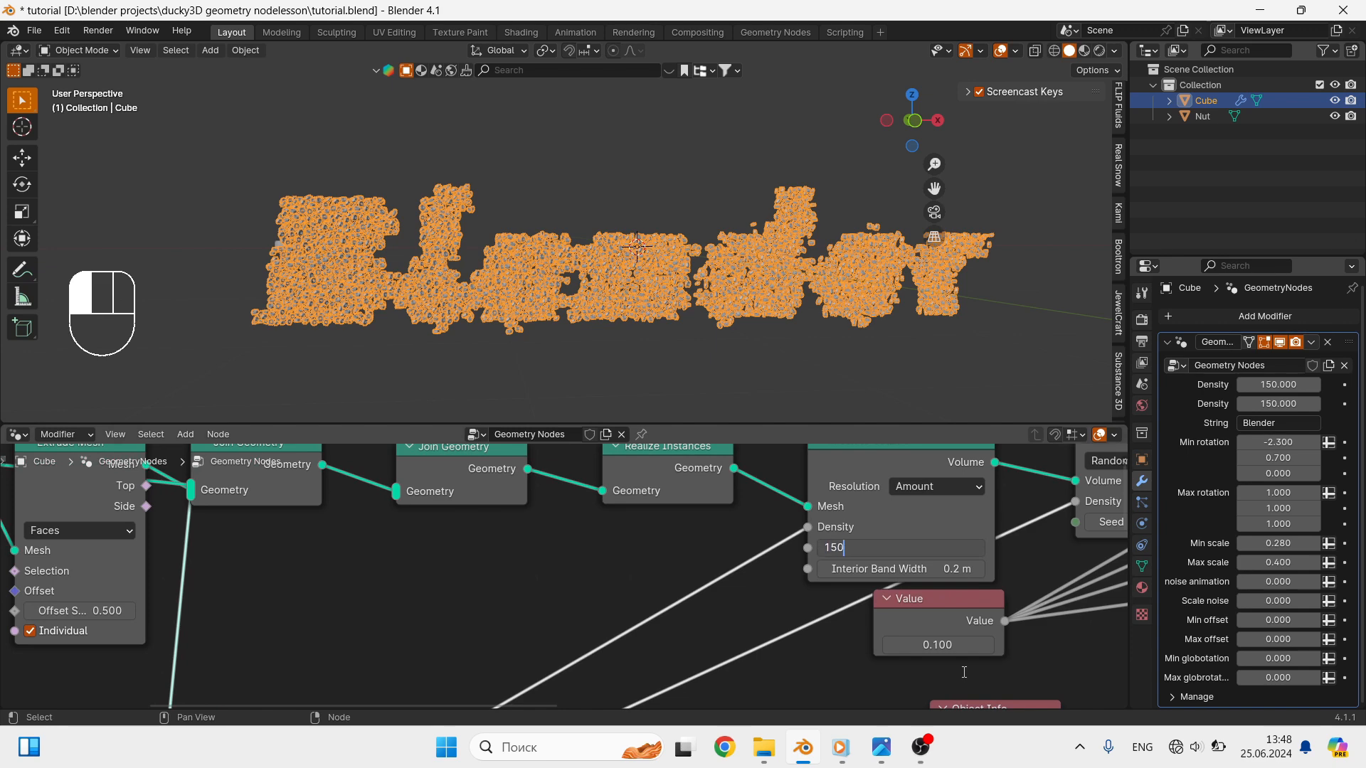
key("Return")
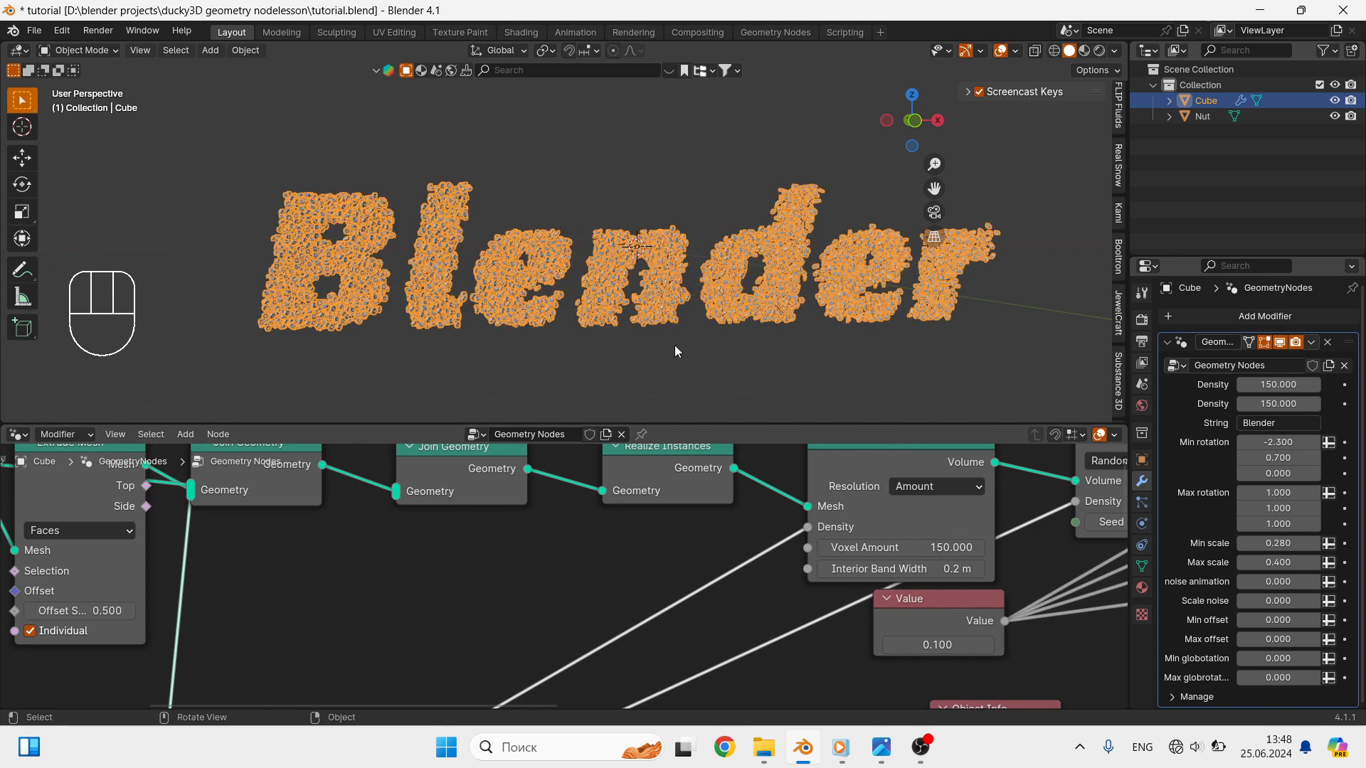
middle_click_drag(728, 338, 757, 347)
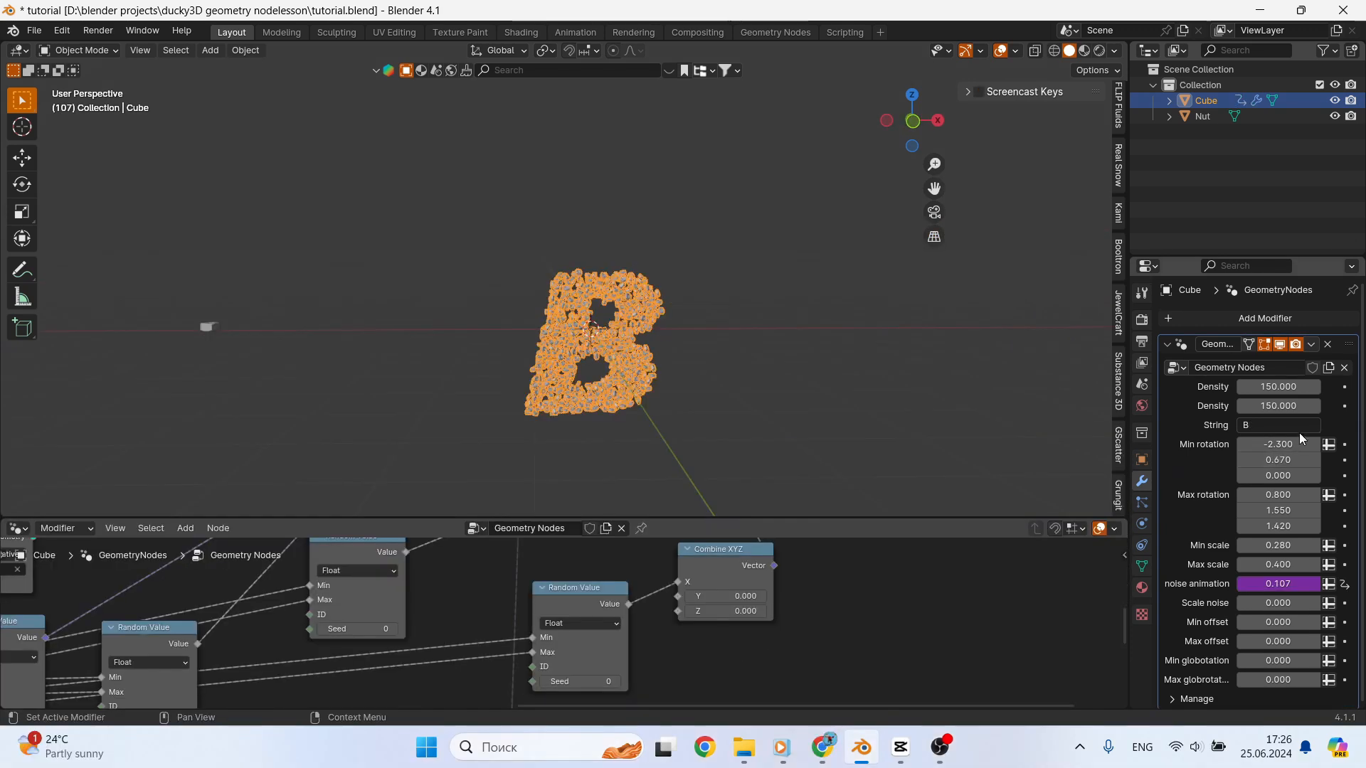
- Move the Random Value link from X to Y on Combine XYZ, and test Max offset at 1.880 before resetting it to 0
left_click_drag(679, 583, 672, 595)
left_click_drag(1295, 639, 1332, 639)
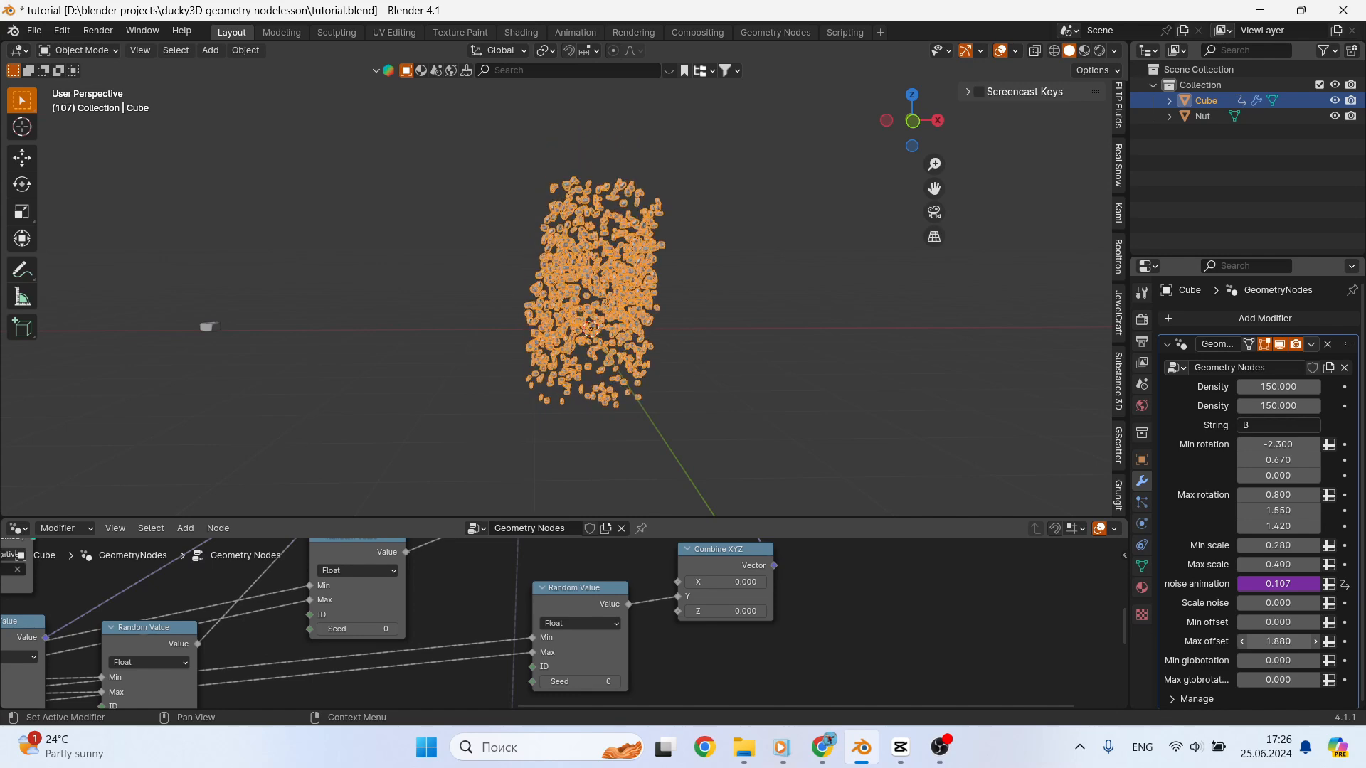
left_click(1284, 641)
type("0")
left_click(1272, 662)
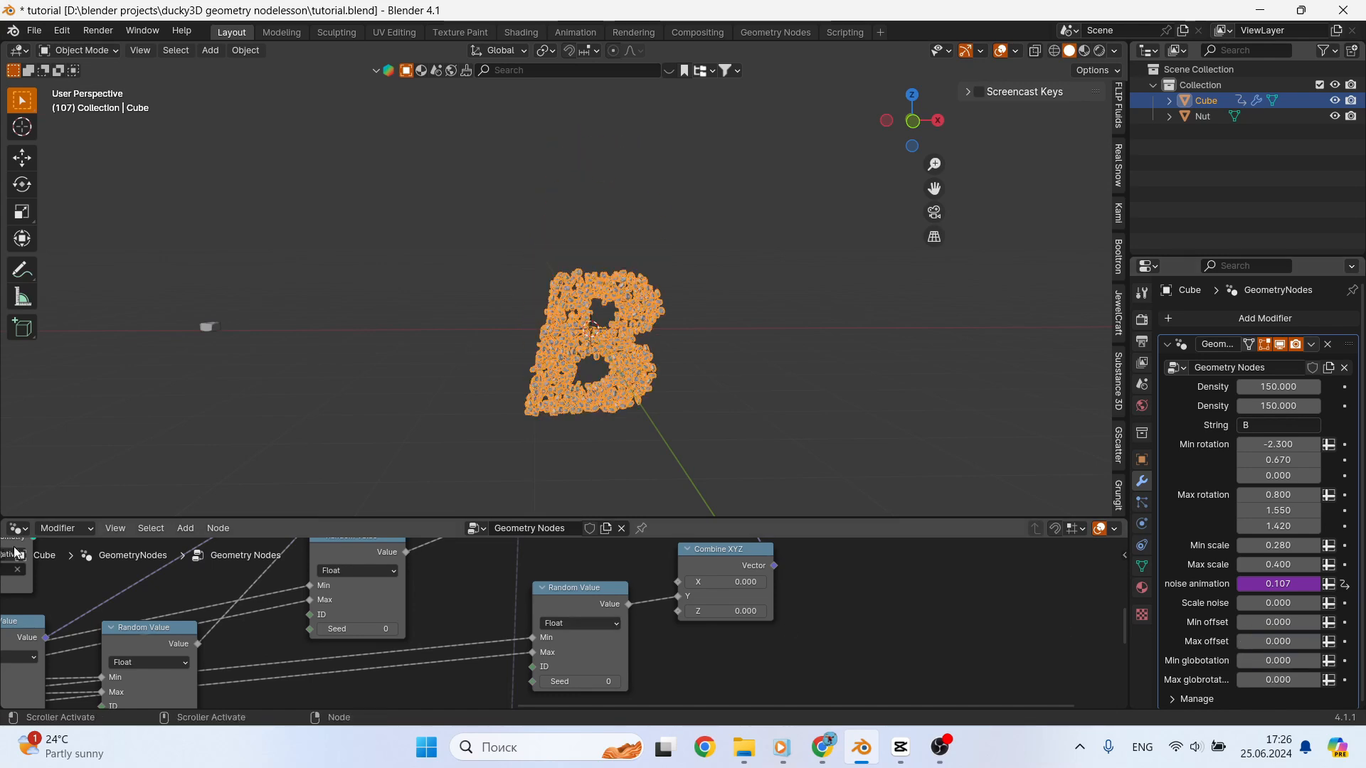
- Switch the node editor area to the Timeline and go to frame 100
left_click(17, 528)
left_click(267, 589)
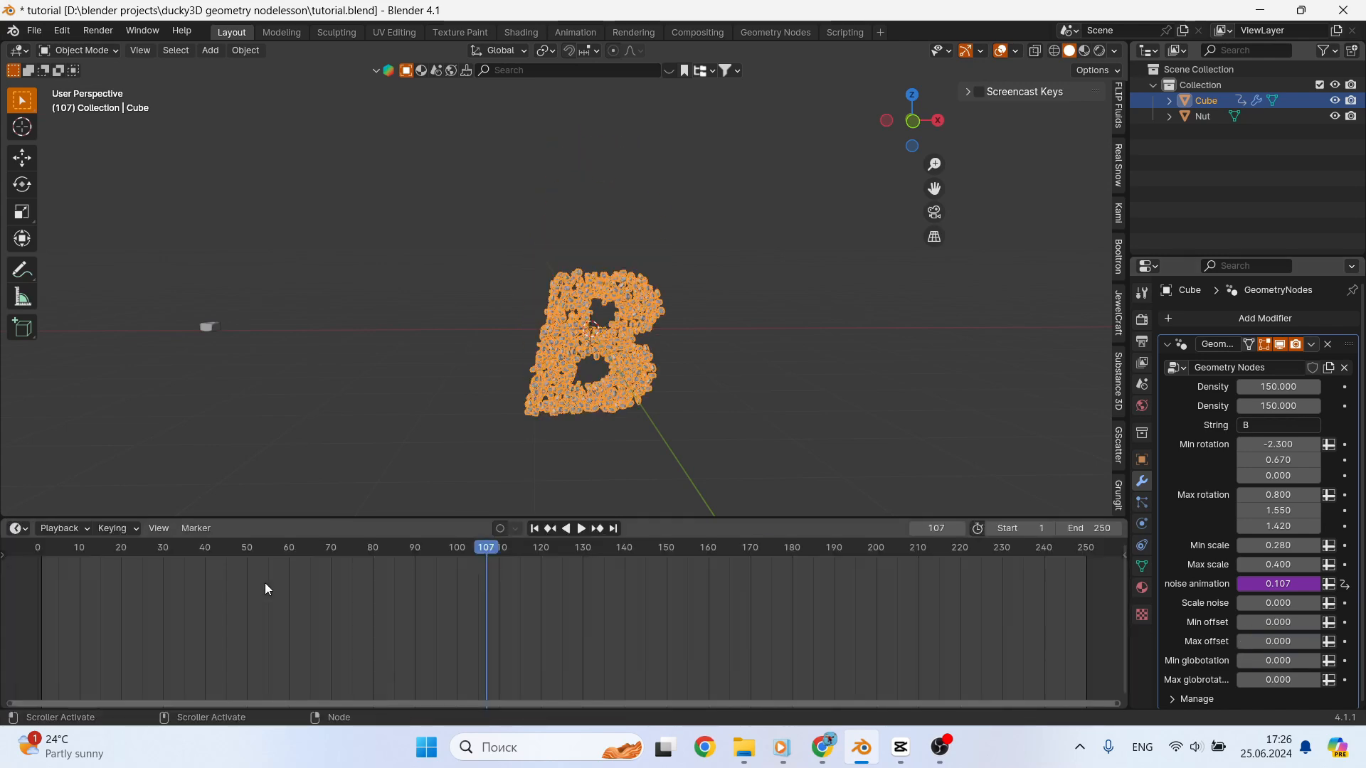
left_click(457, 549)
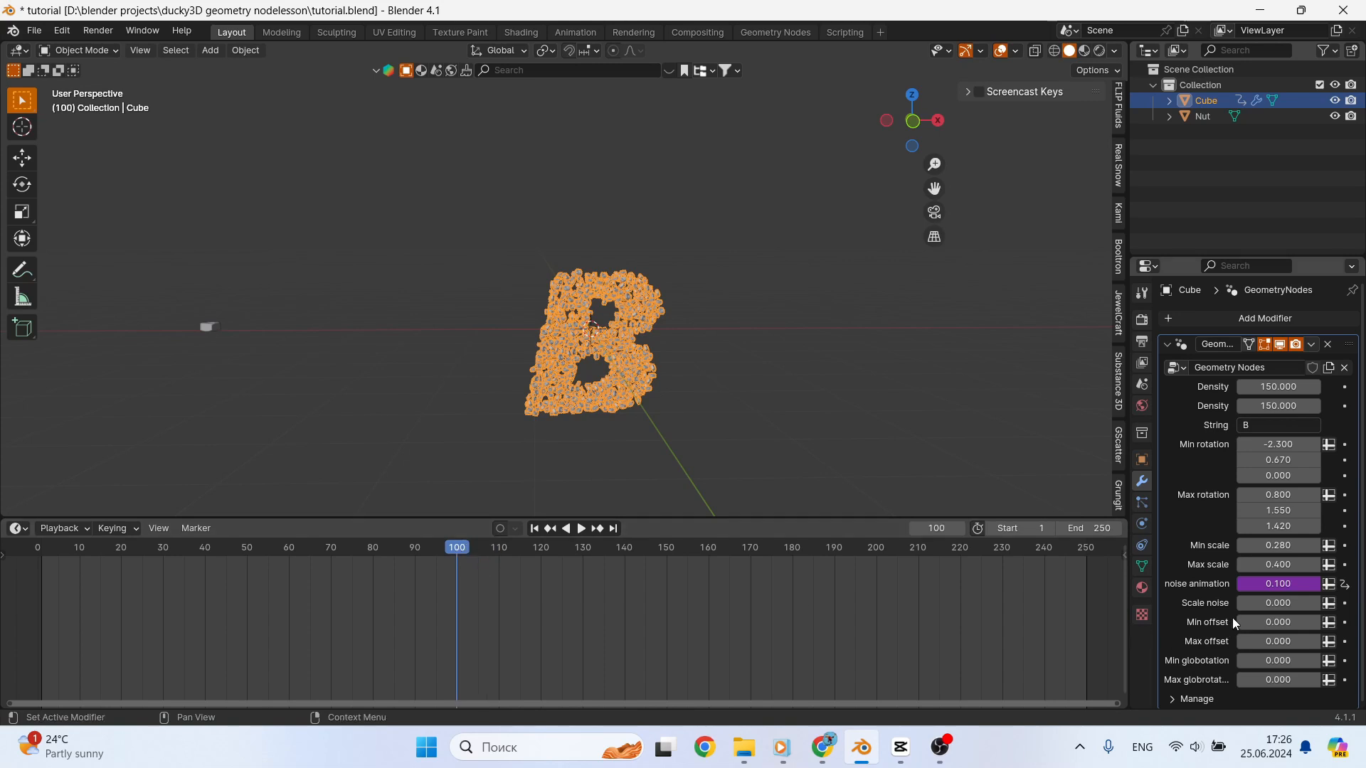
- Keyframe both globrotation inputs, both offsets, Scale noise, and Min and Max scale at frame 100
left_click(1345, 680)
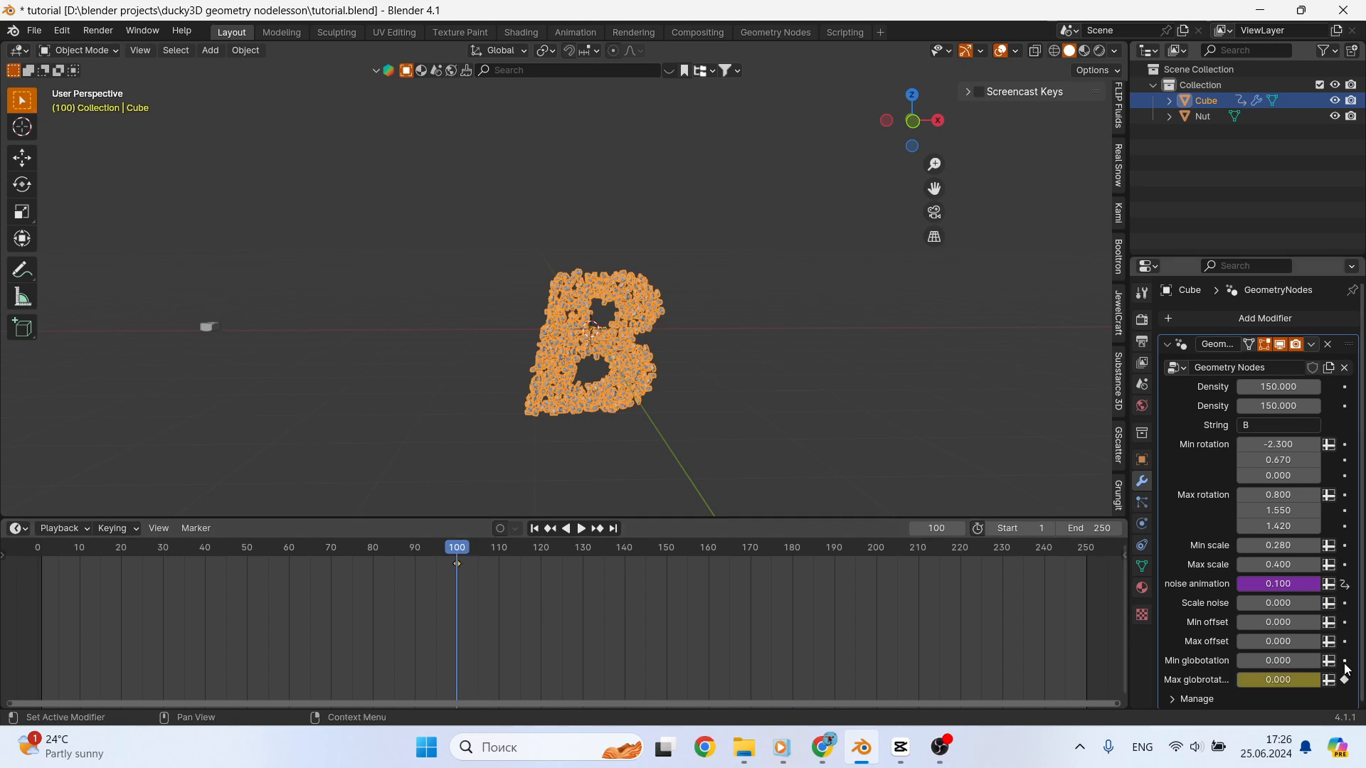
left_click(1345, 661)
left_click(1345, 642)
left_click(1345, 623)
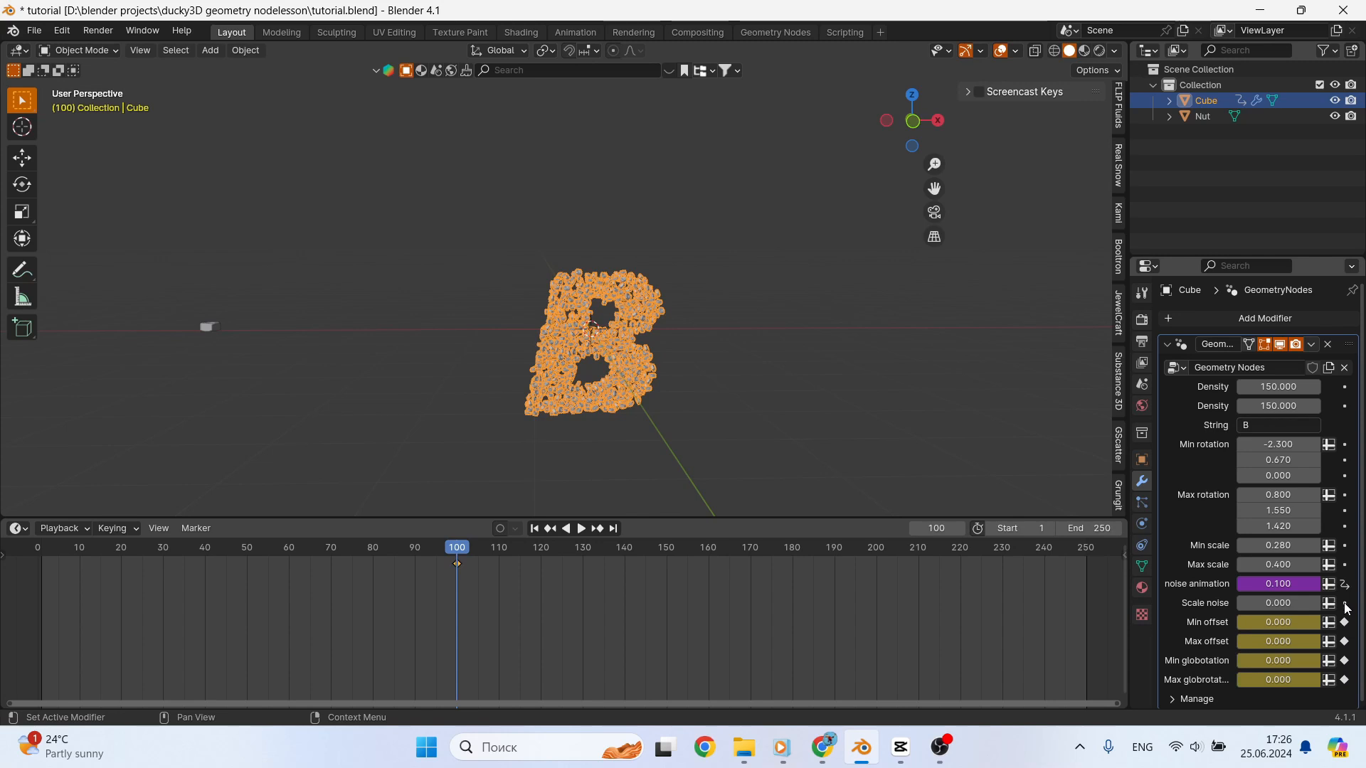
left_click(1345, 603)
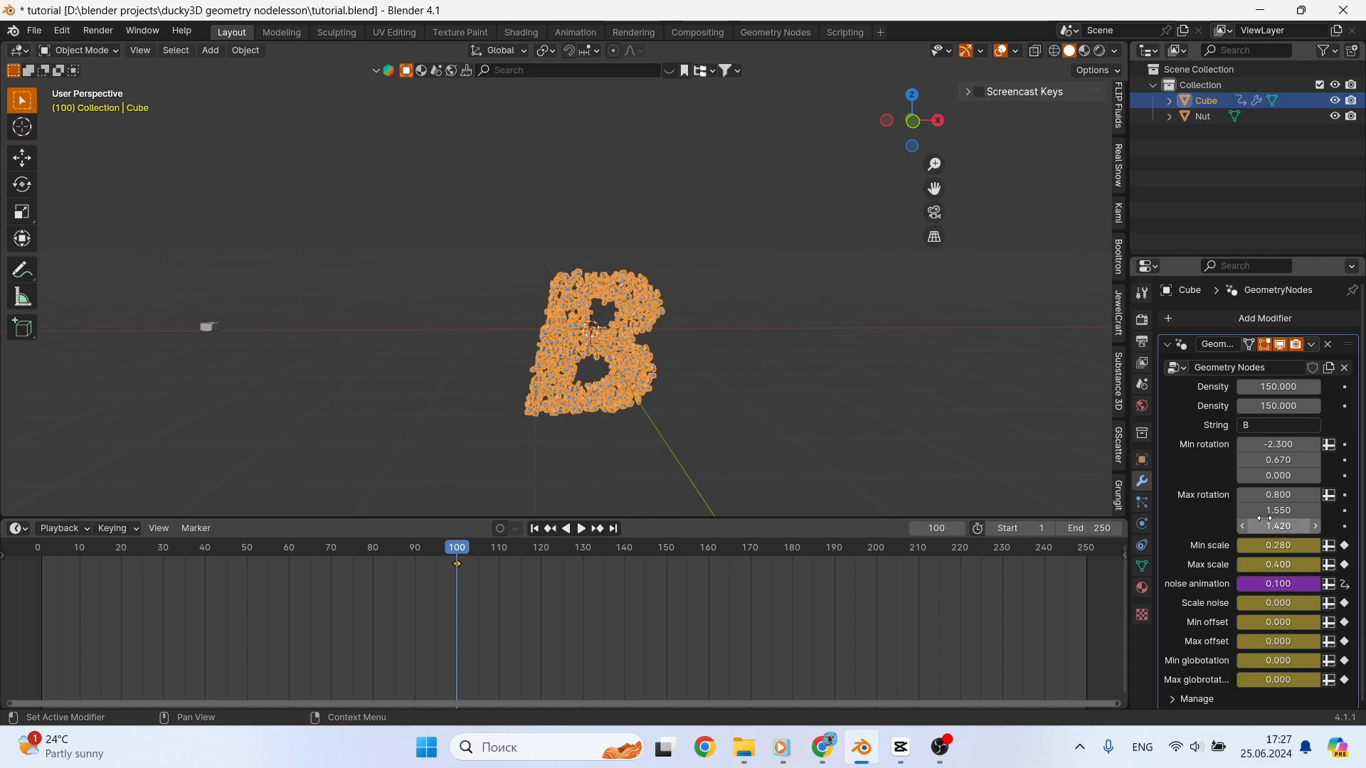
- Go to frame 1 and set Min globotation to 2 and Max globrotation to 3
scroll(1270, 502, "down", 1)
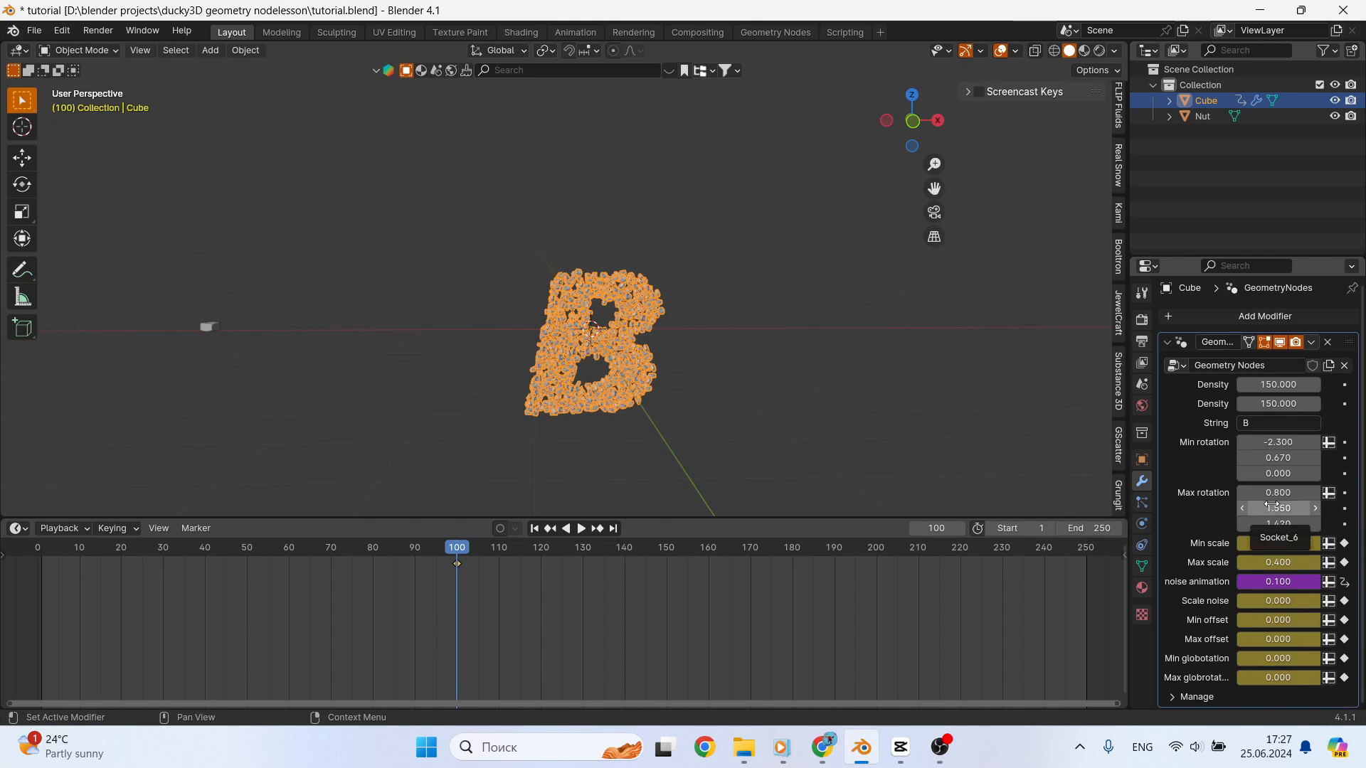
left_click(535, 529)
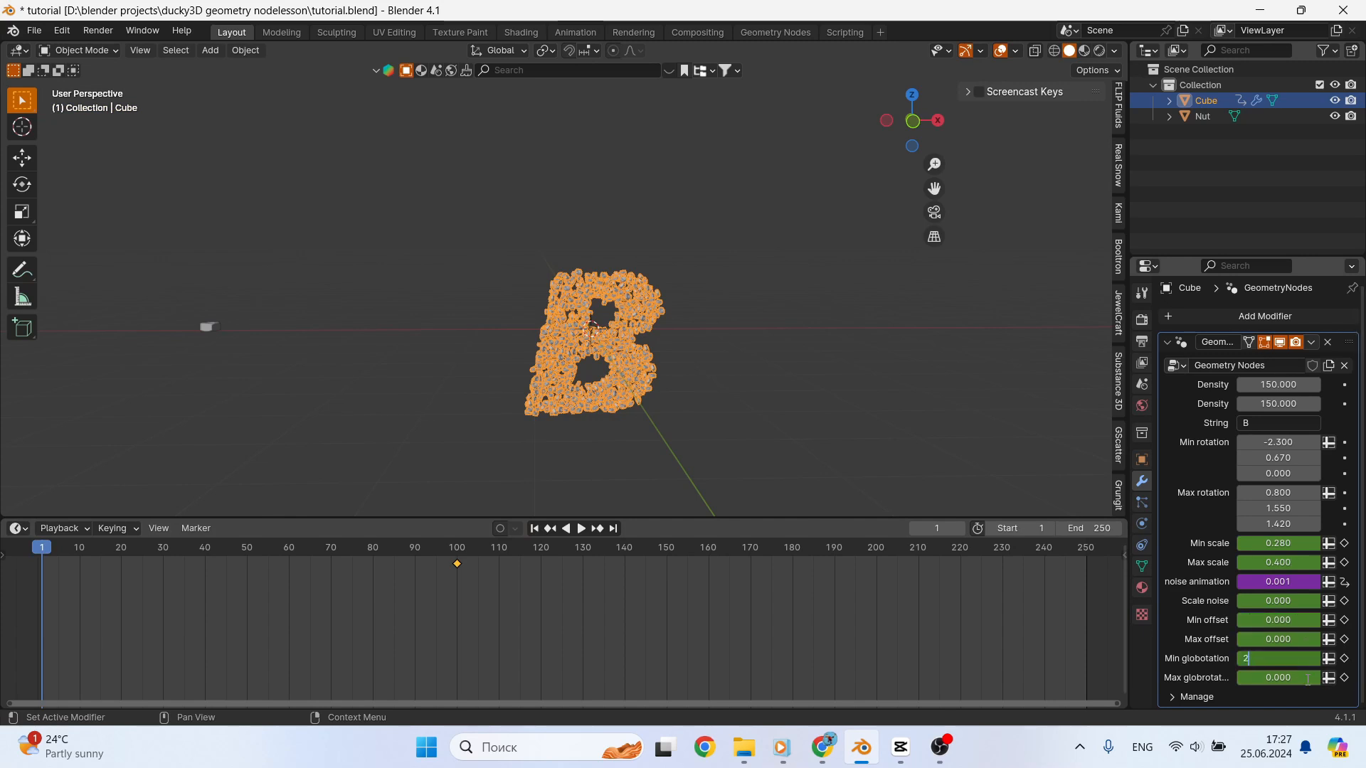
key("Return")
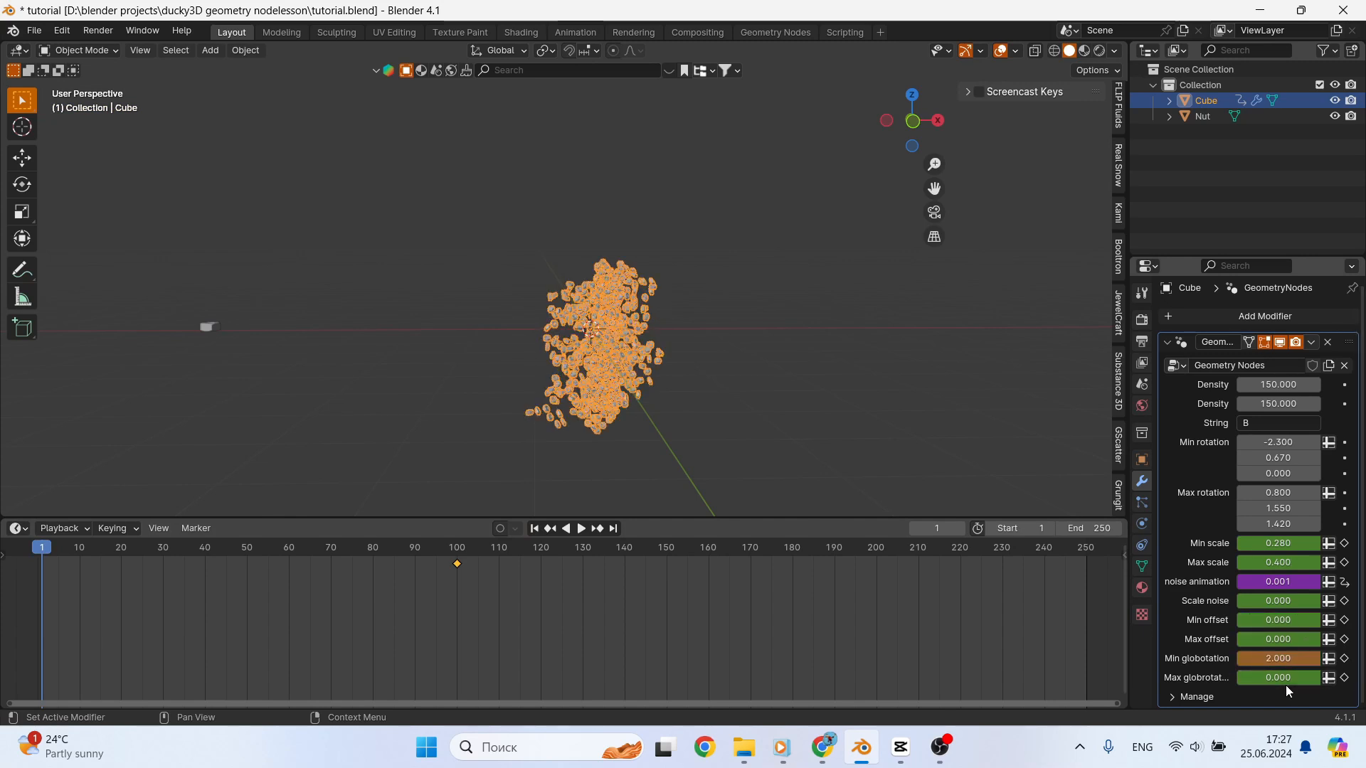
left_click(1285, 680)
type("3")
key("Return")
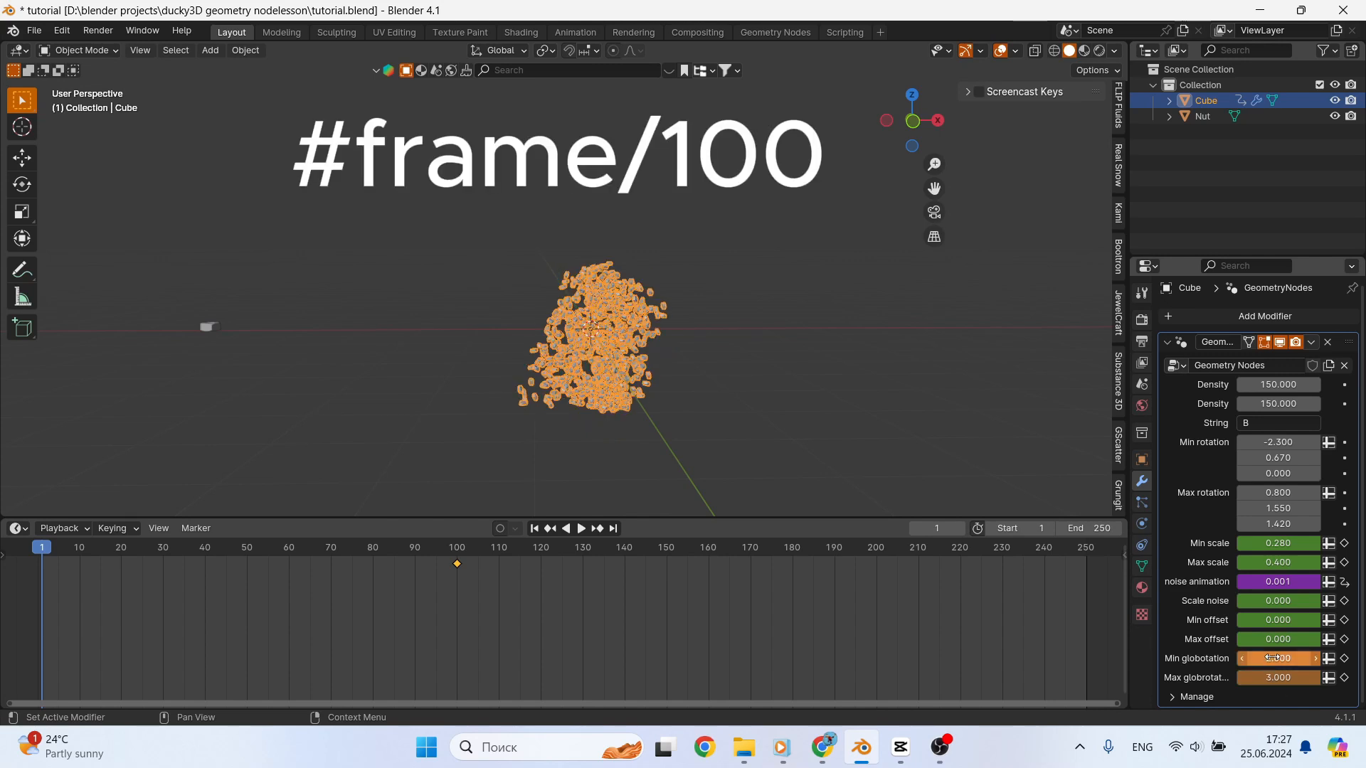
- Set Max offset to 8 and Min offset to 4 at frame 1
left_click(1285, 640)
type("8")
key("Return")
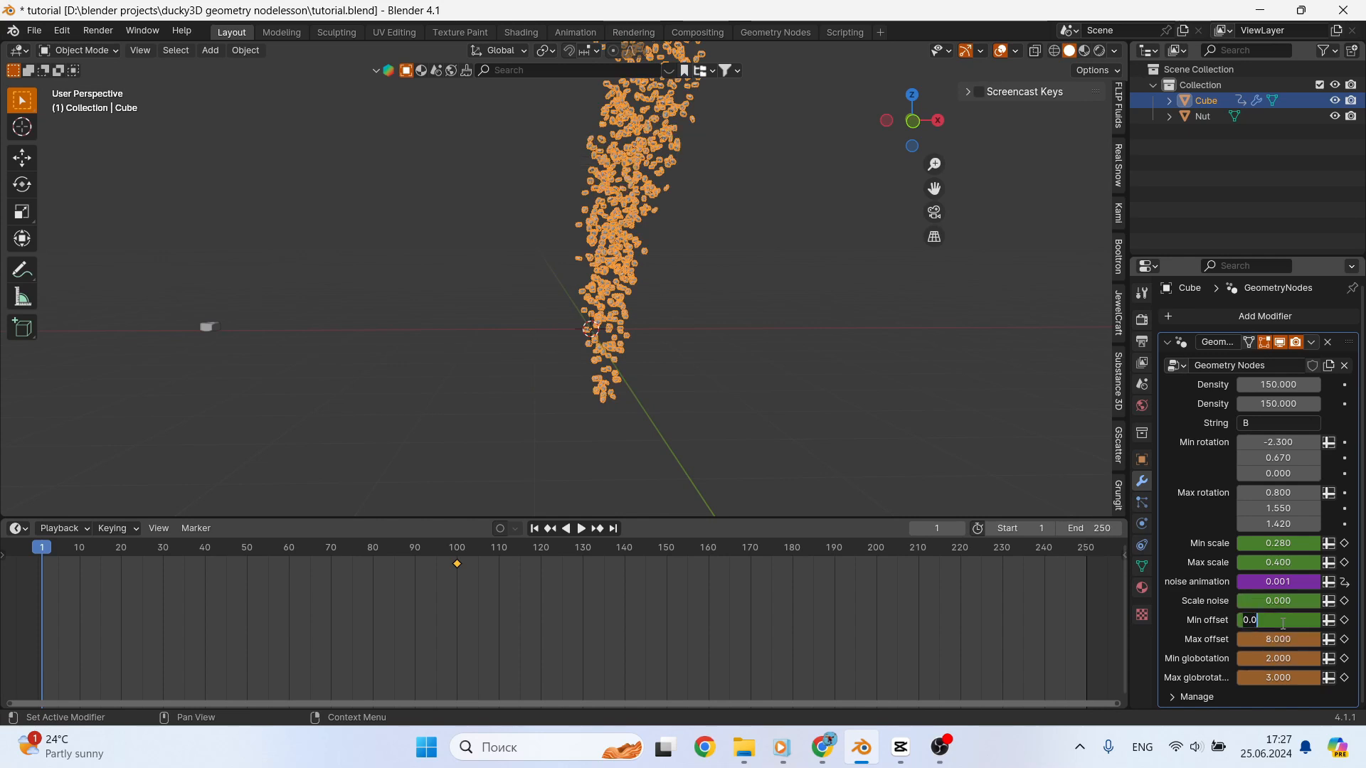
type("4")
key("Return")
scroll(824, 401, "down", 1)
middle_click_drag(824, 363, 792, 445, "shift")
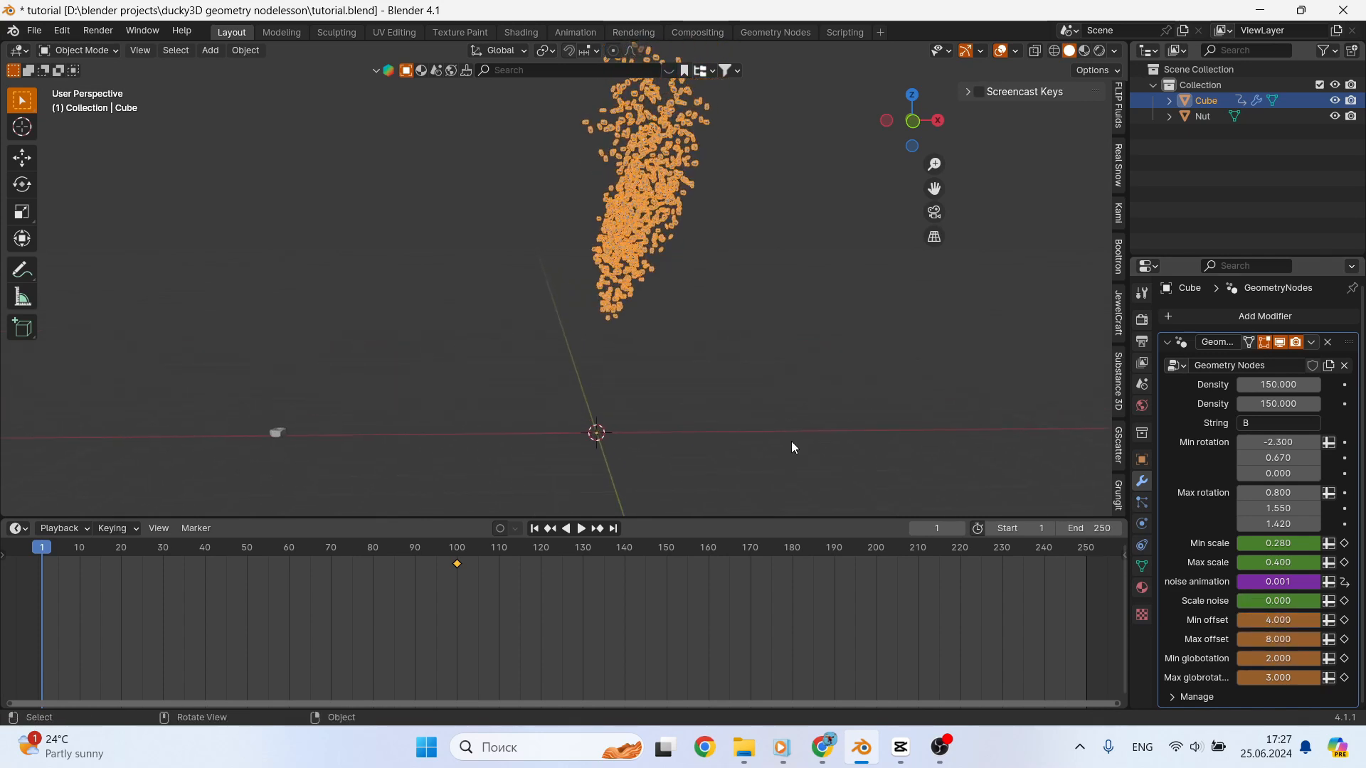
- Raise Max offset to 15 at frame 1 and check the spread of the nuts
left_click(1287, 639)
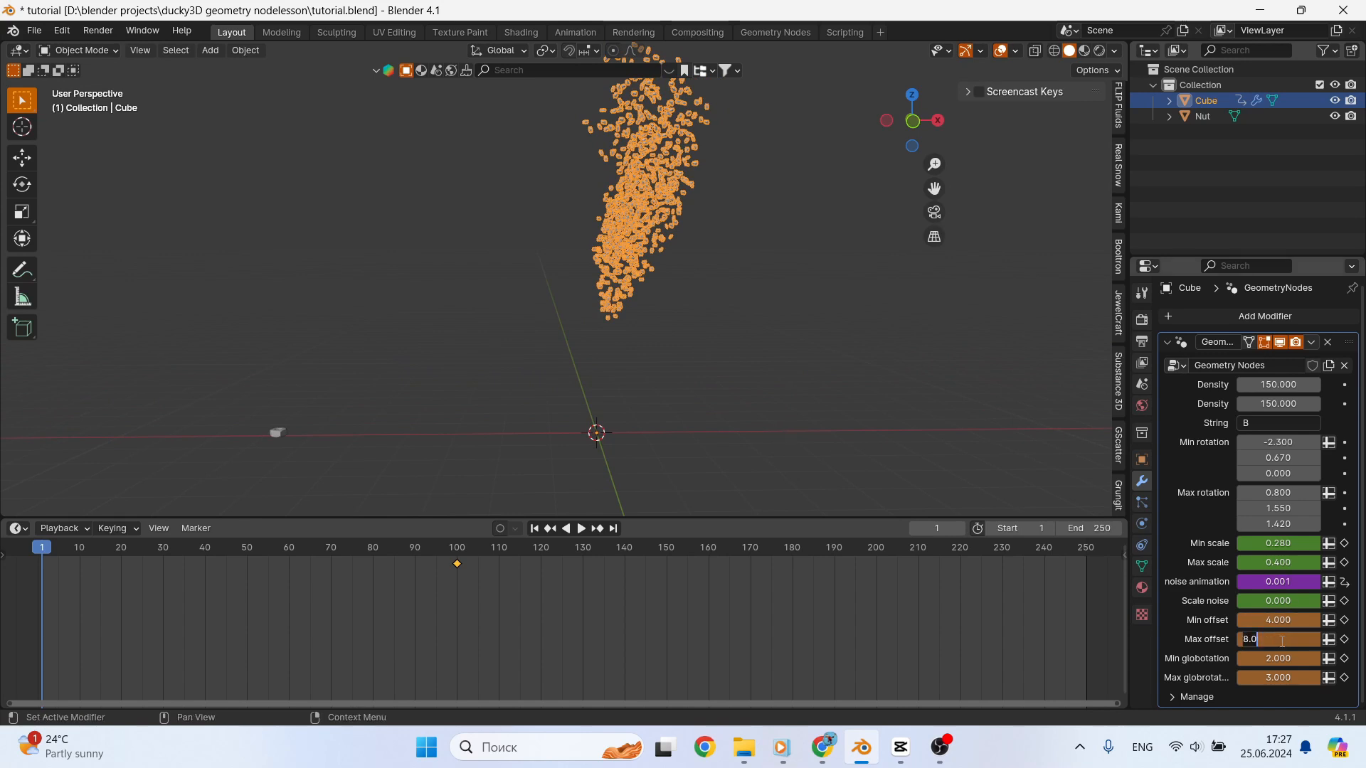
type("15")
key("Return")
scroll(791, 413, "down", 2)
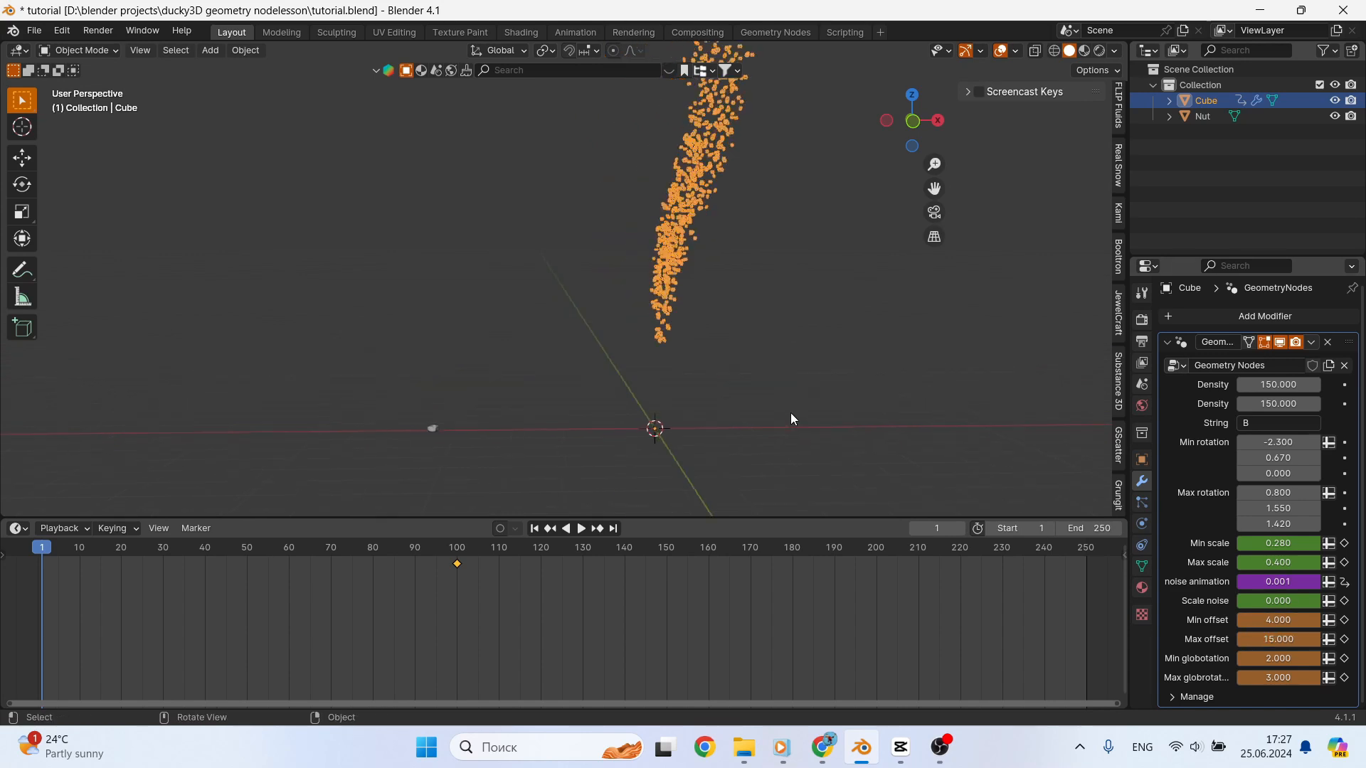
middle_click_drag(793, 359, 775, 405, "shift")
- Set Scale noise to 8.350 and both Min scale and Max scale to 0 at frame 1
scroll(719, 435, "up", 2)
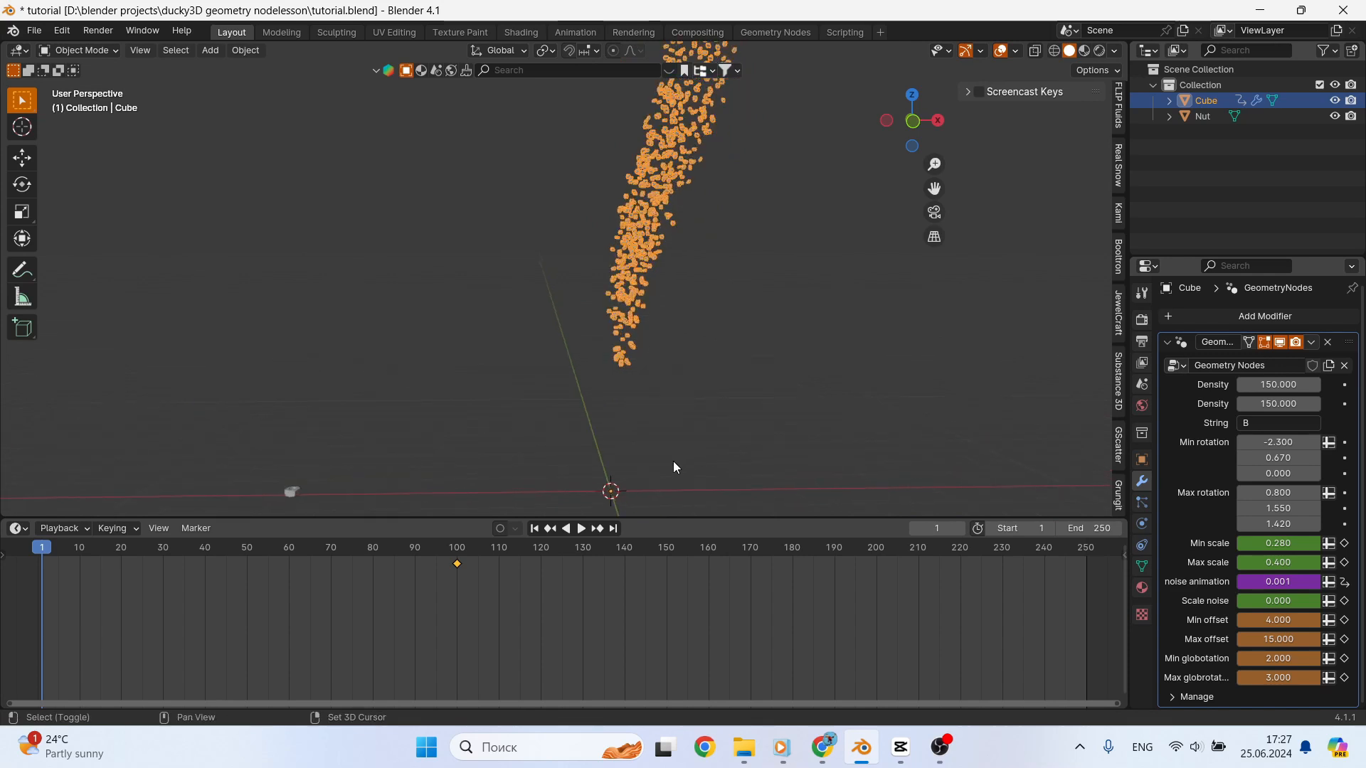
middle_click_drag(668, 479, 678, 439, "shift")
scroll(678, 439, "up", 2)
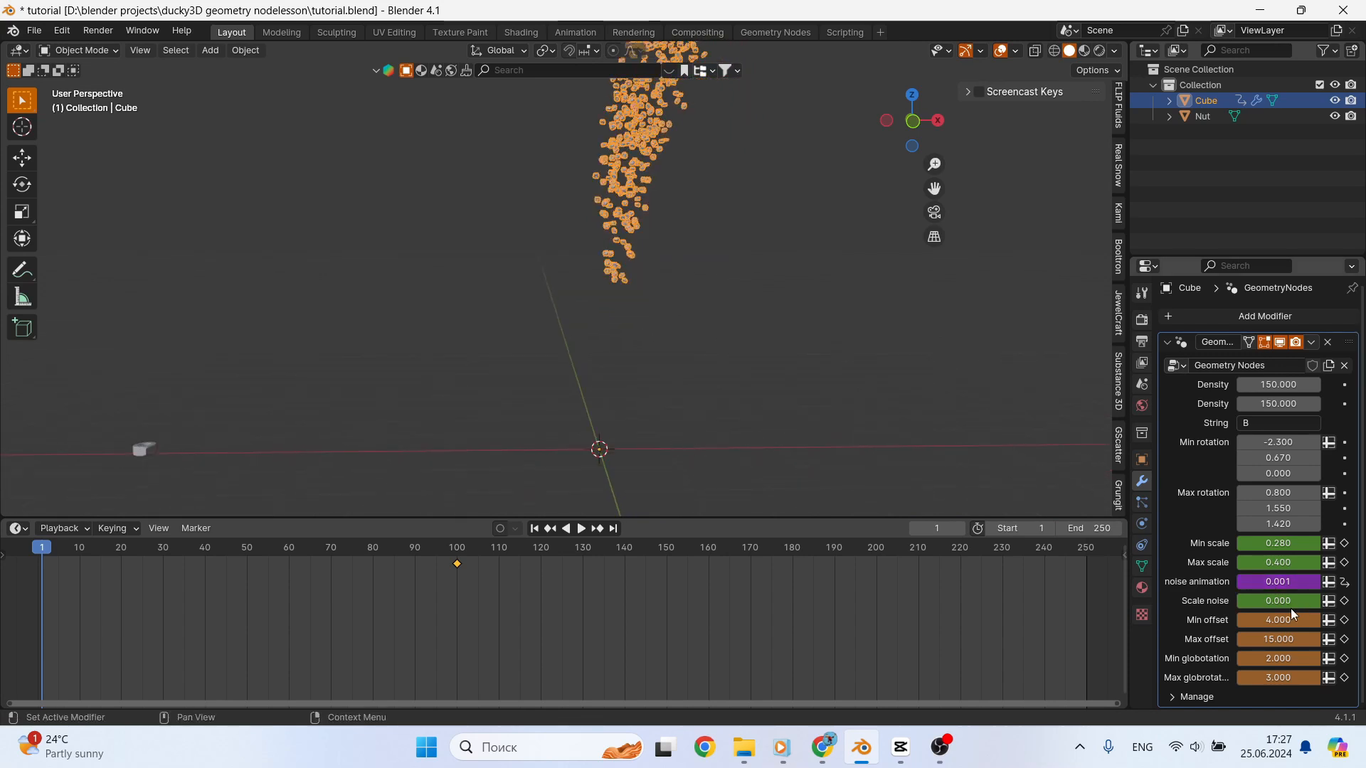
key("Return")
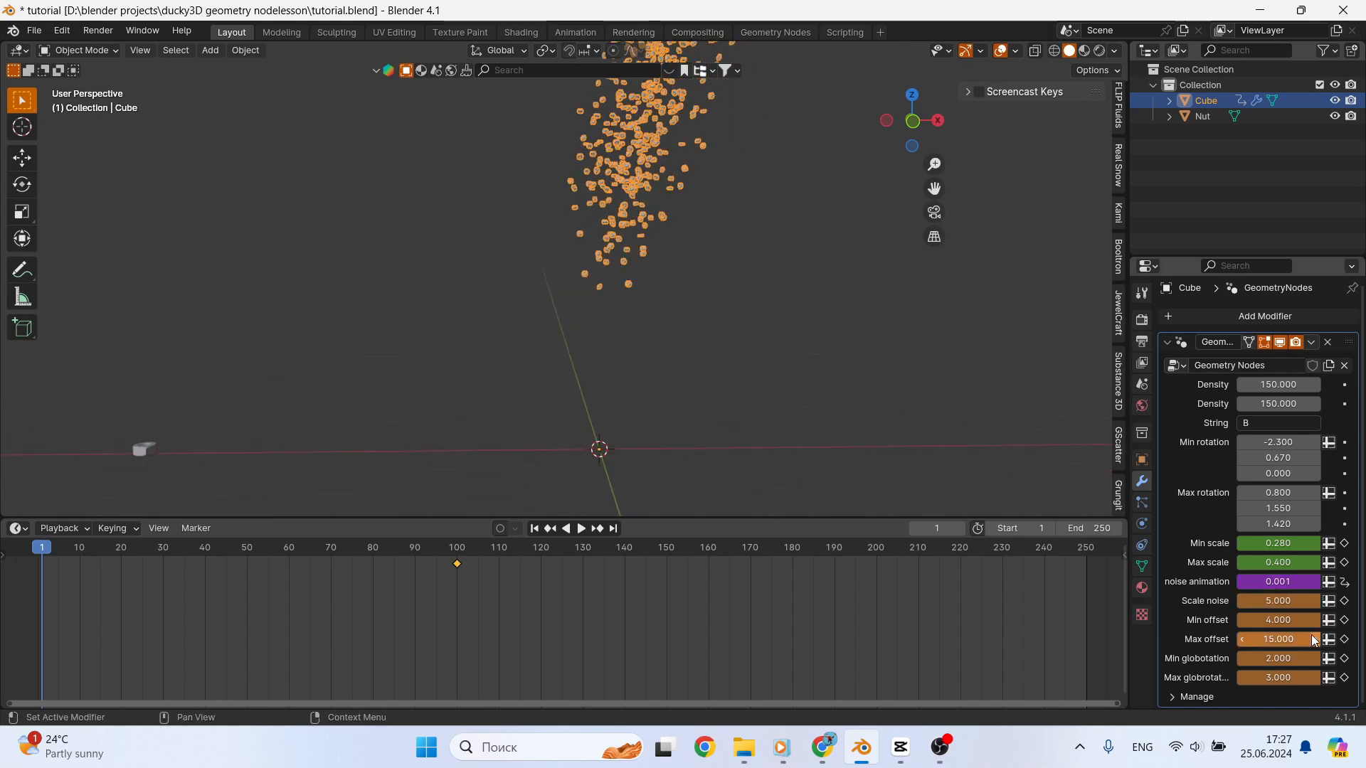
left_click_drag(1292, 602, 1355, 601)
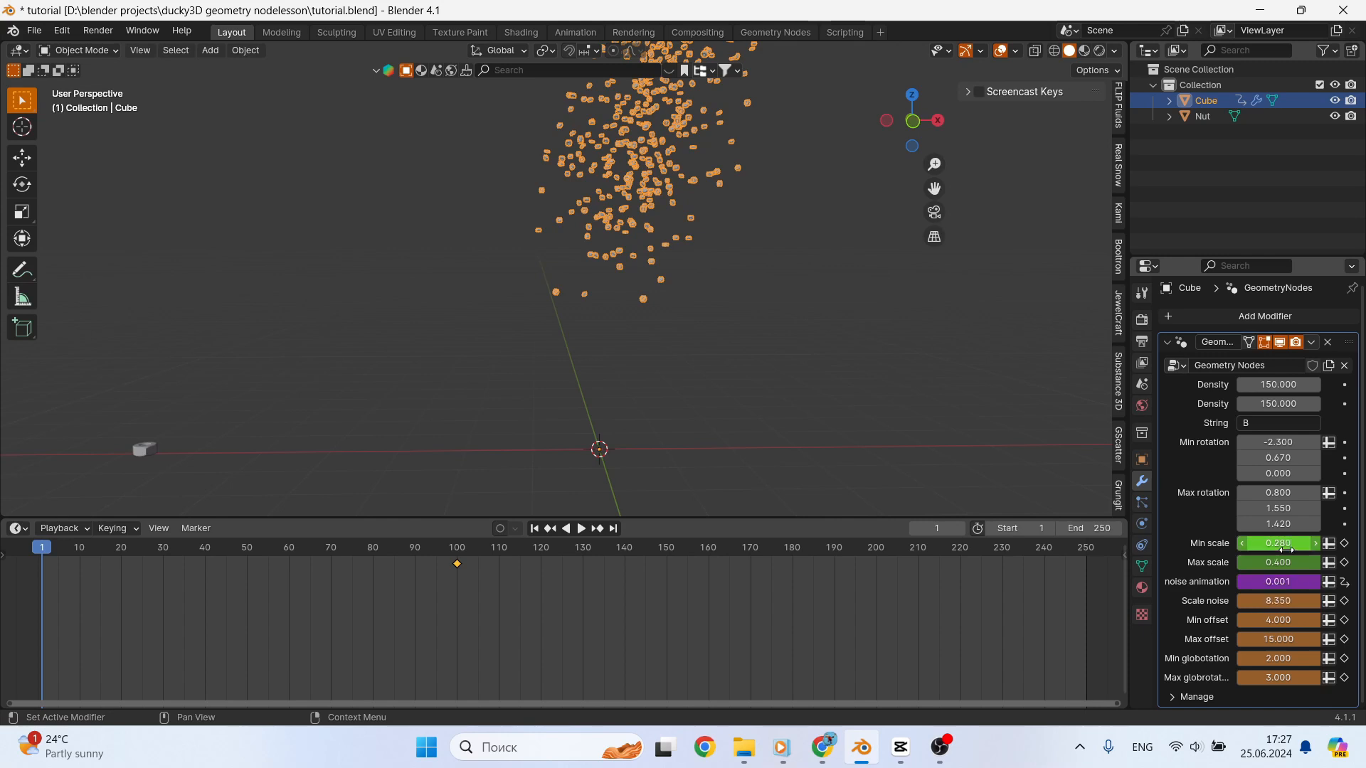
key("Tab")
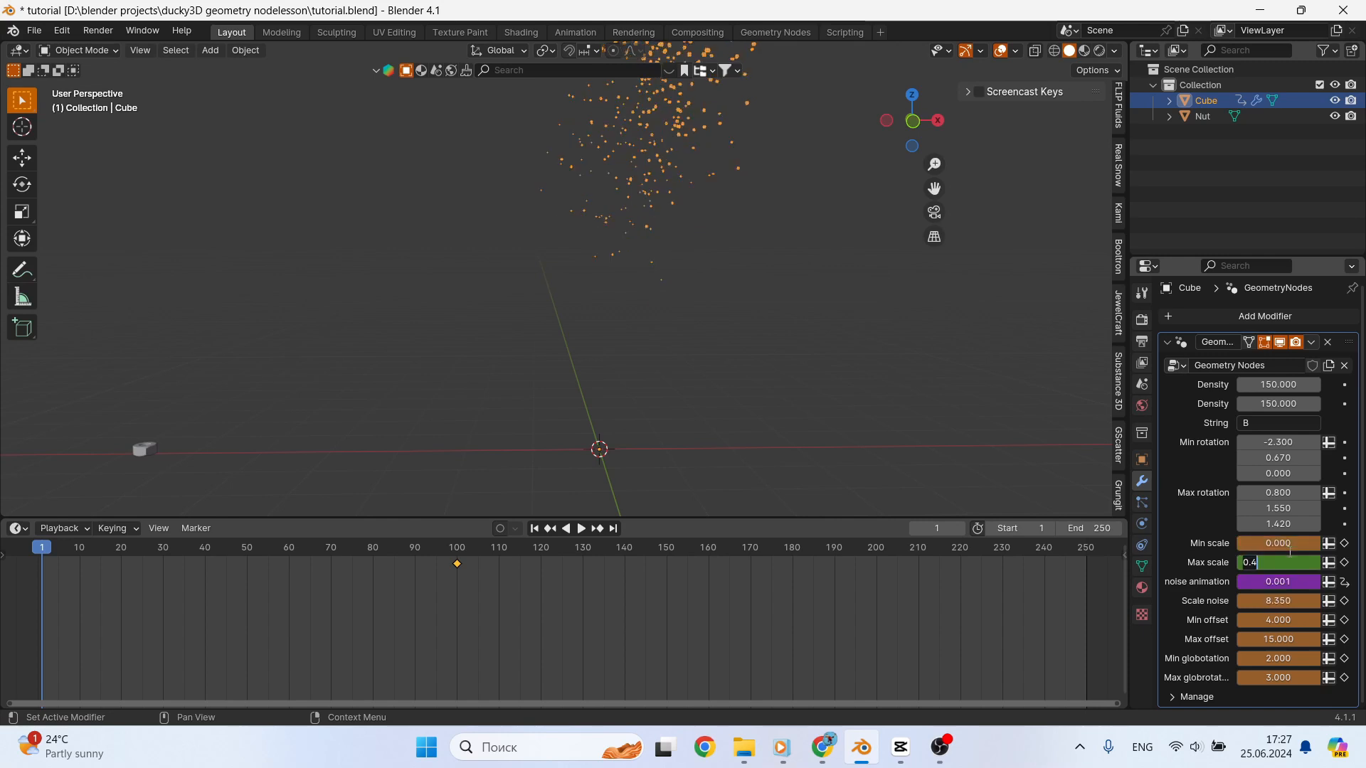
- Keyframe Min and Max scale, Scale noise, both offsets and both globrotation inputs at frame 1
left_click(1345, 543)
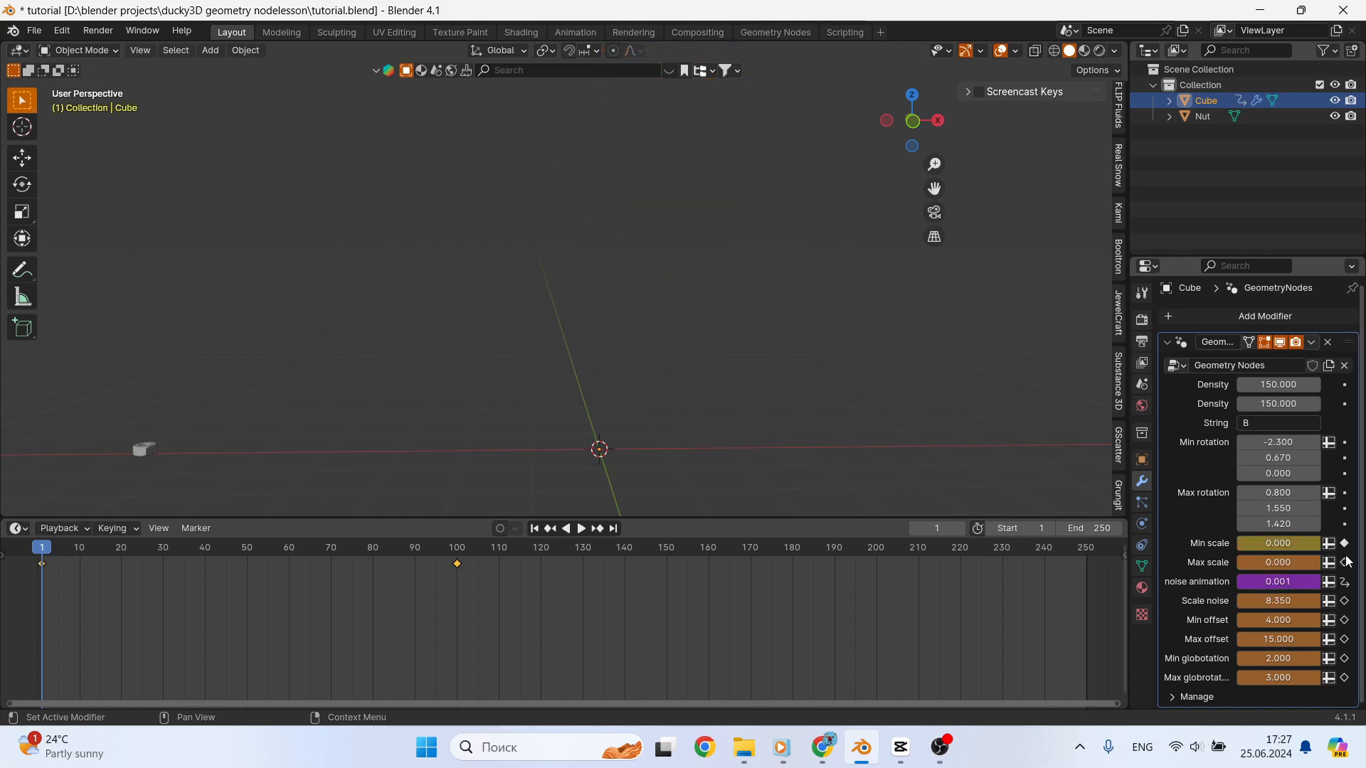
left_click(1345, 563)
left_click(1345, 640)
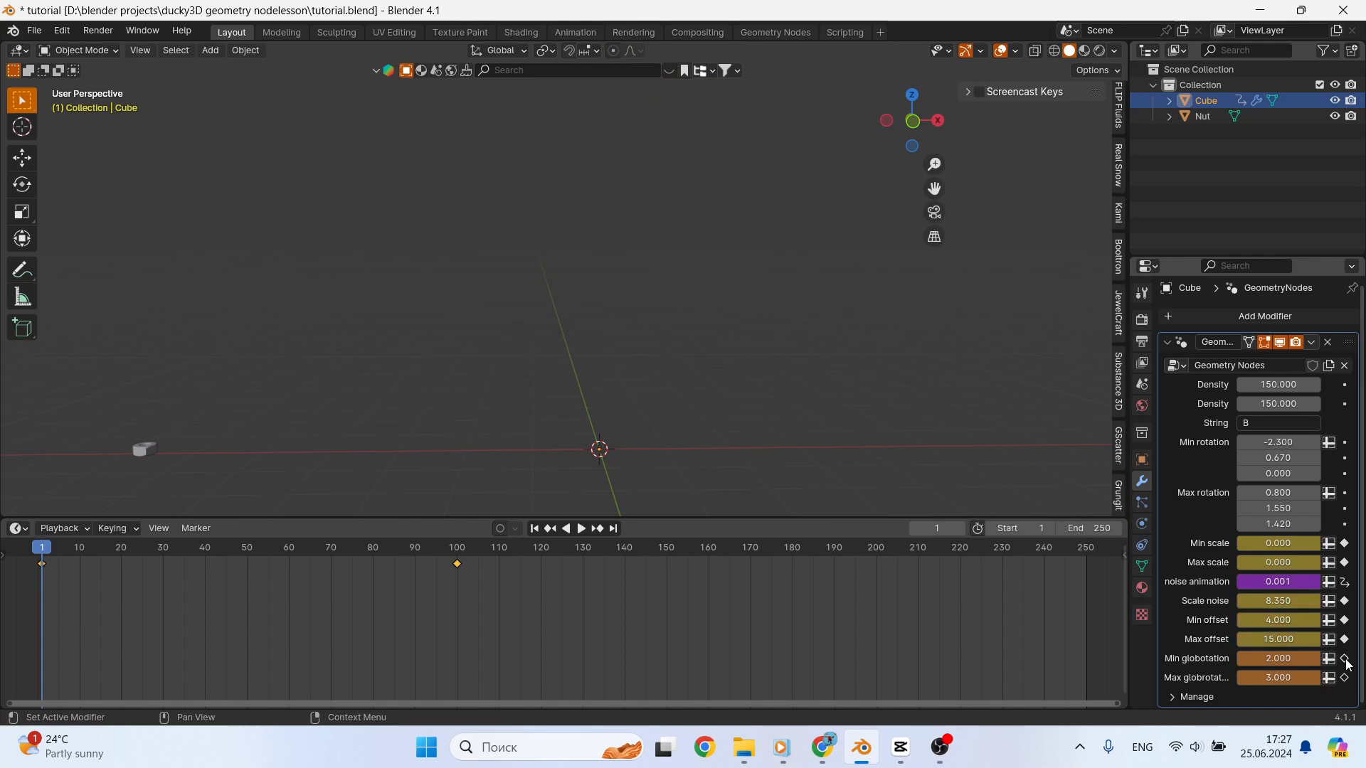
left_click(1344, 659)
left_click(1345, 678)
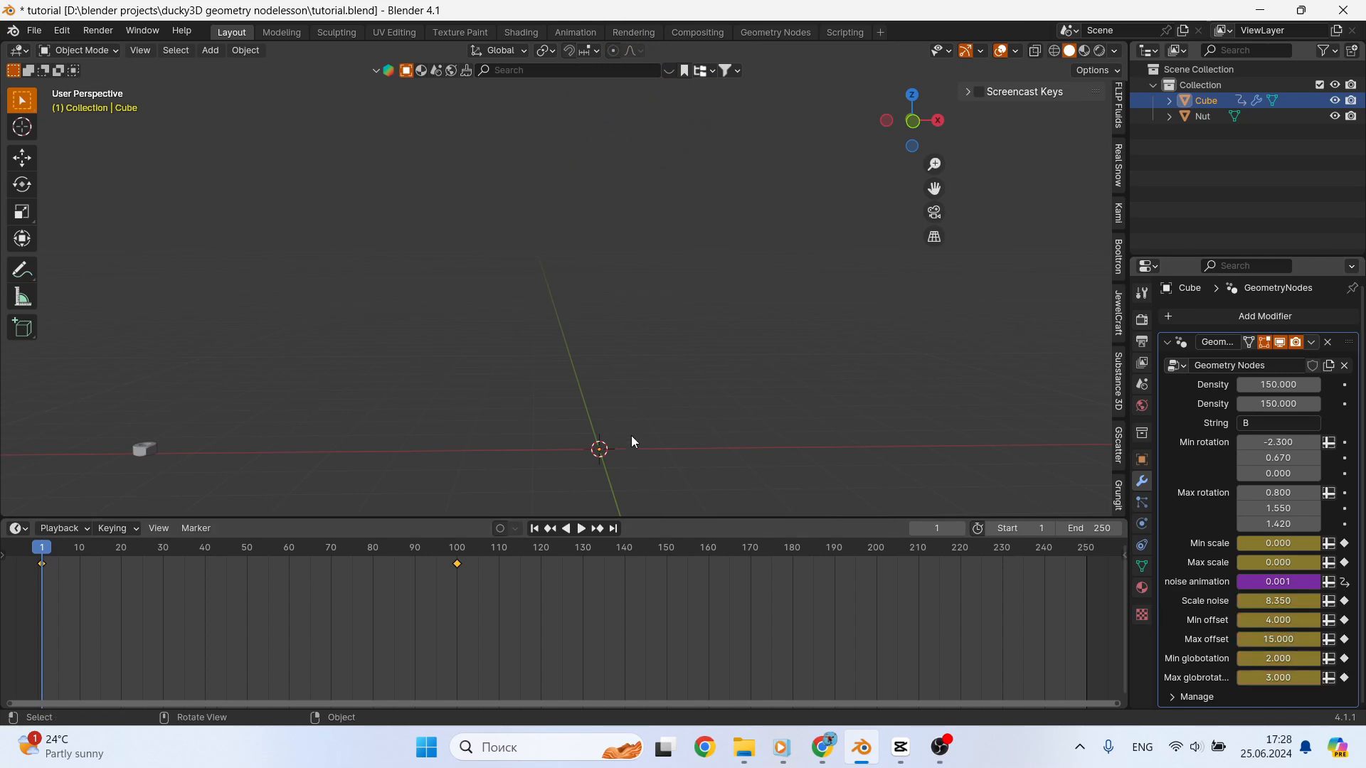
- Play the animation in a maximized 3D viewport to examine the nuts assembling into the letter, and restore the layout
key("ctrl+space")
scroll(757, 452, "down", 3)
middle_click_drag(785, 467, 715, 512, "shift")
key("space")
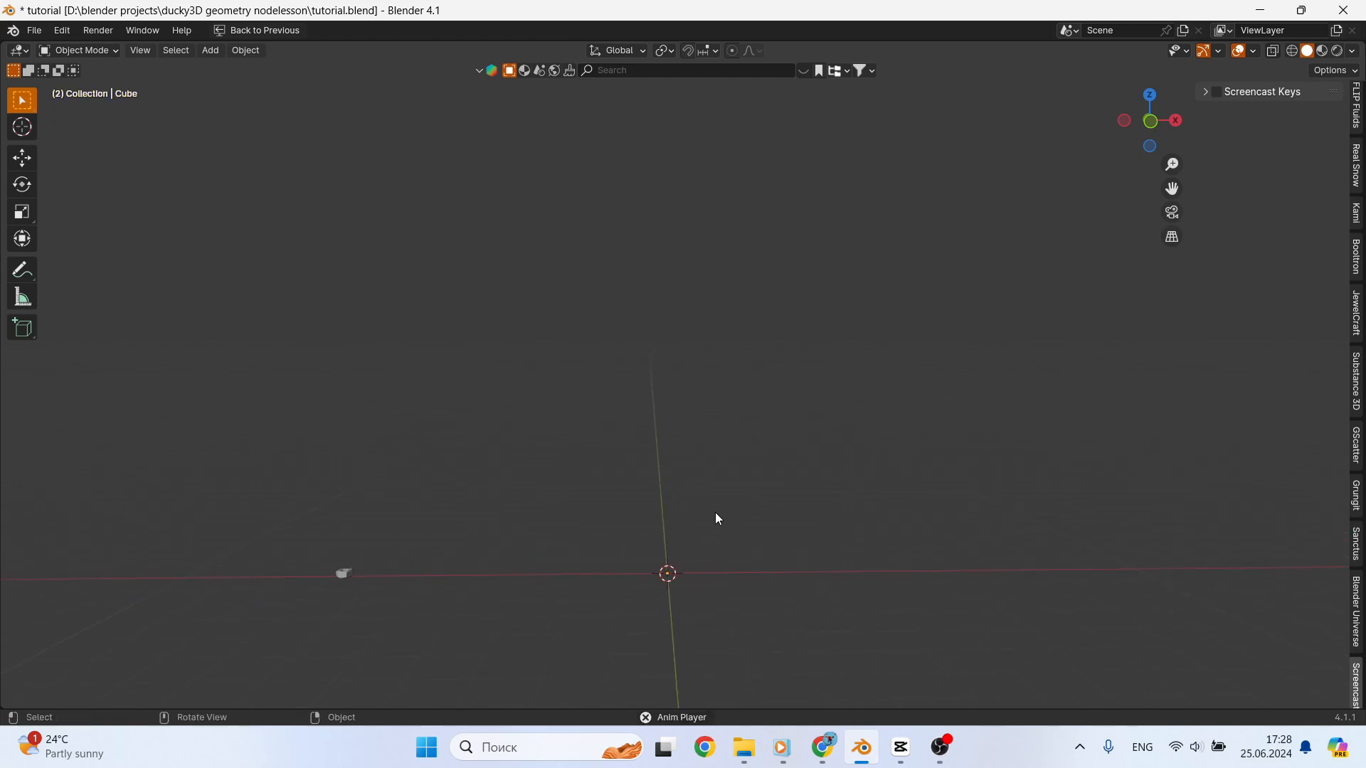
scroll(802, 565, "up", 1)
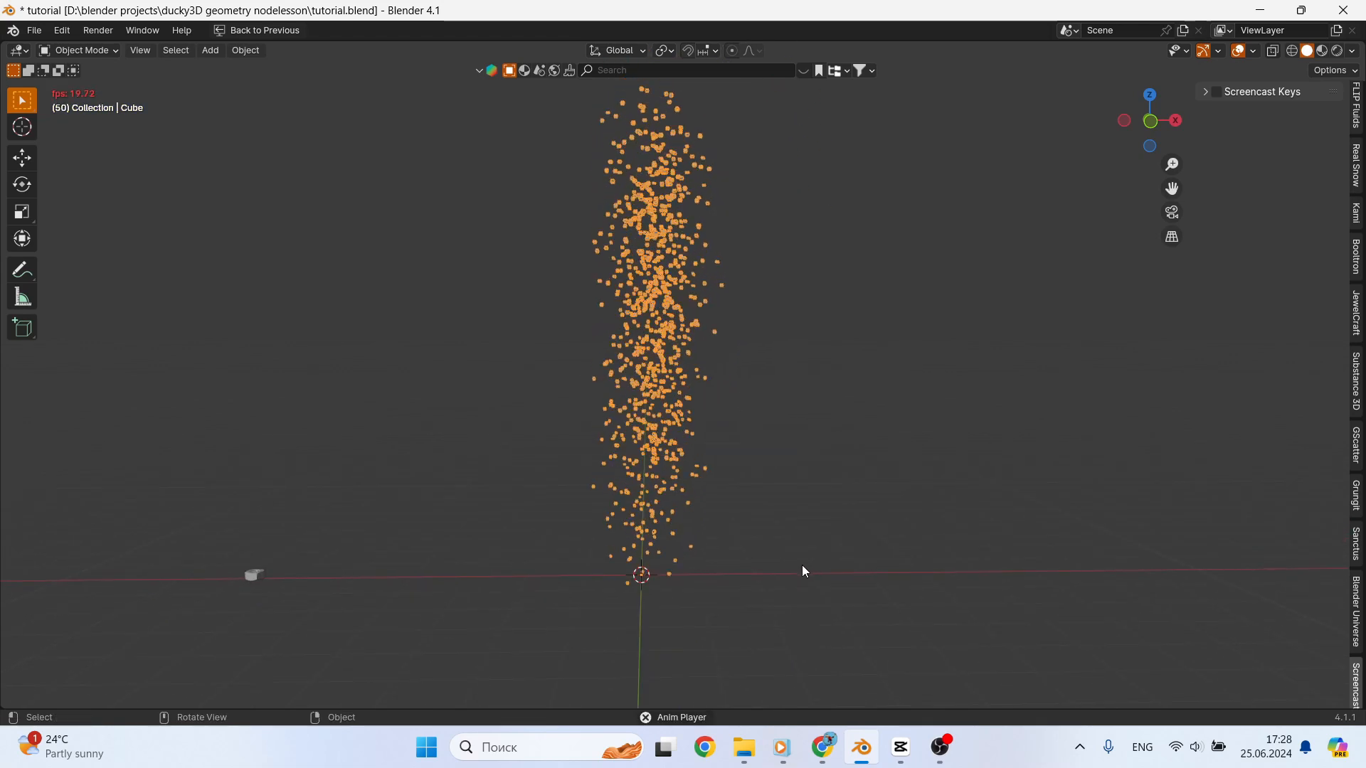
scroll(735, 609, "up", 1)
middle_click_drag(734, 616, 753, 462, "shift")
scroll(755, 480, "up", 1)
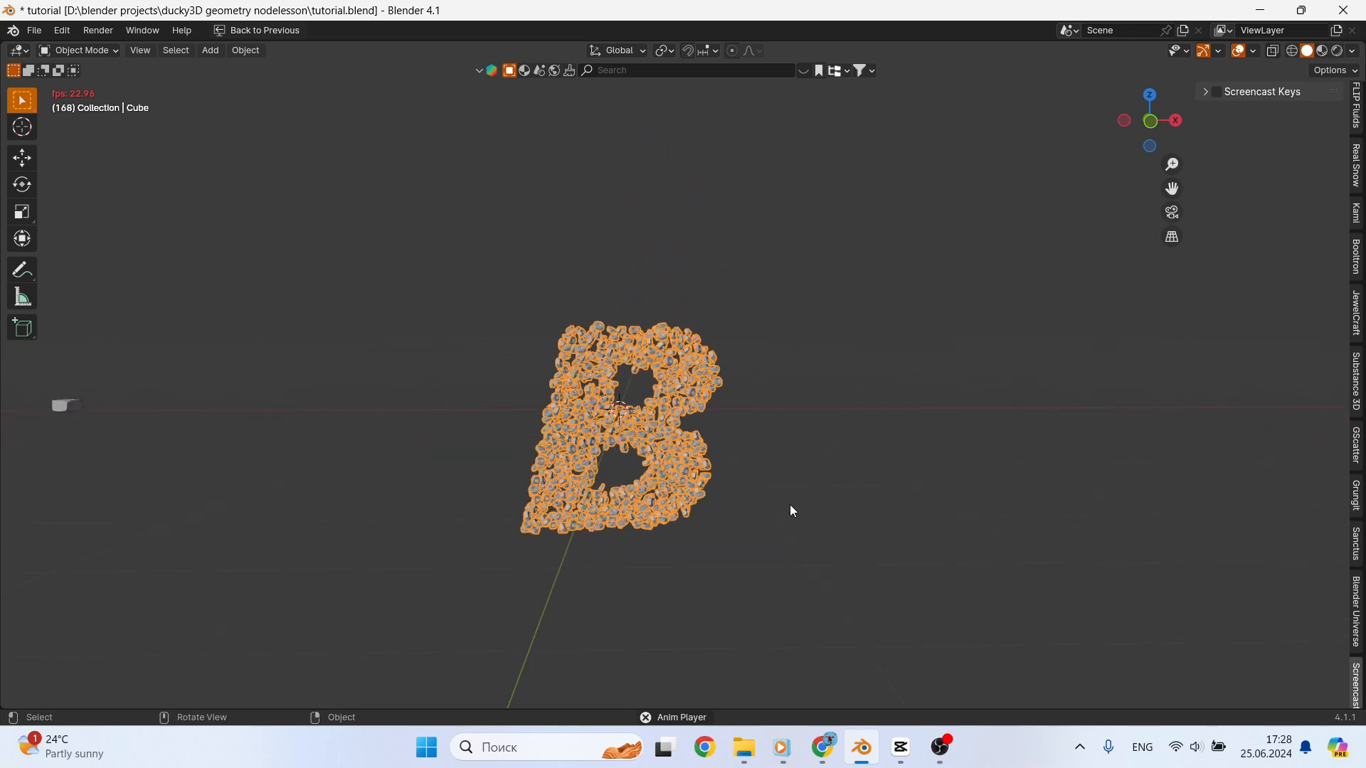
key("ctrl+space")
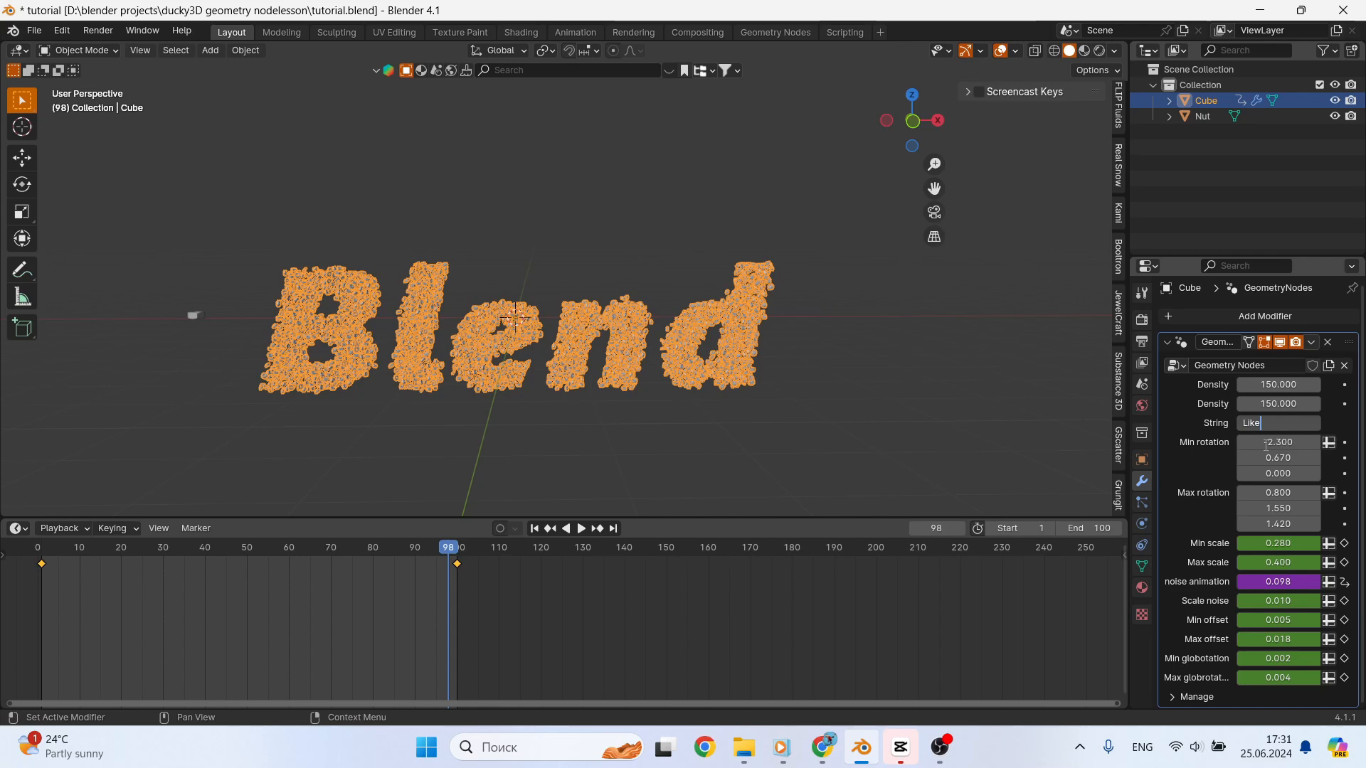
- Set the modifier's String input to "Like" and play back the animation
key("Return")
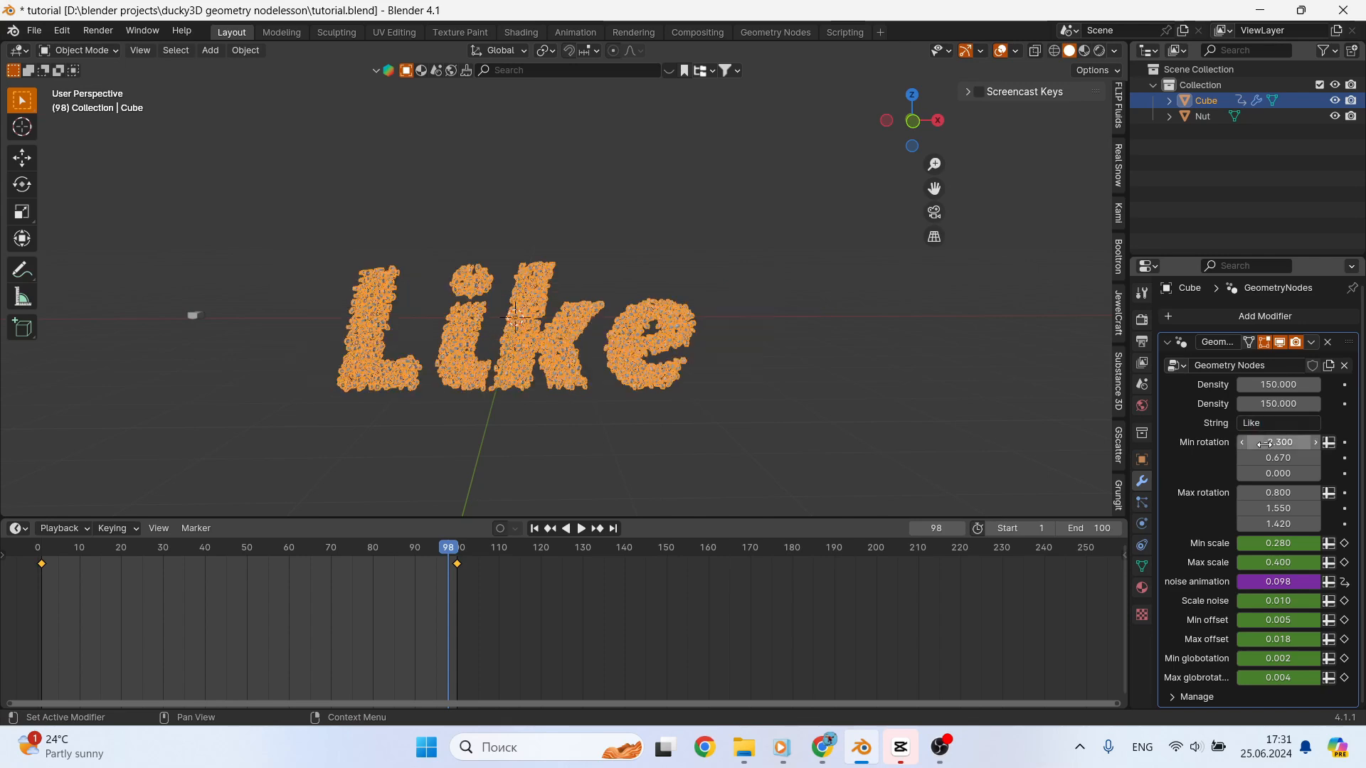
key("space")
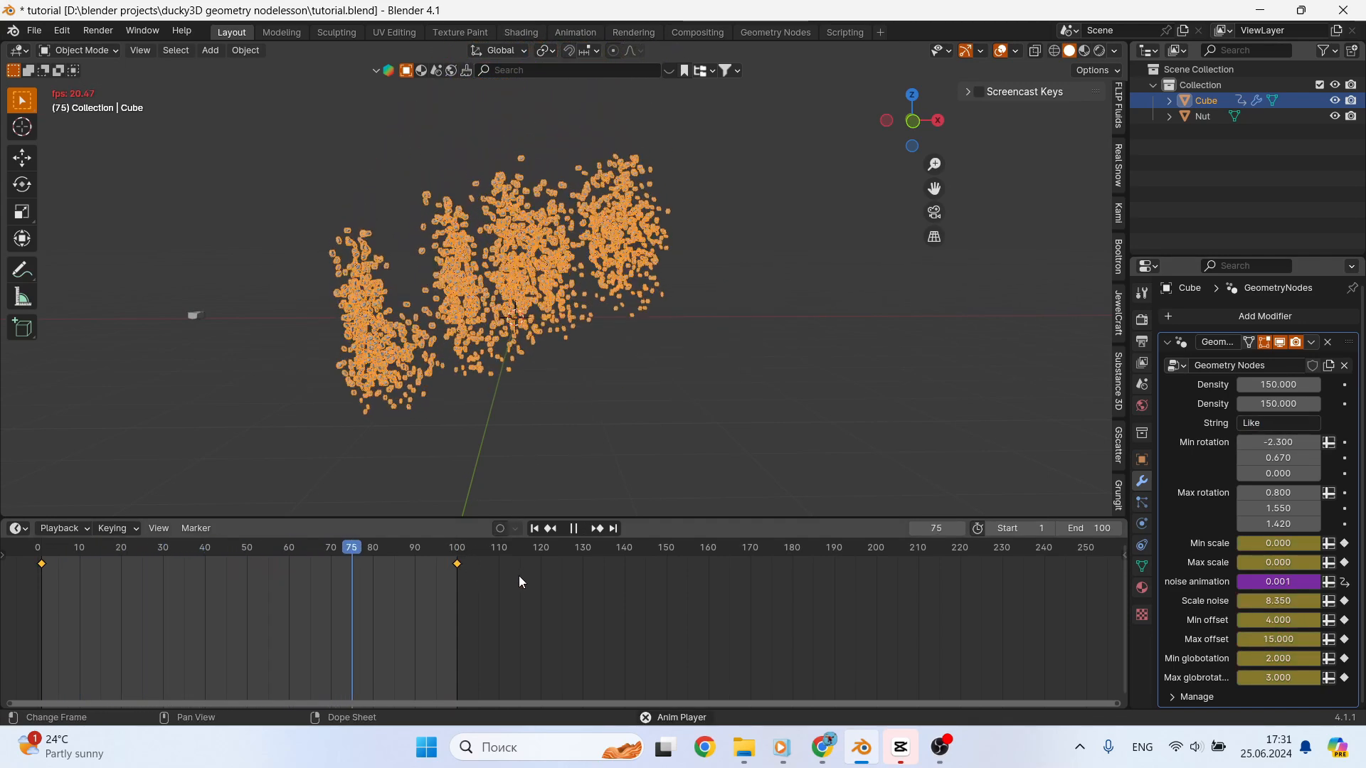
key("space")
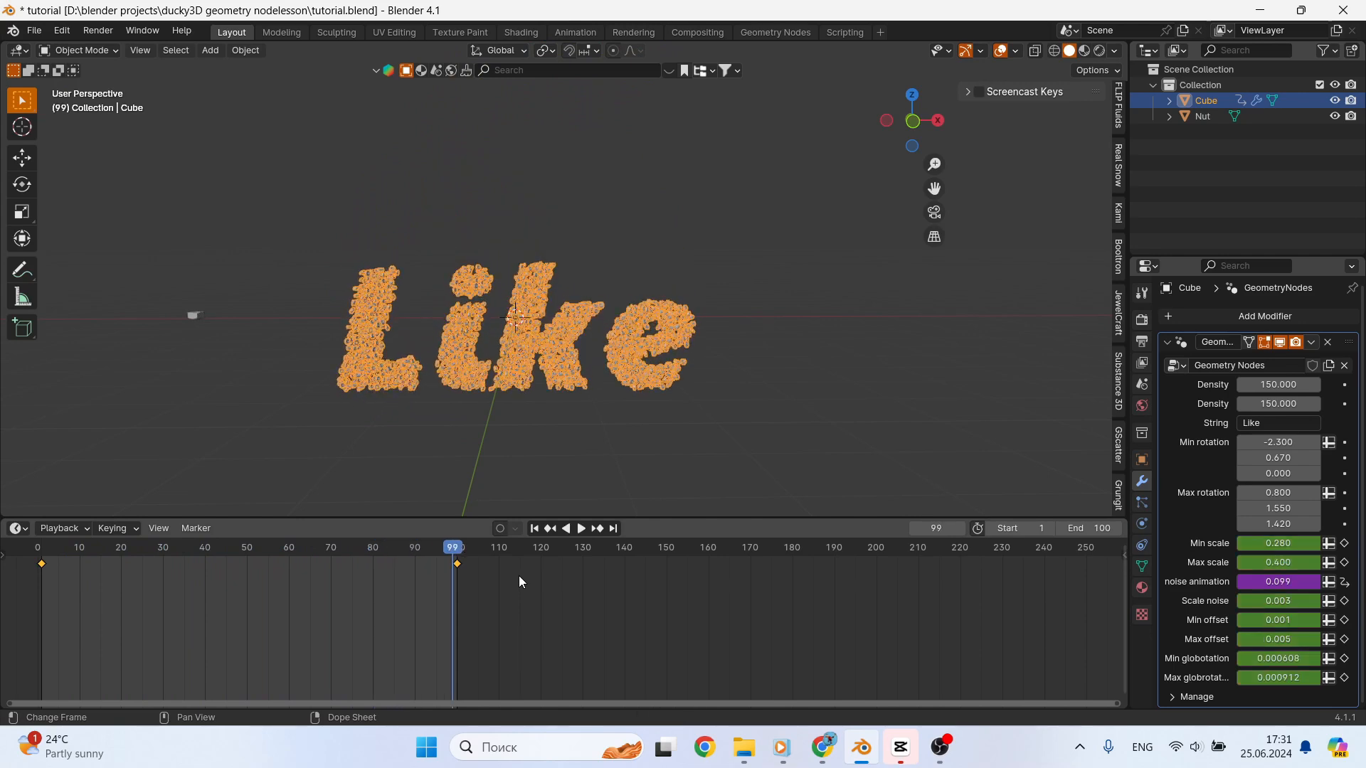